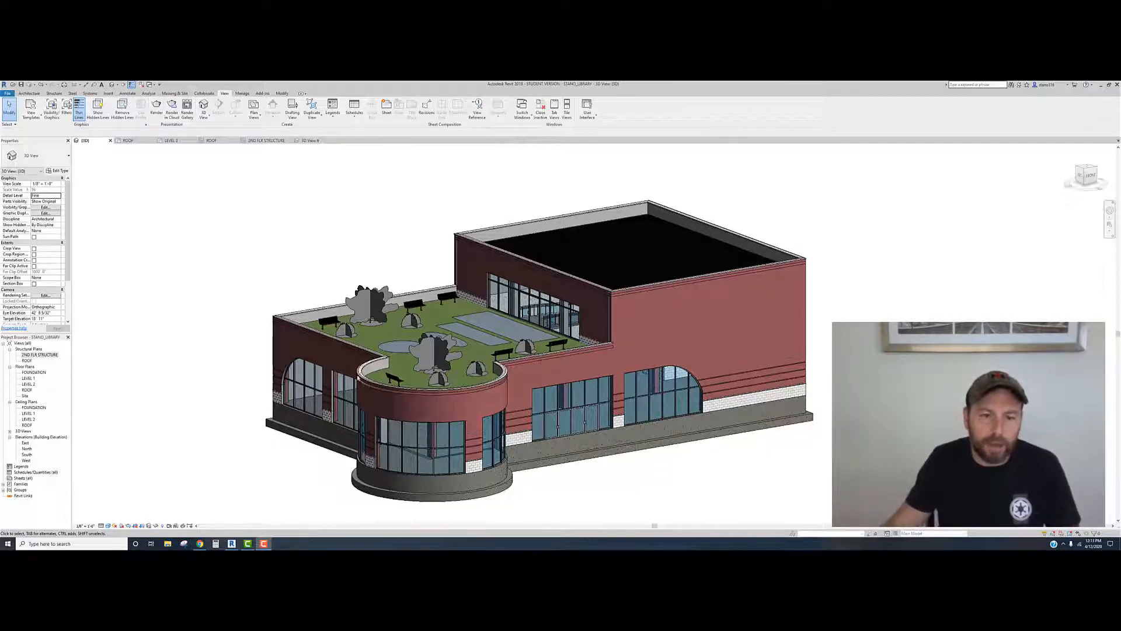
left_click(167, 544)
left_click(167, 544)
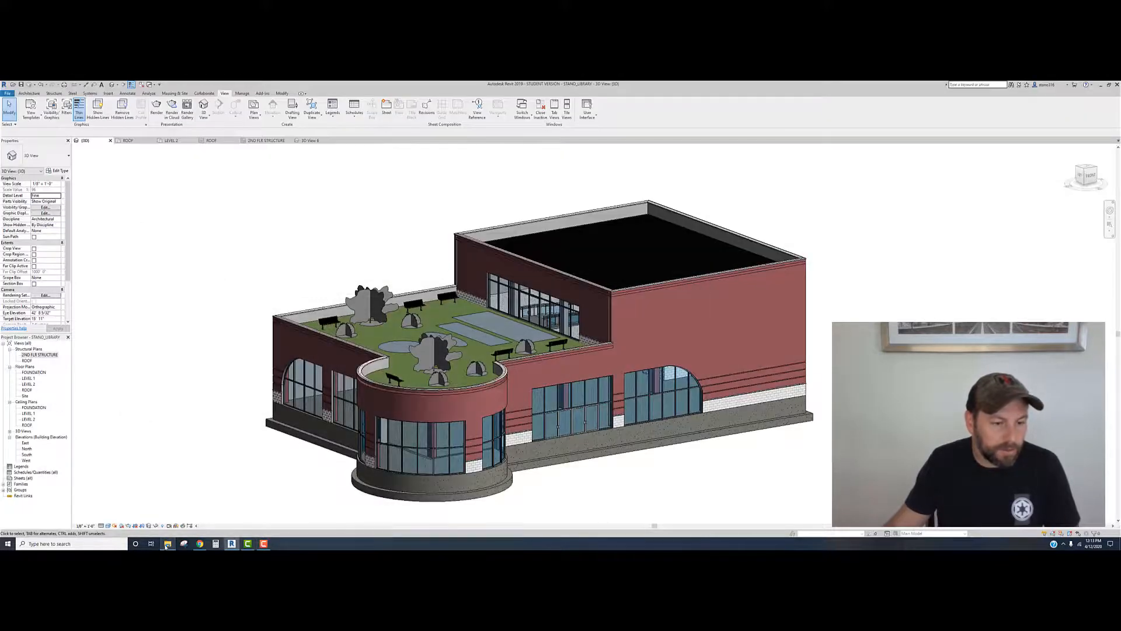
left_click(166, 544)
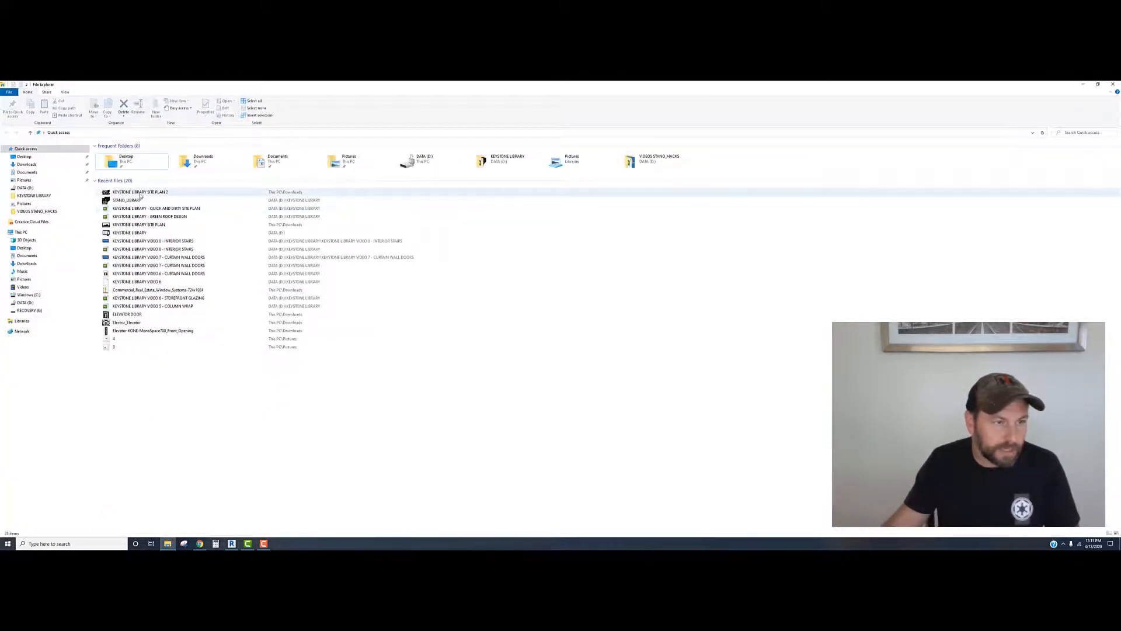
left_click(1084, 84)
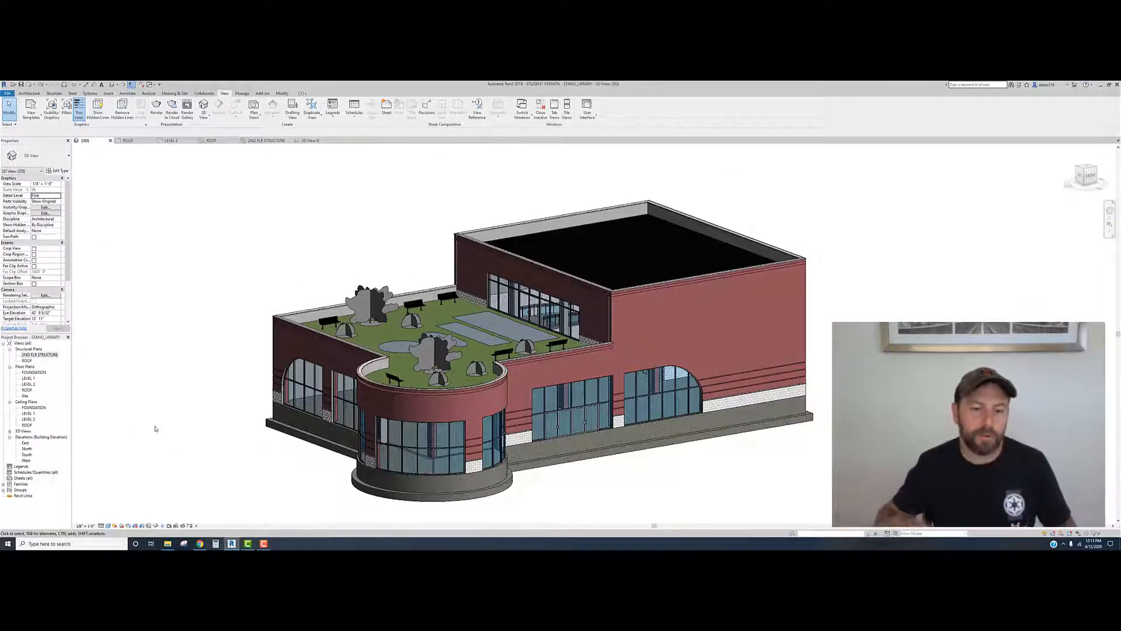
Step: Save the library project as a separate project file, appending "SITE PLAN" to its current file name
left_click(5, 93)
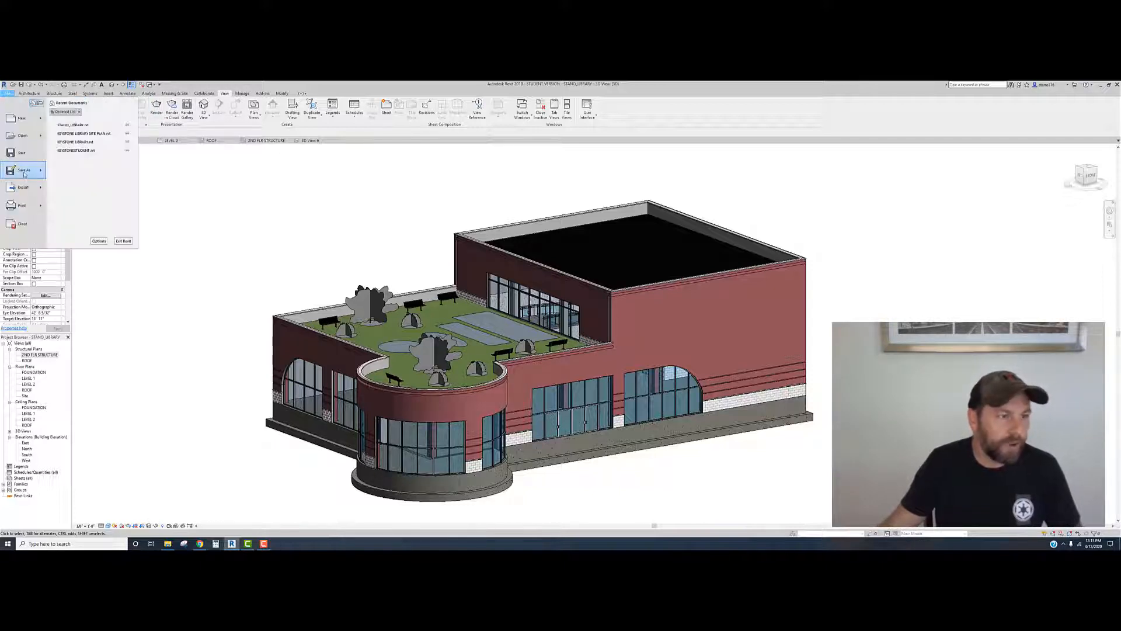
mouse_move(24, 172)
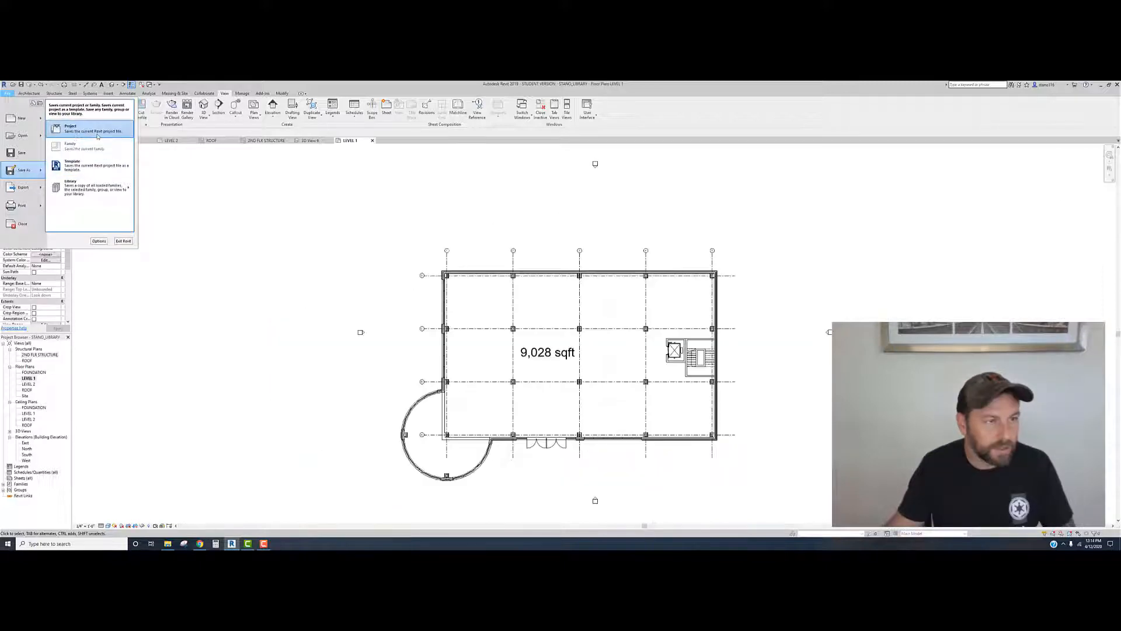
left_click(94, 131)
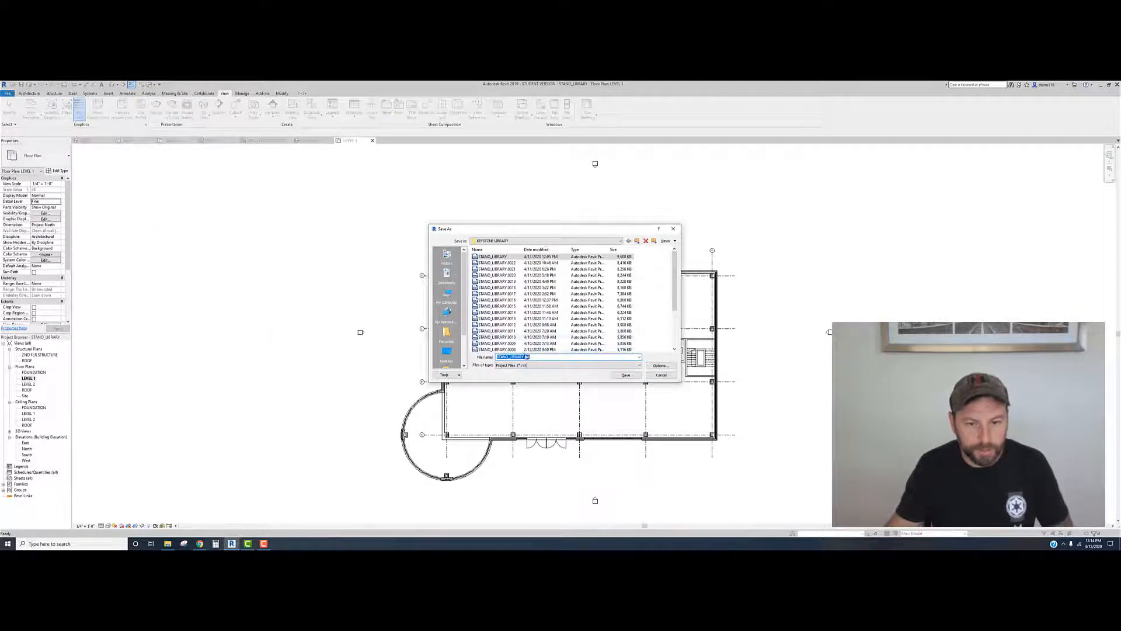
left_click(525, 357)
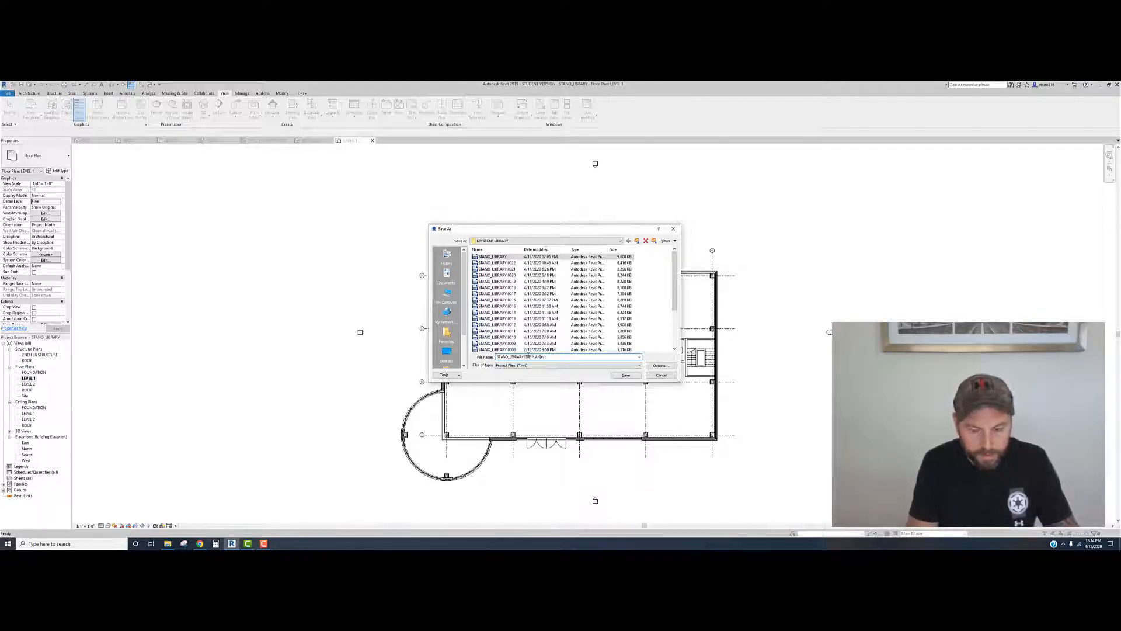
key("Return")
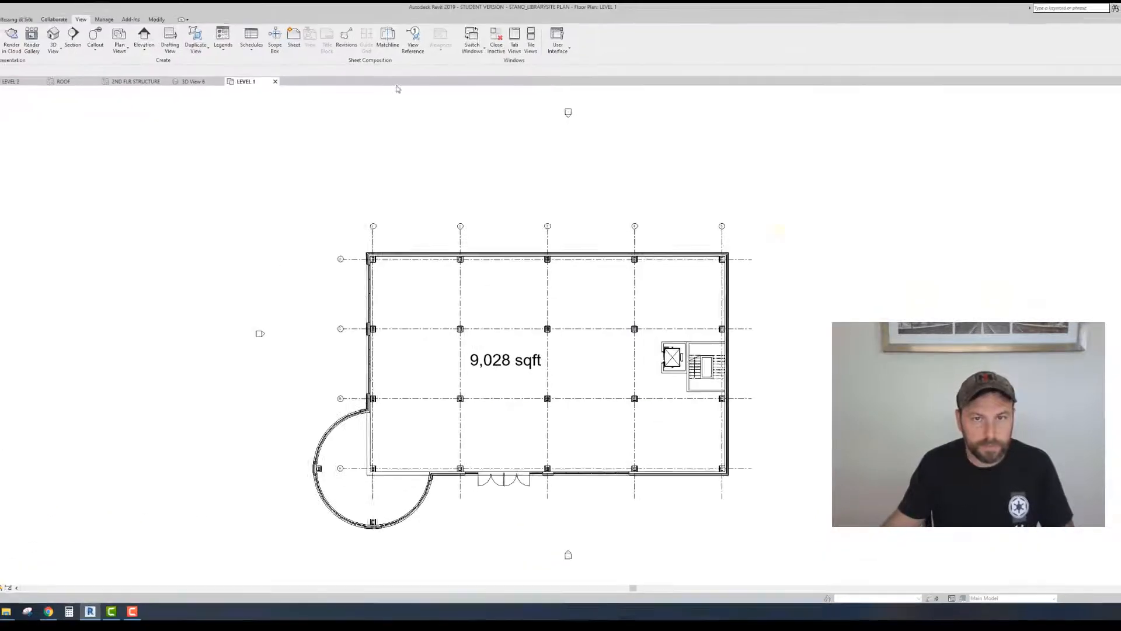
Step: Select all grid lines visible in the Level 1 floor plan and unpin them
left_click(372, 239)
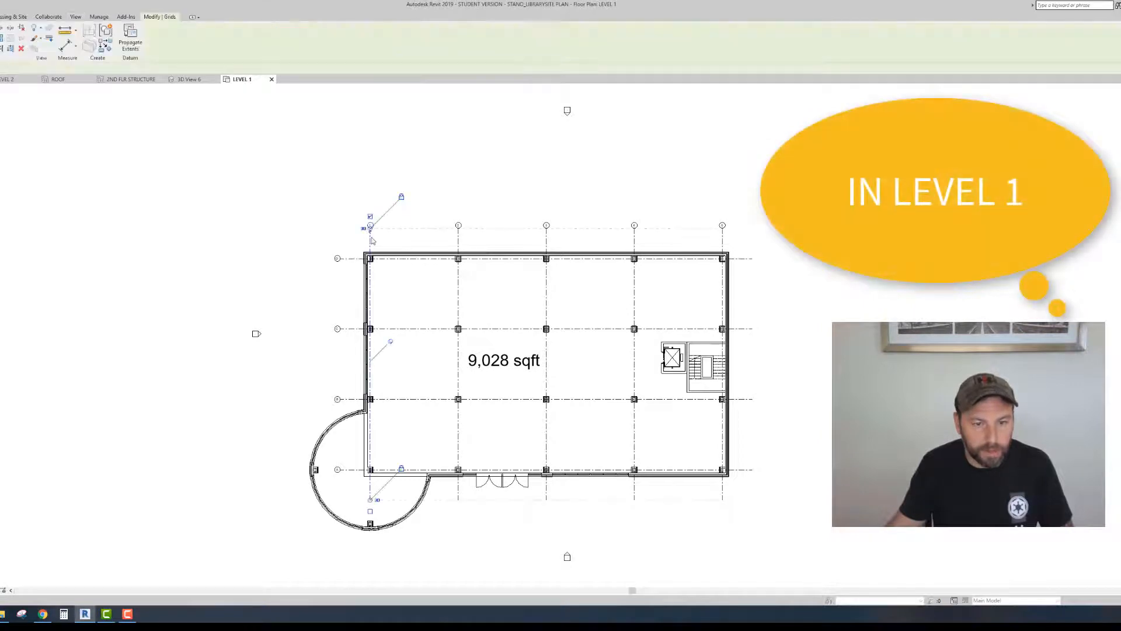
right_click(370, 240)
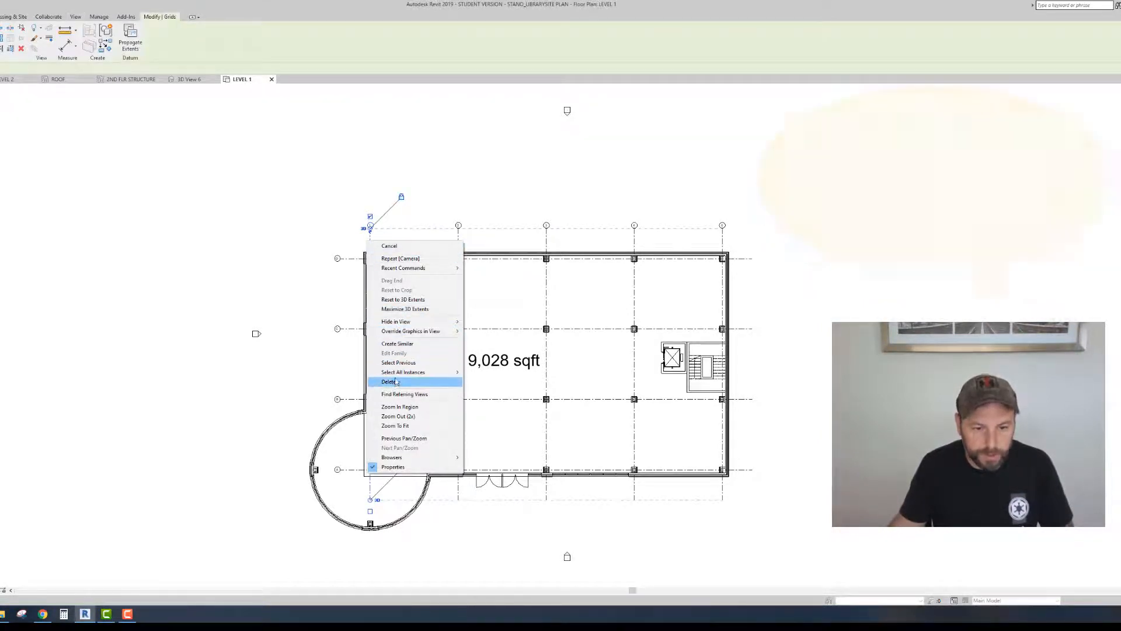
mouse_move(400, 372)
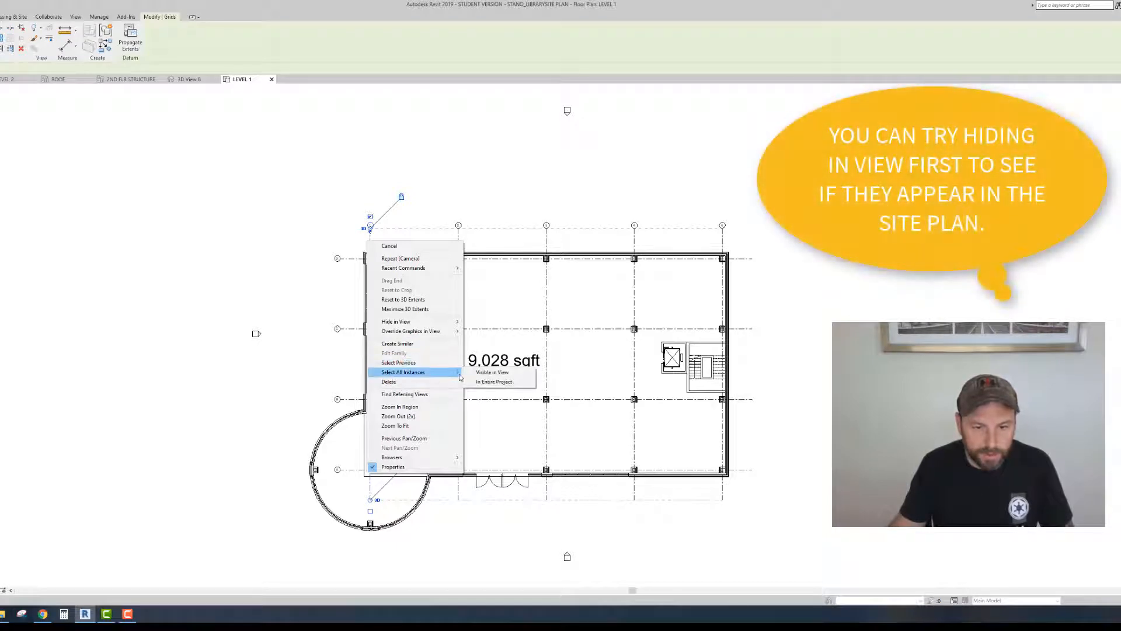
left_click(490, 374)
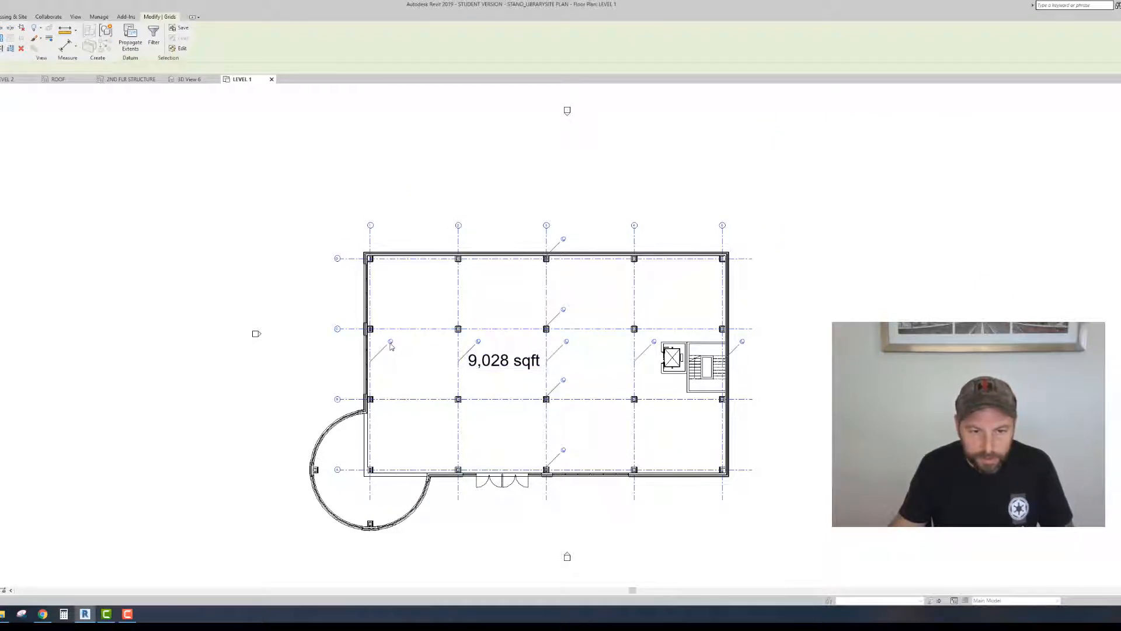
left_click(564, 311)
left_click(563, 239)
left_click(567, 342)
left_click(563, 380)
left_click(564, 449)
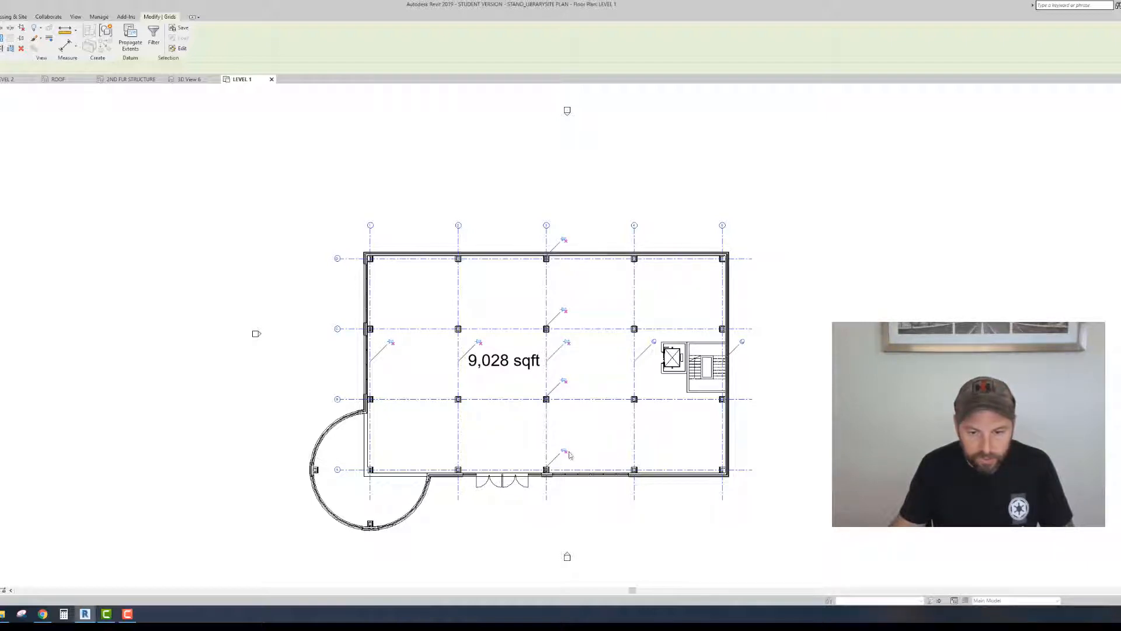
left_click(654, 342)
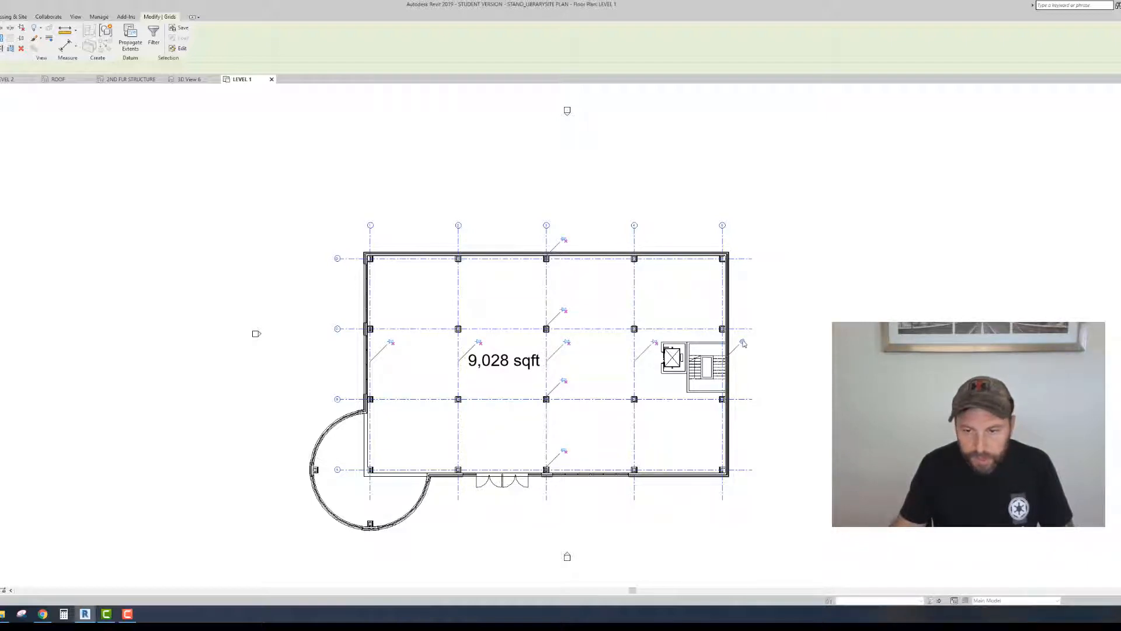
left_click(743, 342)
Step: Delete the selected grid lines and the floor area text in the middle of the Level 1 plan
right_click(397, 259)
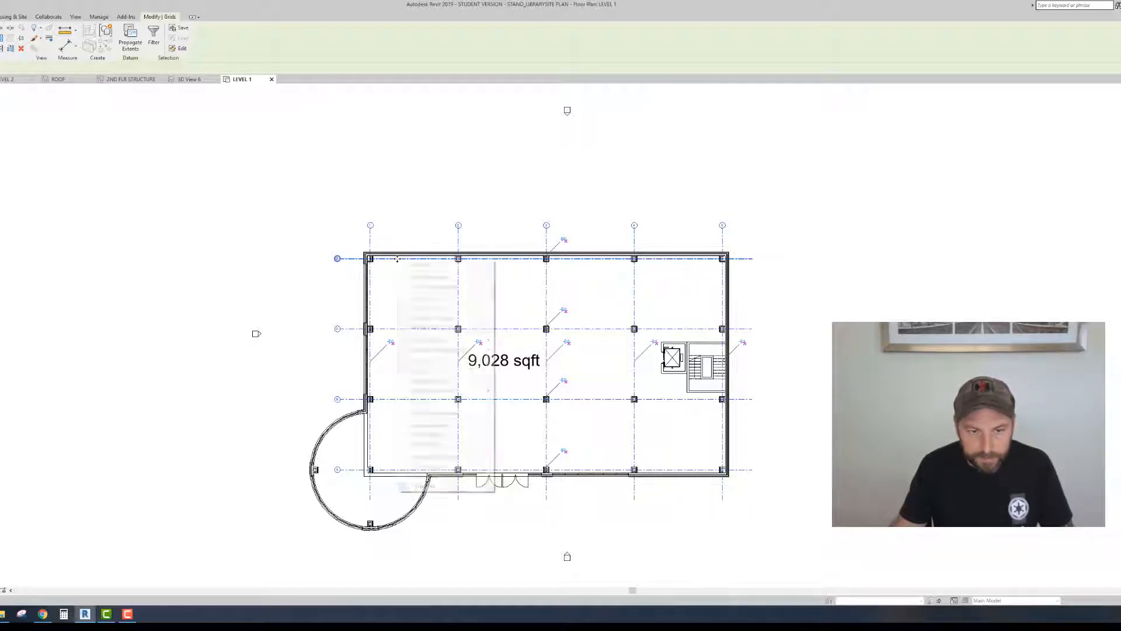
left_click(419, 400)
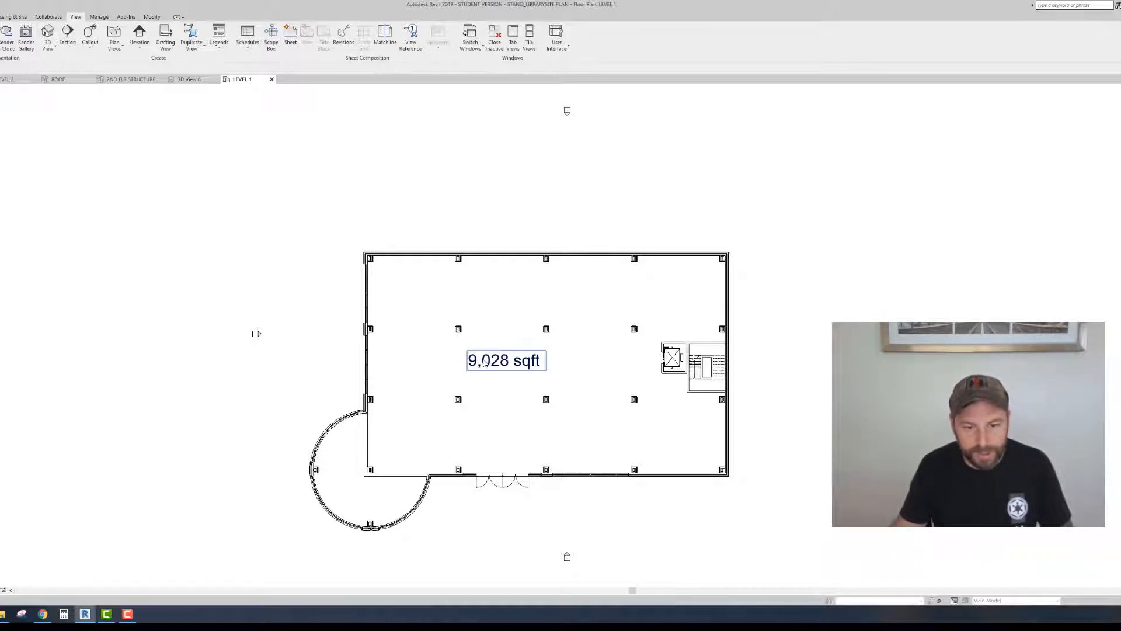
left_click(484, 363)
key("Delete")
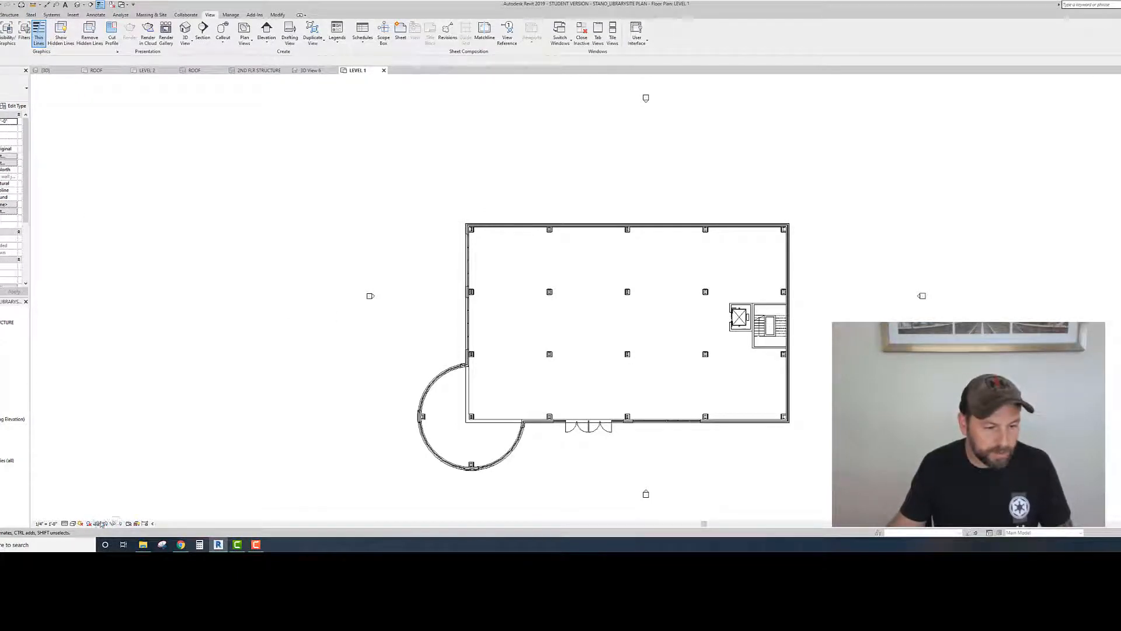
Step: Show the Level 1 crop region and tighten all four of its sides around the building
left_click(106, 523)
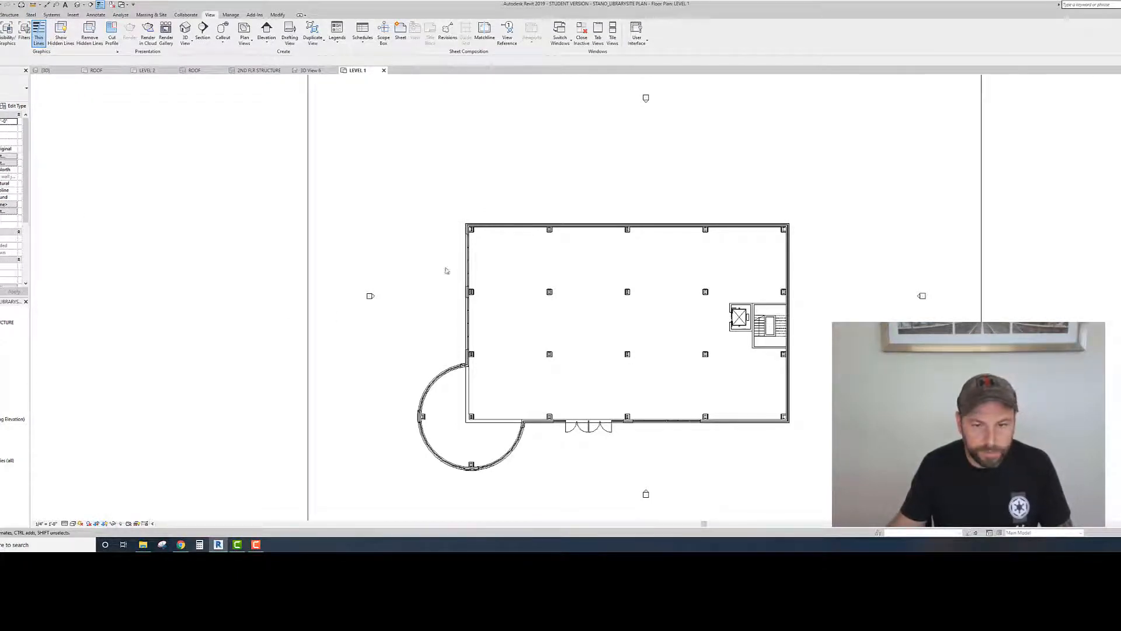
scroll(447, 267, "up", 2)
scroll(476, 262, "down", 5)
left_click(496, 185)
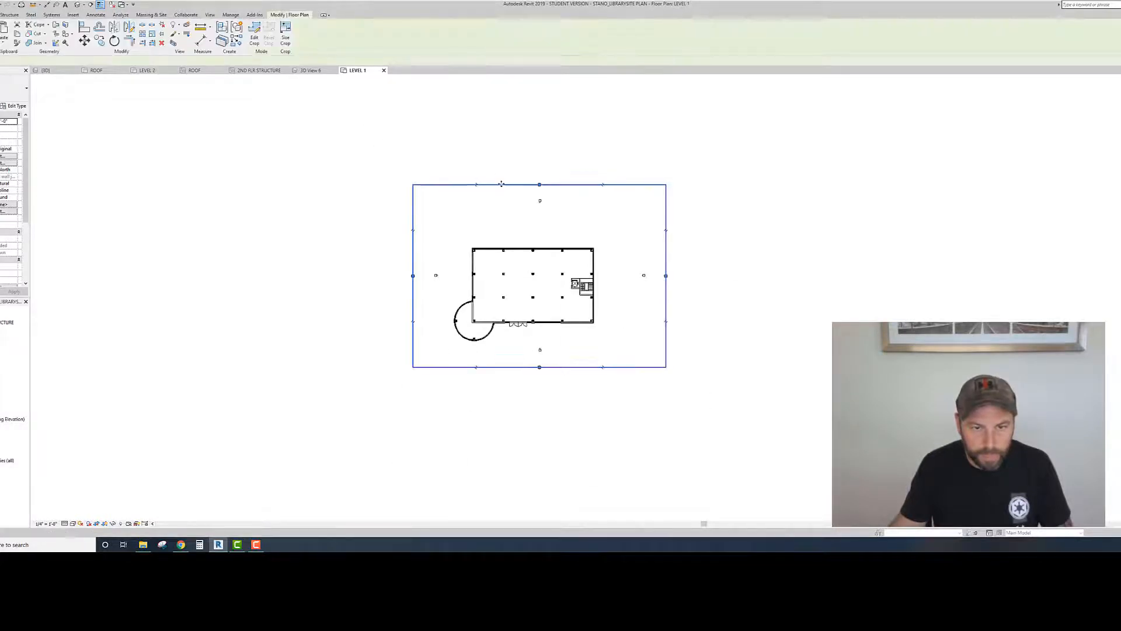
left_click_drag(540, 185, 541, 240)
left_click_drag(667, 305, 602, 304)
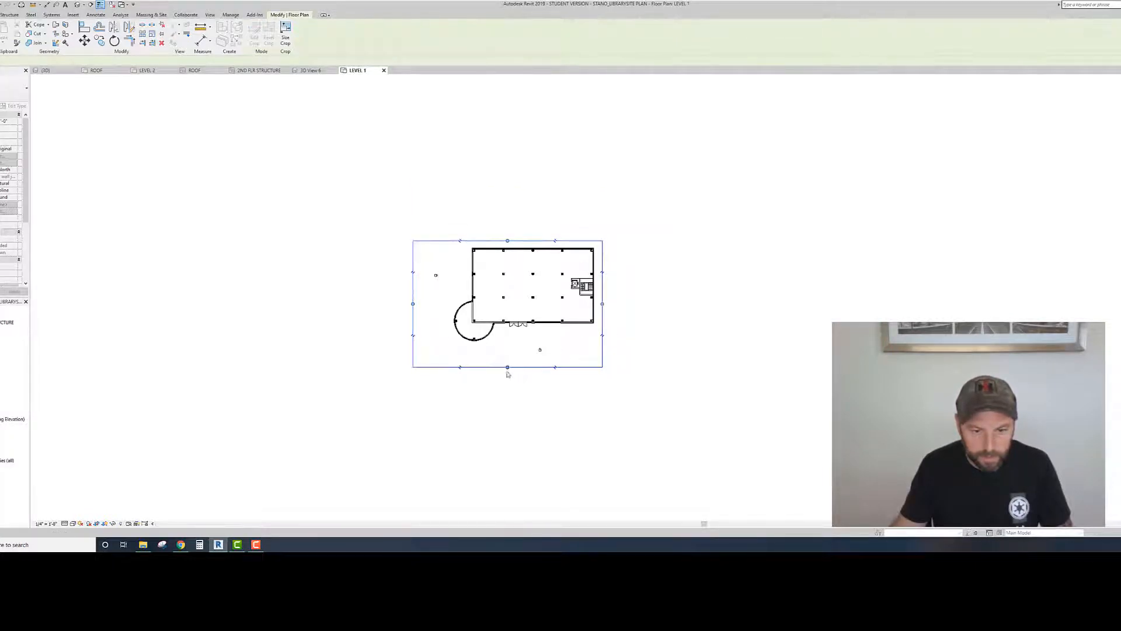
left_click_drag(508, 367, 507, 346)
left_click_drag(413, 293, 444, 293)
scroll(517, 361, "up", 2)
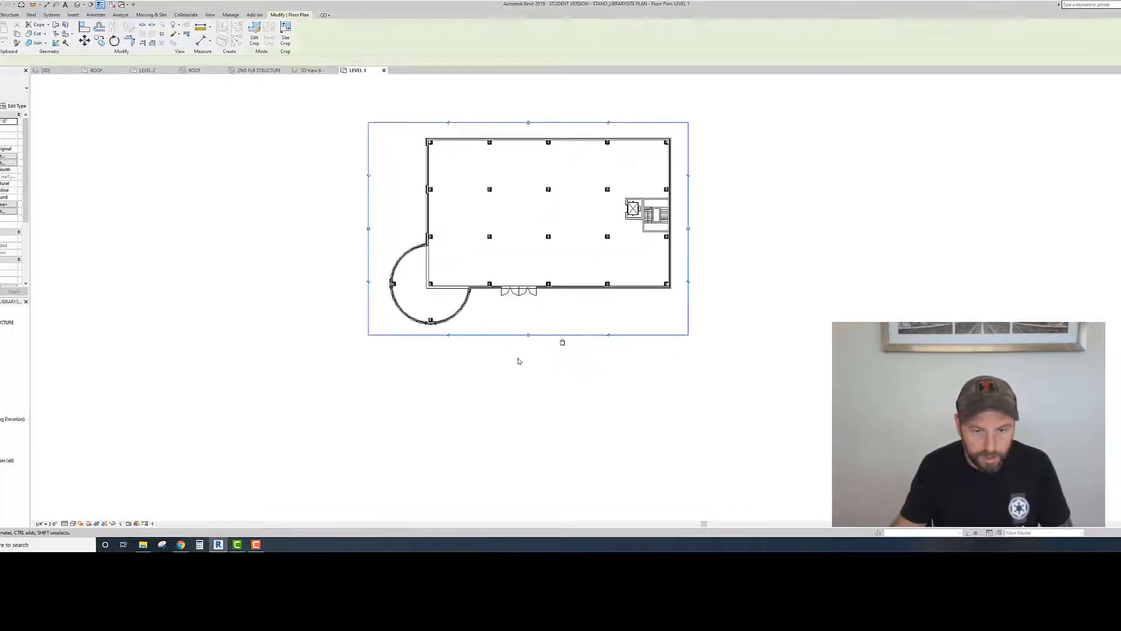
left_click(553, 357)
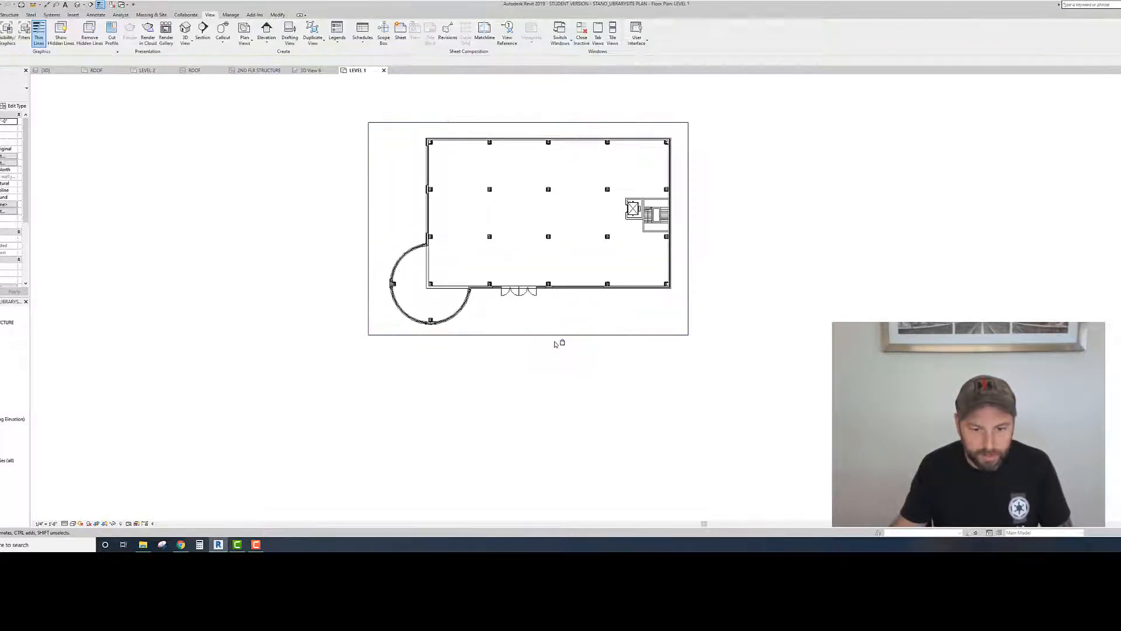
Step: Hide the elevation marker below the entrance side of the building, and hide the crop region boundary in the Level 1 plan
scroll(572, 353, "up", 2)
scroll(573, 354, "up", 2)
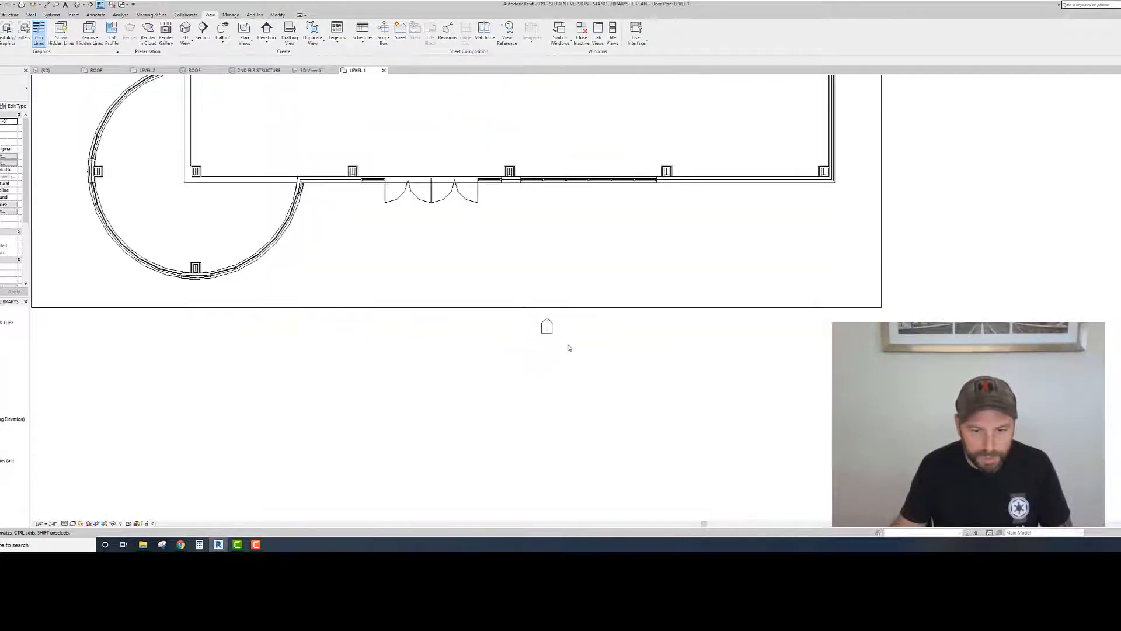
left_click(547, 327)
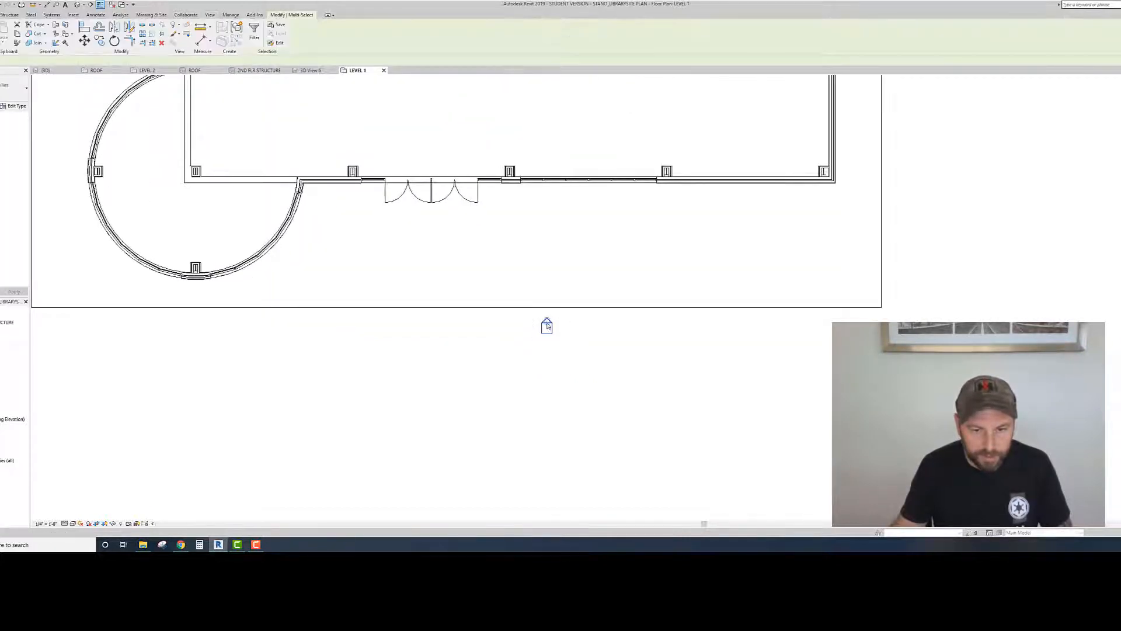
right_click(547, 327)
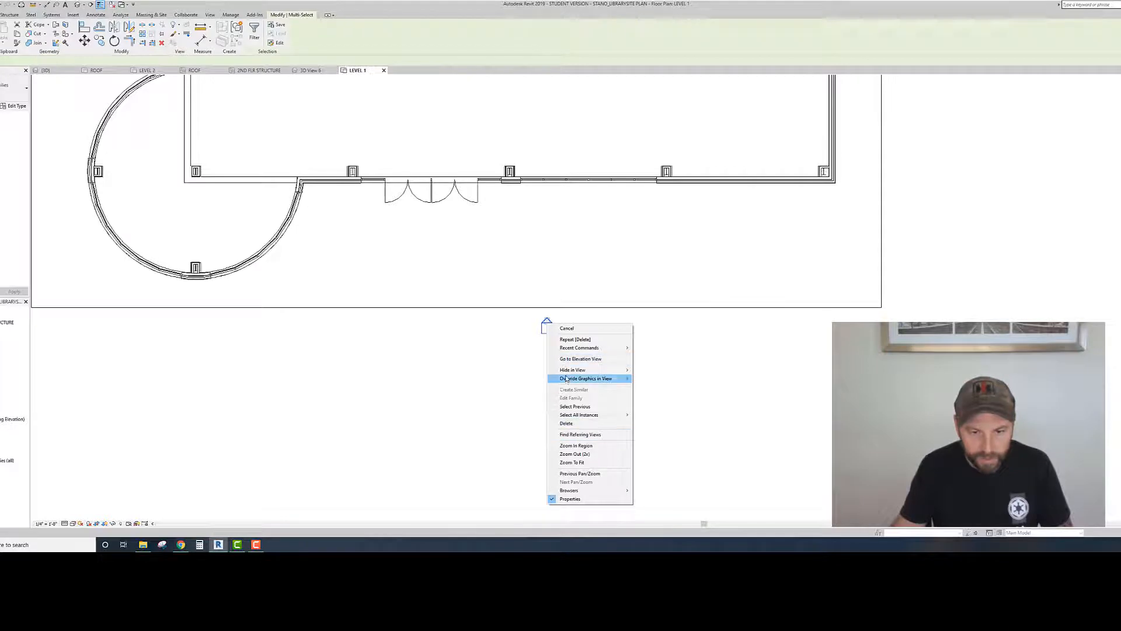
mouse_move(568, 372)
left_click(661, 371)
scroll(445, 368, "up", 2)
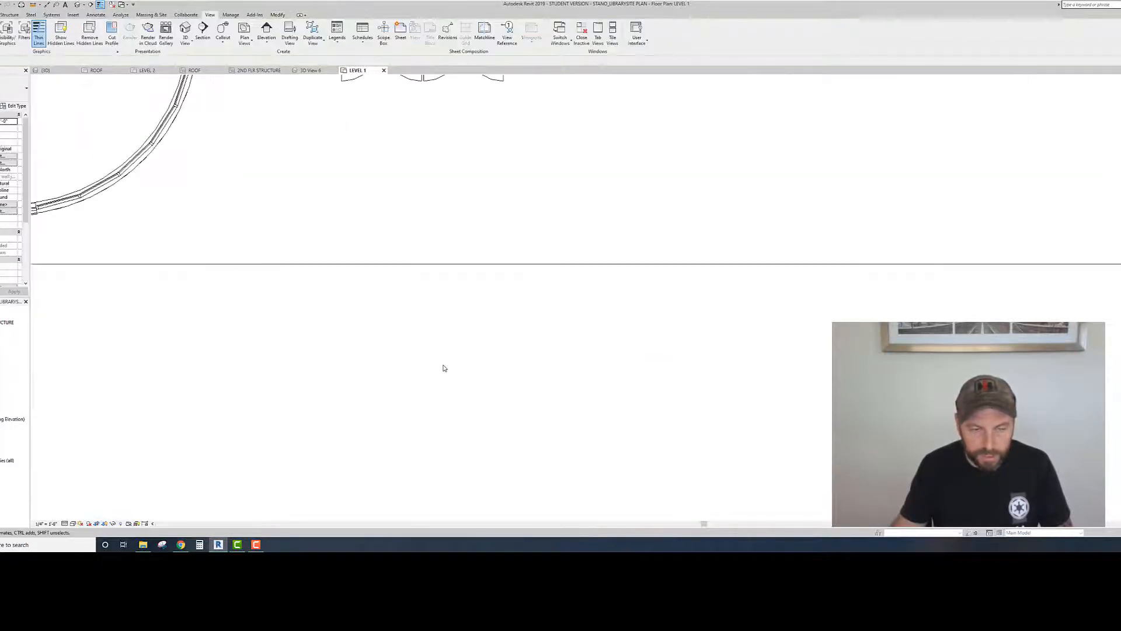
scroll(444, 368, "down", 5)
middle_click_drag(446, 369, 478, 414)
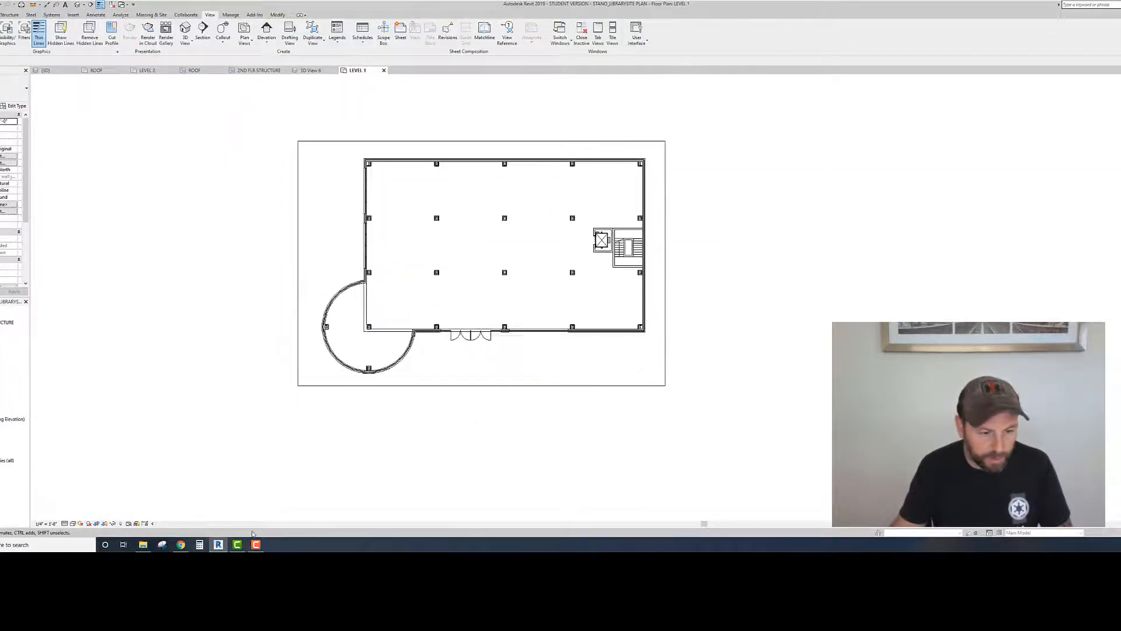
left_click(106, 524)
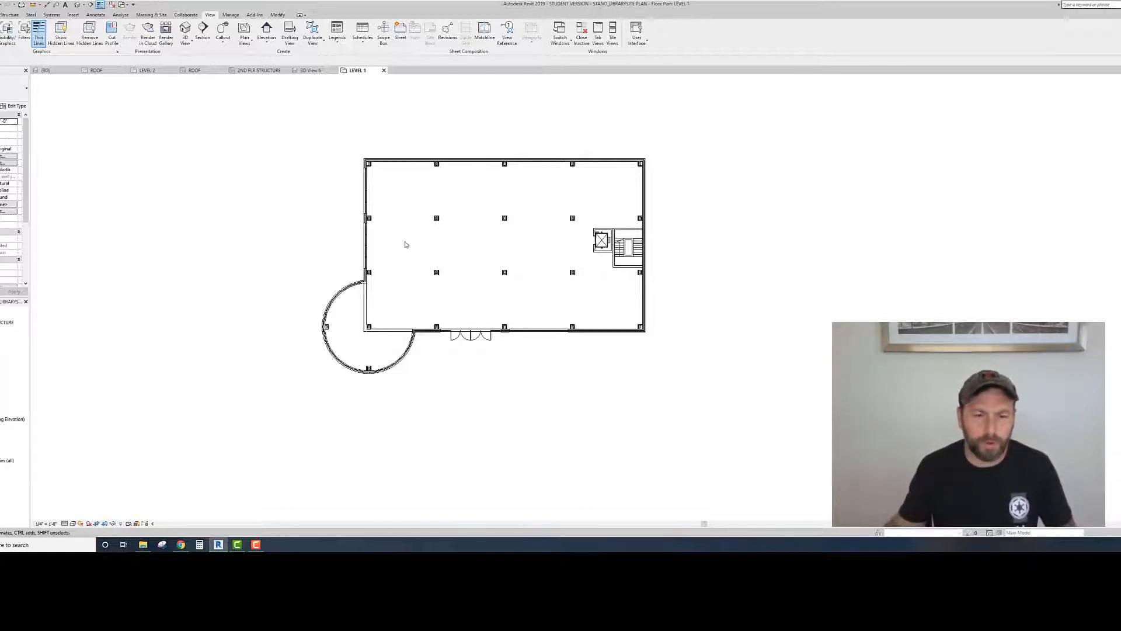
middle_click_drag(345, 245, 355, 257)
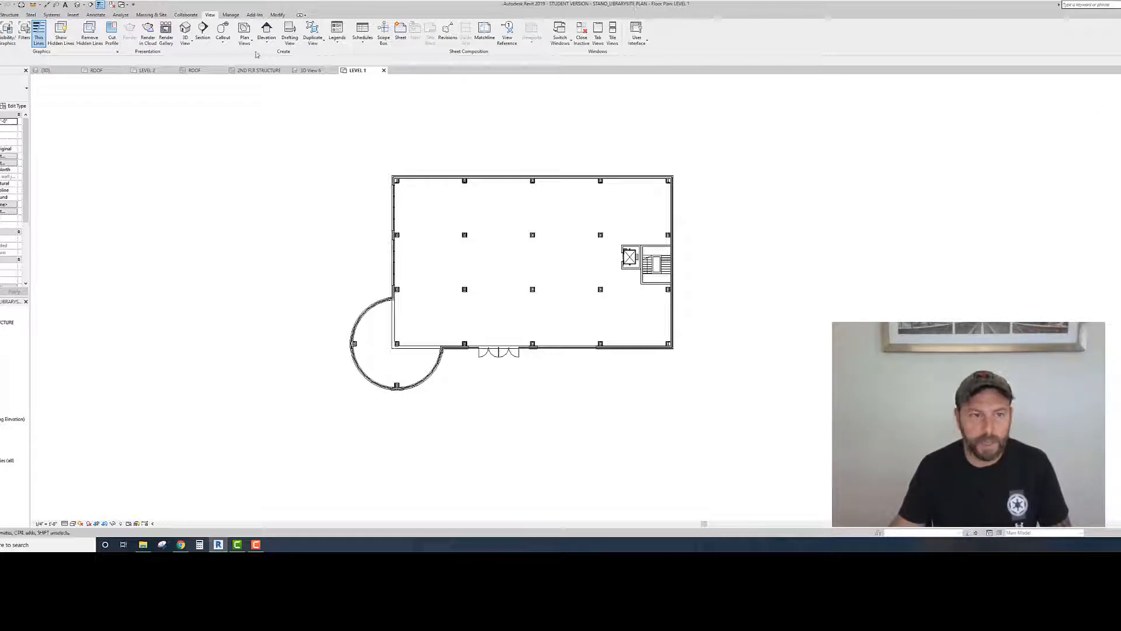
Step: Close every open view of the site plan copy, including the 3D view, to close the project
left_click(383, 70)
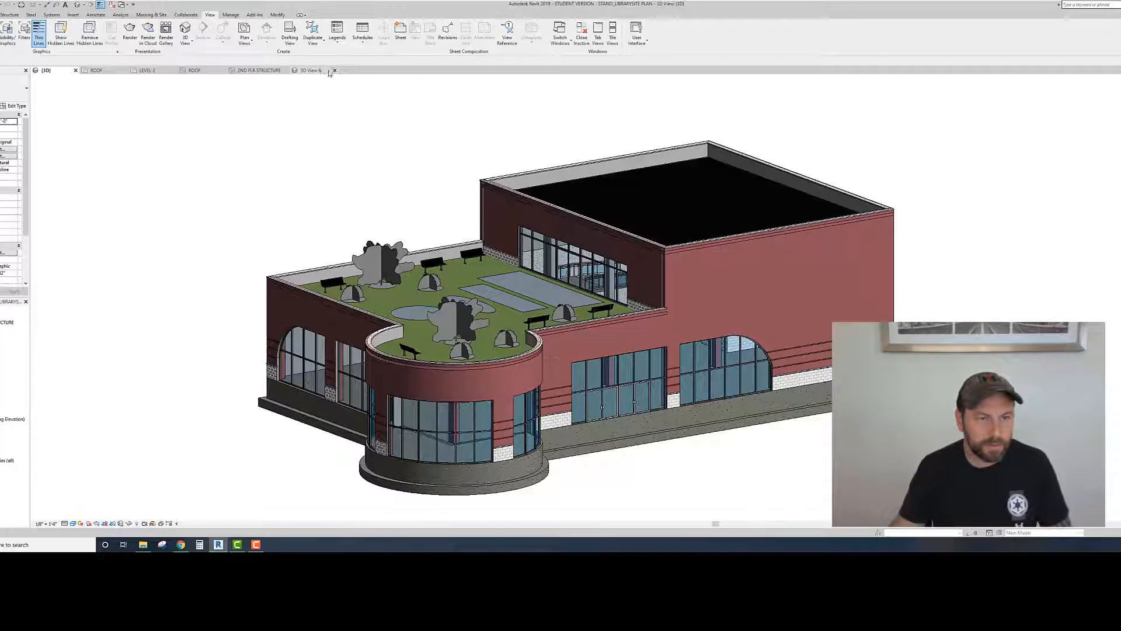
left_click(334, 70)
left_click(285, 70)
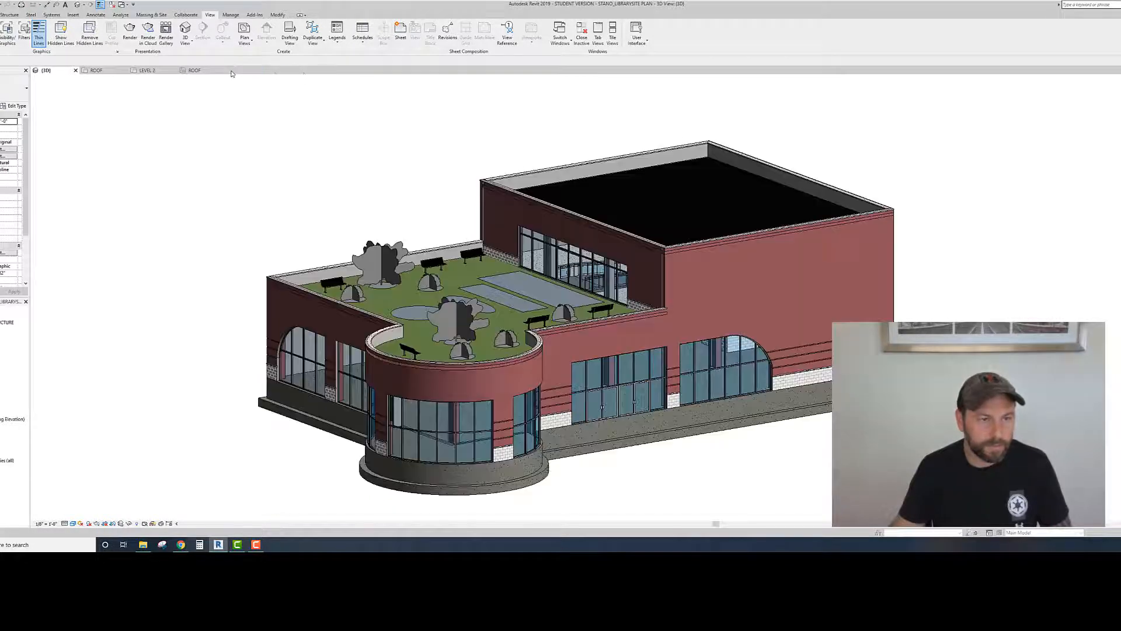
left_click(199, 70)
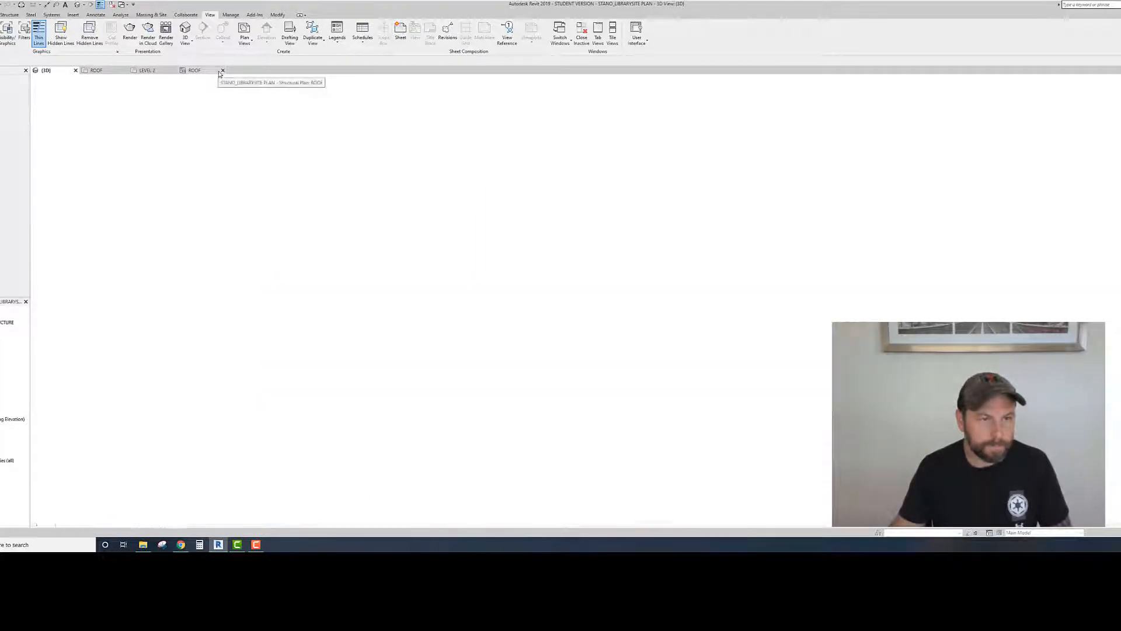
left_click(173, 70)
left_click(173, 70)
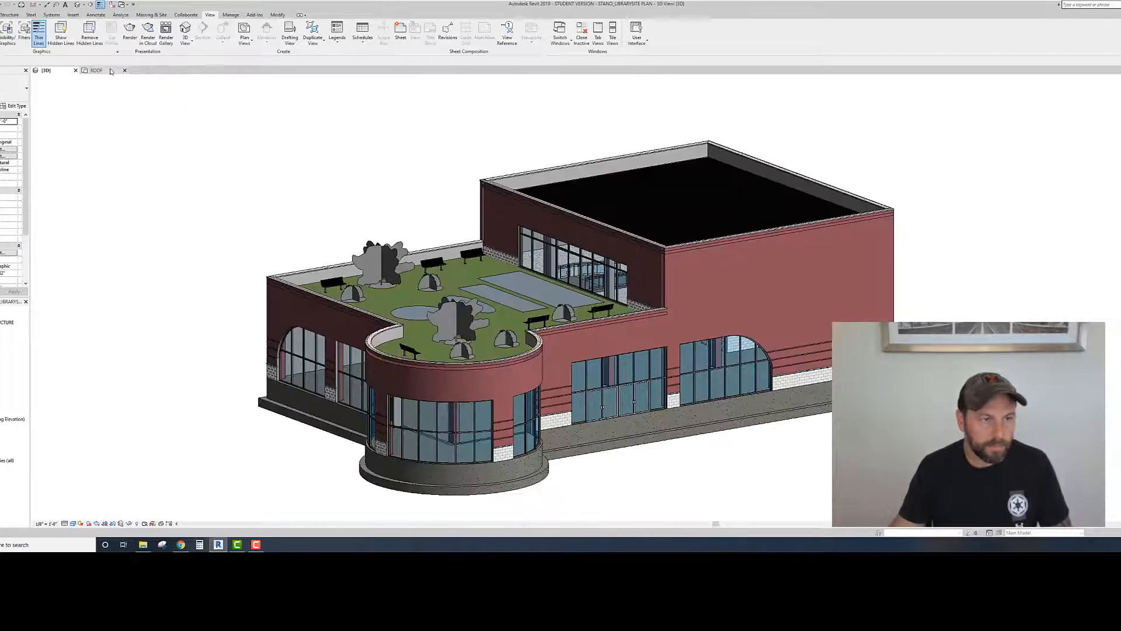
left_click(124, 70)
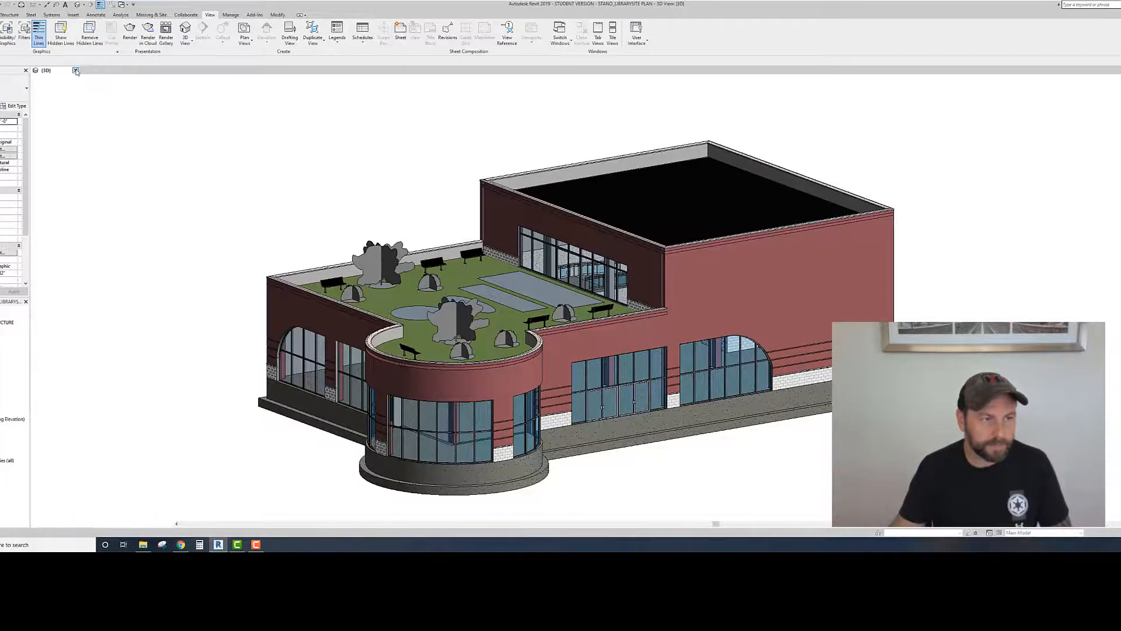
left_click(75, 70)
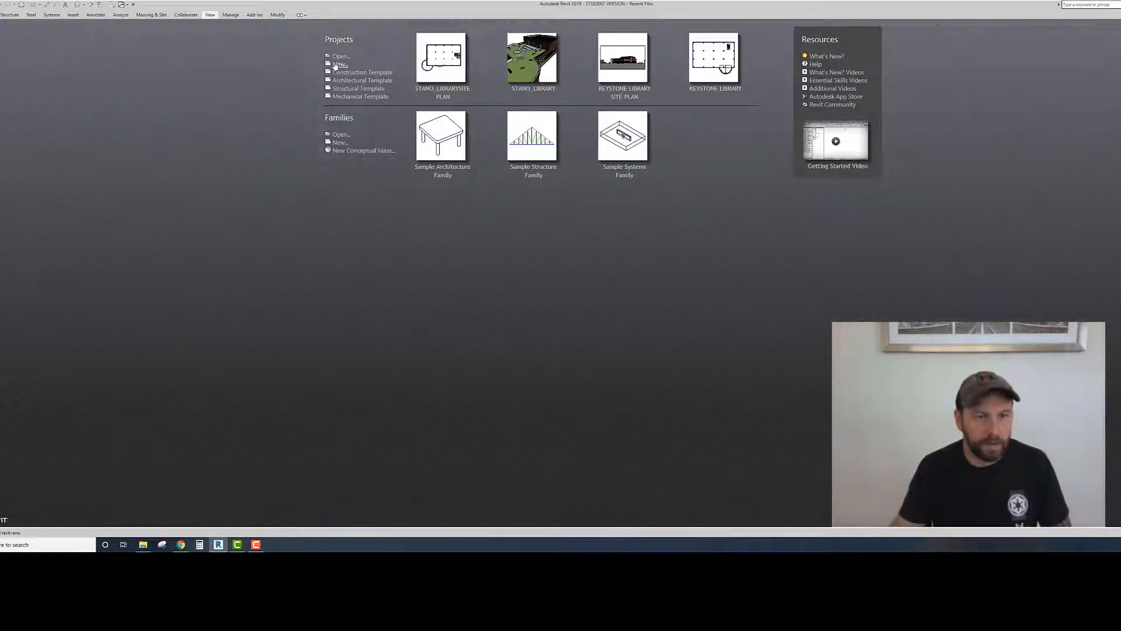
Step: Open the KEYSTONE LIBRARY SITE PLAN 2 project from the Downloads folder
left_click(340, 56)
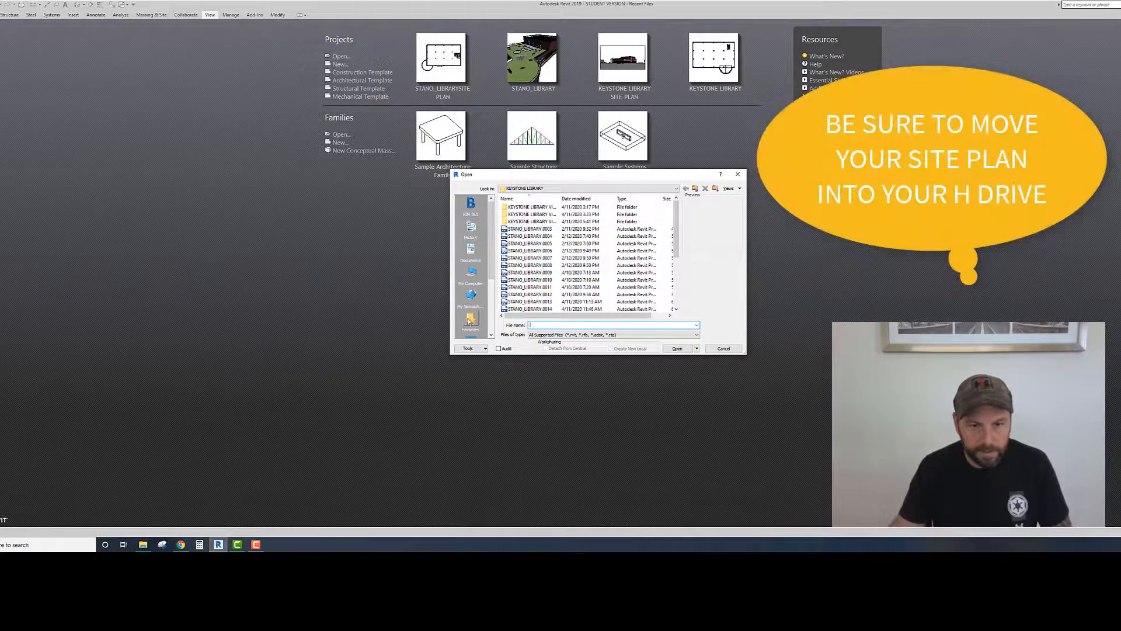
scroll(471, 281, "down", 3)
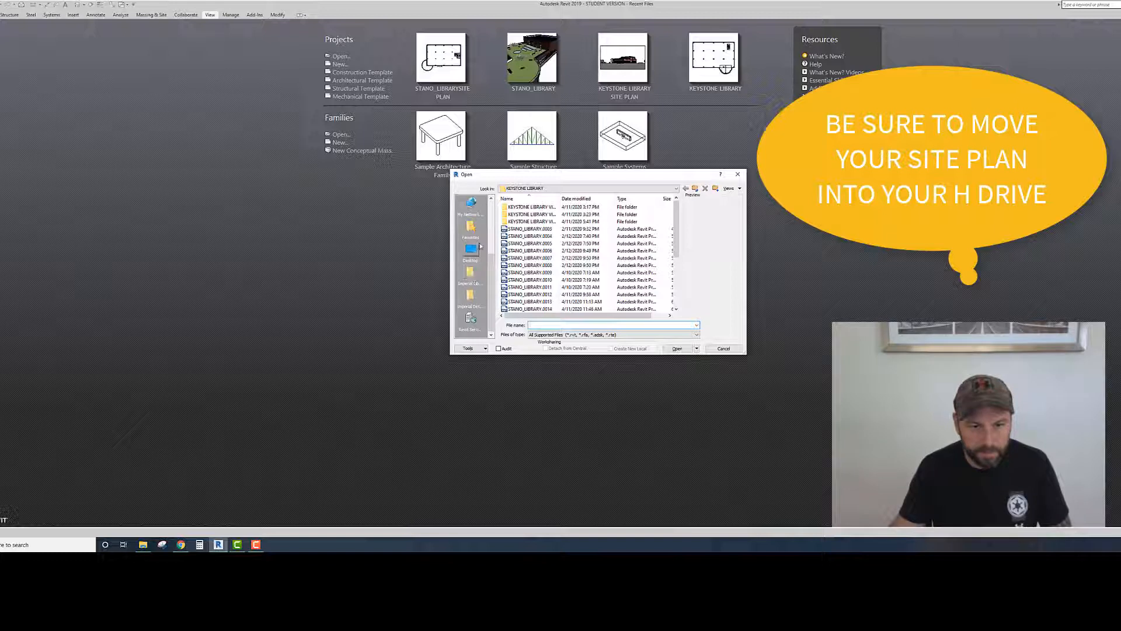
scroll(473, 257, "up", 3)
left_click(472, 273)
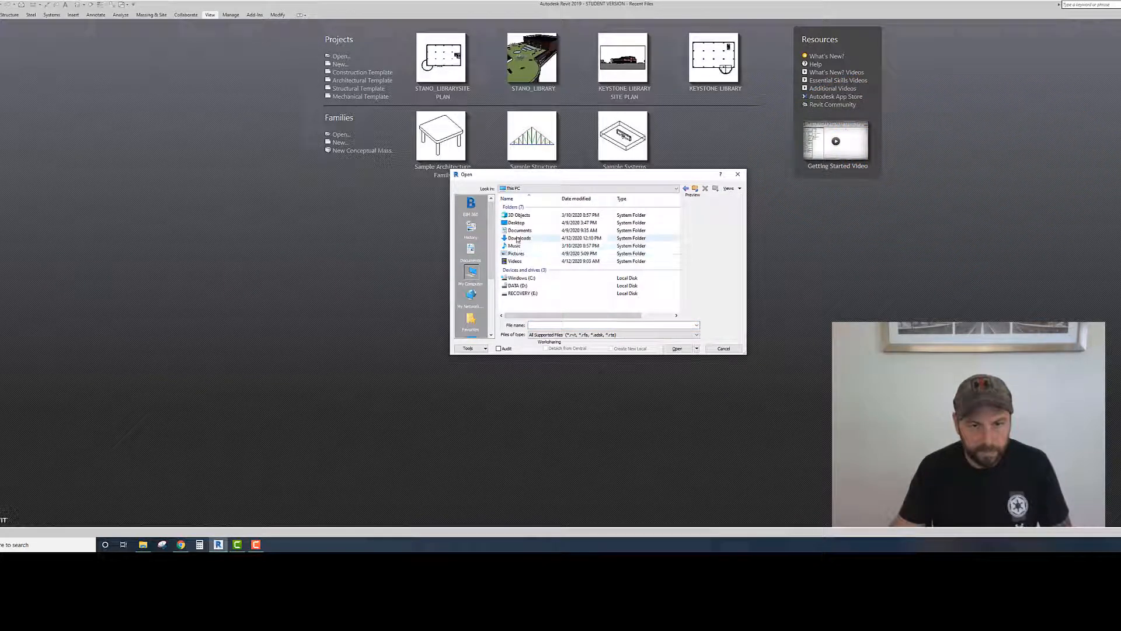
double_click(517, 239)
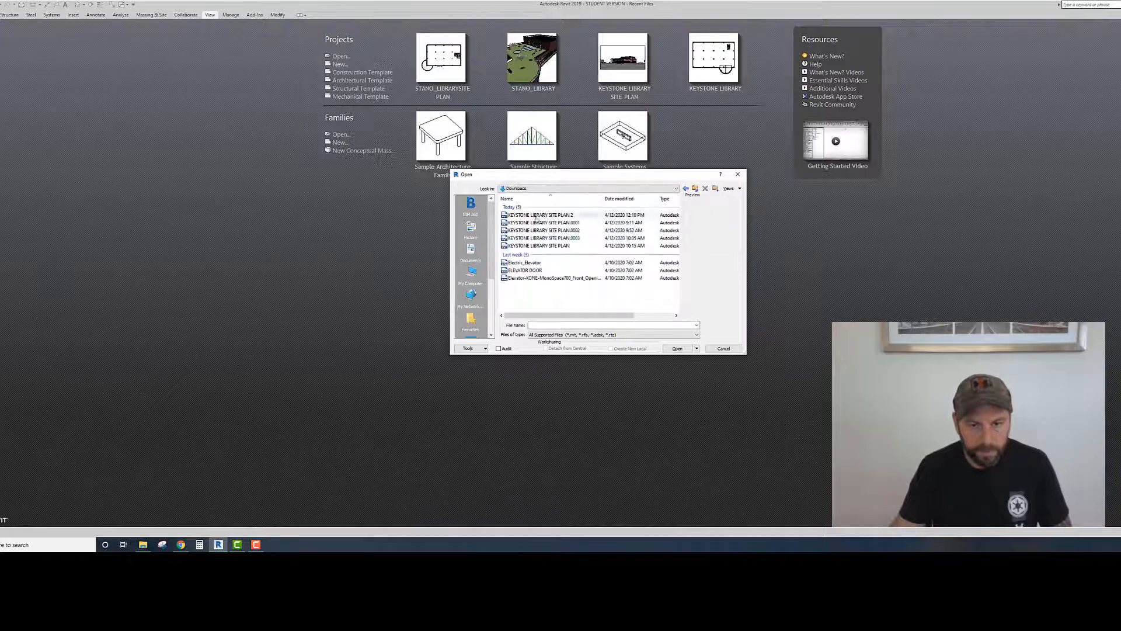
left_click(536, 216)
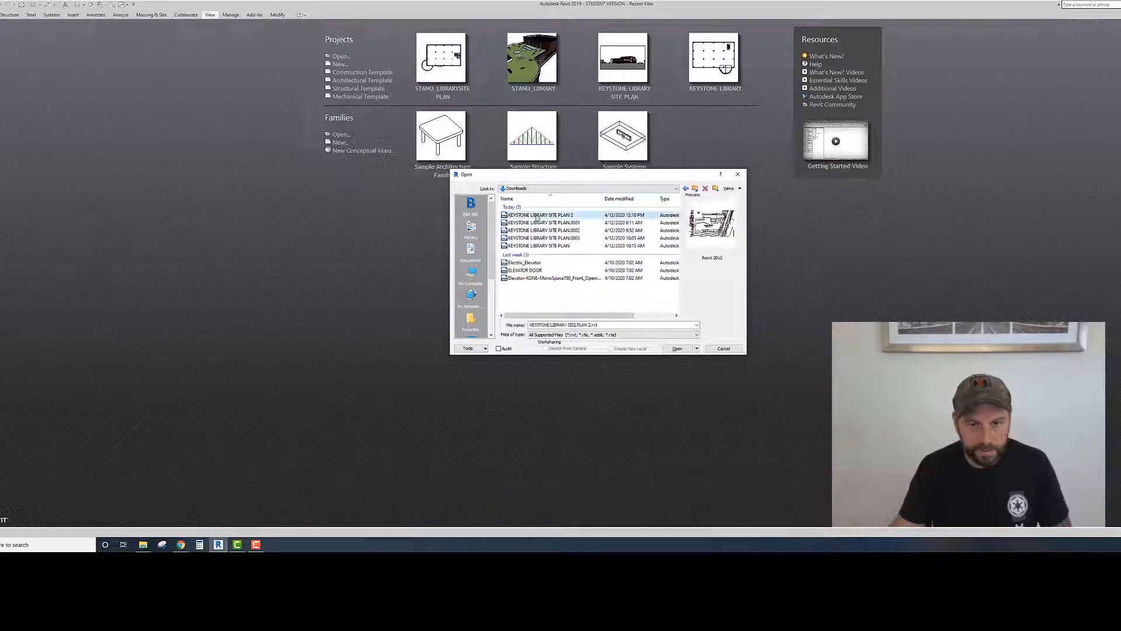
left_click(677, 348)
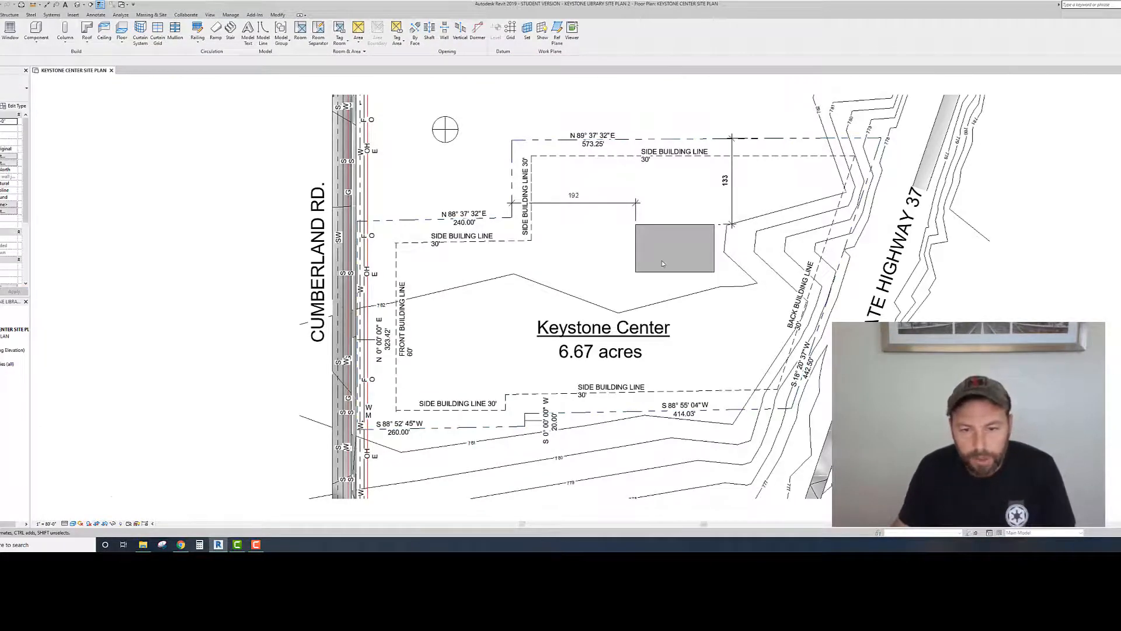
scroll(662, 263, "up", 2)
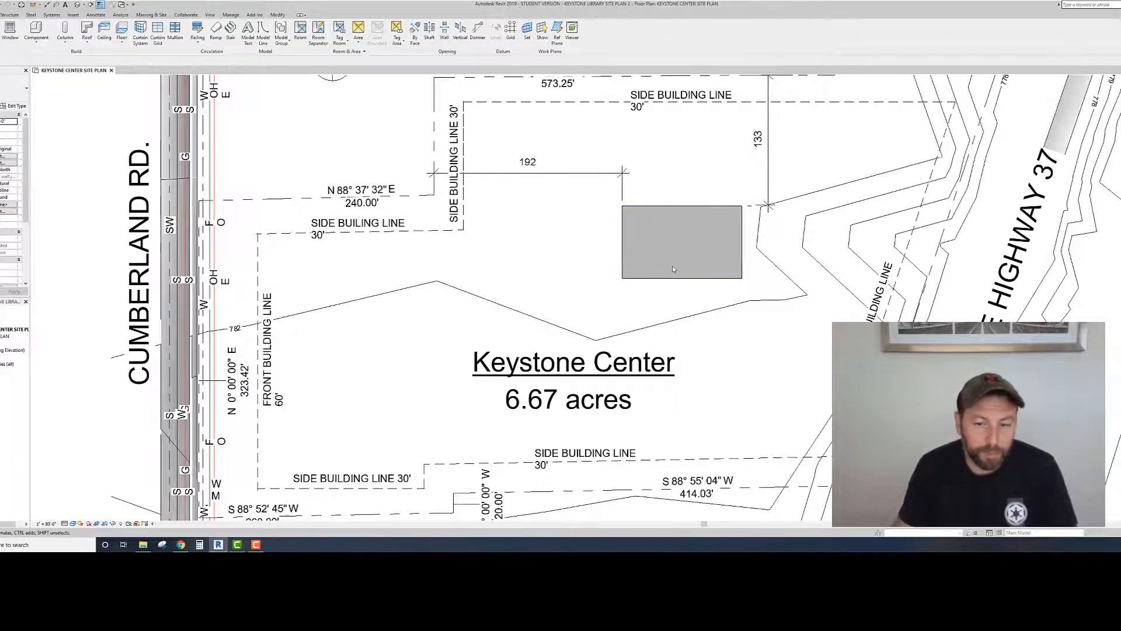
scroll(648, 257, "down", 2)
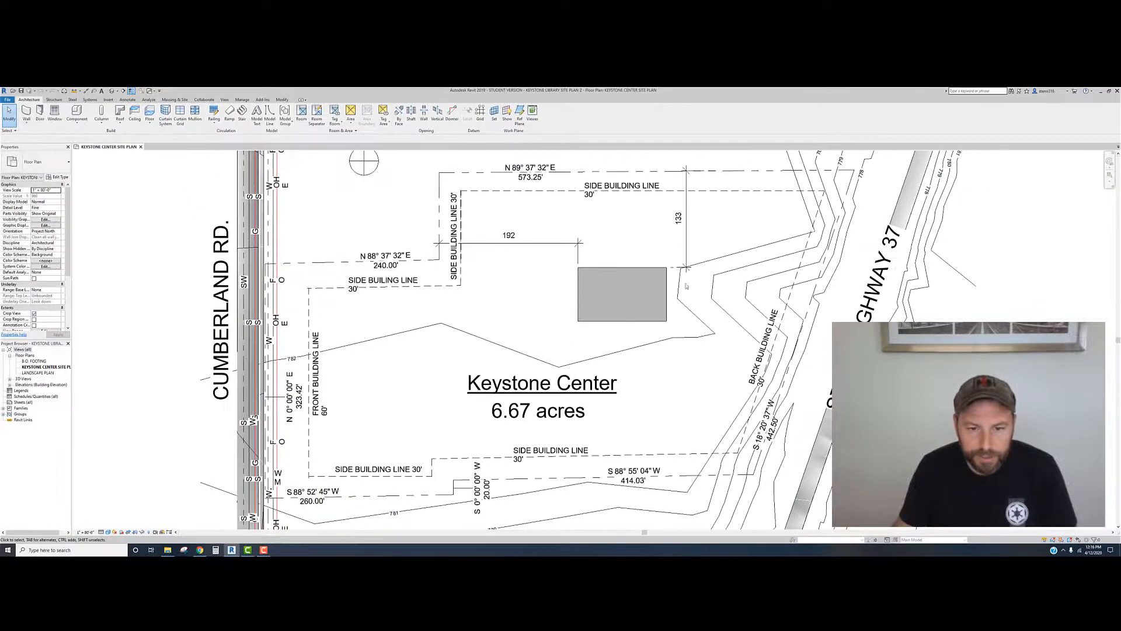
scroll(607, 329, "down", 2)
scroll(590, 353, "up", 1)
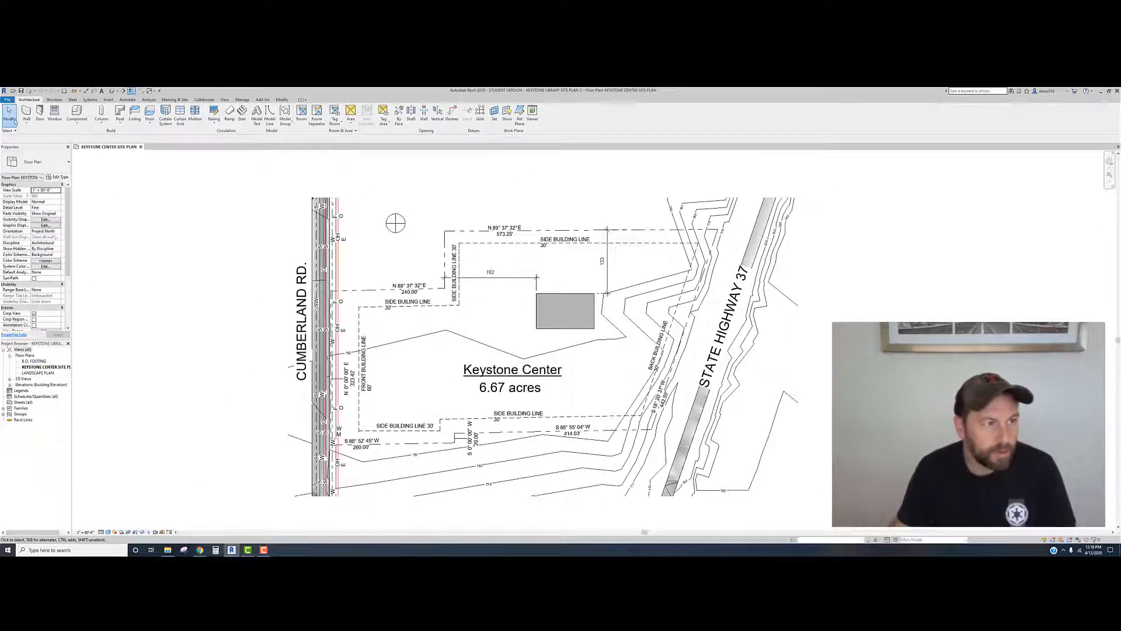
Step: Link the Revit model STANO_LIBRARYSITE PLAN.rvt from the KEYSTONE LIBRARY folder on DATA (D:), positioned Auto - Origin to Origin
left_click(108, 99)
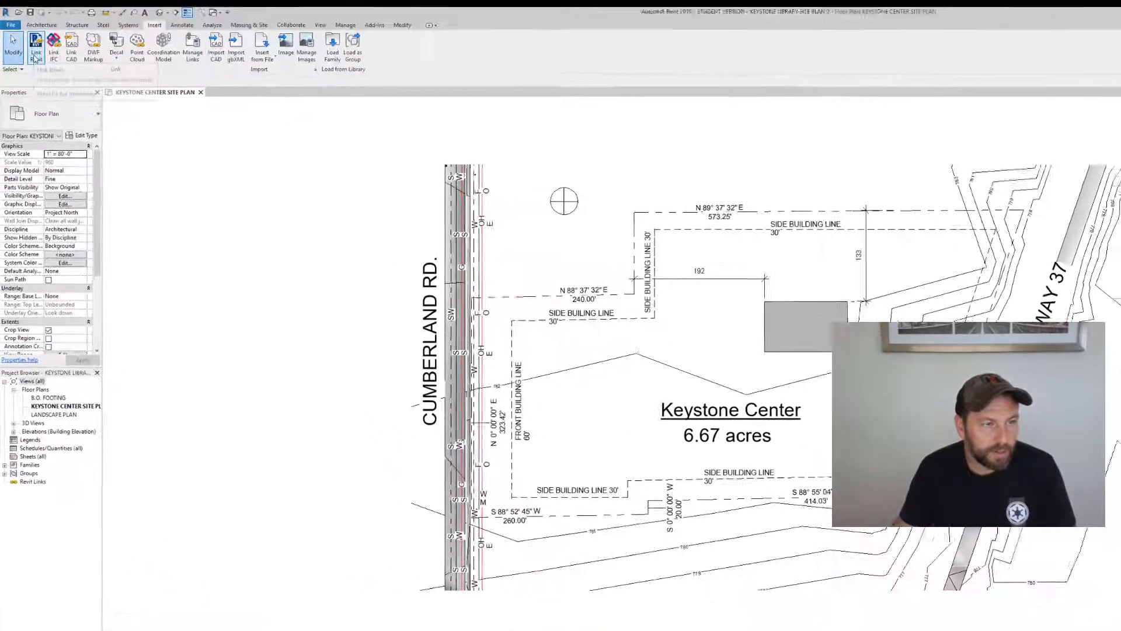
left_click(25, 113)
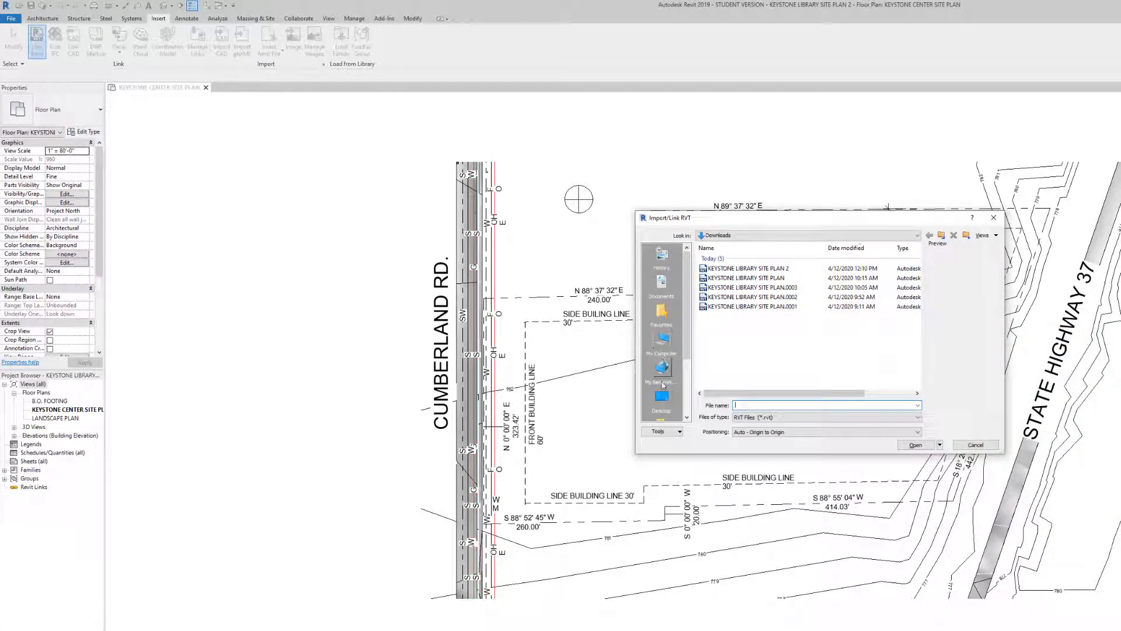
left_click(663, 344)
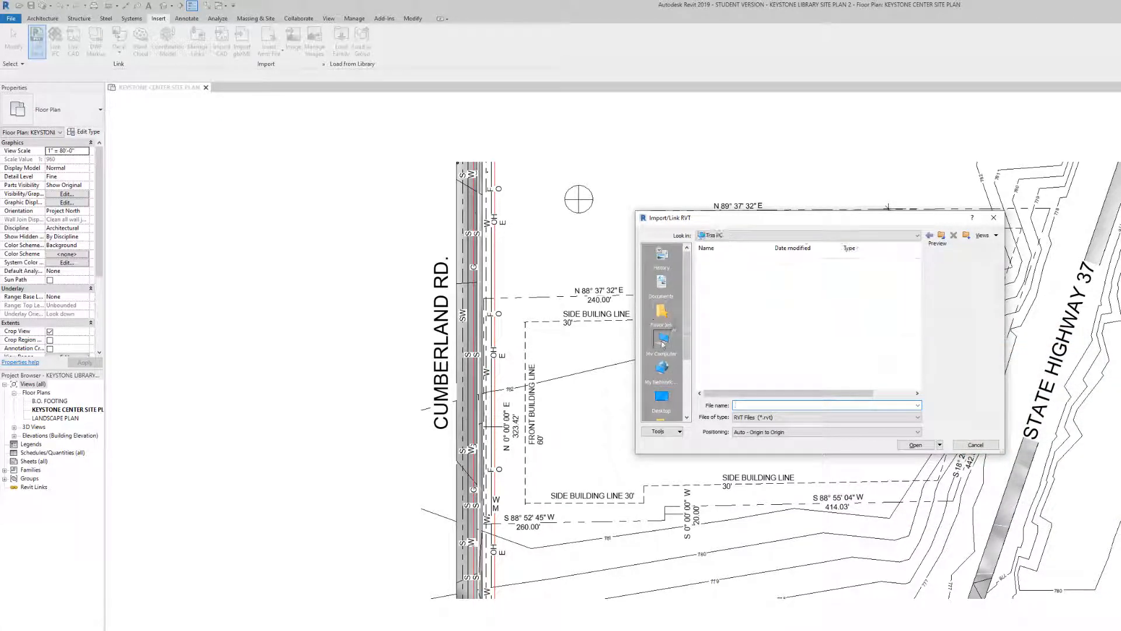
double_click(720, 356)
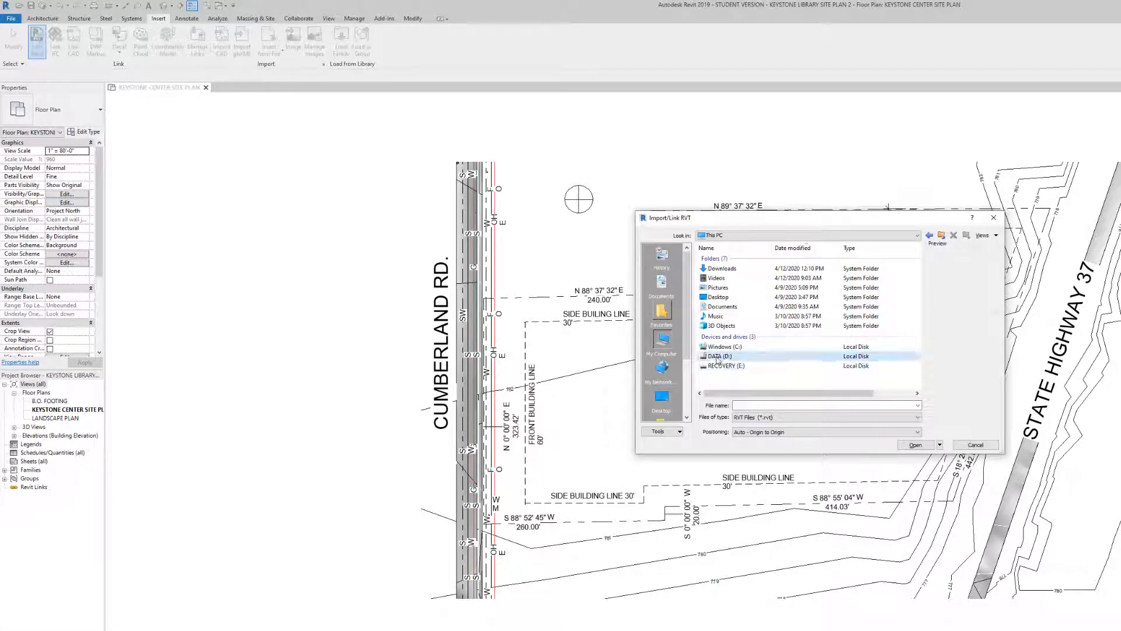
scroll(754, 304, "down", 3)
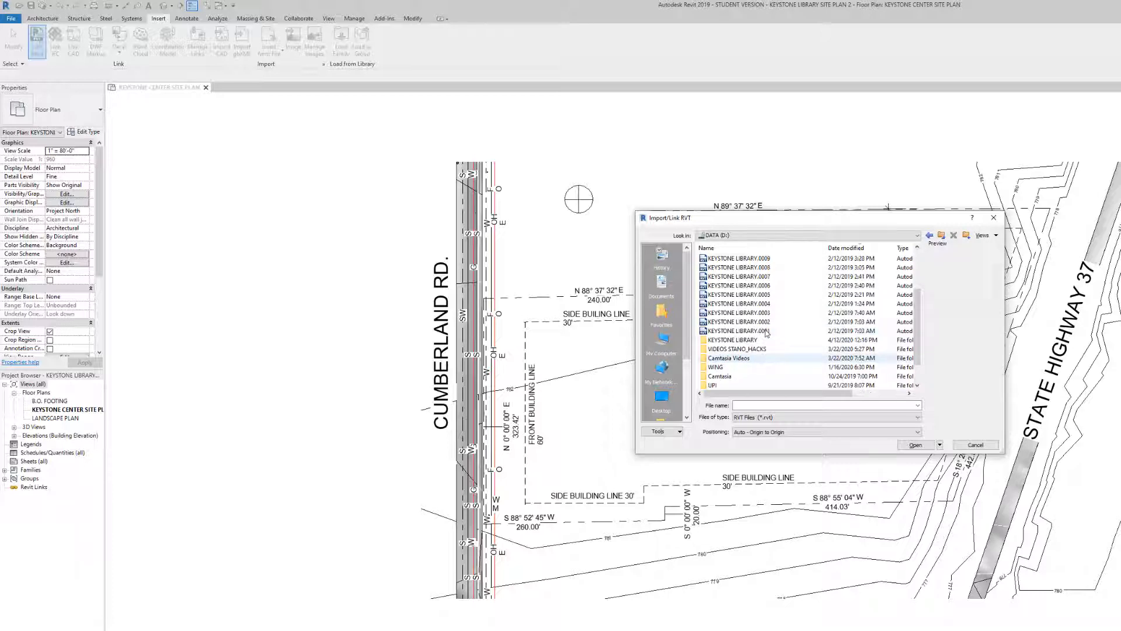
scroll(760, 315, "up", 3)
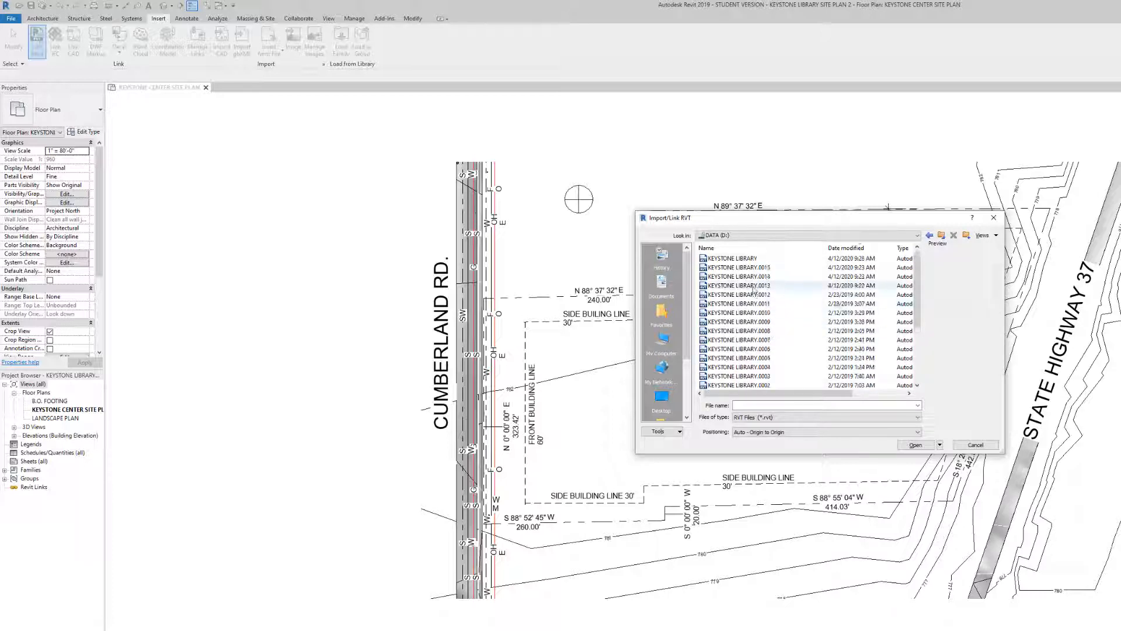
scroll(769, 303, "down", 2)
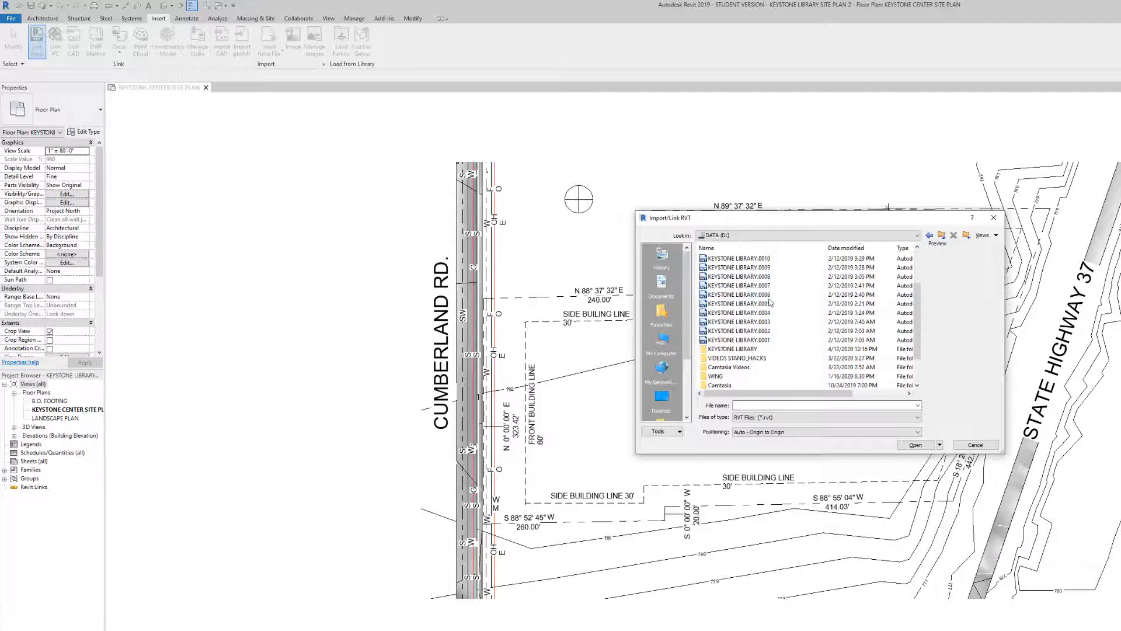
double_click(750, 349)
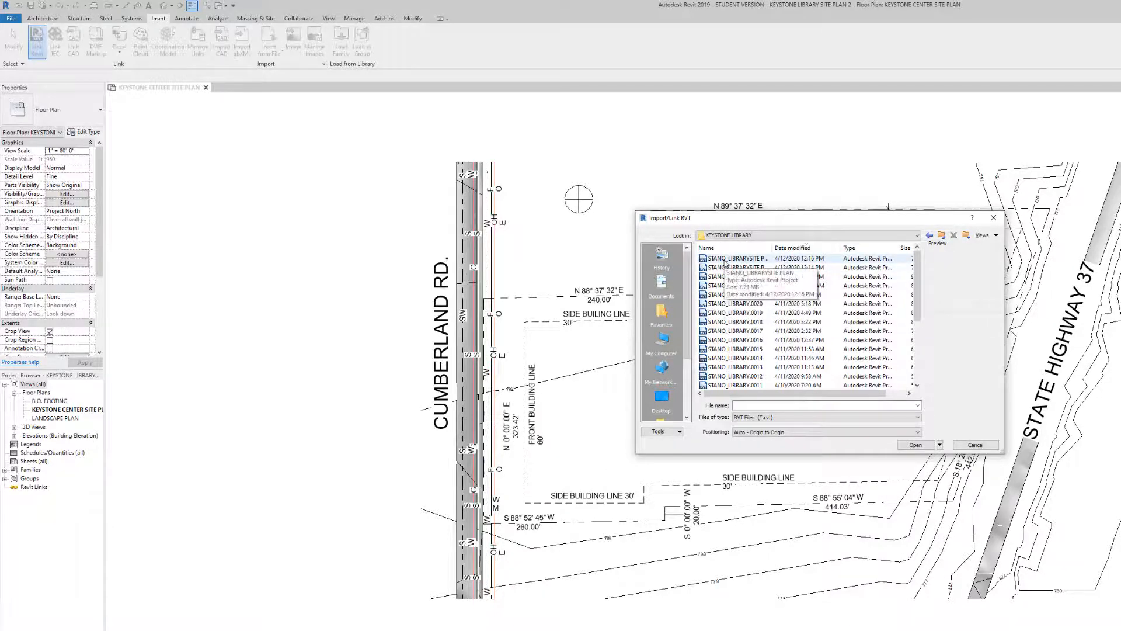
left_click(726, 259)
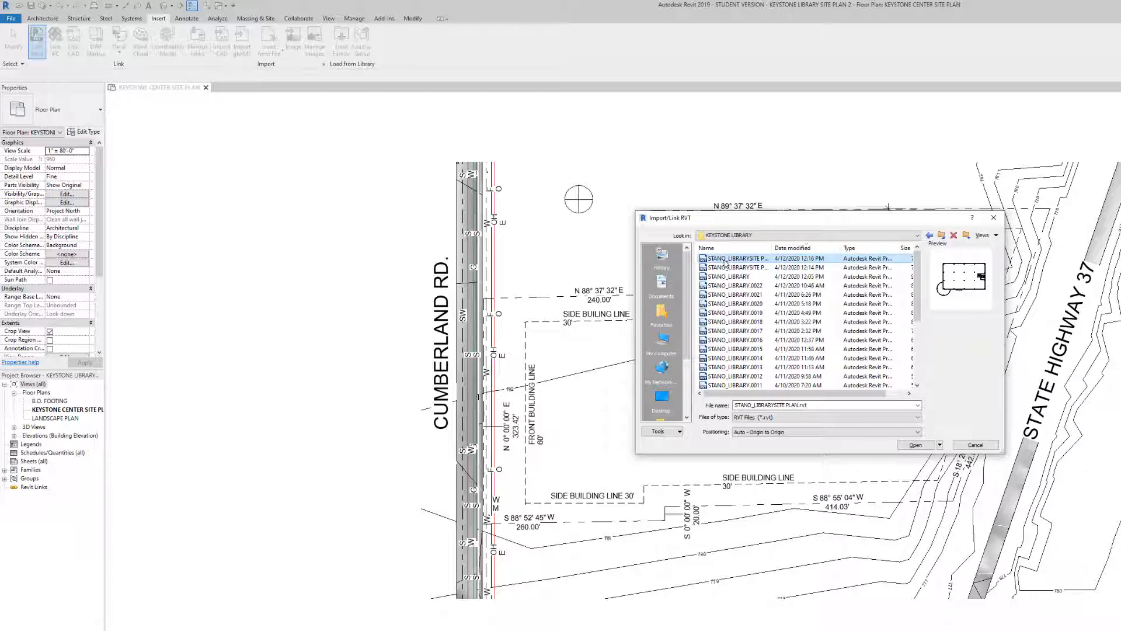
left_click(915, 445)
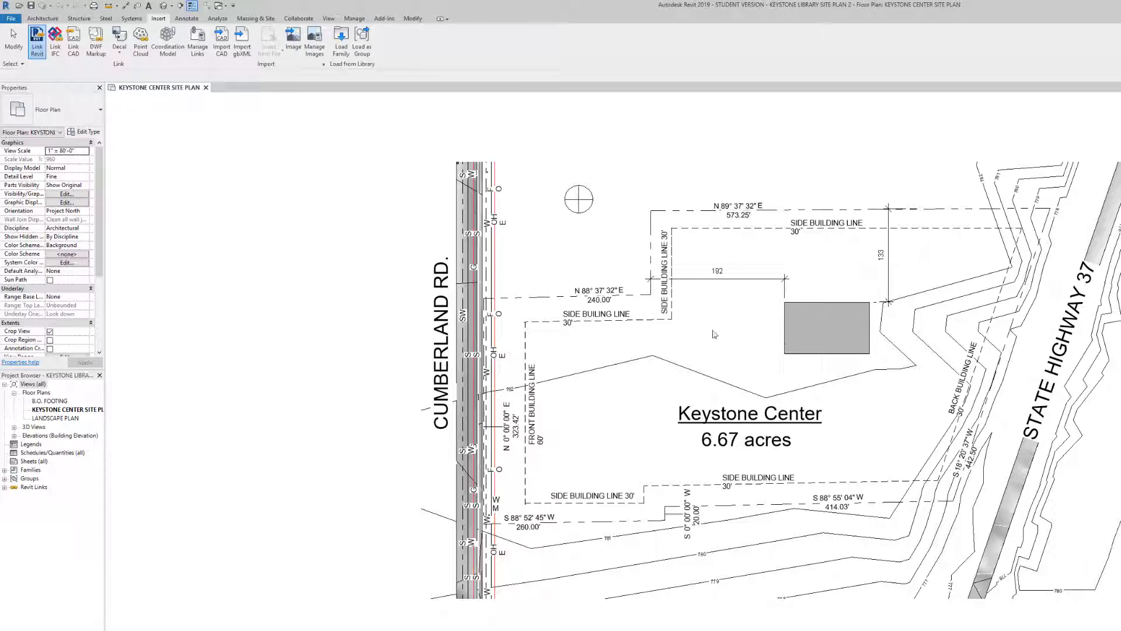
Step: Open the North building elevation and bring the linked library model below the site surface into view
scroll(728, 326, "down", 2)
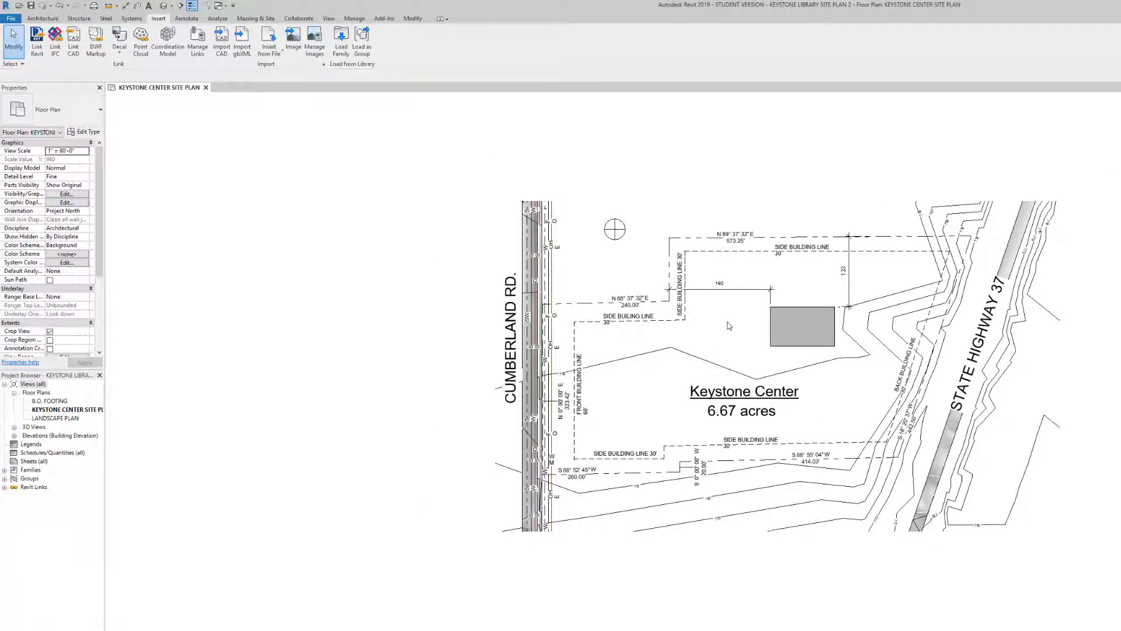
left_click(14, 435)
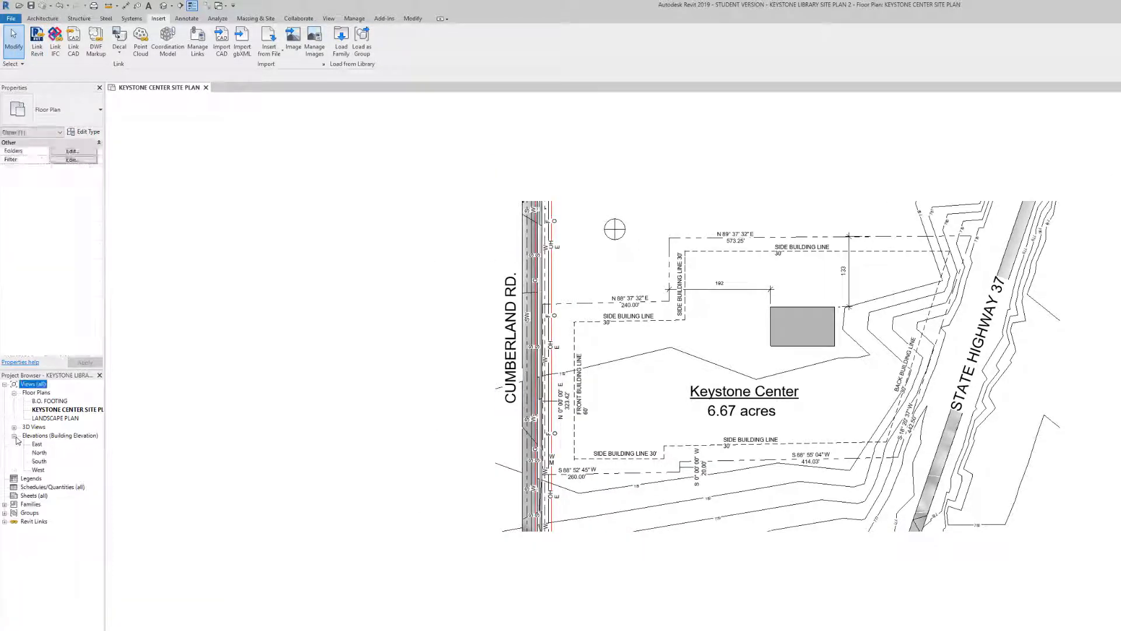
double_click(38, 454)
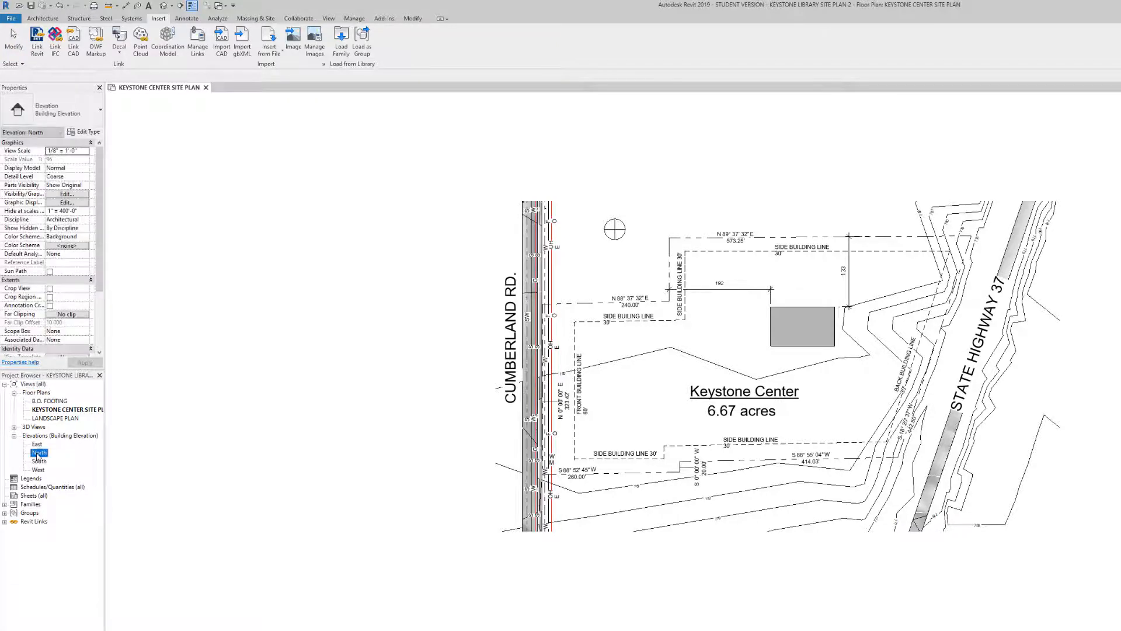
scroll(839, 482, "down", 1)
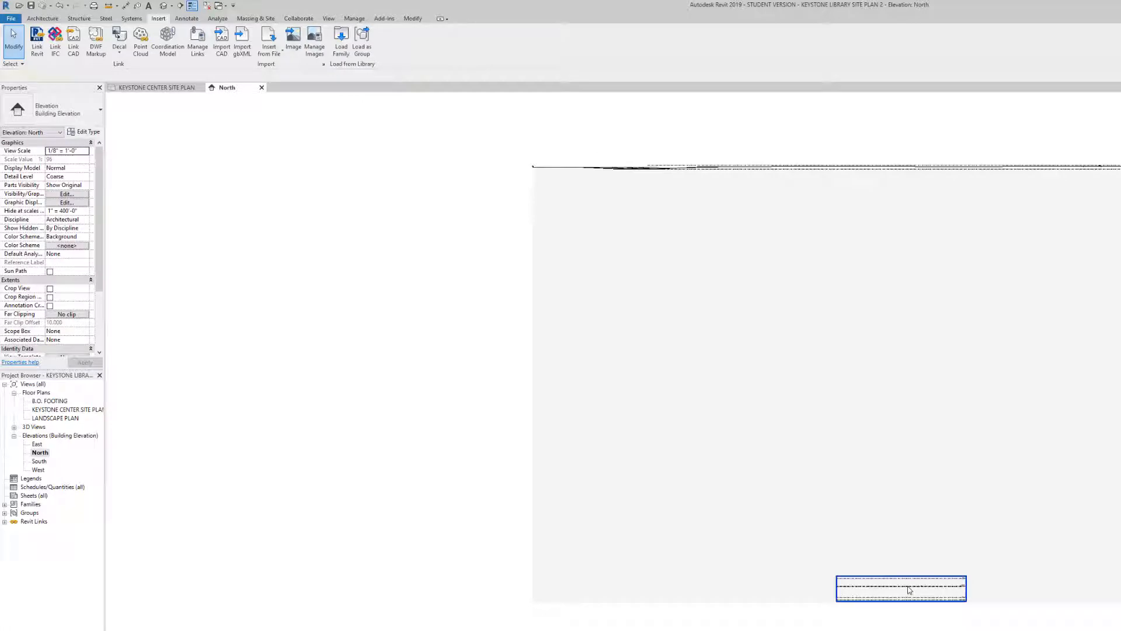
Step: Raise the linked library model in the North elevation until the building stands at the site's ground surface
left_click_drag(909, 590, 903, 399)
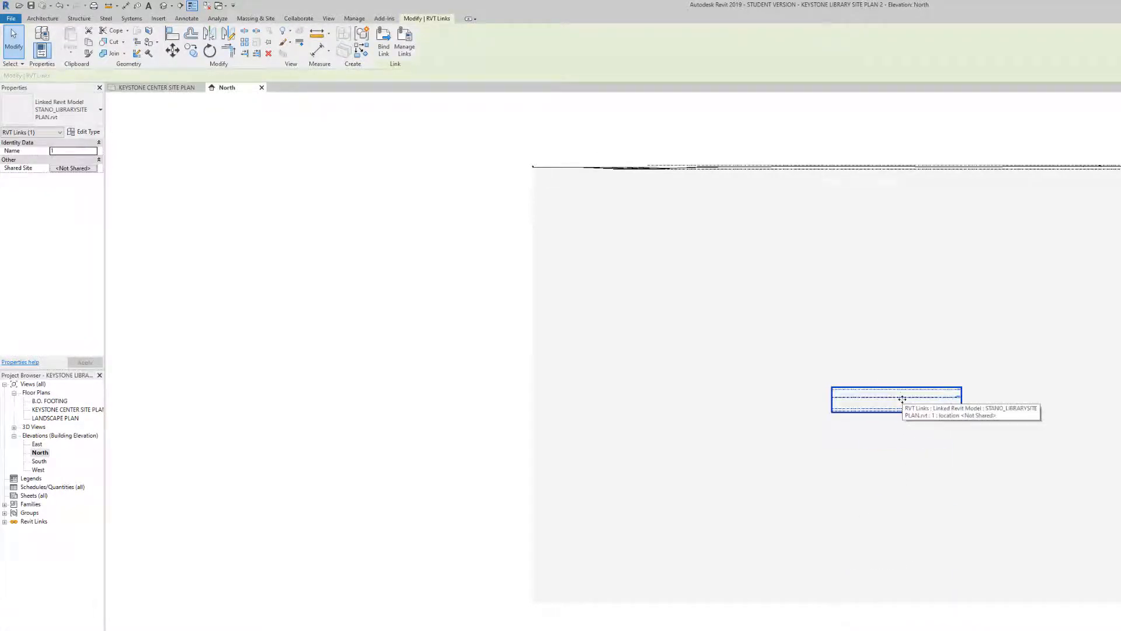
scroll(902, 399, "up", 2)
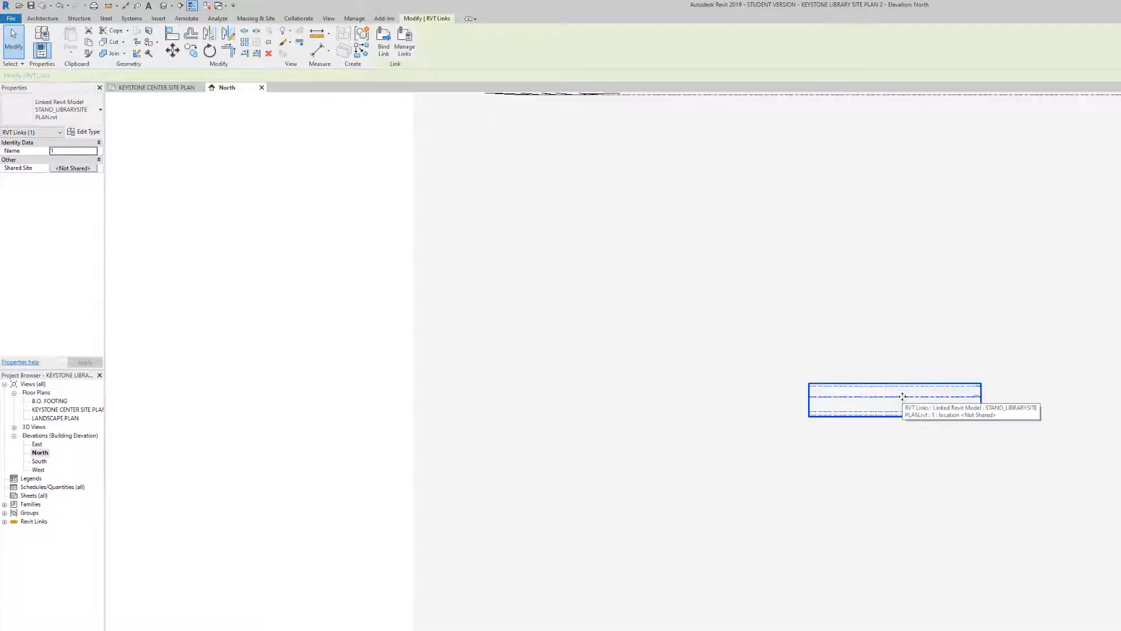
middle_click_drag(894, 417, 854, 516)
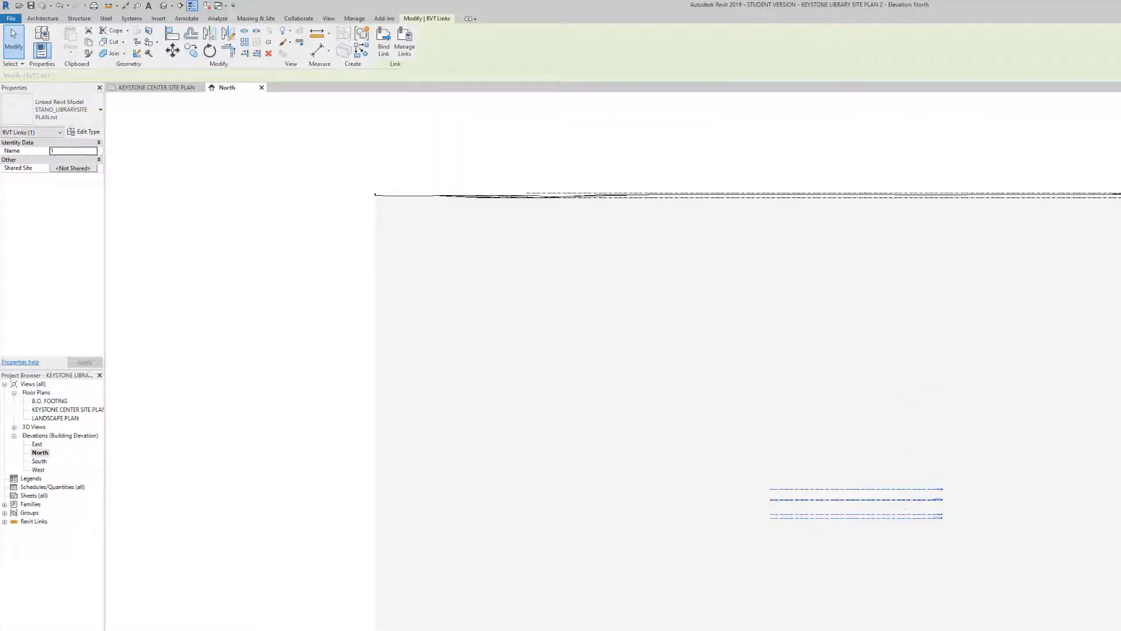
key("Escape")
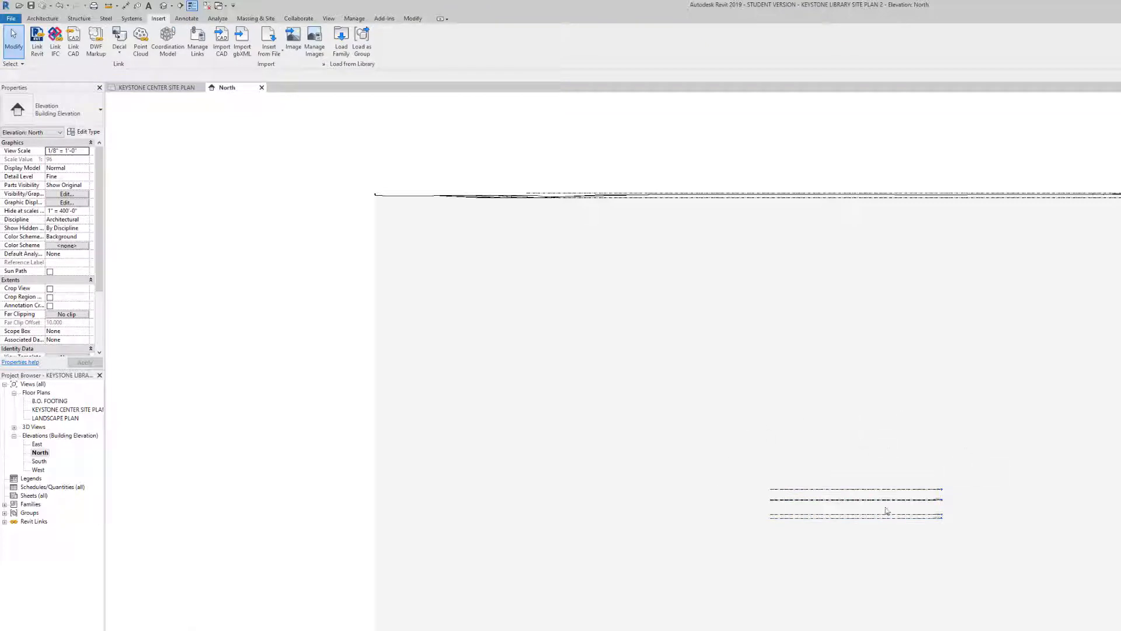
left_click_drag(886, 511, 920, 220)
scroll(945, 248, "up", 2)
middle_click_drag(945, 248, 944, 386)
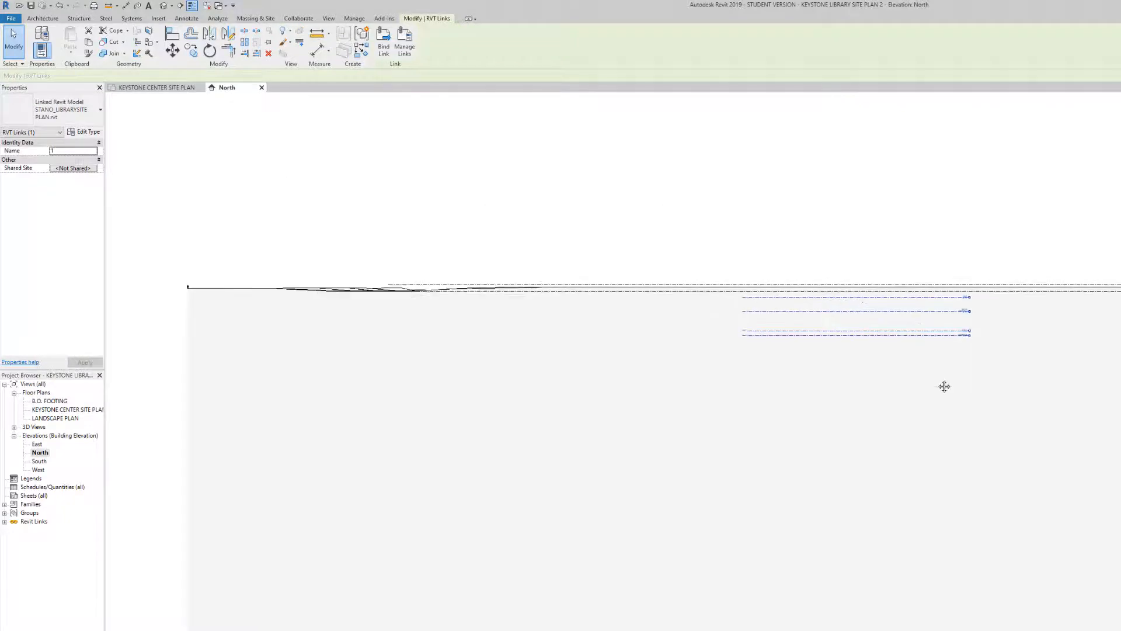
scroll(1116, 310, "up", 3)
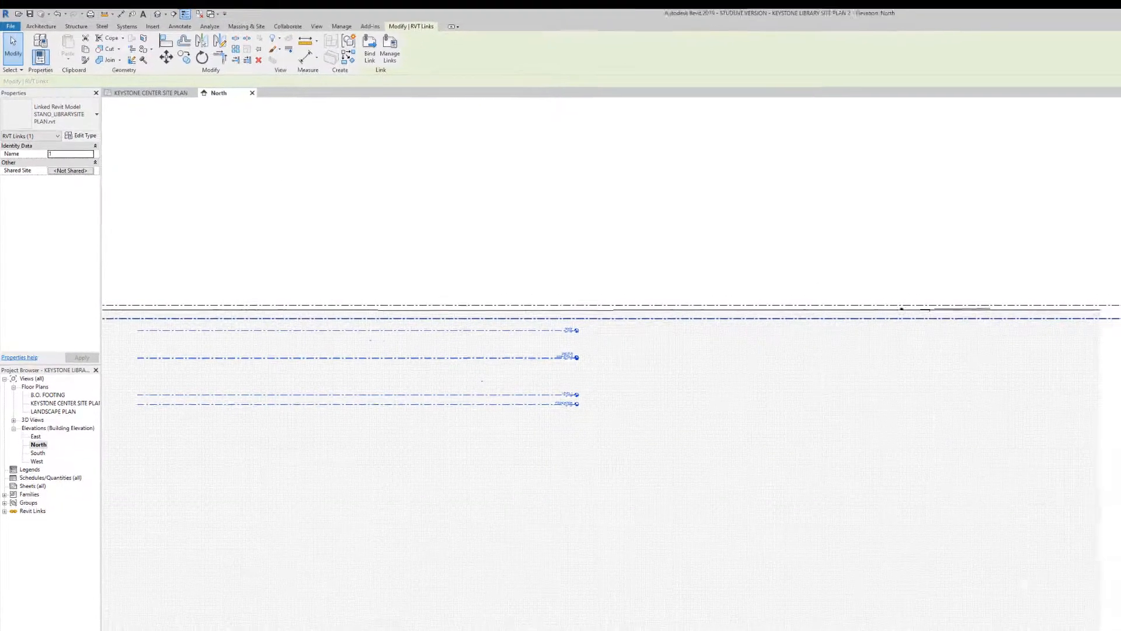
scroll(1051, 301, "up", 1)
scroll(1015, 301, "down", 1)
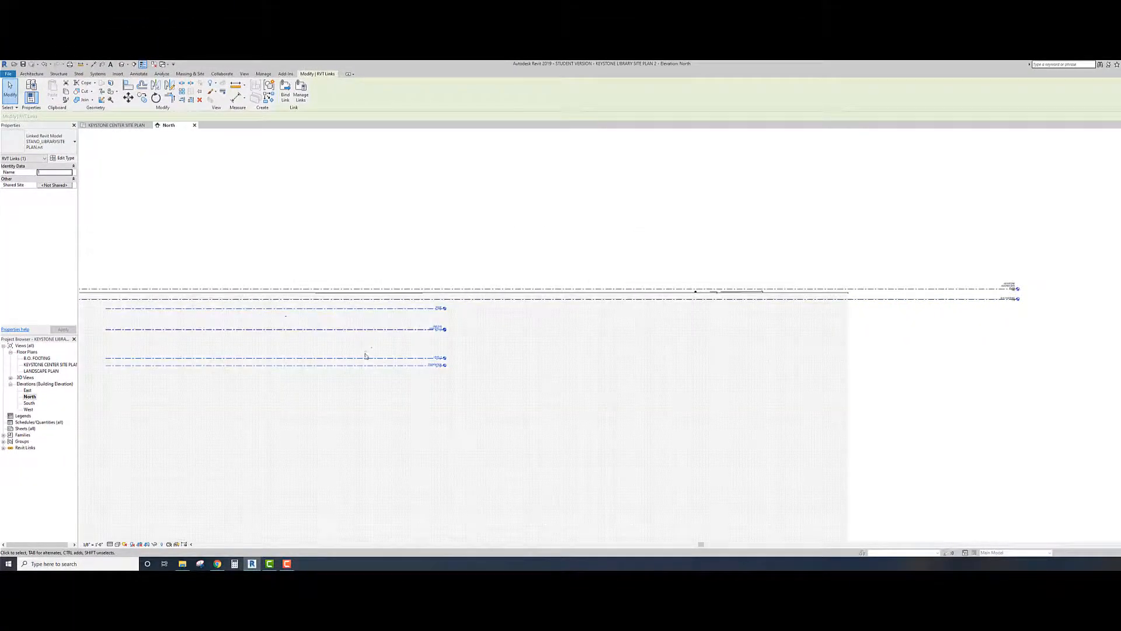
left_click_drag(374, 338, 433, 255)
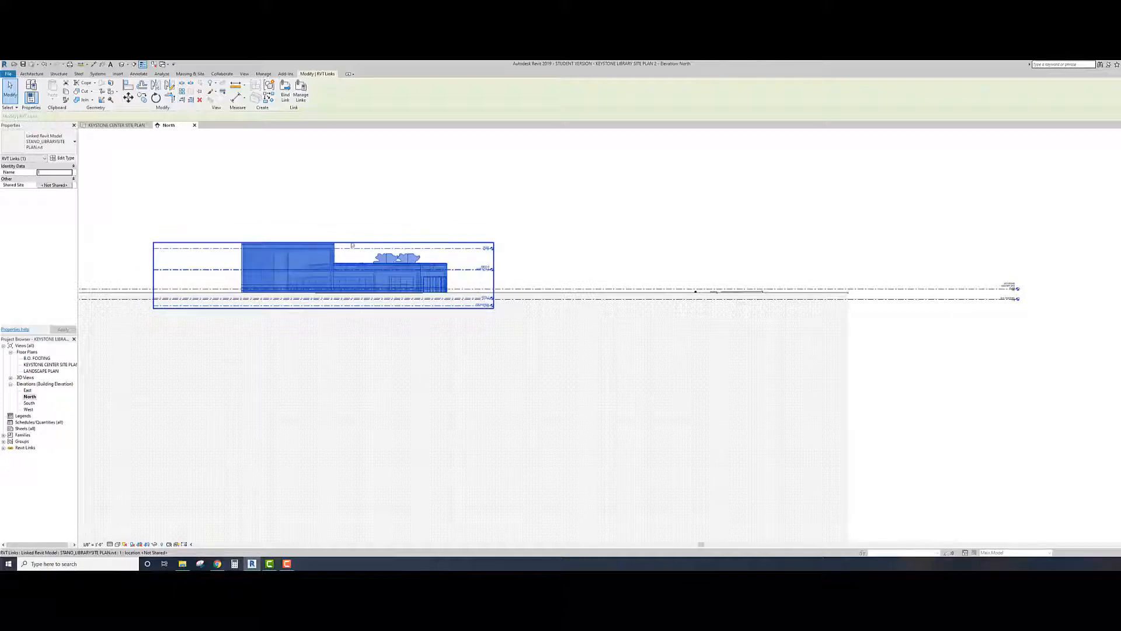
Step: Move the linked library model roughly onto the grey building pad in the KEYSTONE CENTER SITE PLAN floor plan
double_click(44, 365)
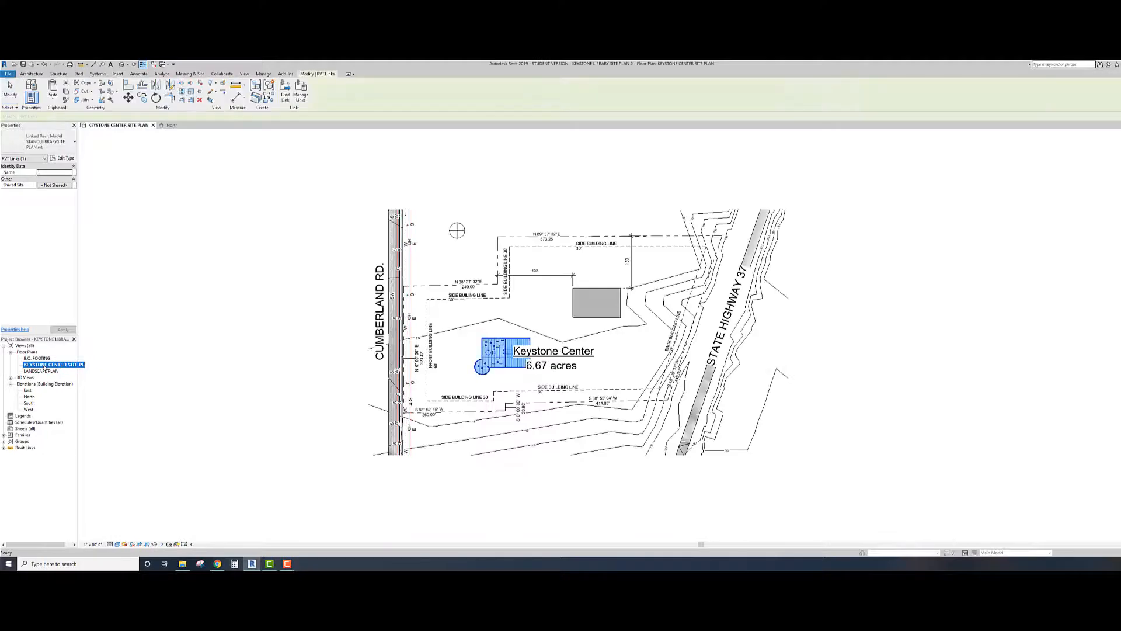
scroll(525, 315, "up", 2)
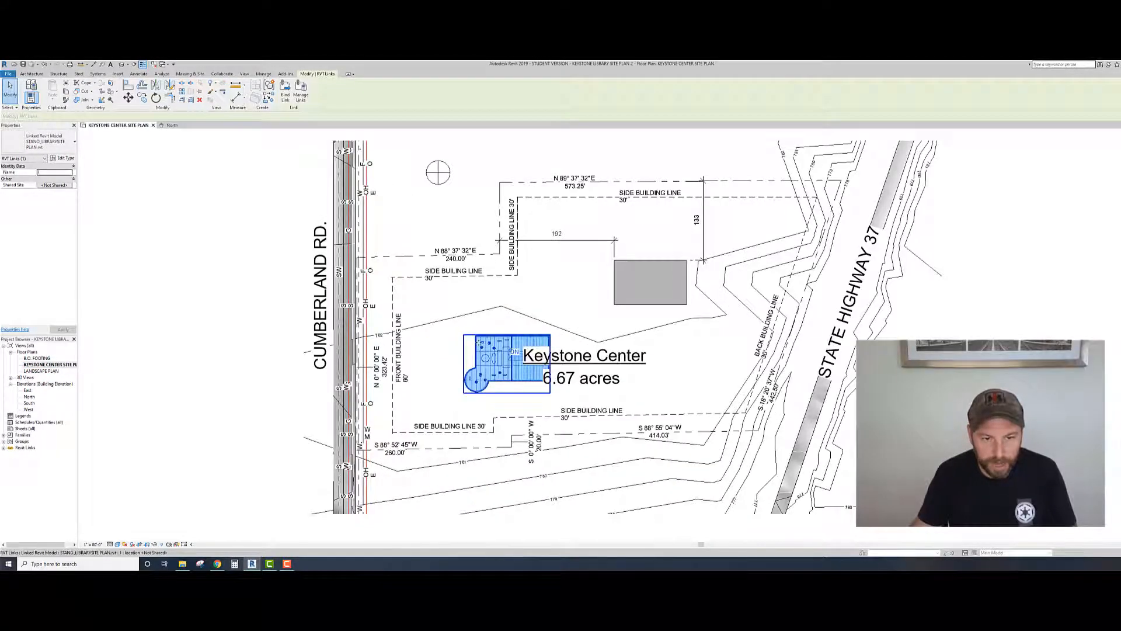
left_click_drag(509, 344, 615, 269)
scroll(596, 272, "up", 3)
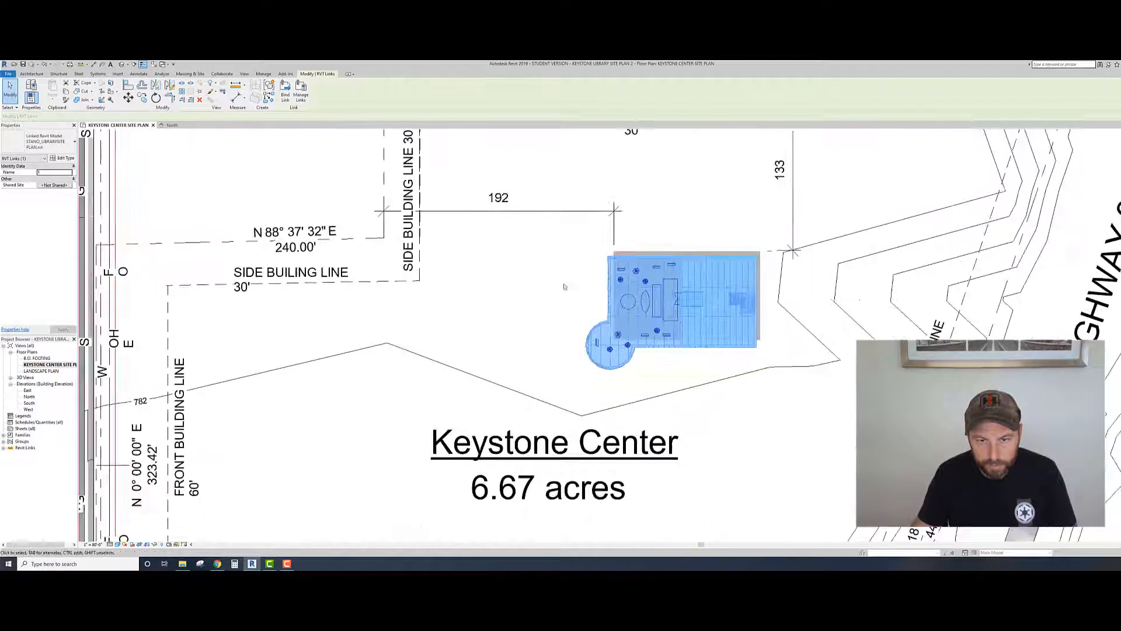
middle_click_drag(542, 300, 454, 326)
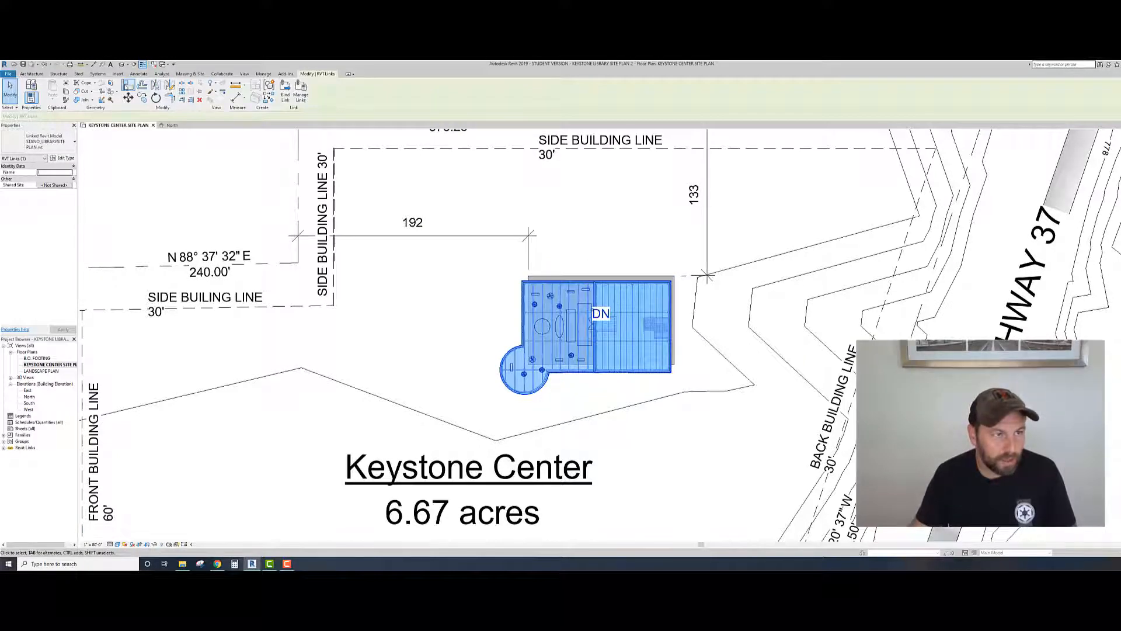
Step: Align the linked library model's north and east walls with the matching edges of the grey building pad
left_click(413, 263)
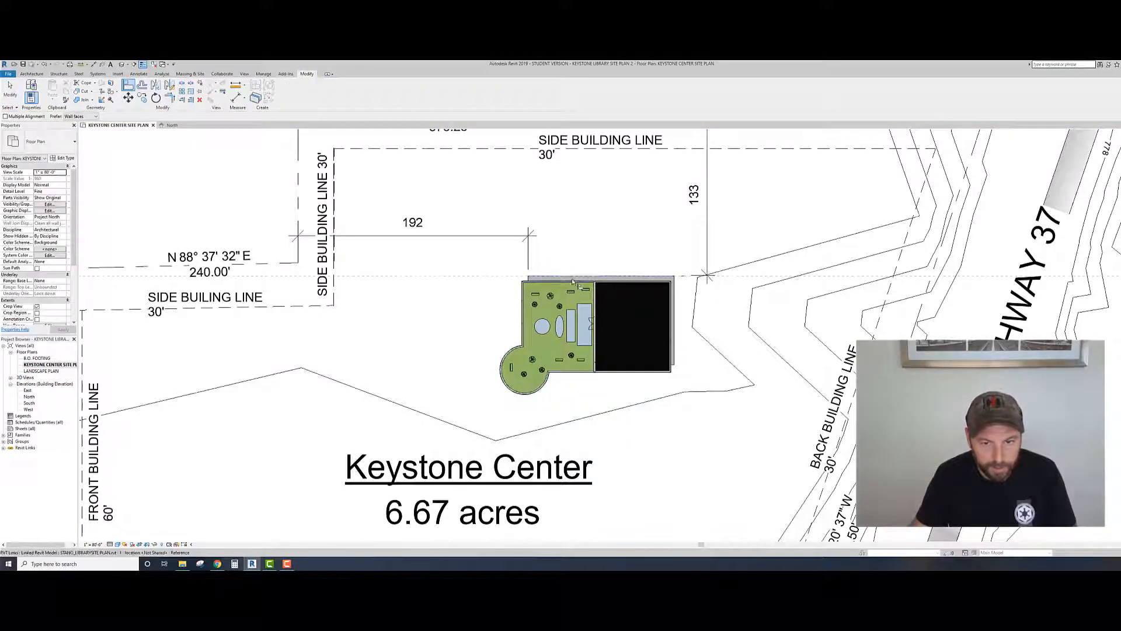
scroll(572, 283, "up", 5)
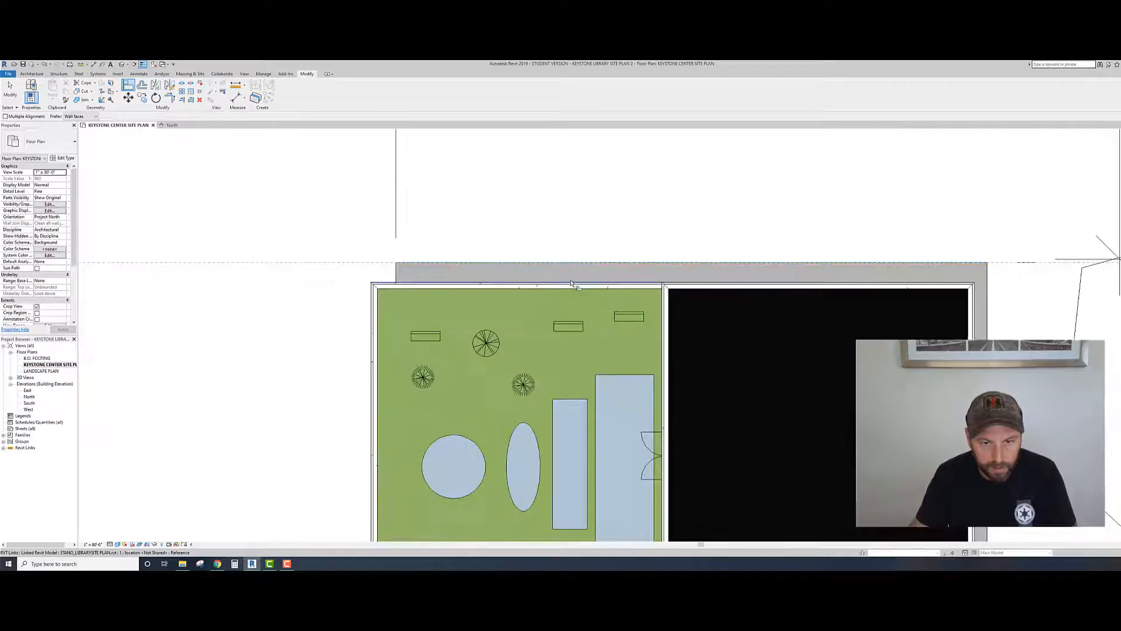
left_click(573, 283)
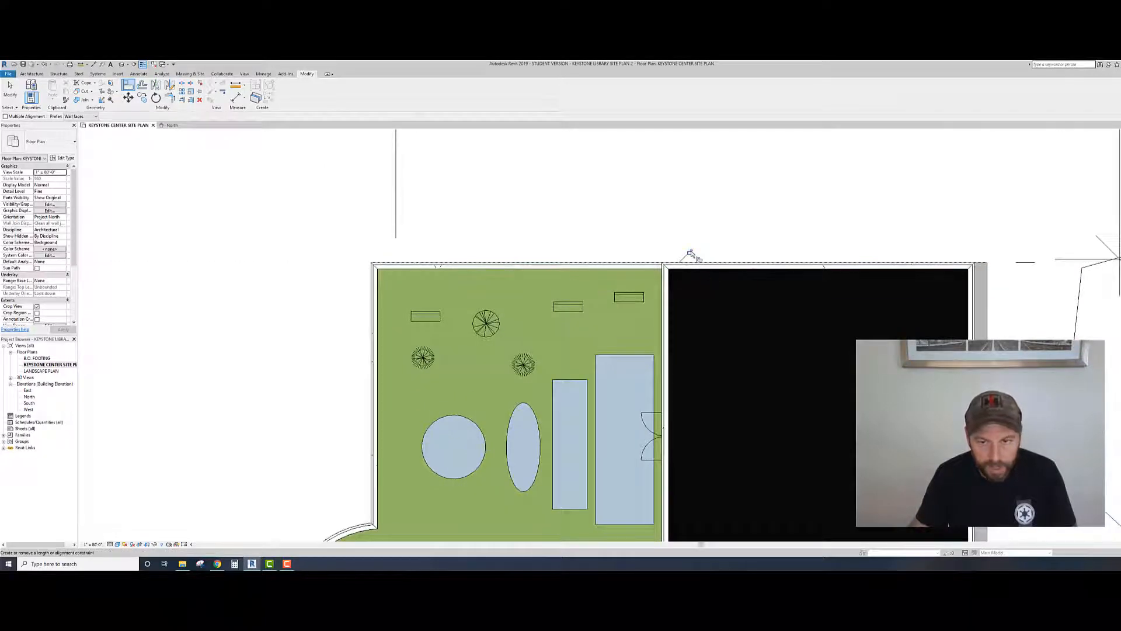
scroll(768, 276, "up", 1)
scroll(807, 272, "down", 2)
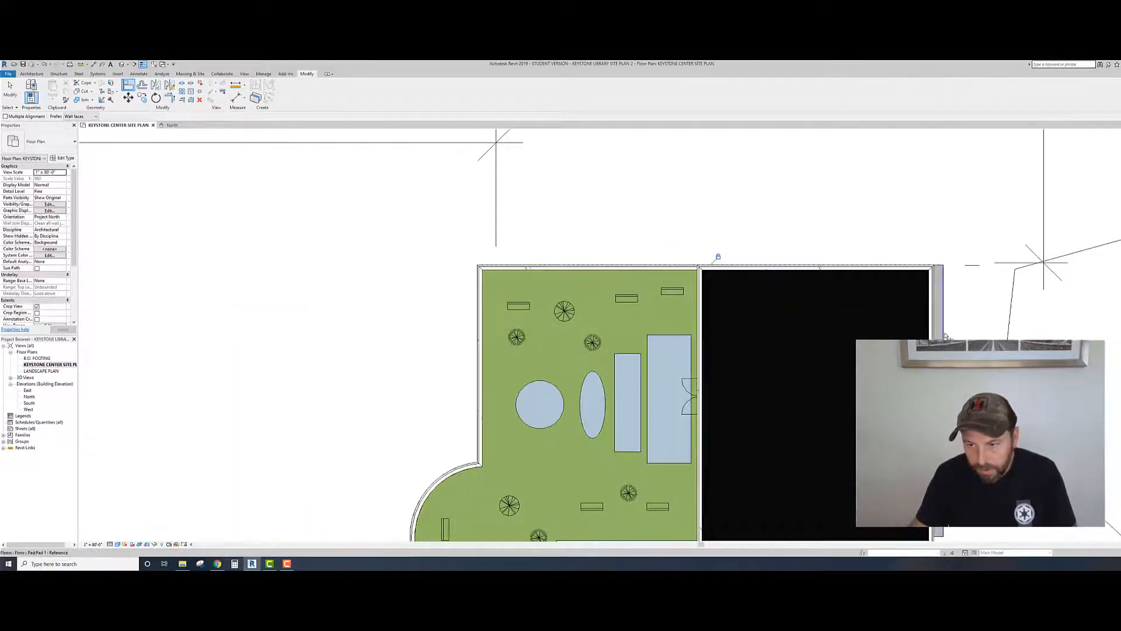
left_click(936, 292)
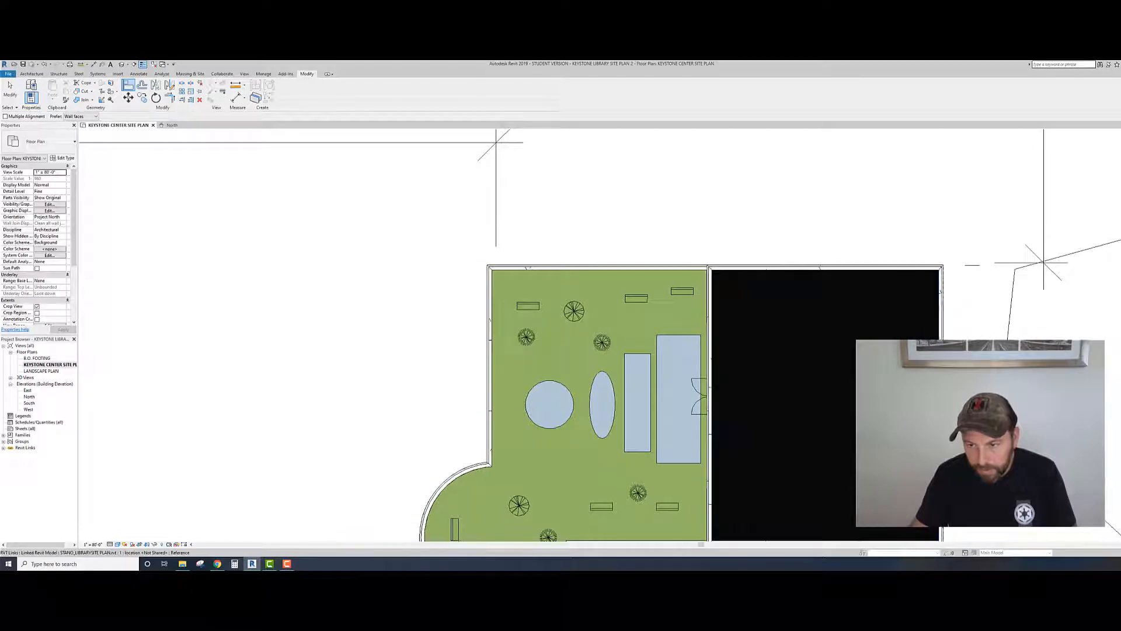
scroll(757, 293, "down", 3)
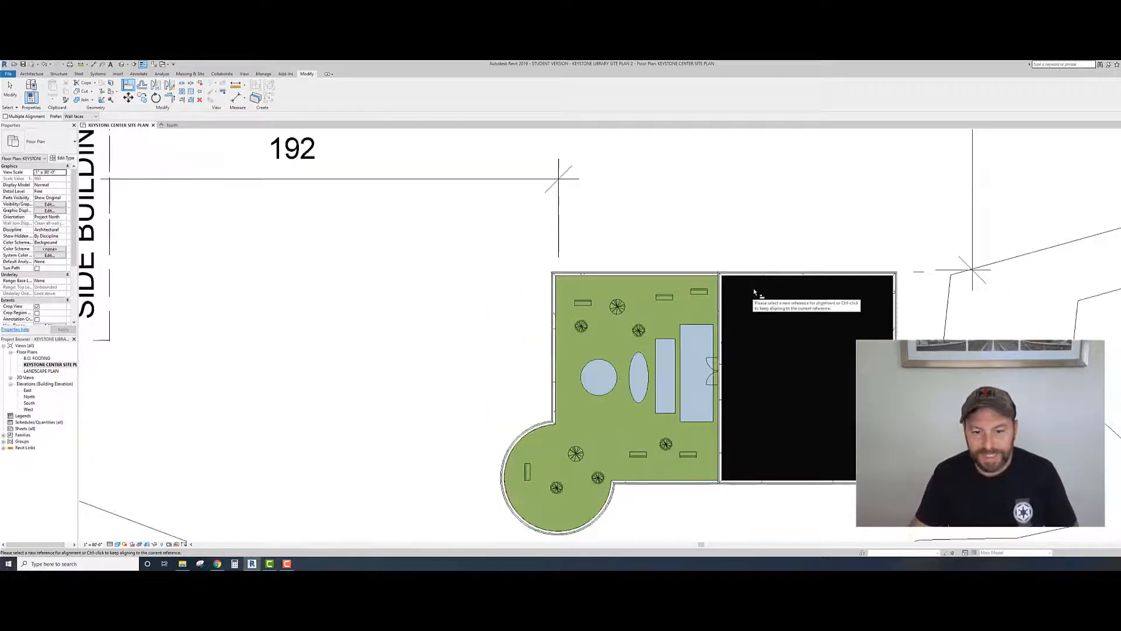
scroll(757, 294, "down", 3)
scroll(663, 409, "up", 2)
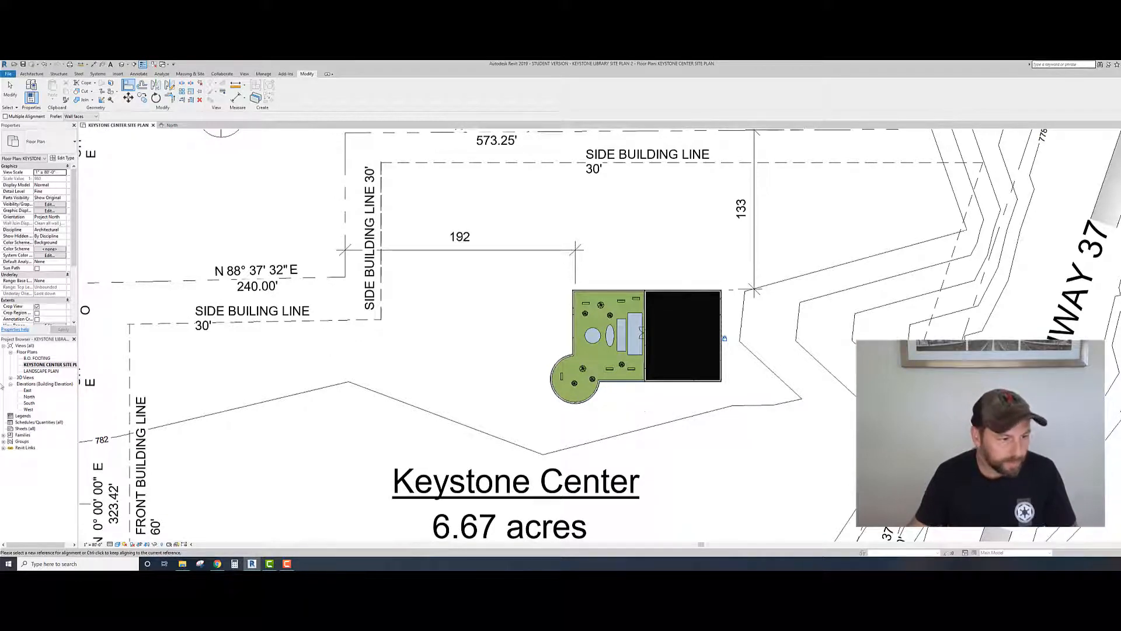
Step: Open the South building elevation and bring the library's base and level lines into view
double_click(29, 403)
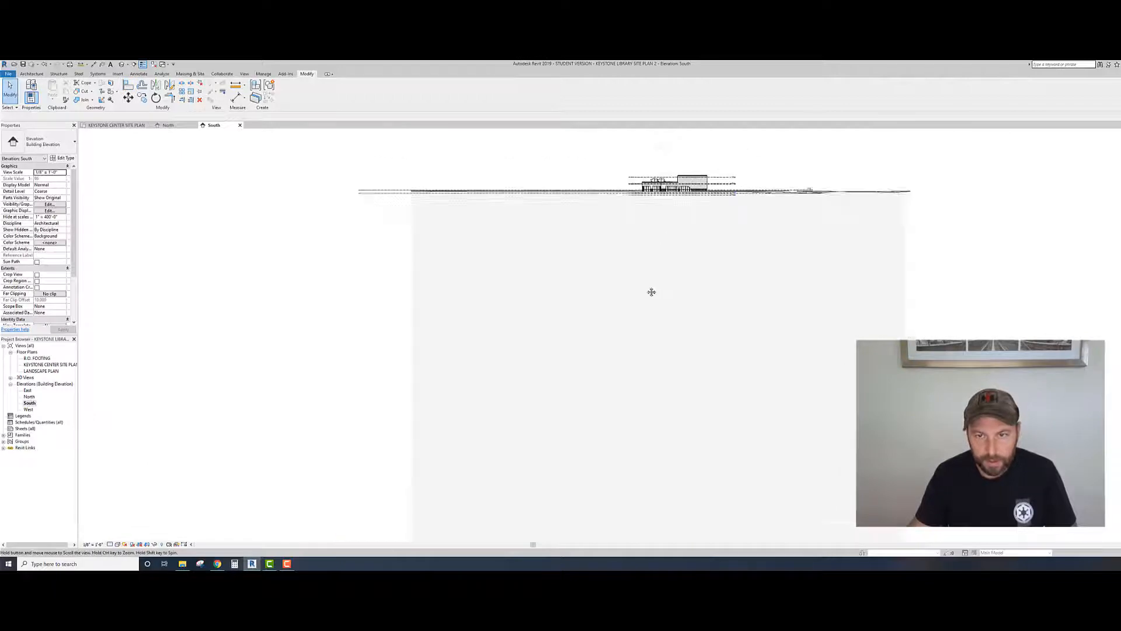
middle_click_drag(651, 291, 640, 357)
scroll(701, 263, "up", 5)
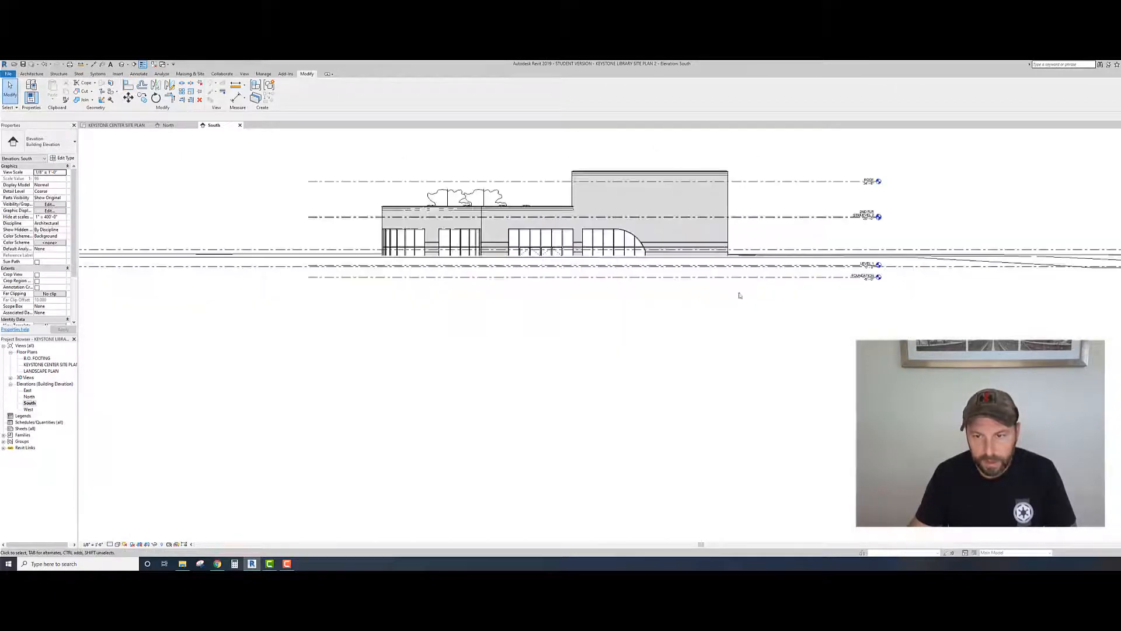
scroll(786, 295, "up", 2)
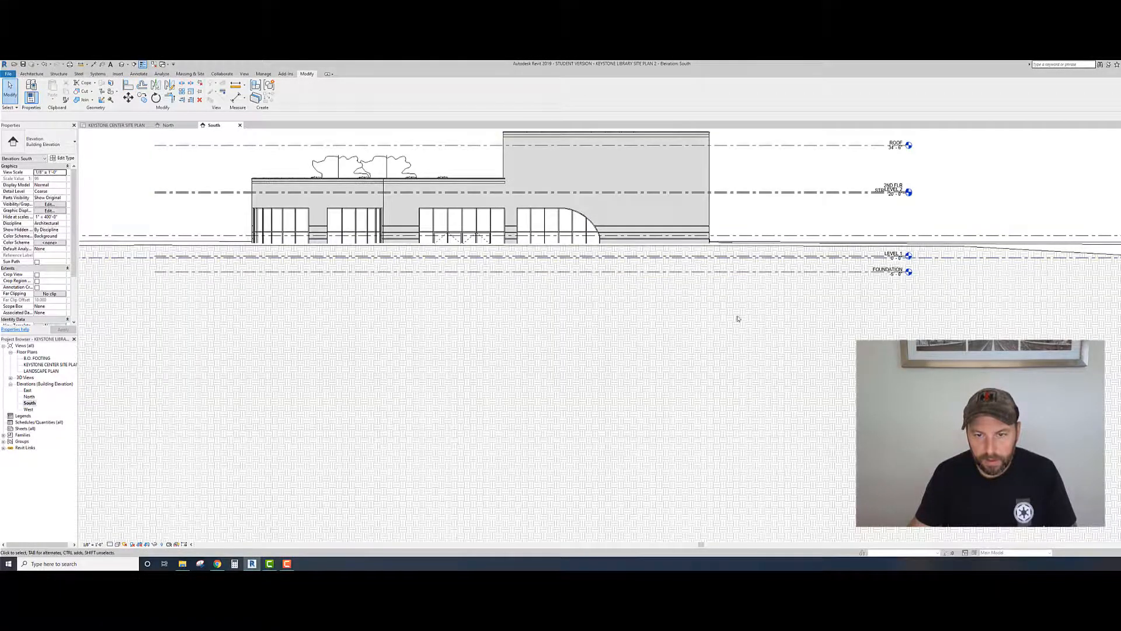
scroll(737, 318, "down", 3)
Step: Align the linked library model's LEVEL 1 with the KEYSTONE CENTER SITE PLAN level in the South elevation
left_click(718, 241)
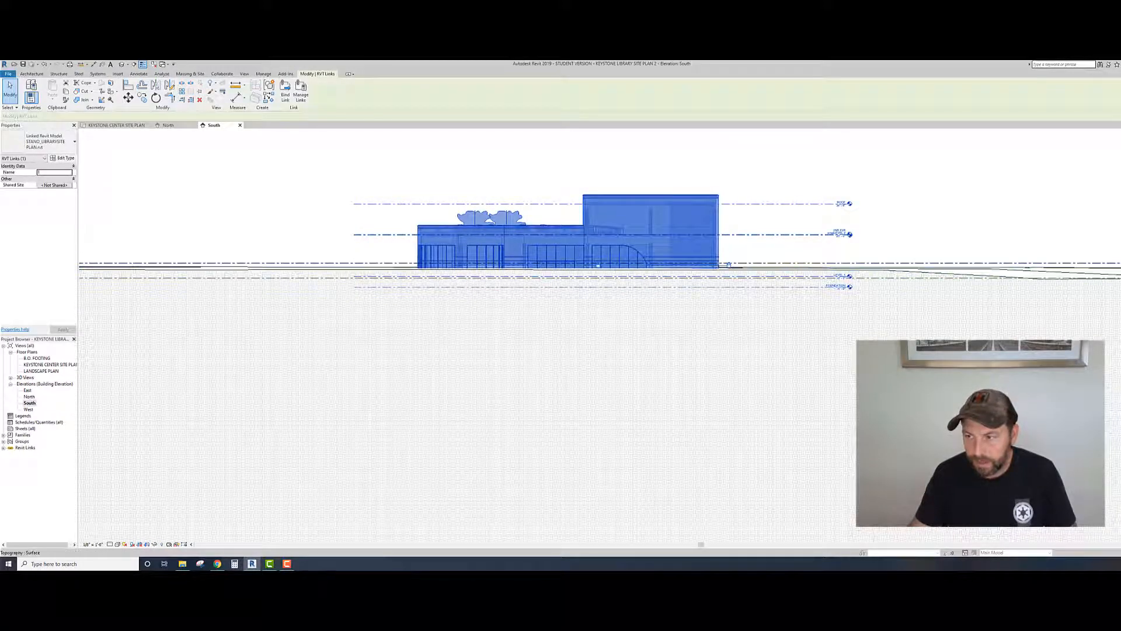
scroll(1092, 278, "up", 2)
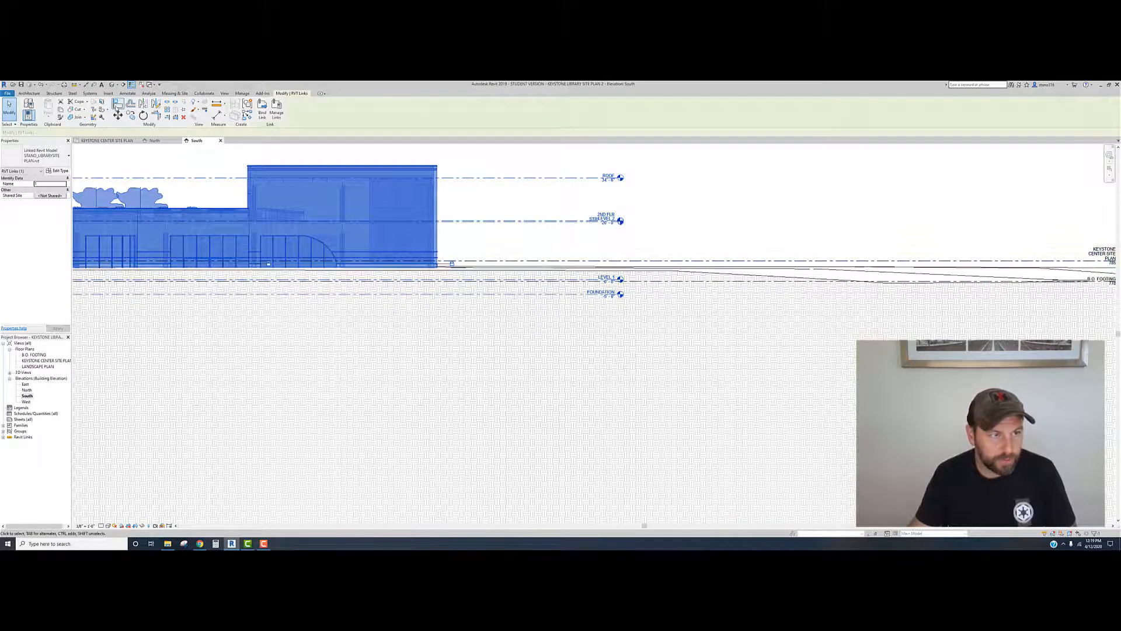
left_click(118, 104)
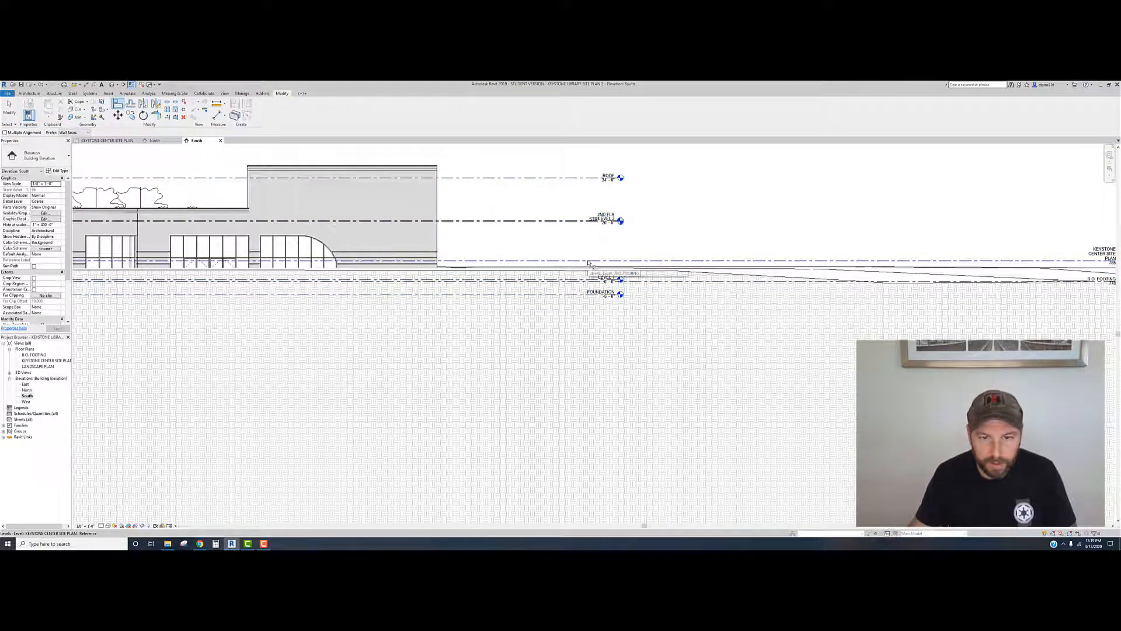
left_click(619, 260)
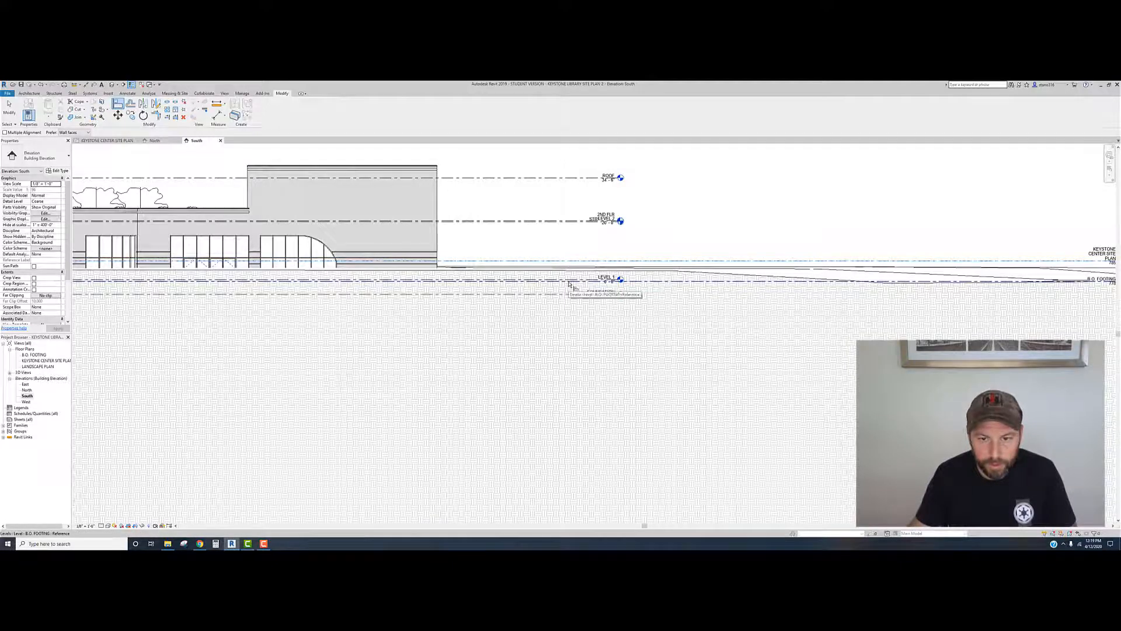
scroll(568, 284, "up", 3)
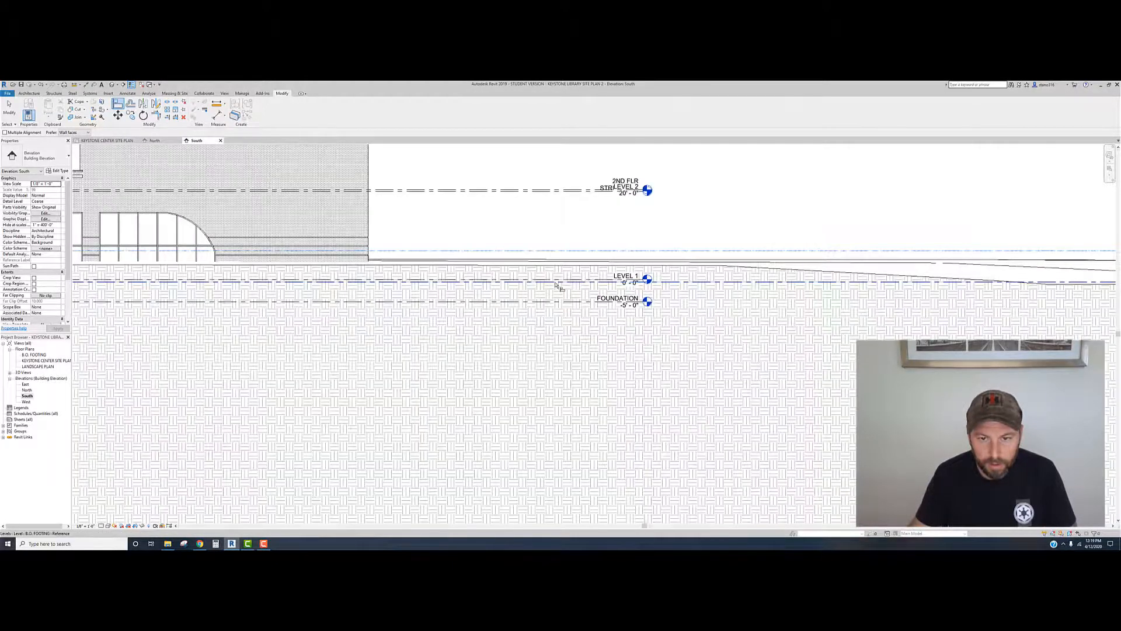
left_click(559, 282)
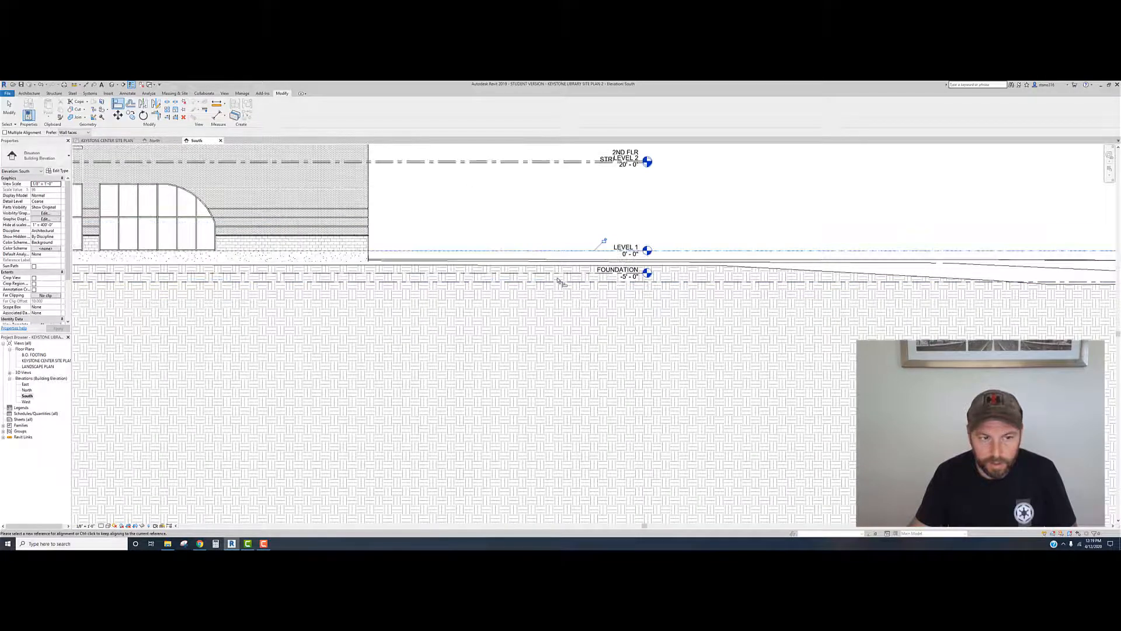
middle_click_drag(385, 325, 499, 338)
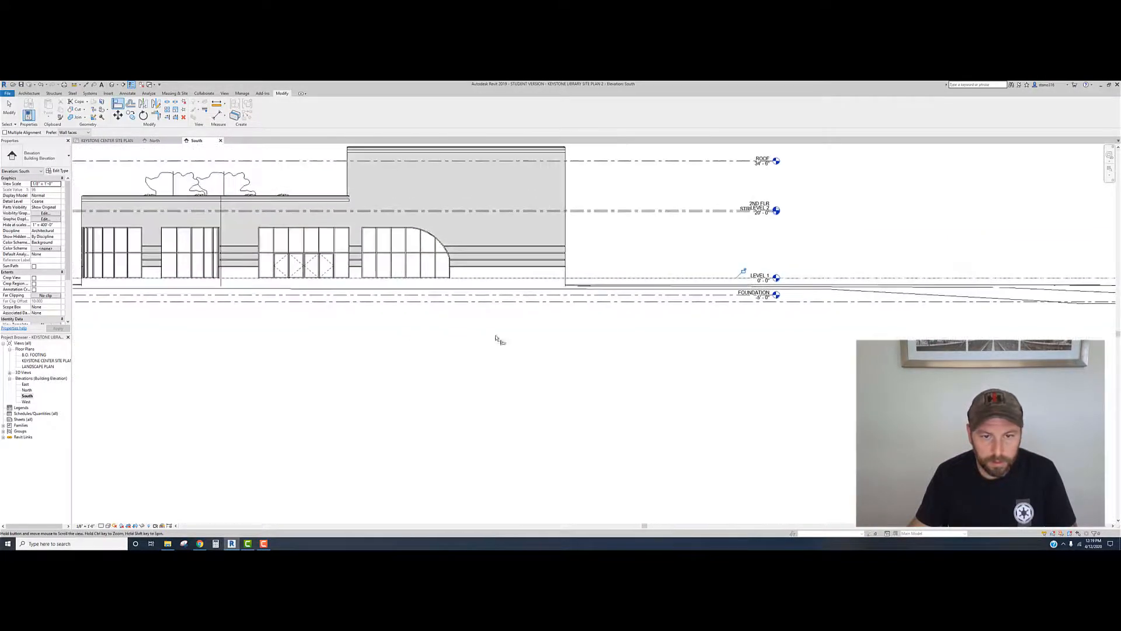
middle_click_drag(414, 353, 412, 350)
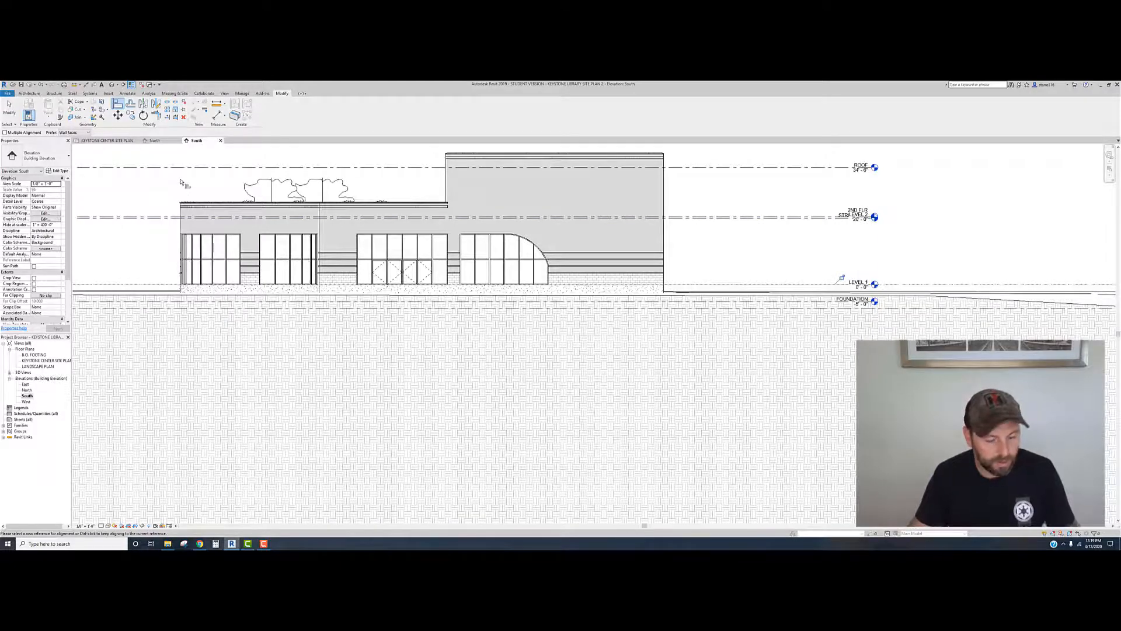
key("Escape")
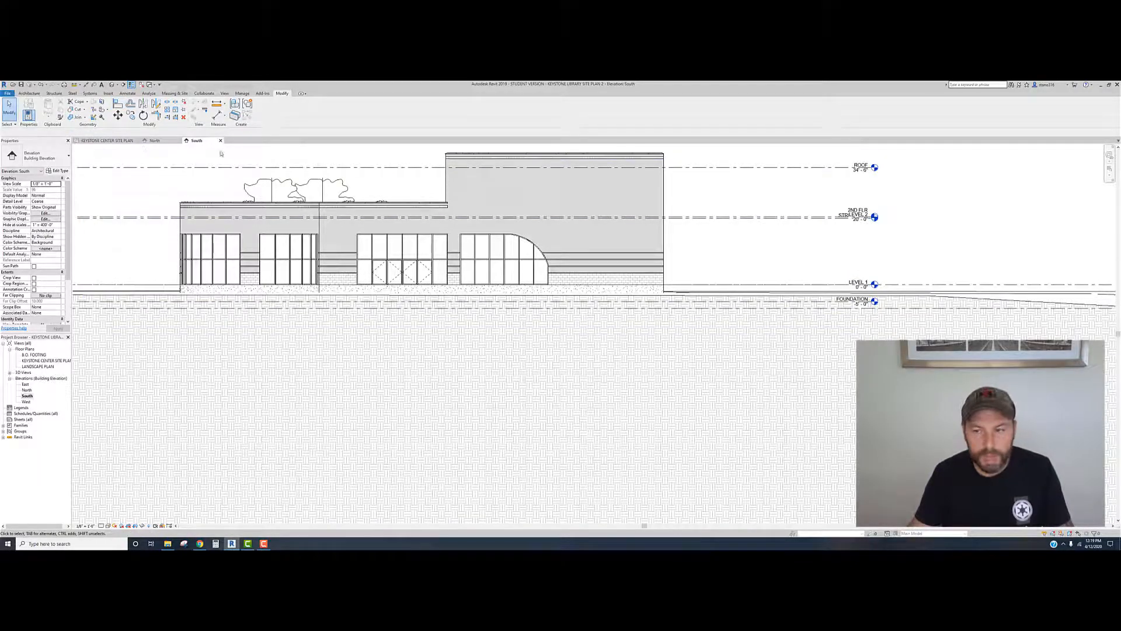
Step: Open the default 3D view and change its visual style to show the library building in shaded material colours
left_click(112, 85)
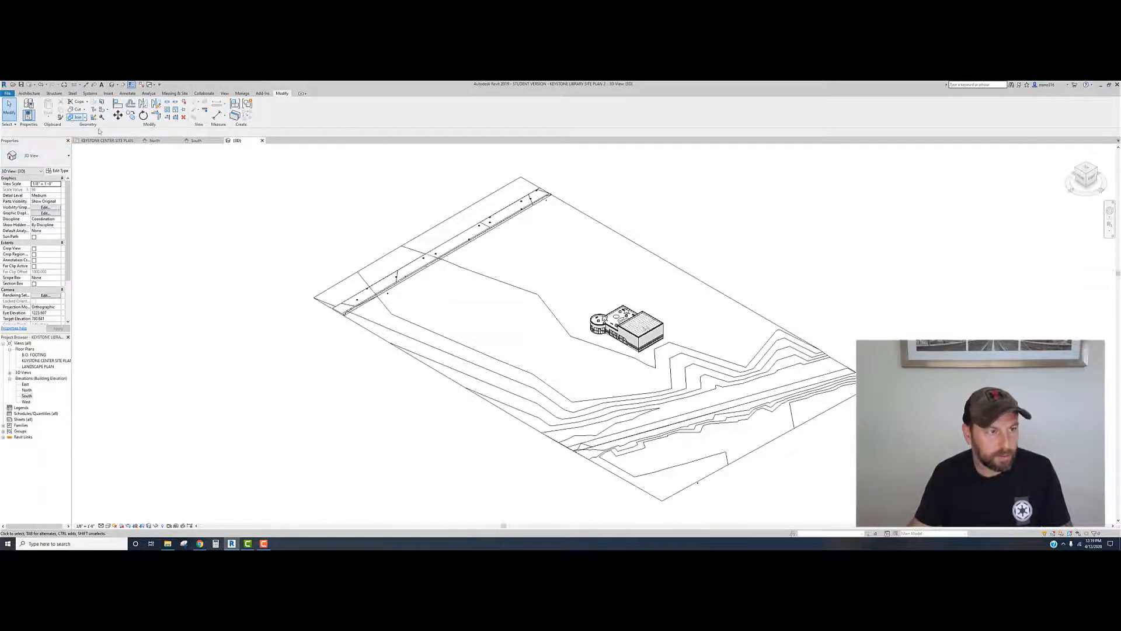
scroll(620, 369, "up", 4)
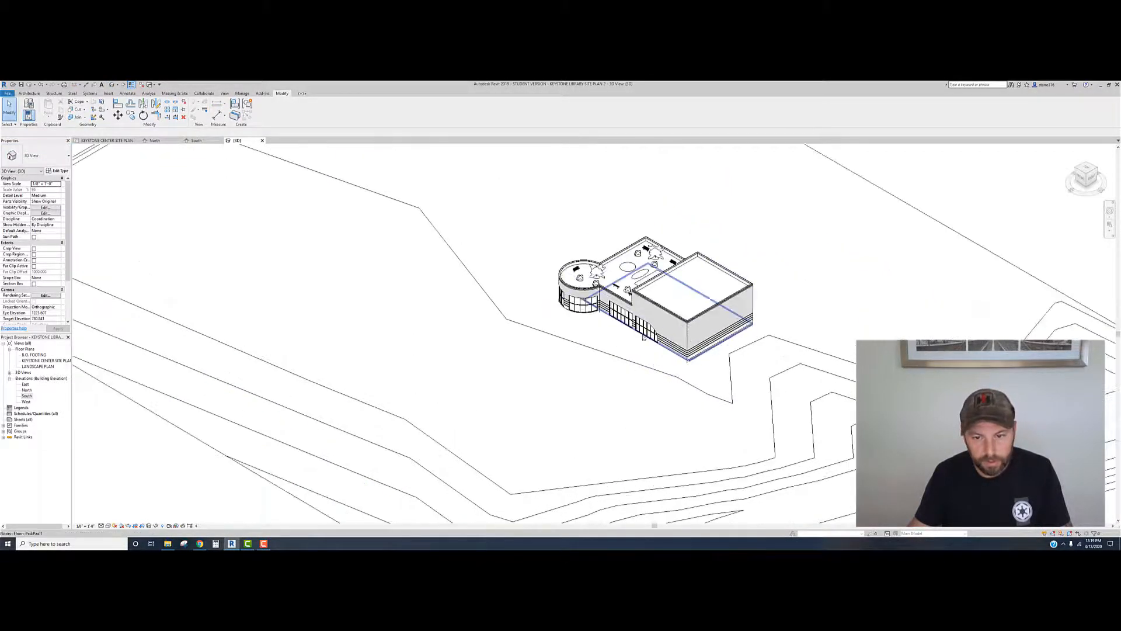
scroll(616, 350, "up", 5)
scroll(609, 330, "up", 2)
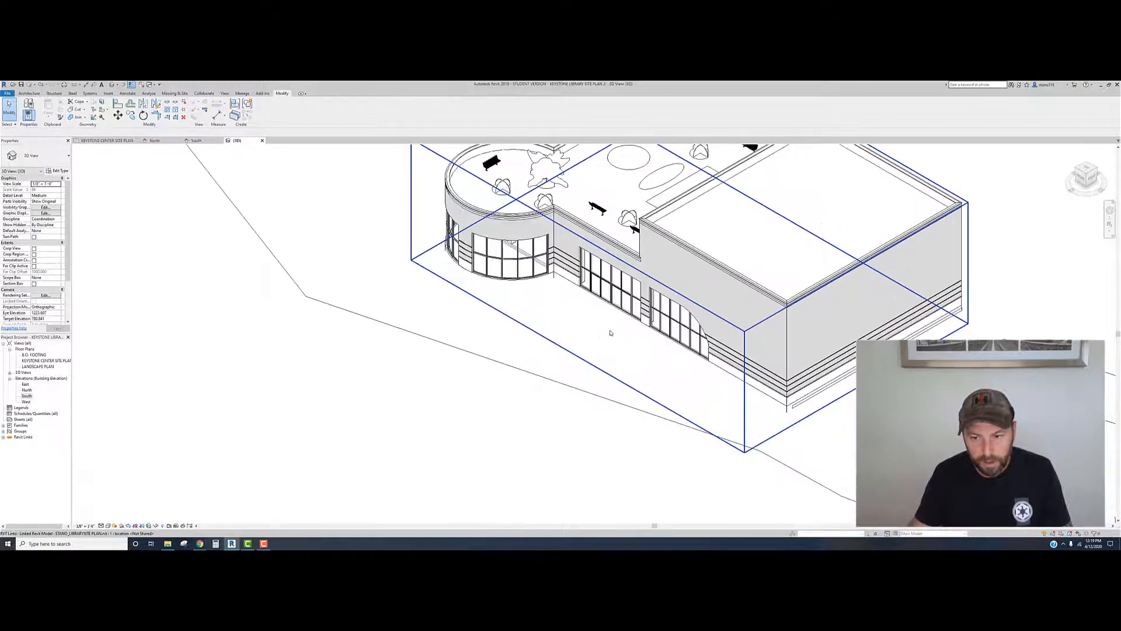
scroll(587, 401, "down", 3)
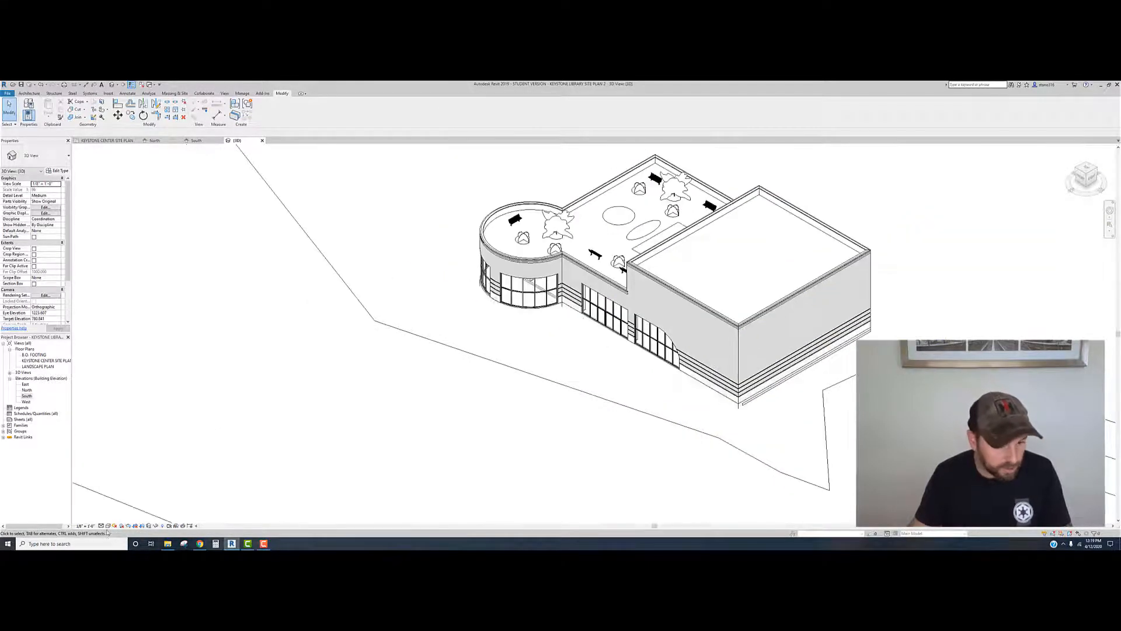
left_click(108, 526)
left_click(114, 512)
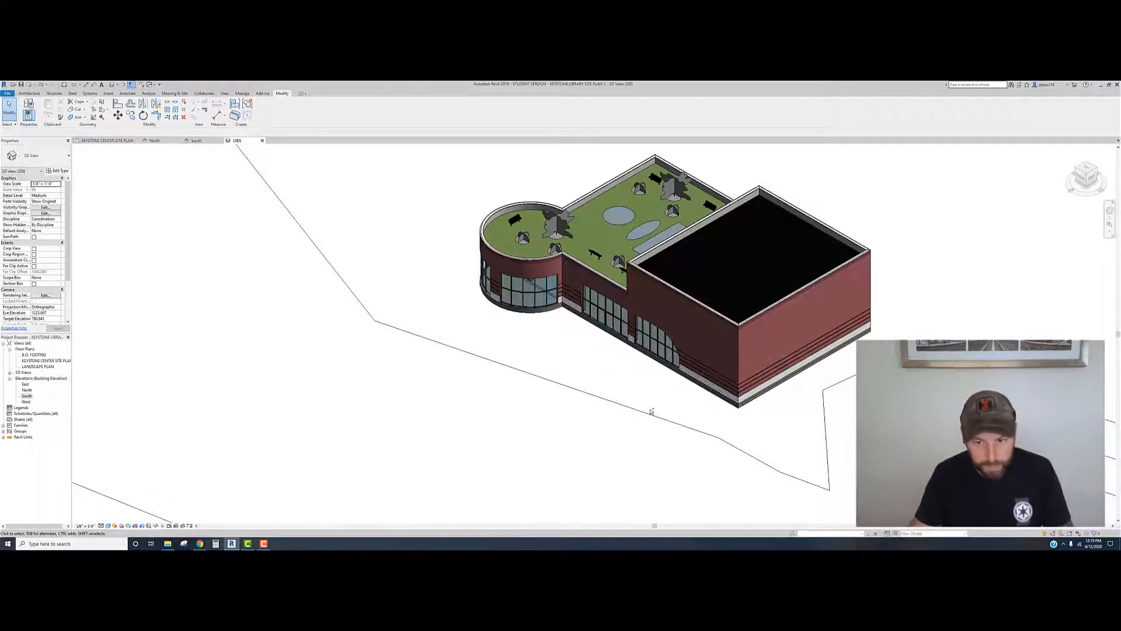
Step: Examine how the library sits on the site from low and raised 3D angles and in the KEYSTONE CENTER SITE PLAN floor plan
middle_click_drag(651, 411, 769, 362, "shift")
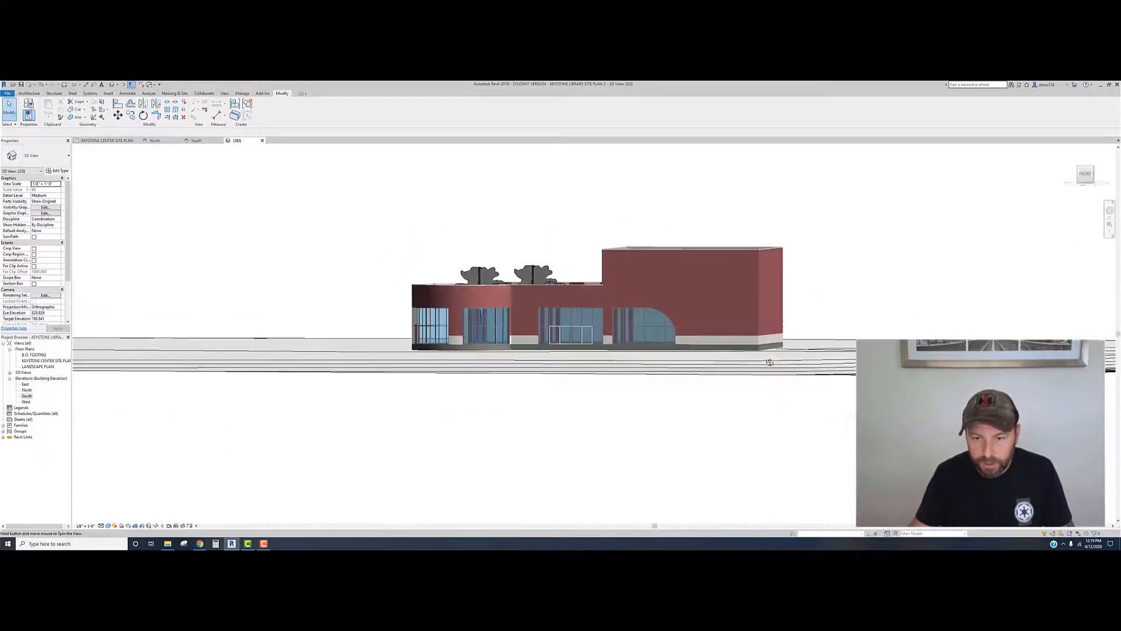
scroll(578, 363, "up", 5)
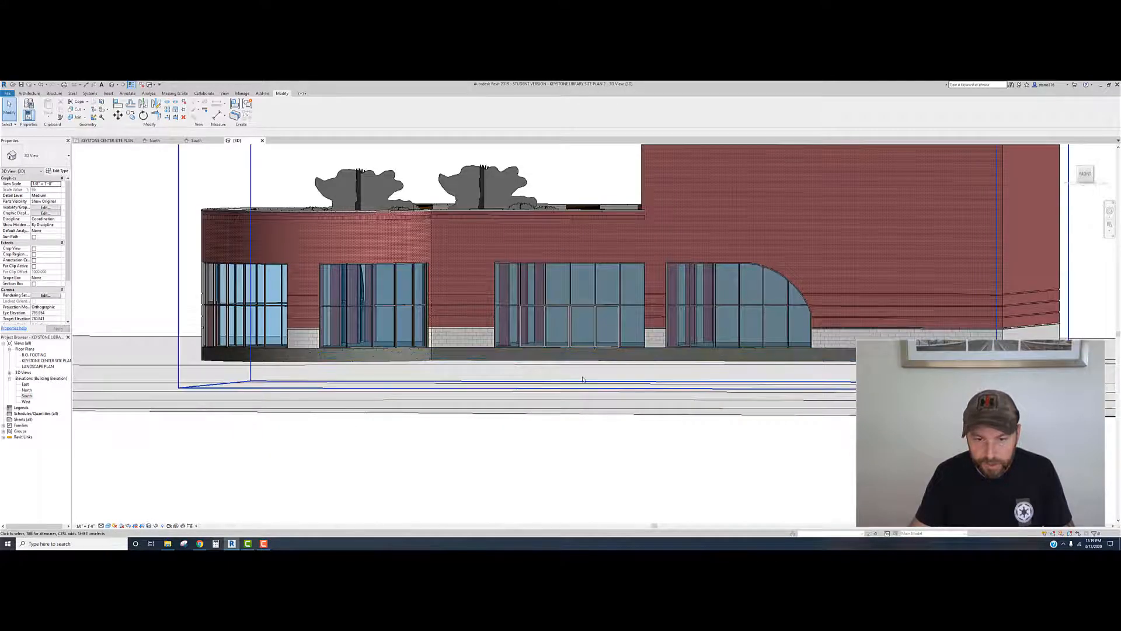
scroll(583, 379, "down", 6)
middle_click_drag(584, 378, 590, 467, "shift")
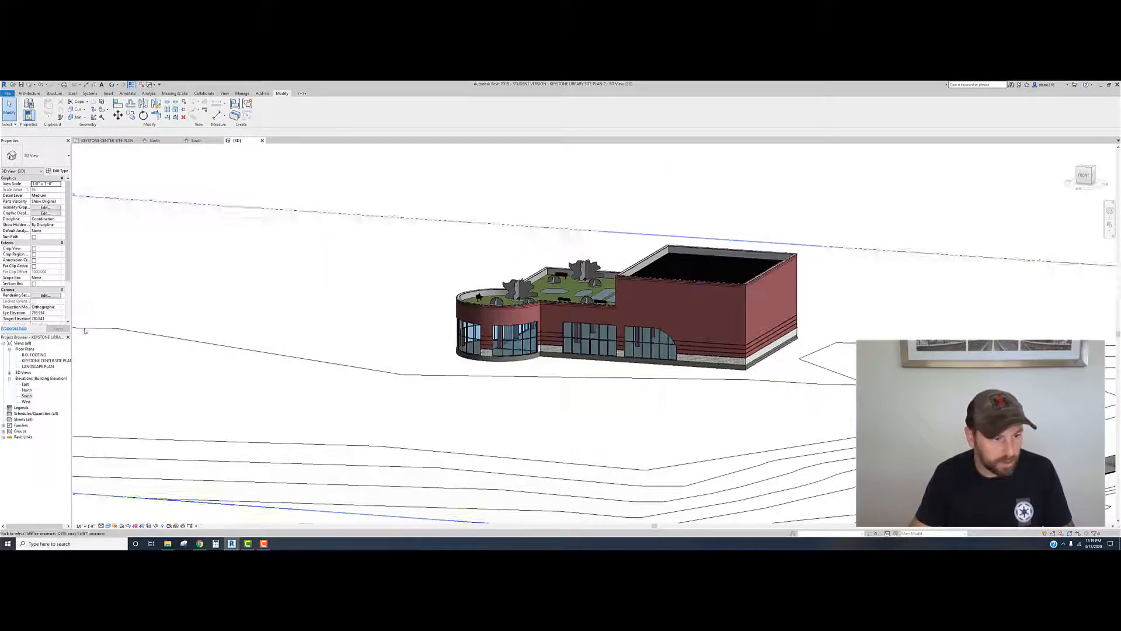
double_click(41, 361)
scroll(701, 428, "up", 2)
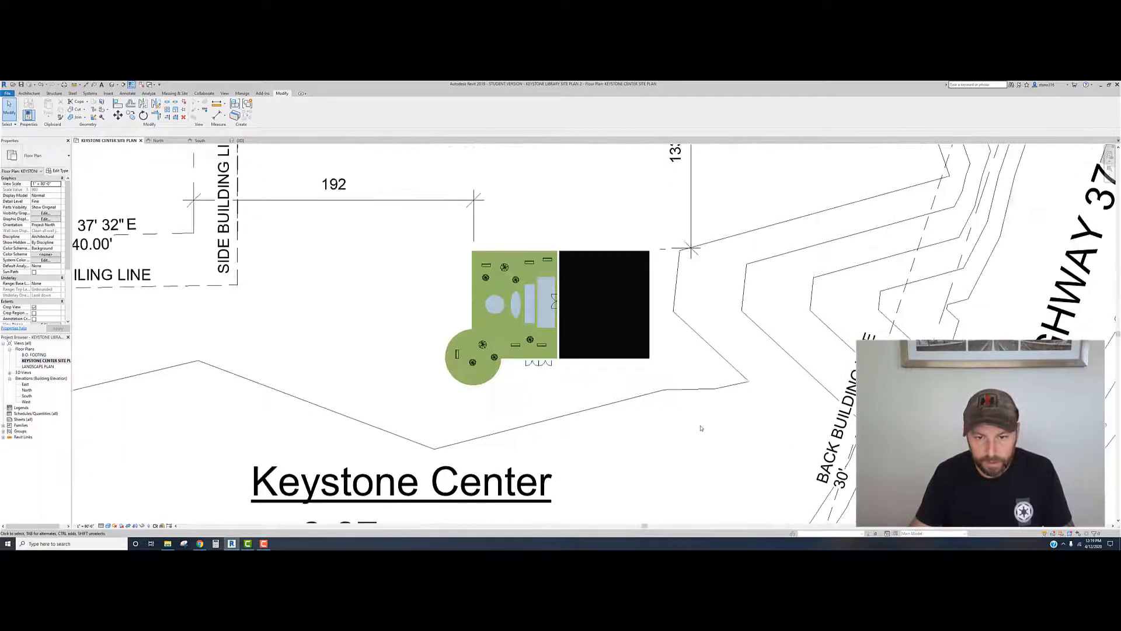
scroll(701, 428, "down", 2)
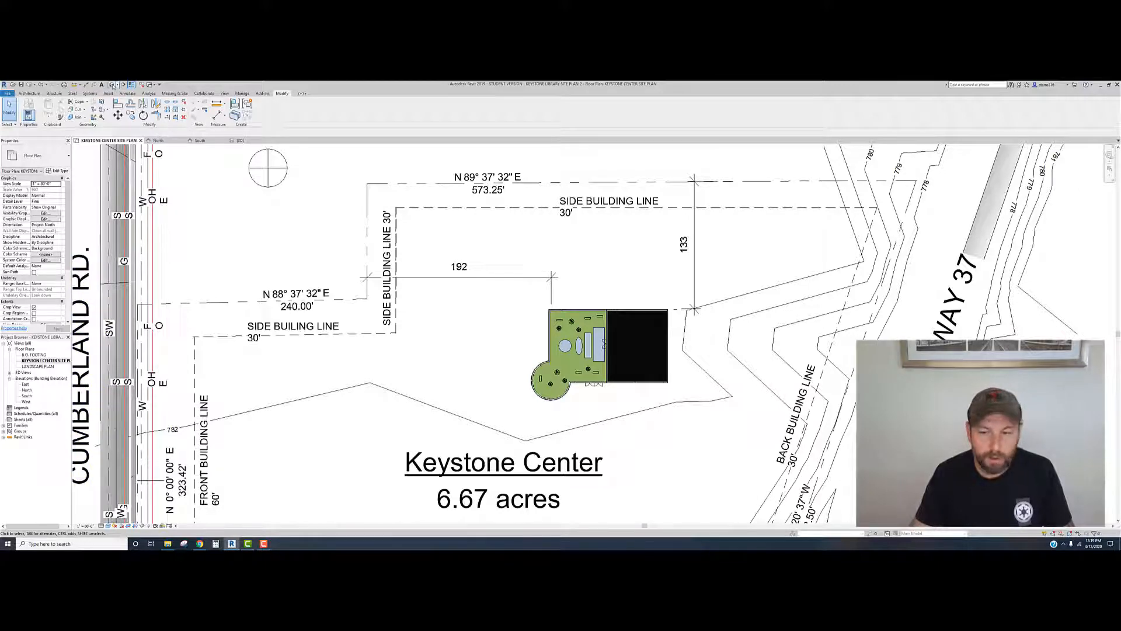
left_click(113, 85)
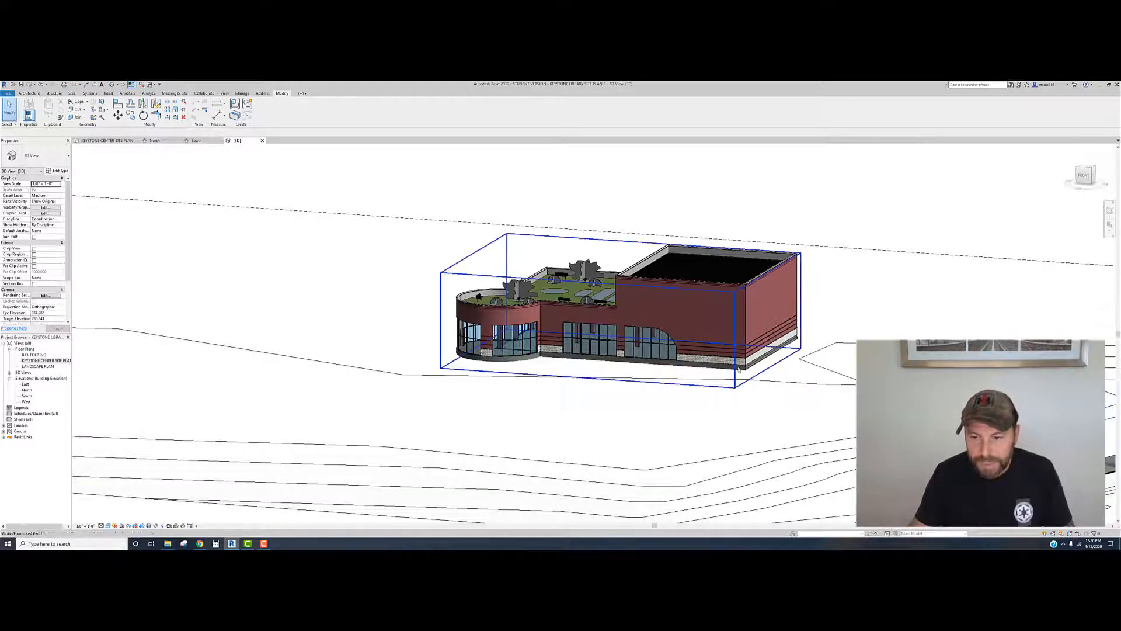
scroll(695, 368, "up", 2)
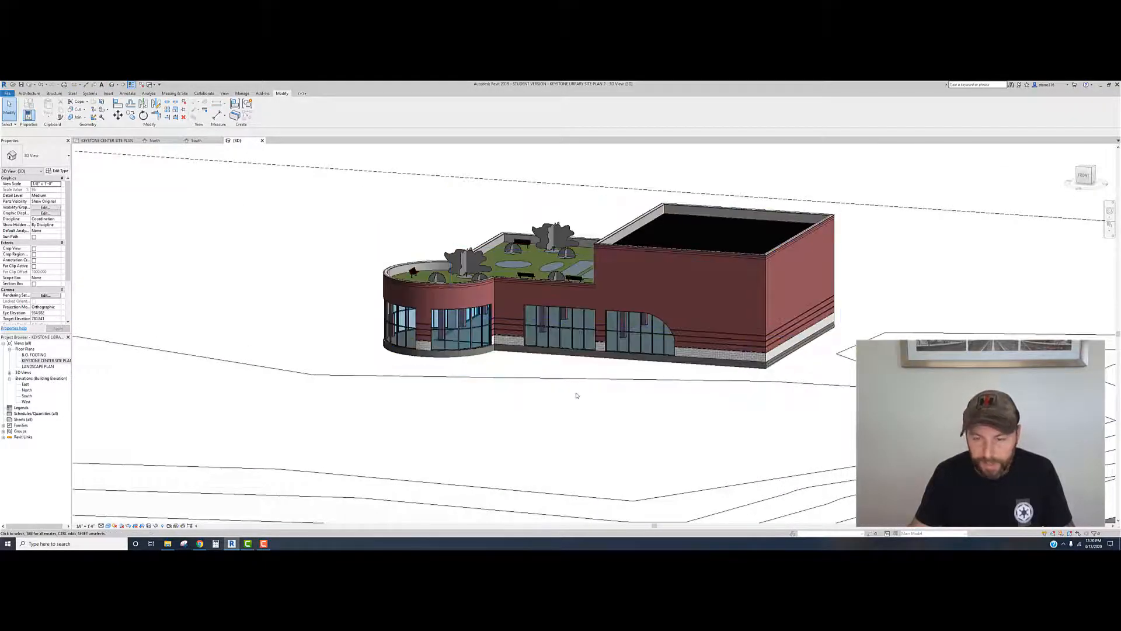
scroll(577, 395, "down", 2)
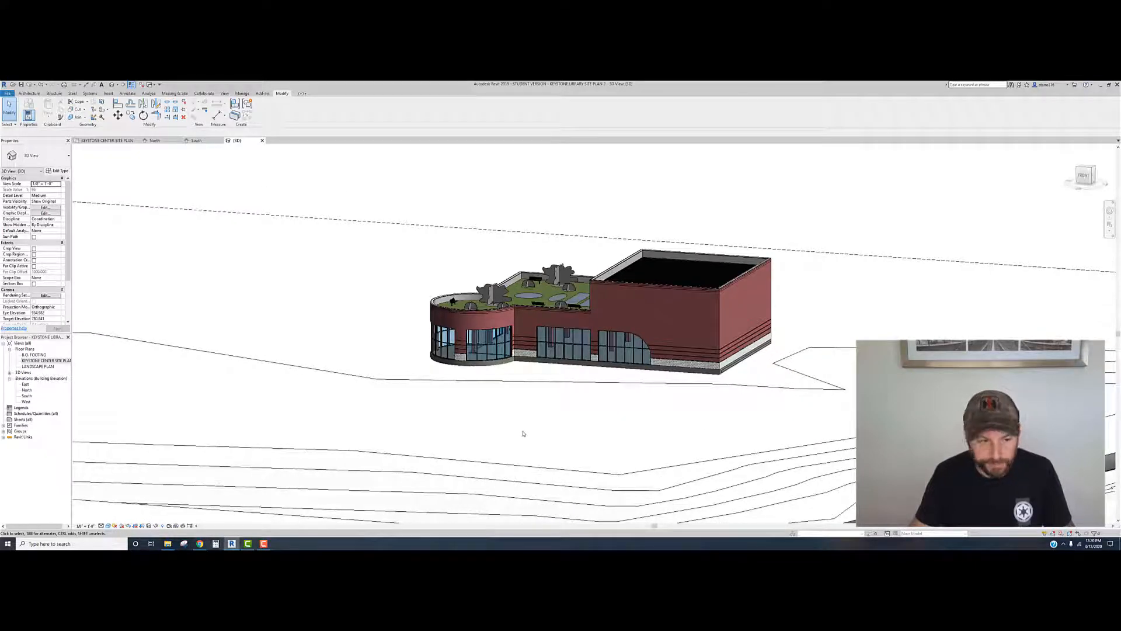
Step: Lower the linked library model in the South elevation until its LEVEL 1 meets the site's ground surface
double_click(26, 396)
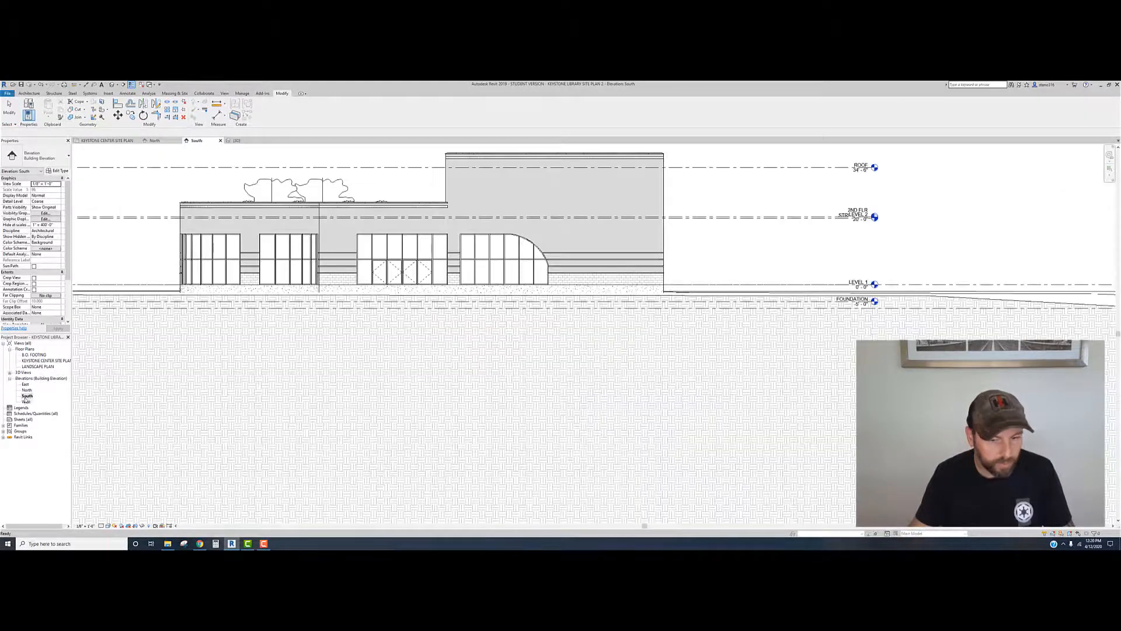
left_click(647, 256)
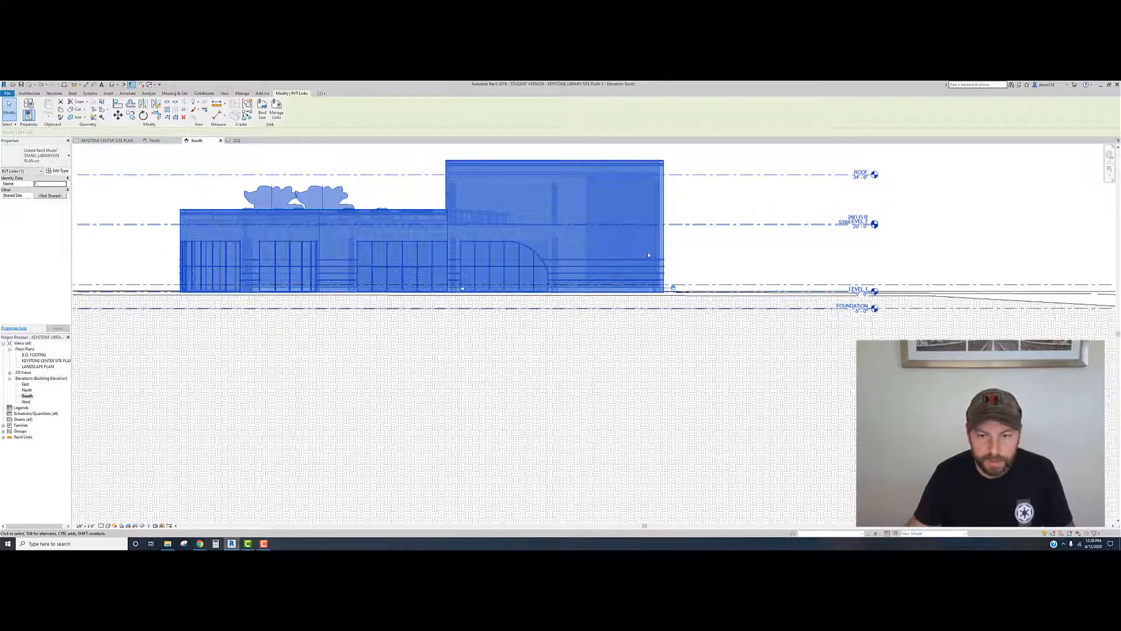
left_click(788, 257)
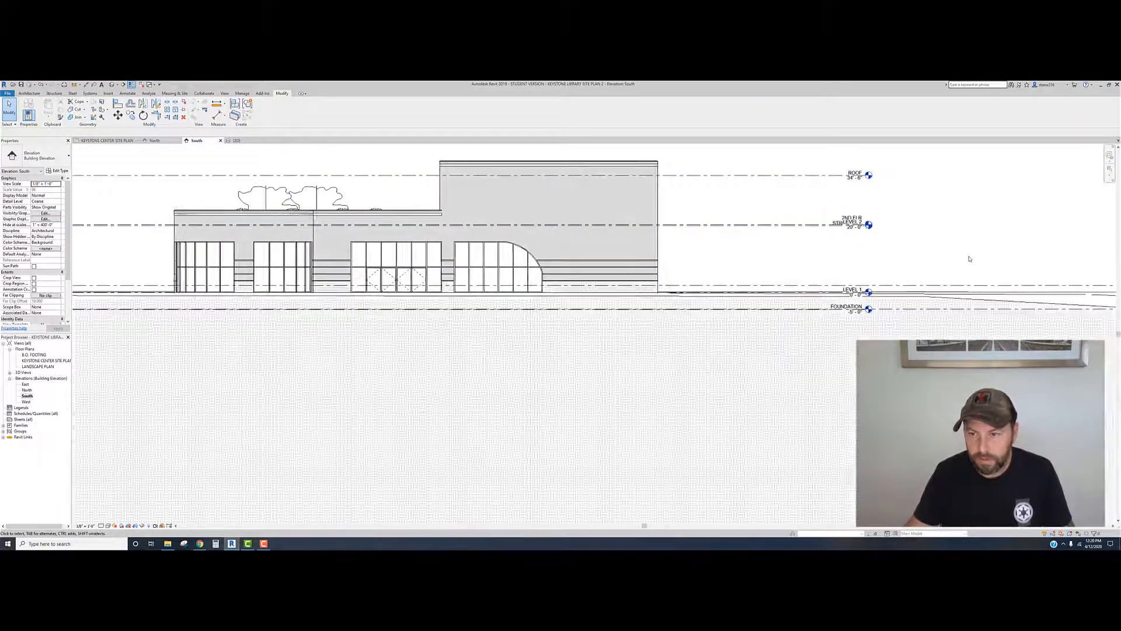
Step: Examine how the lowered library meets the ground in the South elevation and along its front walls in the default 3D view
scroll(973, 256, "up", 2)
scroll(972, 258, "down", 3)
middle_click_drag(972, 259, 712, 269)
scroll(712, 268, "down", 1)
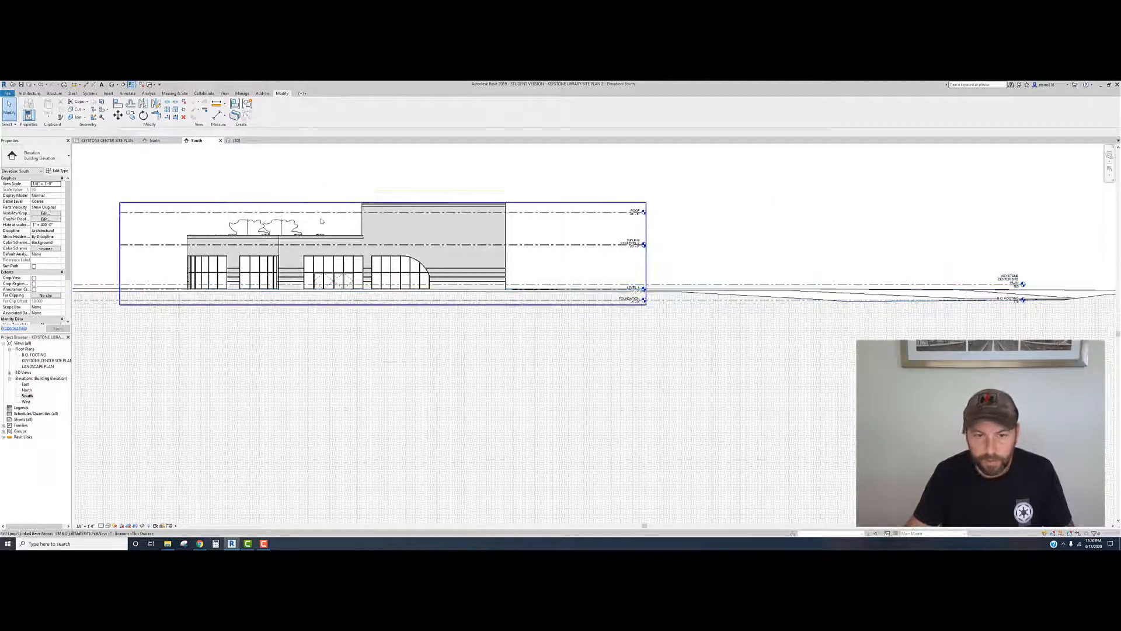
middle_click_drag(693, 228, 732, 231)
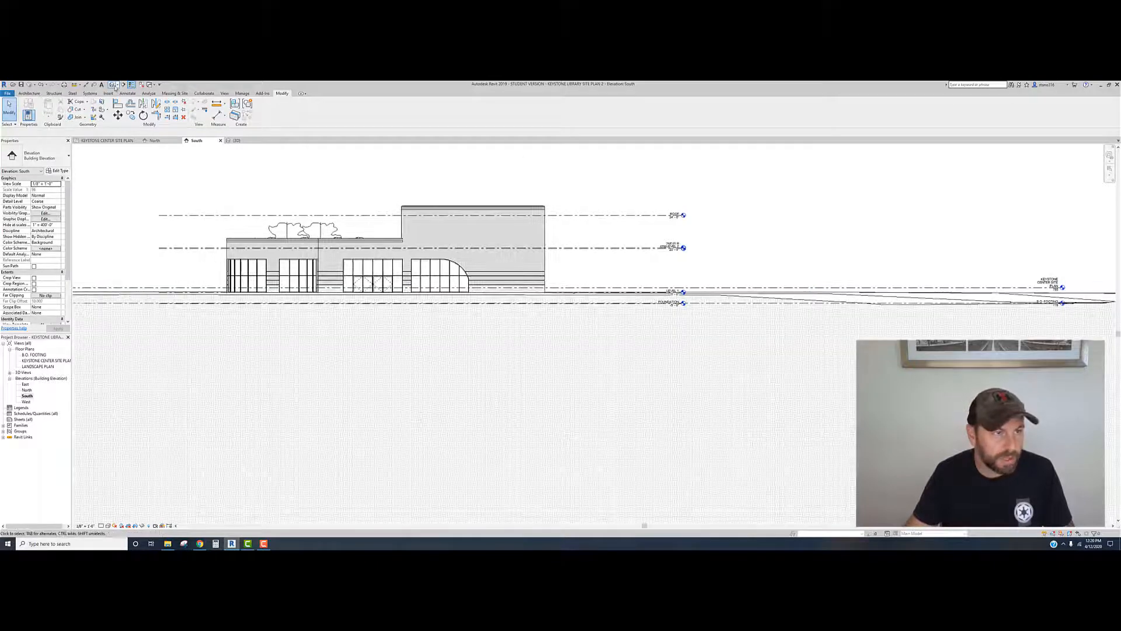
left_click(112, 85)
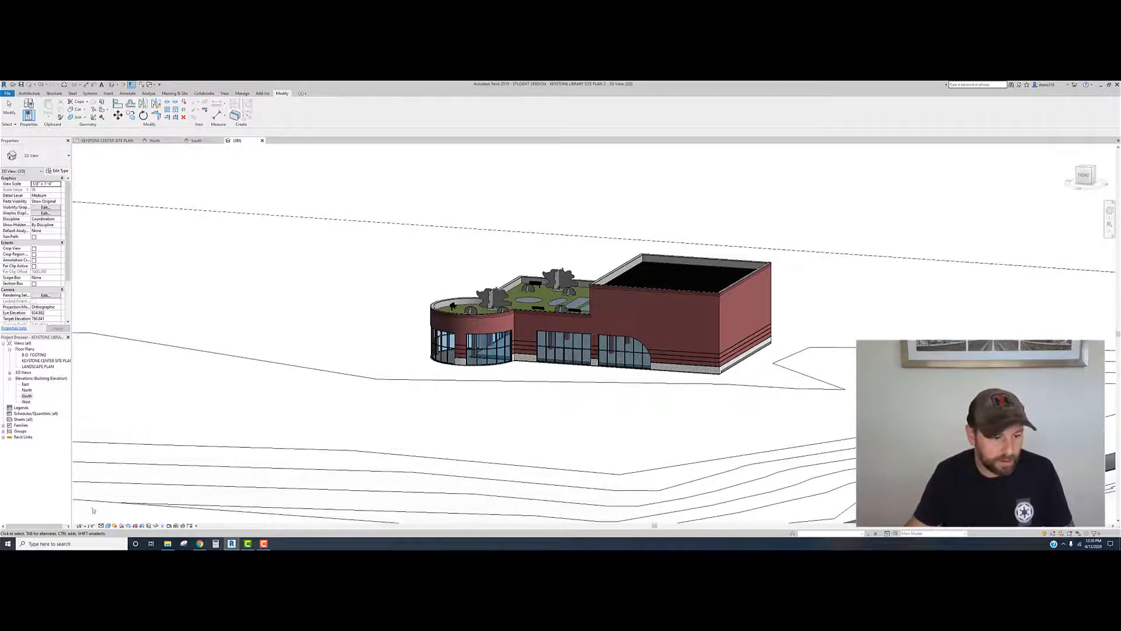
scroll(338, 431, "down", 3)
middle_click_drag(438, 415, 539, 352)
scroll(338, 461, "down", 4)
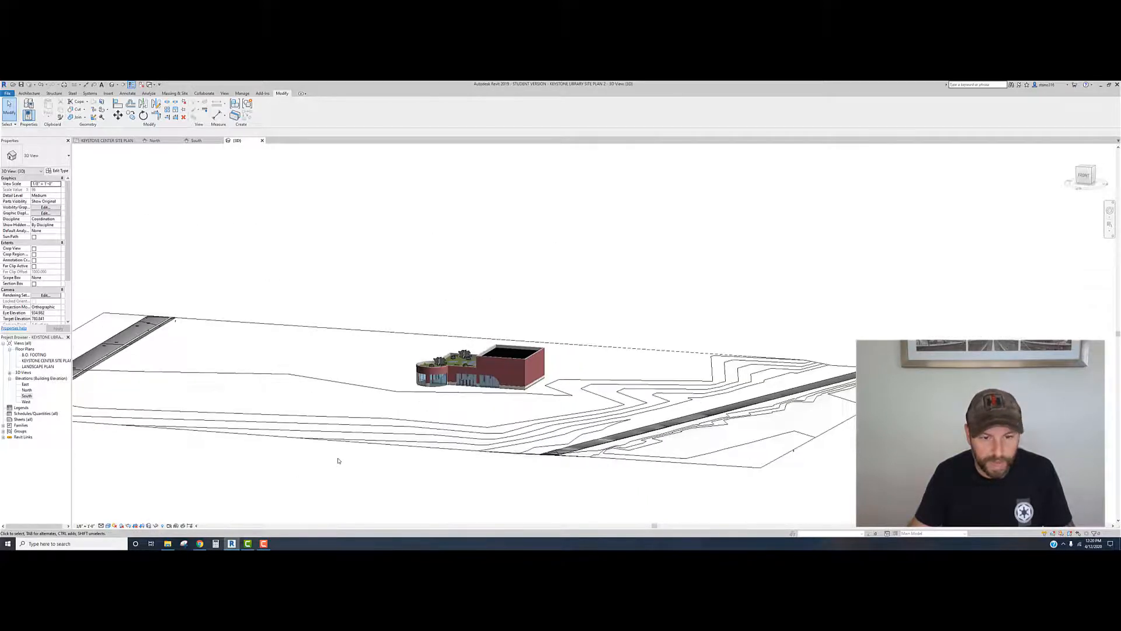
middle_click_drag(418, 458, 508, 408)
scroll(434, 407, "up", 4)
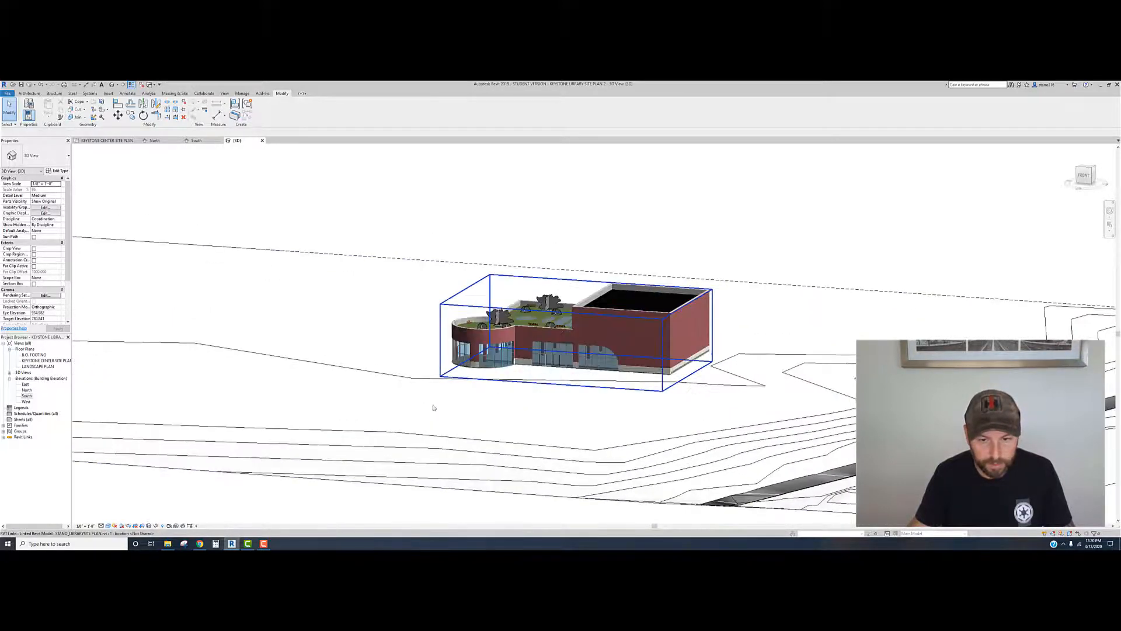
scroll(426, 403, "up", 5)
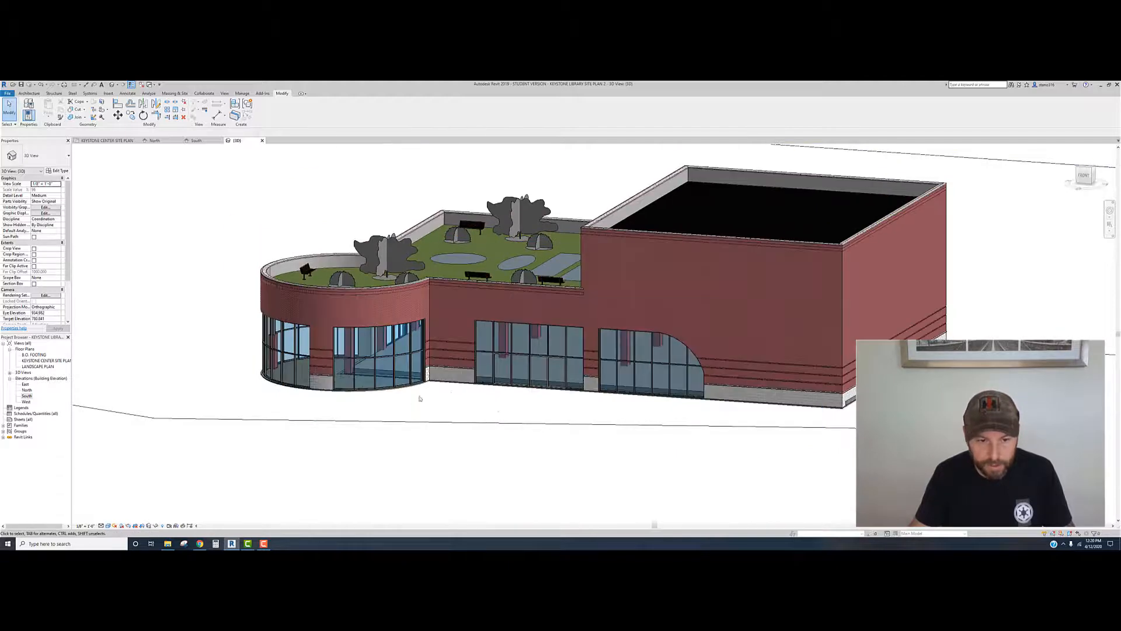
scroll(529, 392, "up", 5)
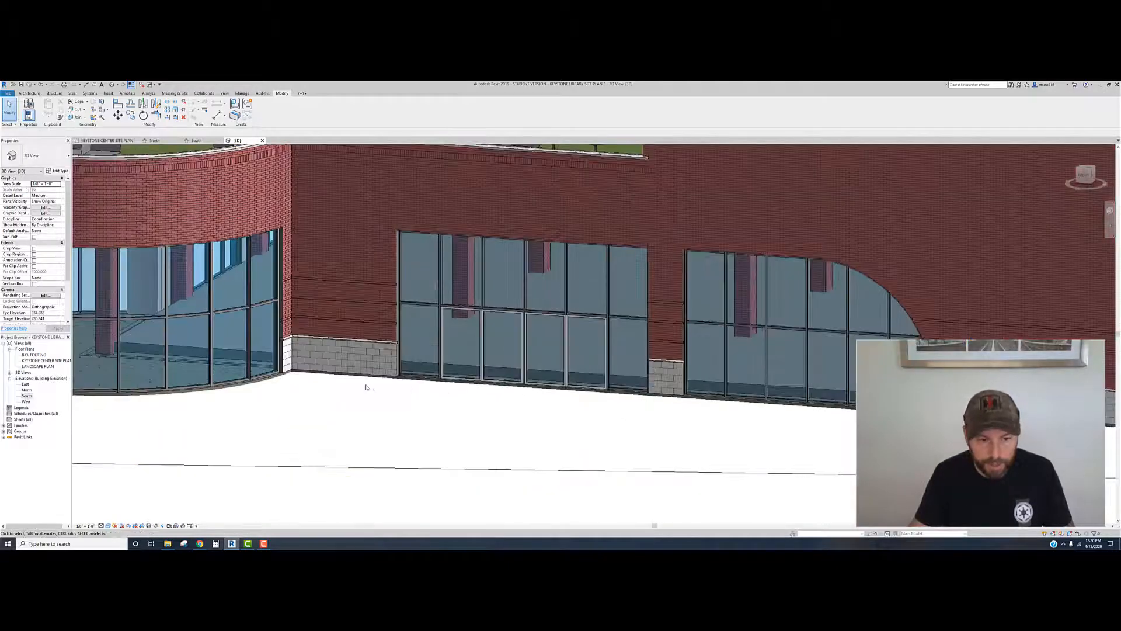
scroll(470, 384, "down", 10)
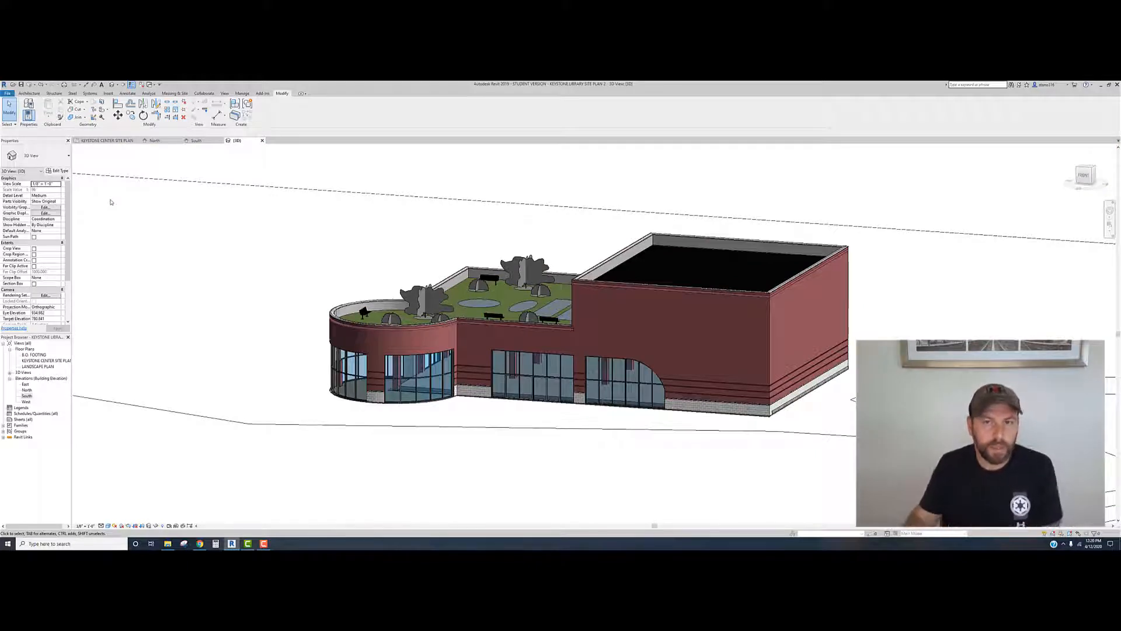
Step: Save the site plan project
left_click(8, 93)
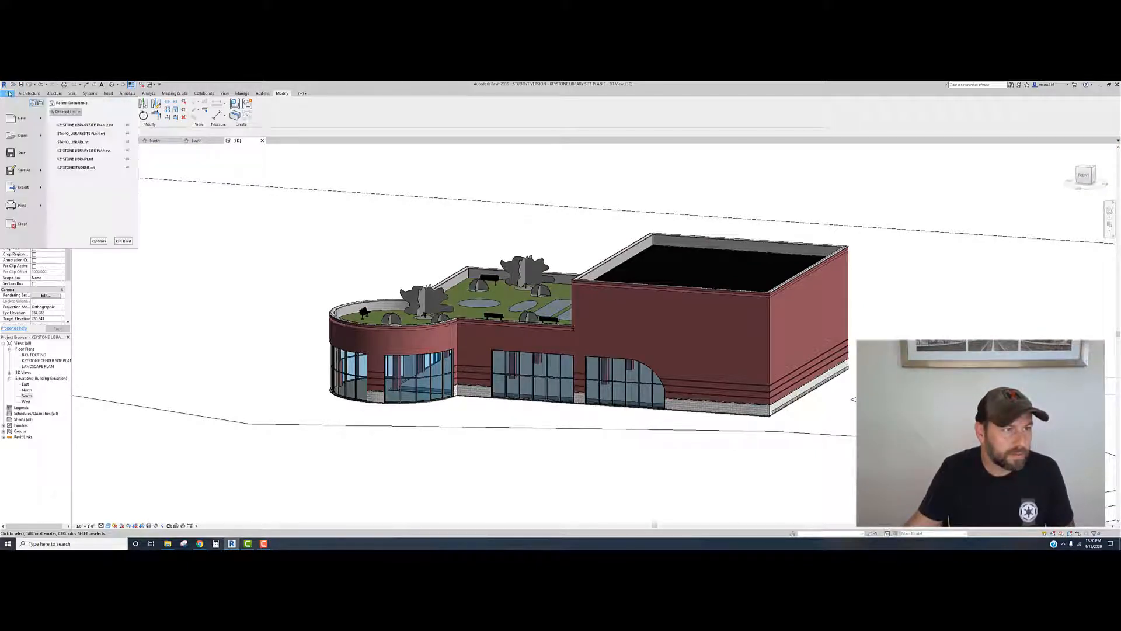
left_click(22, 153)
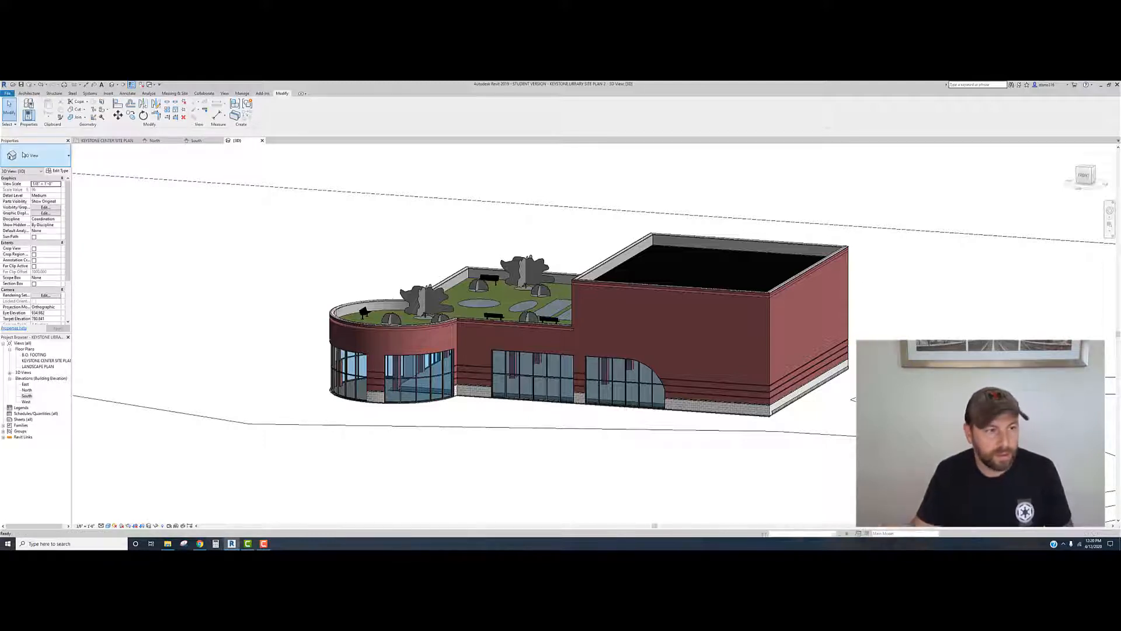
scroll(345, 447, "down", 3)
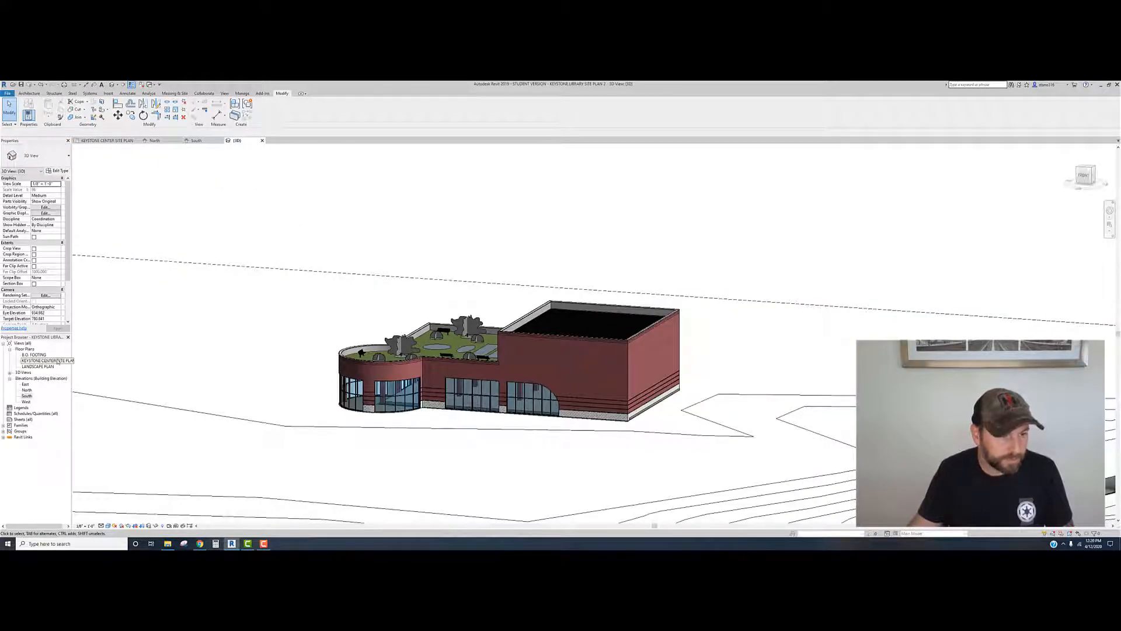
Step: Open the KEYSTONE CENTER SITE PLAN floor plan and examine the library's placement among the building lines and contours
double_click(56, 361)
left_click(630, 390)
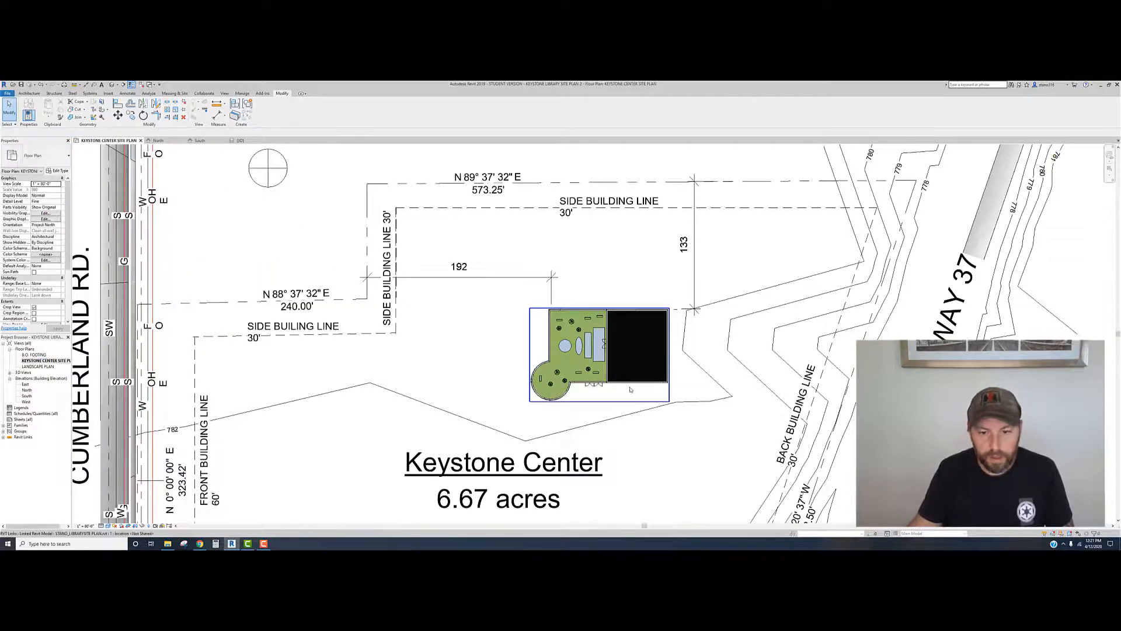
scroll(596, 406, "down", 1)
middle_click_drag(595, 406, 498, 368)
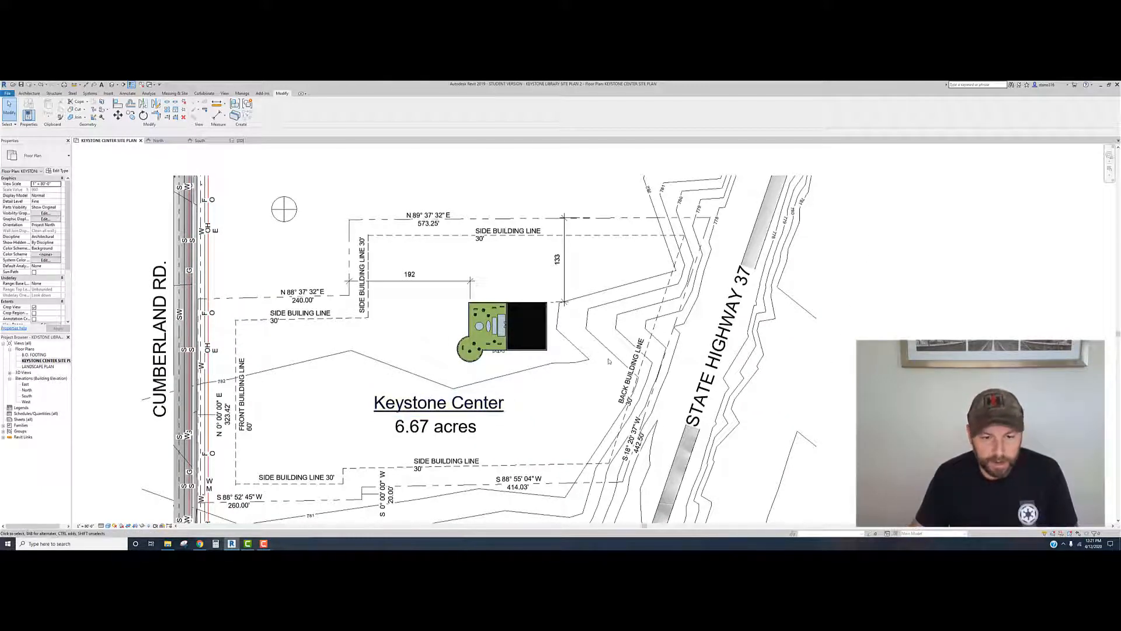
scroll(573, 374, "down", 1)
scroll(505, 379, "up", 2)
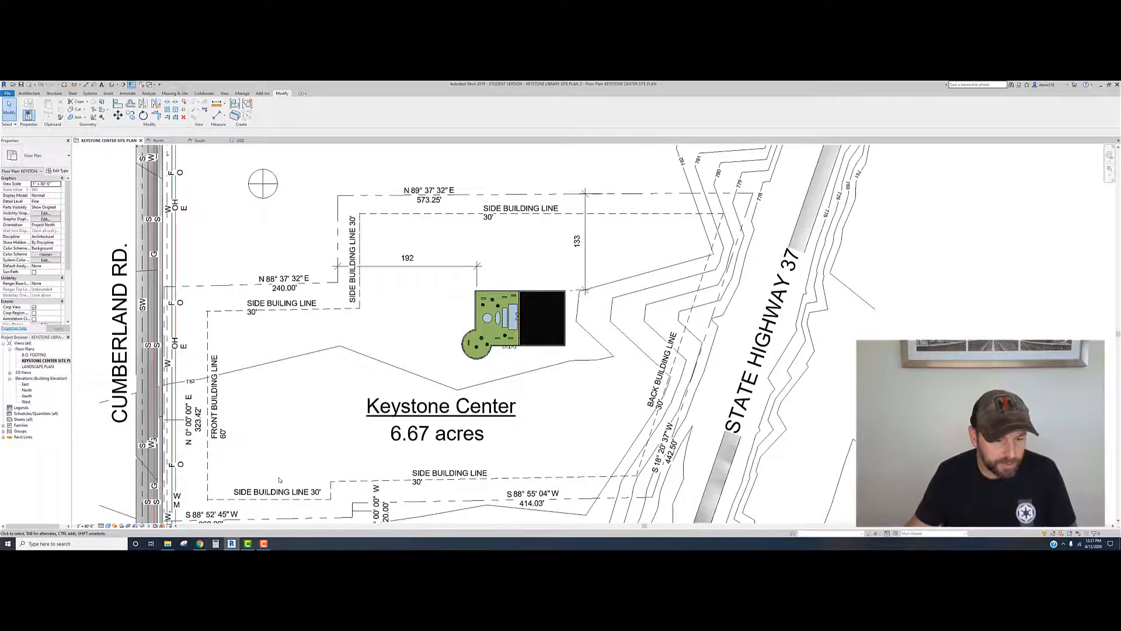
Step: Switch to Chrome to view the site layout drawing in the Final Keystone Project Booklet, and return to the Revit site plan
left_click(199, 543)
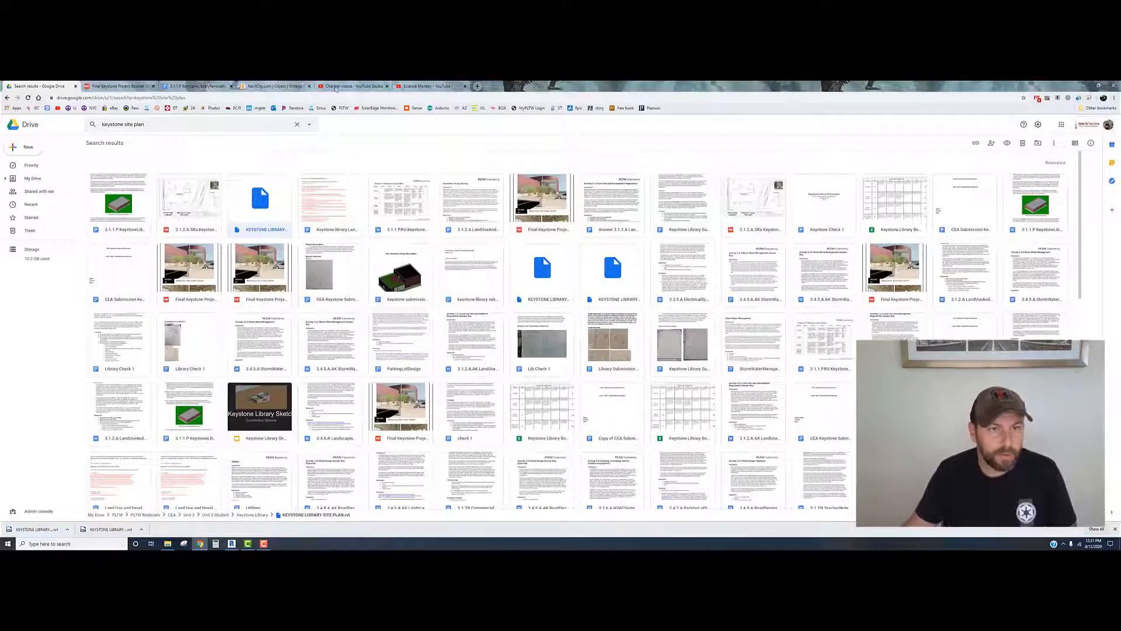
left_click(120, 86)
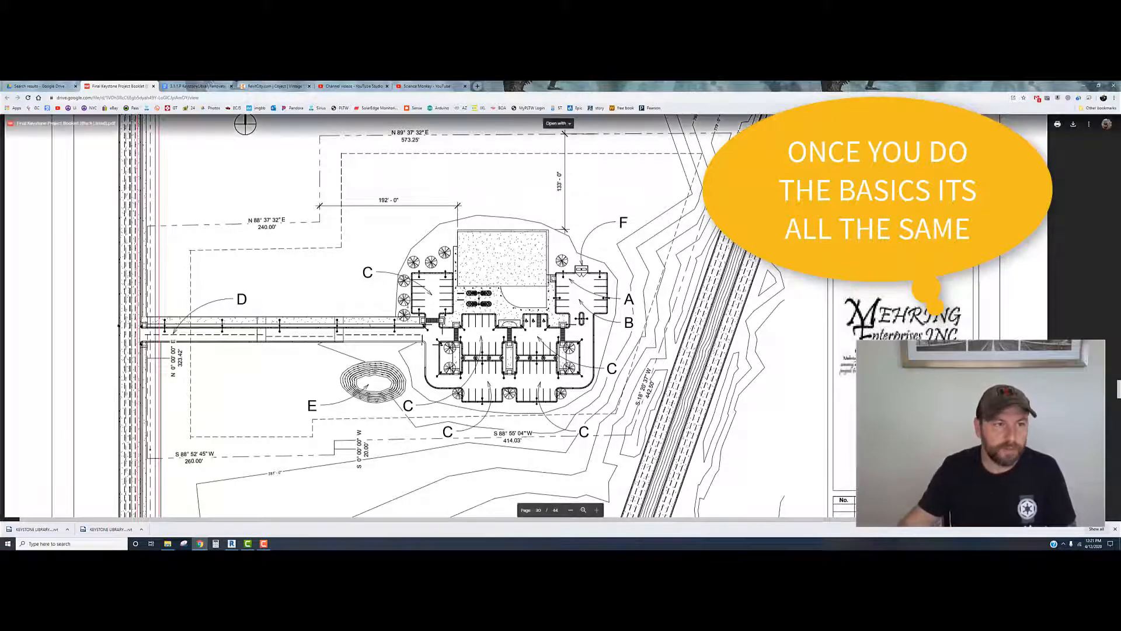
left_click(232, 543)
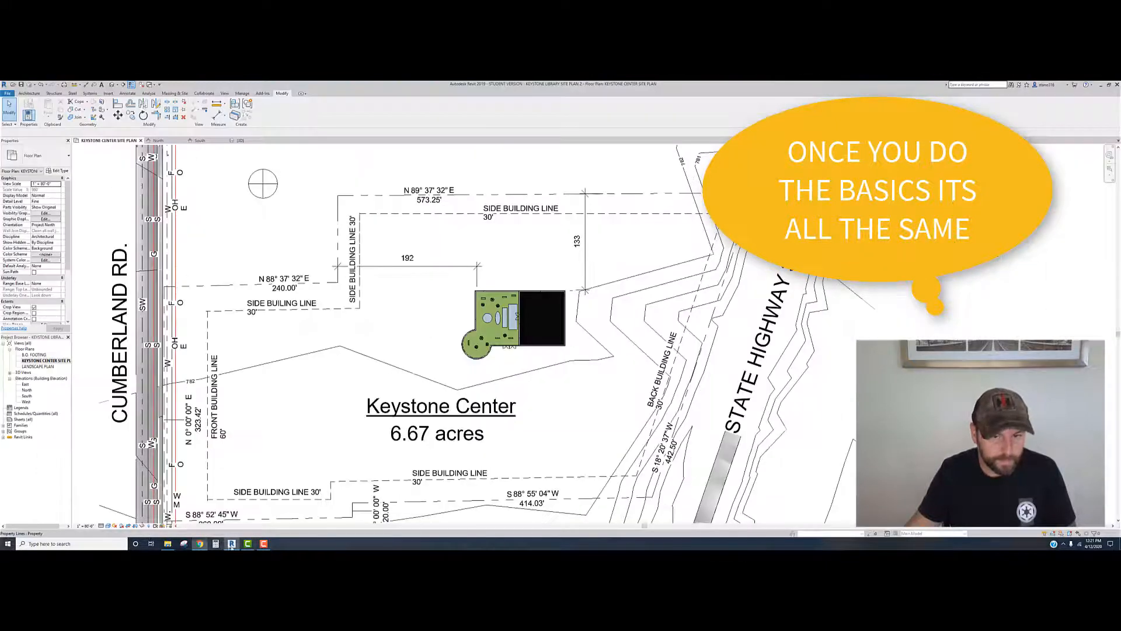
scroll(529, 366, "down", 2)
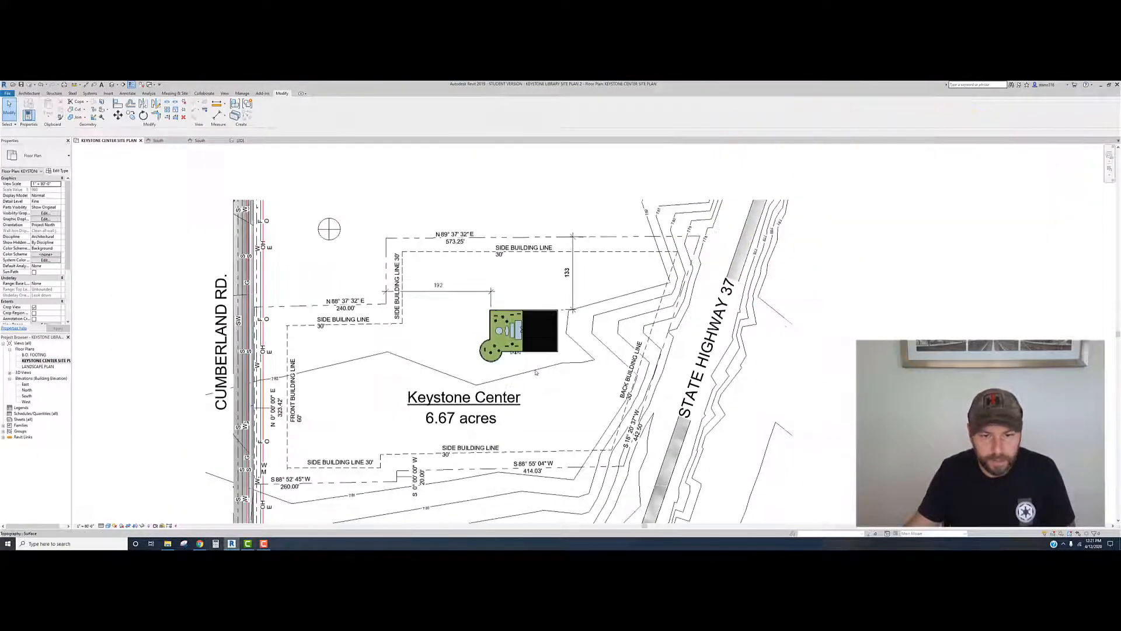
scroll(534, 371, "up", 3)
scroll(530, 367, "down", 1)
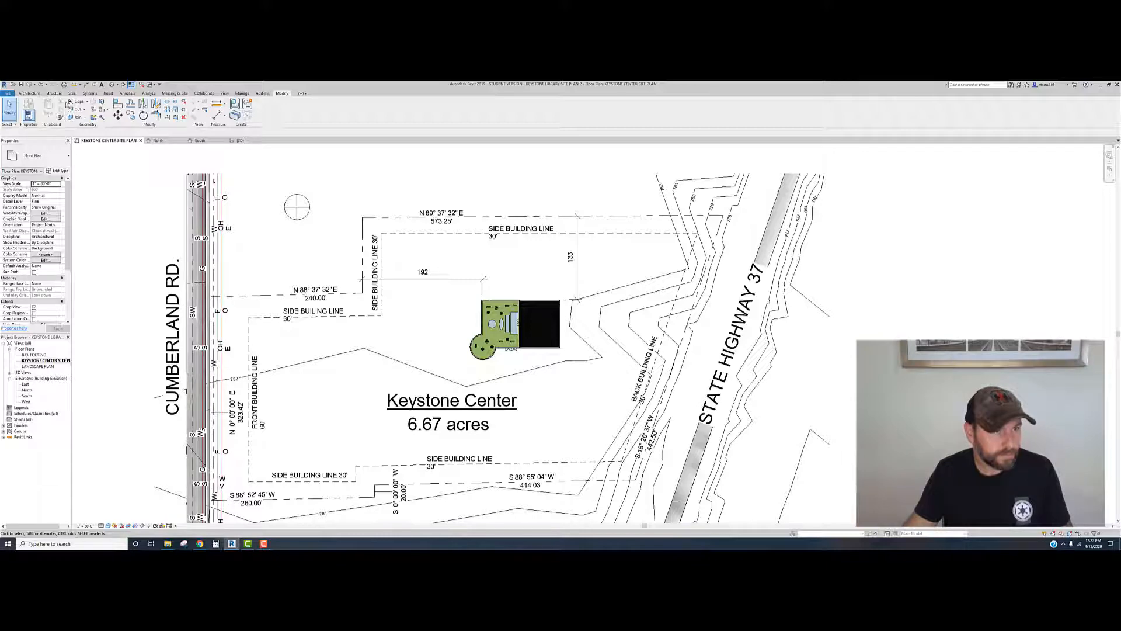
Step: Open the default 3D view and start editing the surface of the site topography around the library
left_click(111, 85)
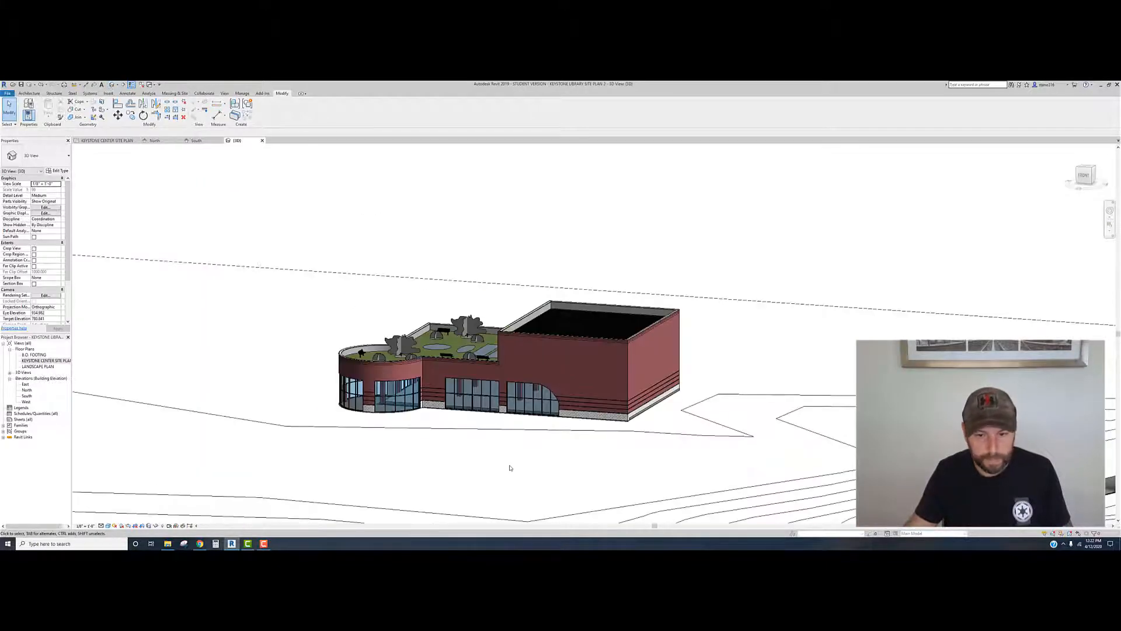
scroll(512, 467, "down", 2)
middle_click_drag(513, 477, 545, 393)
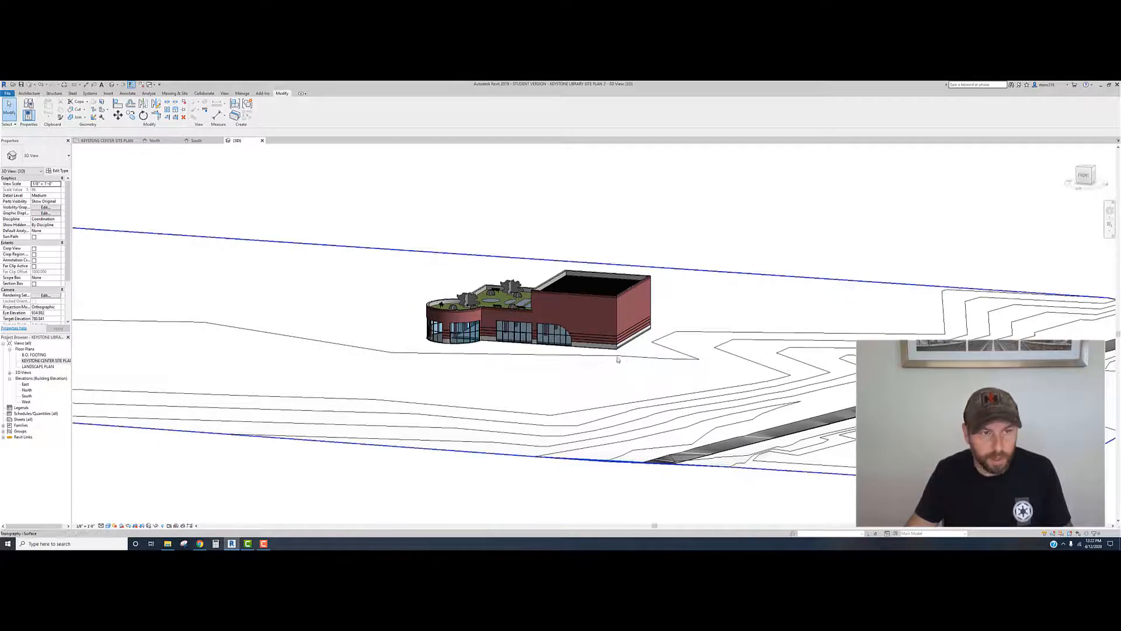
left_click(204, 435)
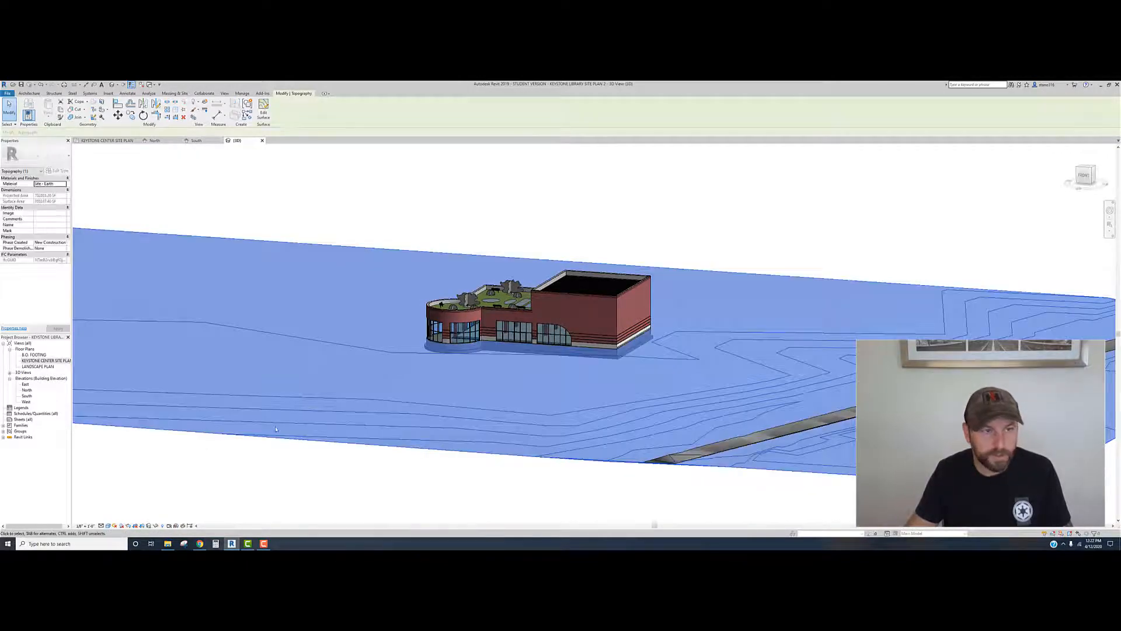
left_click(263, 109)
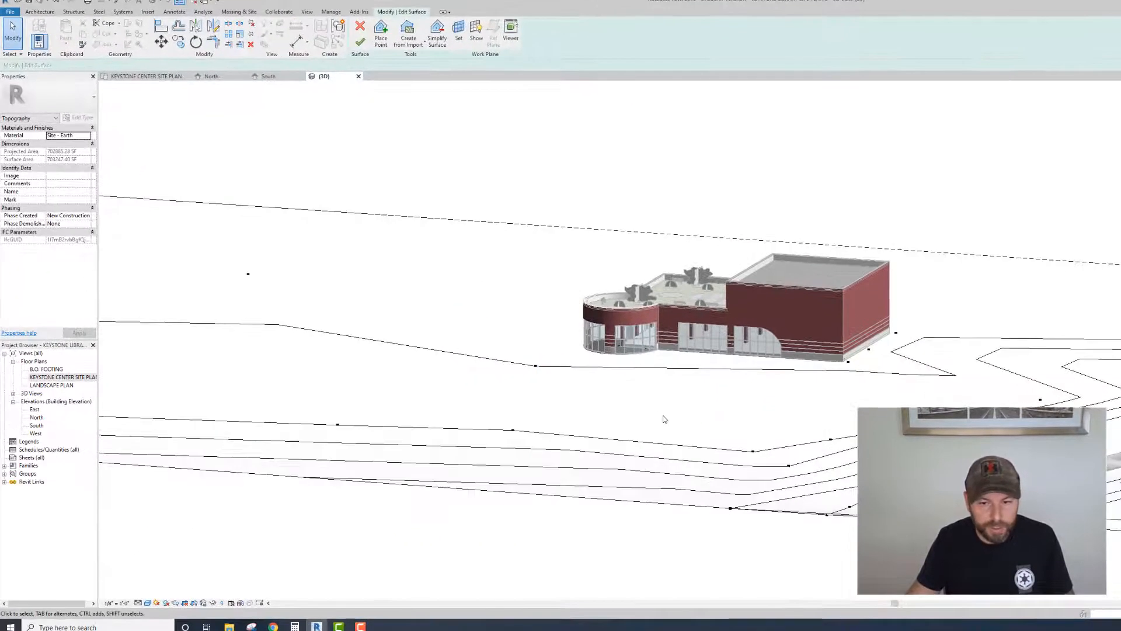
Step: Move the 782 elevation point in front of the library outward to the southeast and shift the nearby 781 point slightly west
middle_click_drag(673, 421, 751, 380)
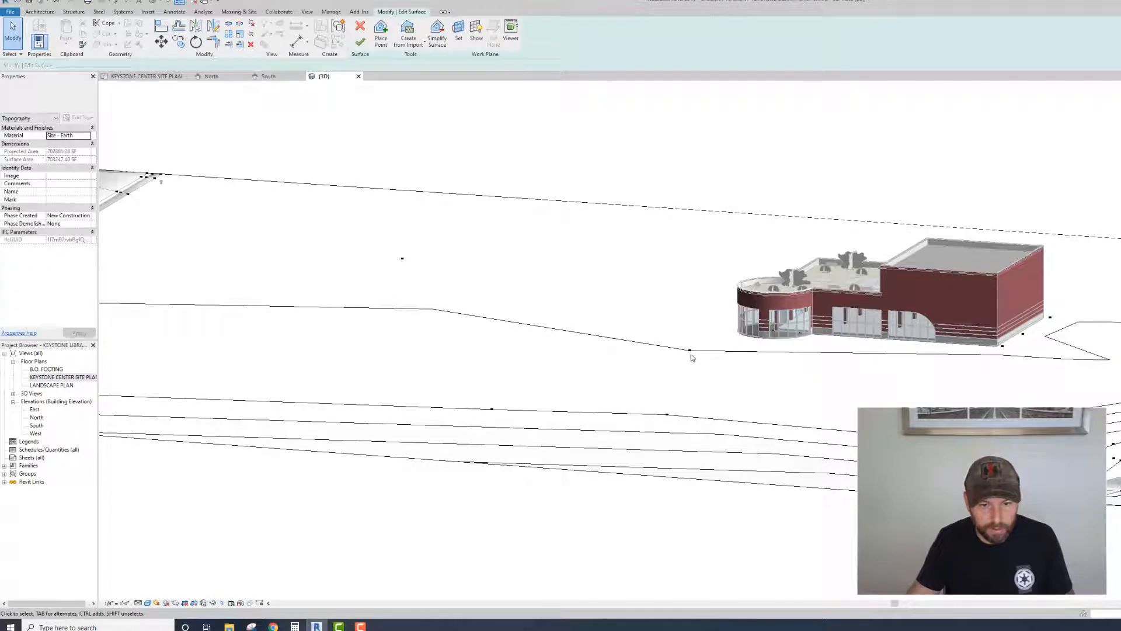
left_click_drag(699, 364, 869, 406)
middle_click_drag(650, 398, 759, 393)
scroll(752, 390, "up", 1)
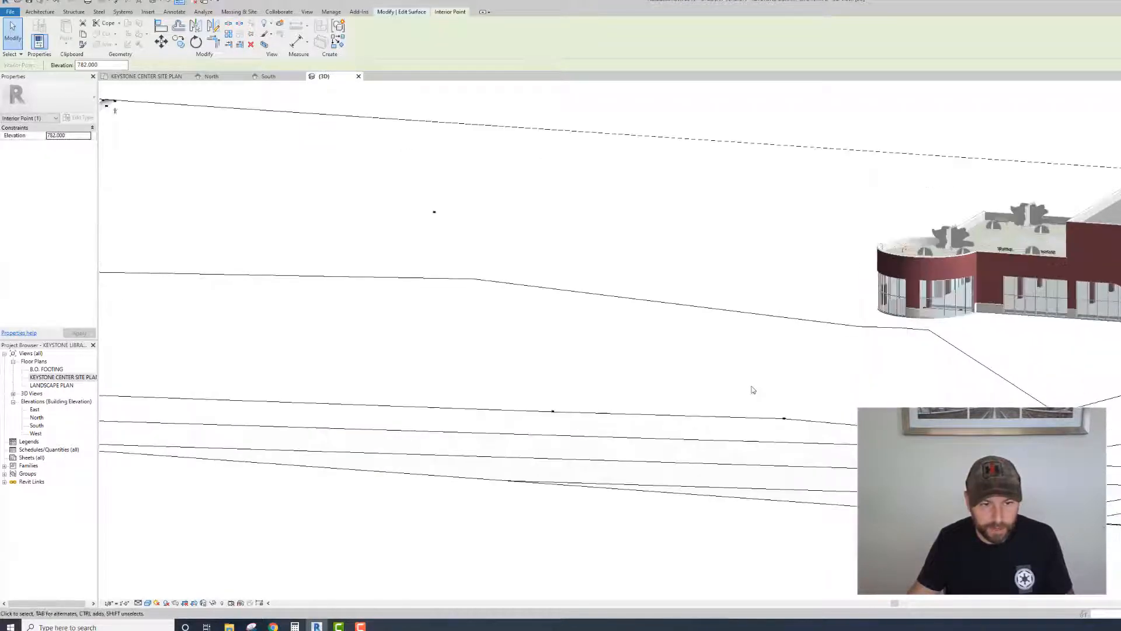
scroll(752, 390, "down", 2)
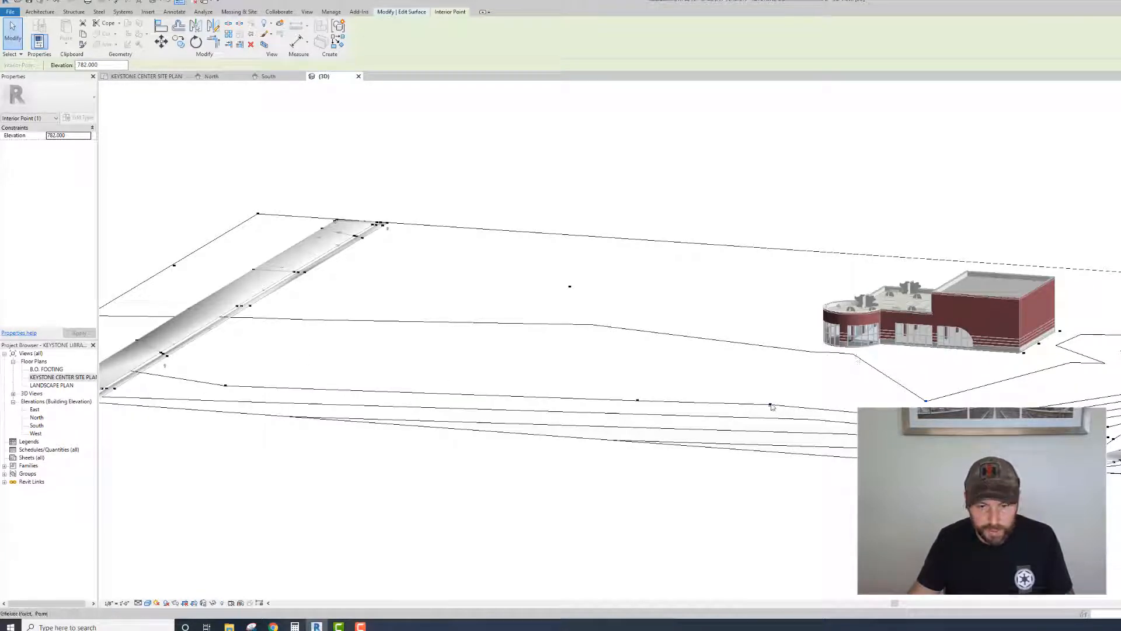
left_click_drag(771, 403, 753, 400)
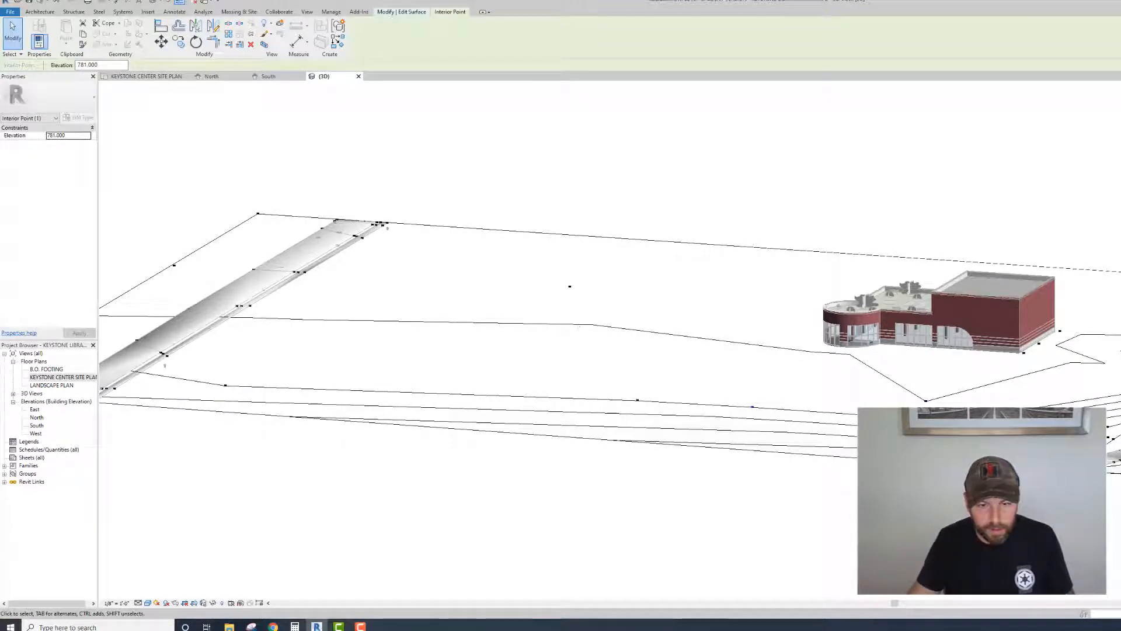
left_click_drag(926, 401, 1007, 402)
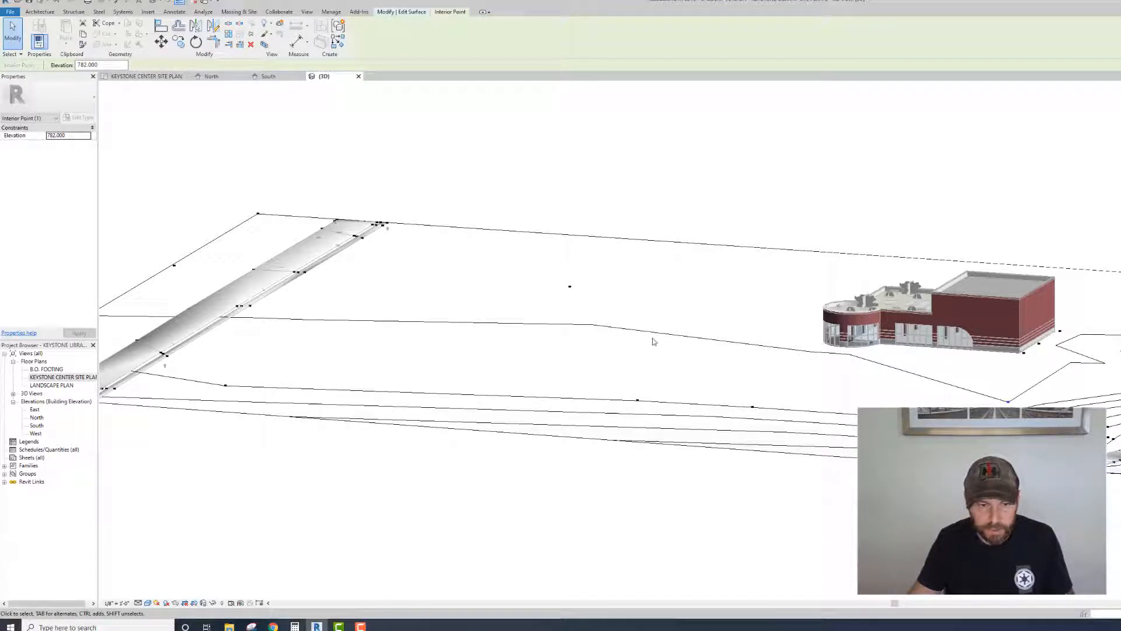
Step: Delete the 782.5 elevation point in the open ground west of the library and finish the surface edit
left_click(570, 288)
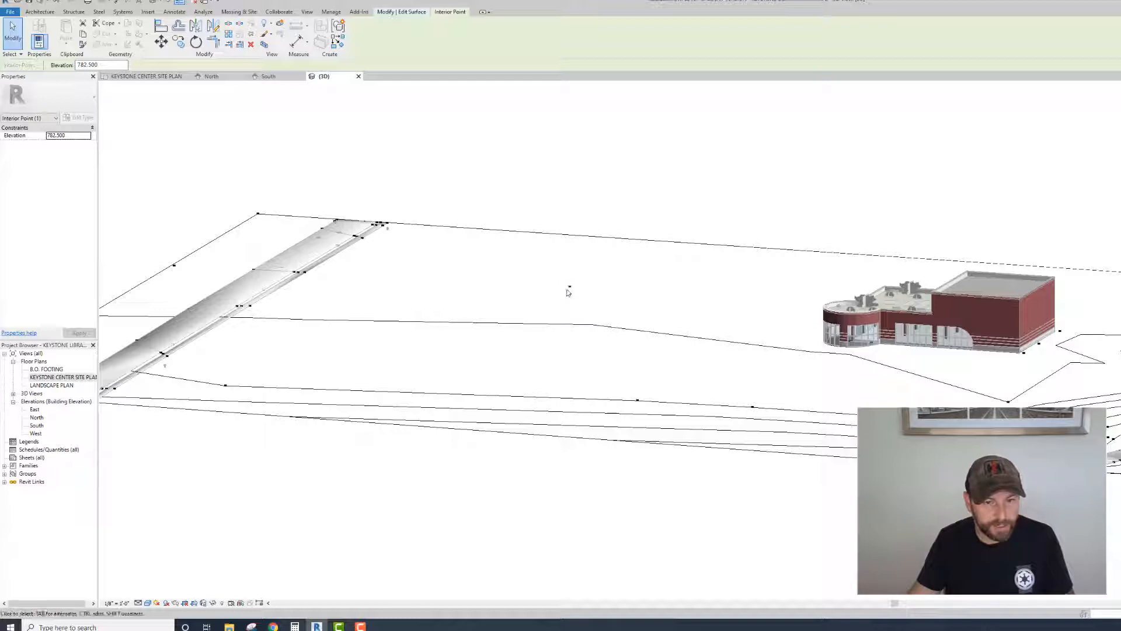
key("Escape")
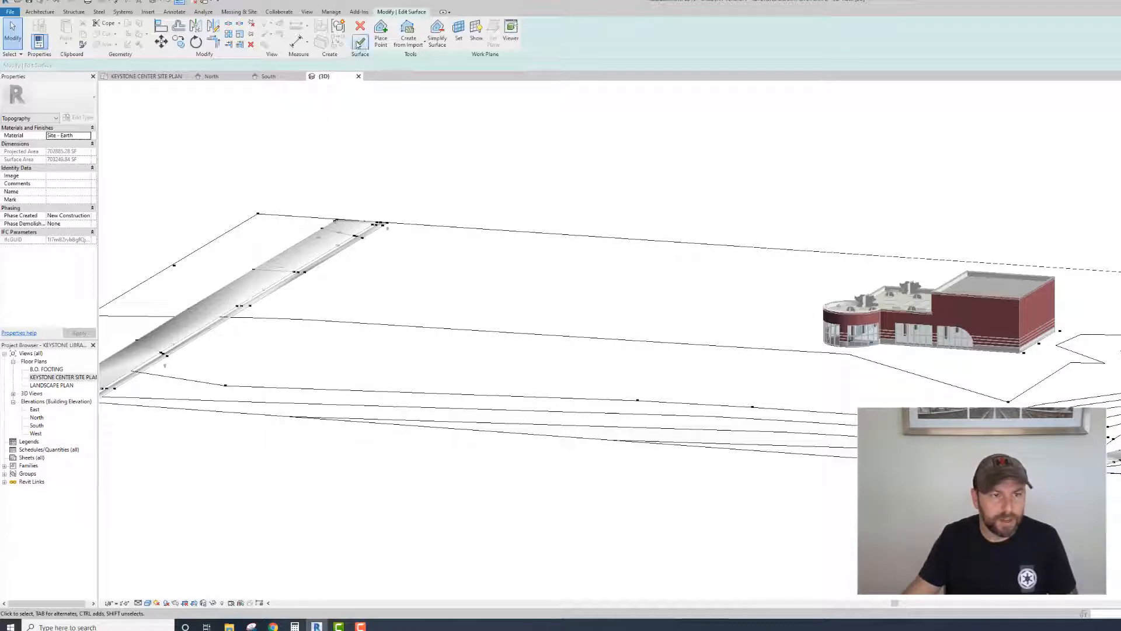
left_click(359, 42)
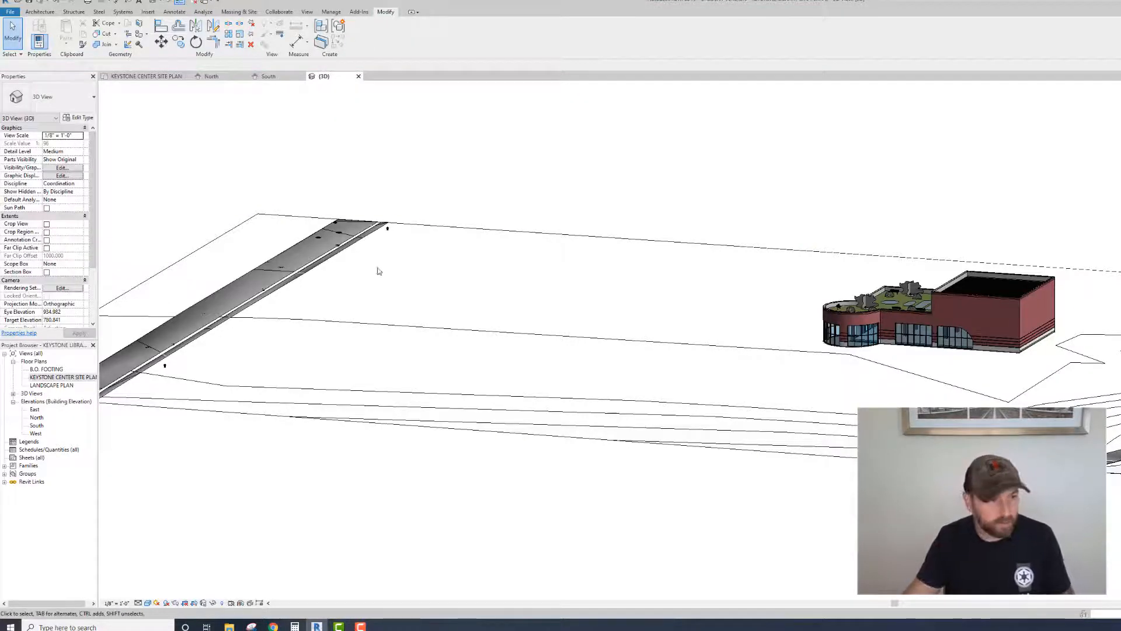
Step: Open the KEYSTONE CENTER SITE PLAN floor plan and examine the reshaped contours around the library
left_click(73, 378)
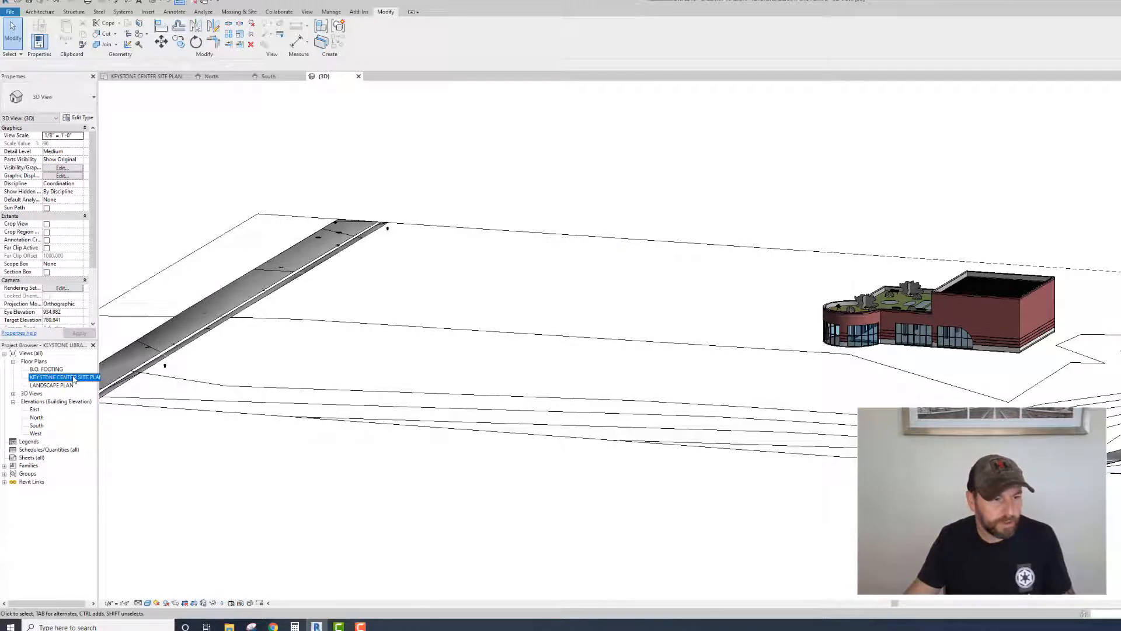
double_click(73, 377)
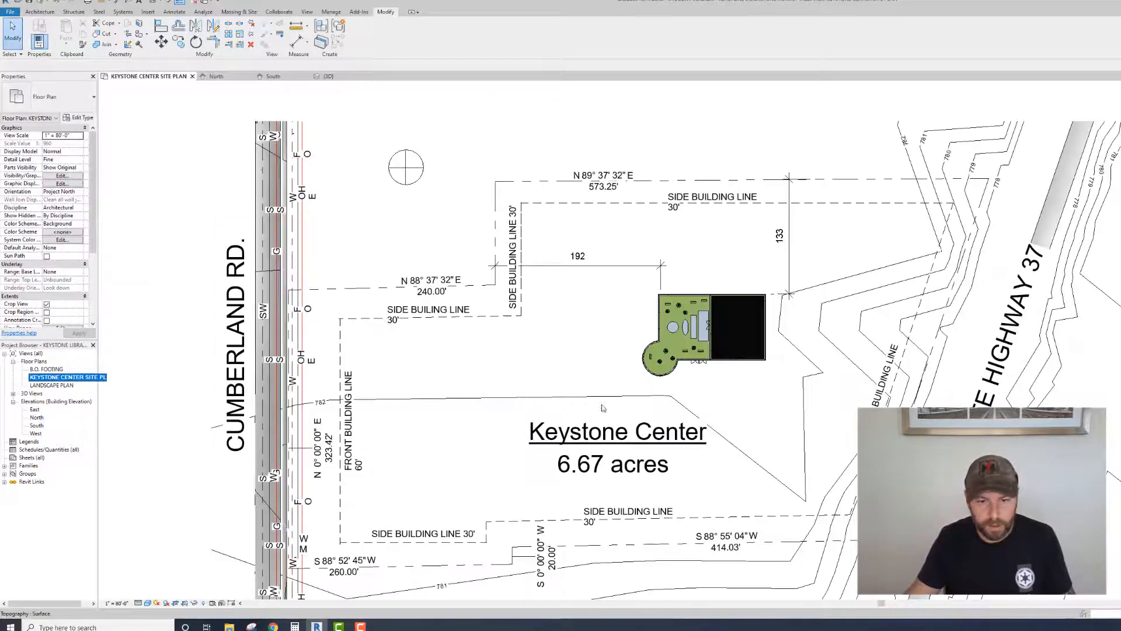
scroll(603, 408, "up", 4)
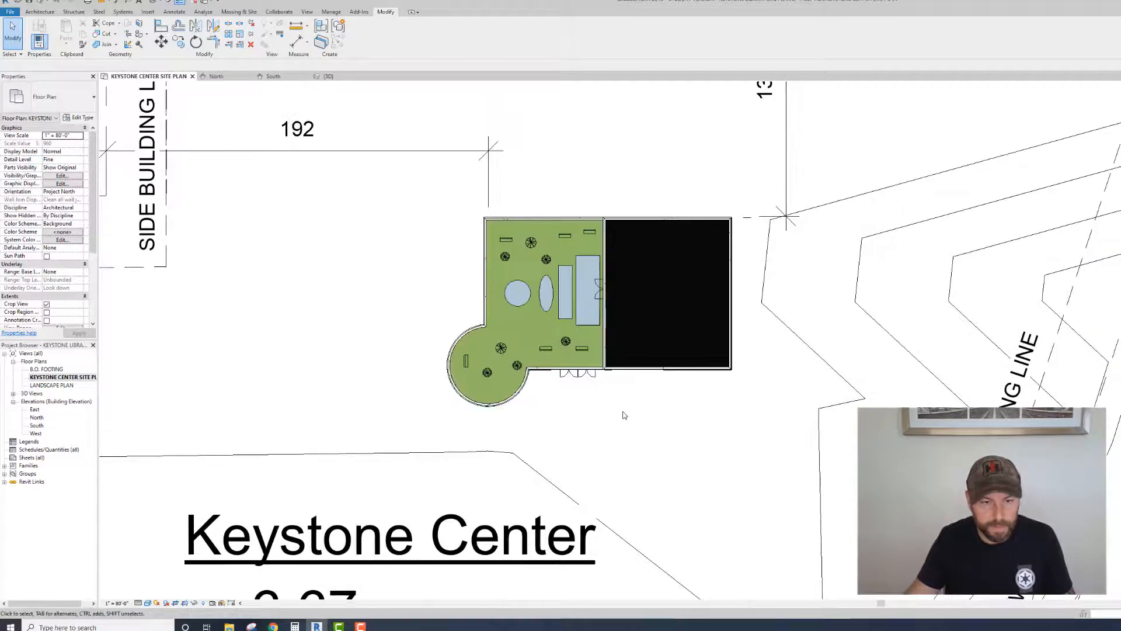
scroll(623, 413, "up", 2)
scroll(623, 433, "down", 1)
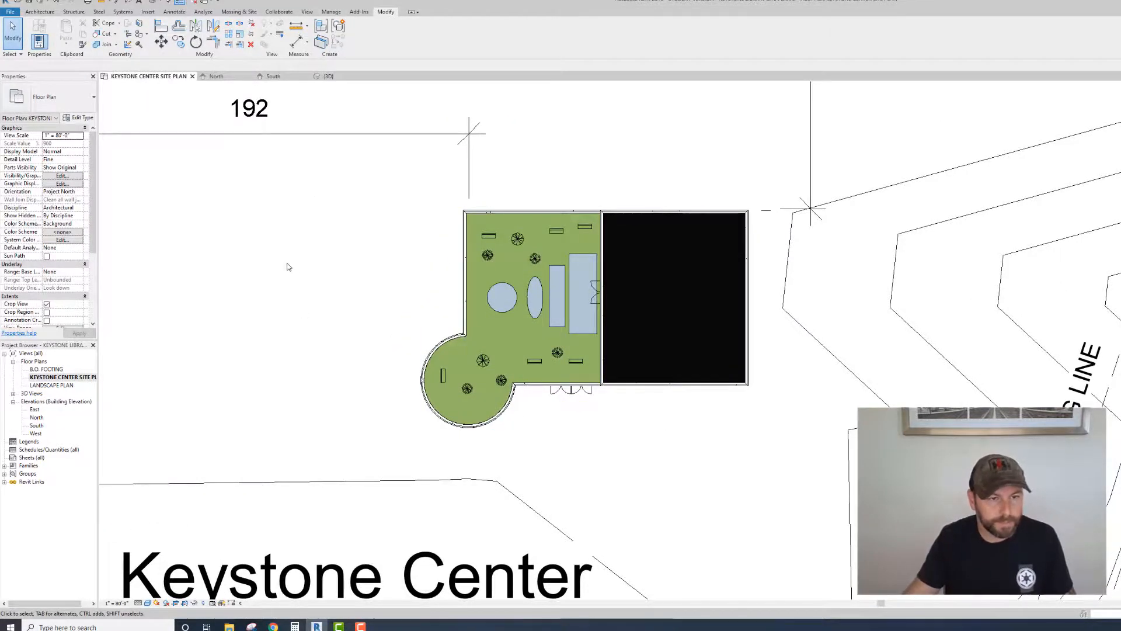
scroll(288, 265, "down", 1)
scroll(287, 271, "down", 2)
middle_click_drag(283, 278, 316, 240)
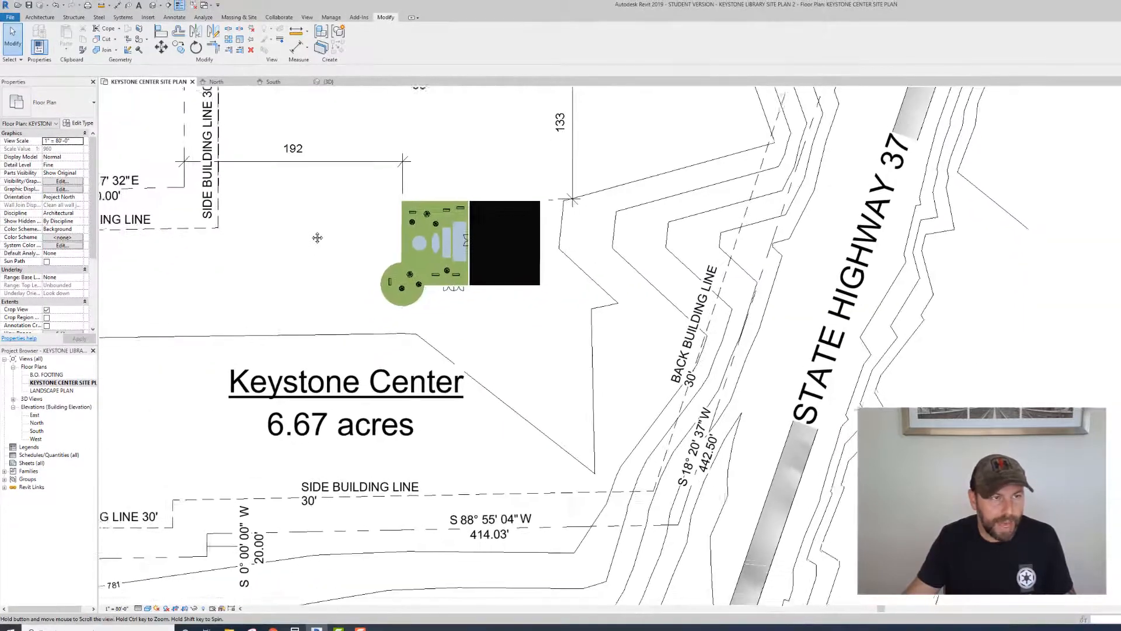
left_click(234, 18)
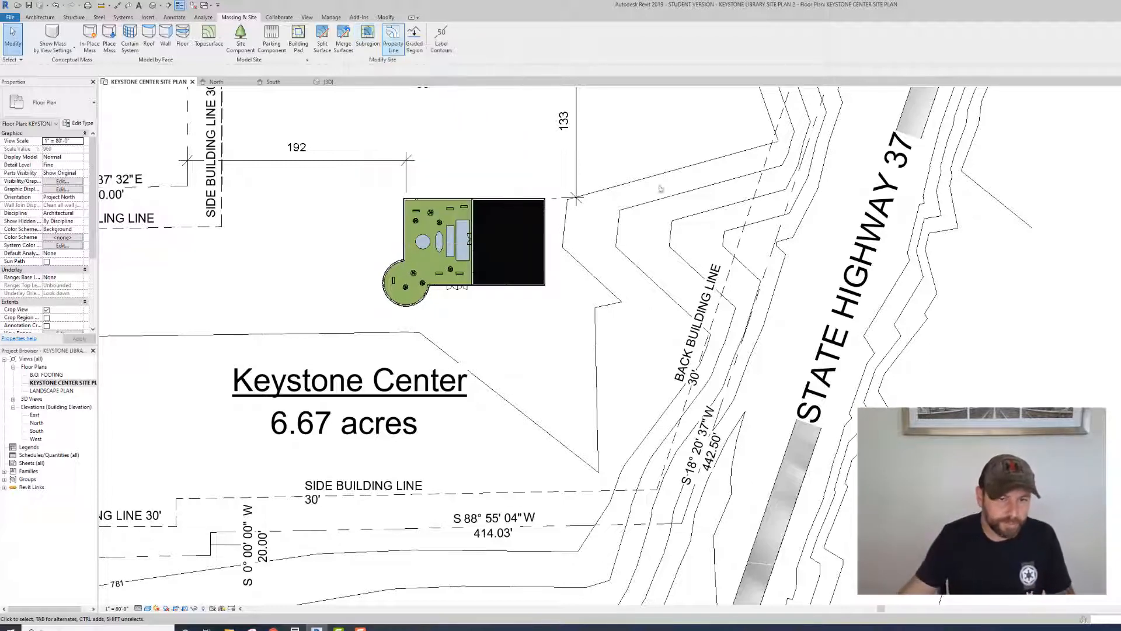
scroll(469, 386, "down", 2)
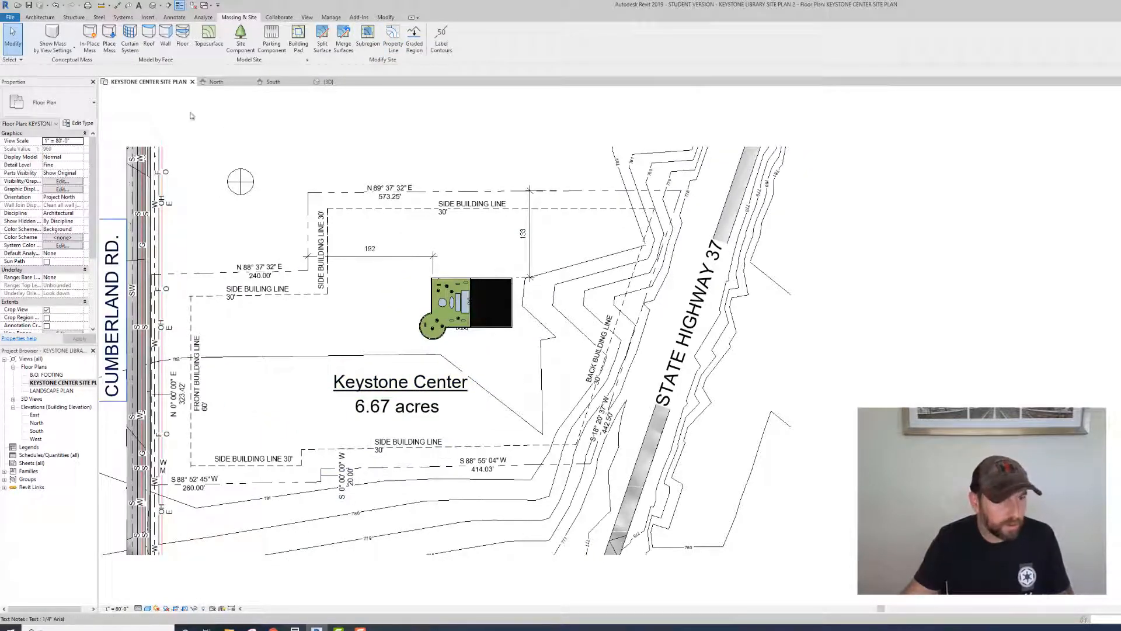
Step: In the default 3D view, assign the Site - Grass material to the site topography and enable its Use Render Appearance shading option
left_click(153, 6)
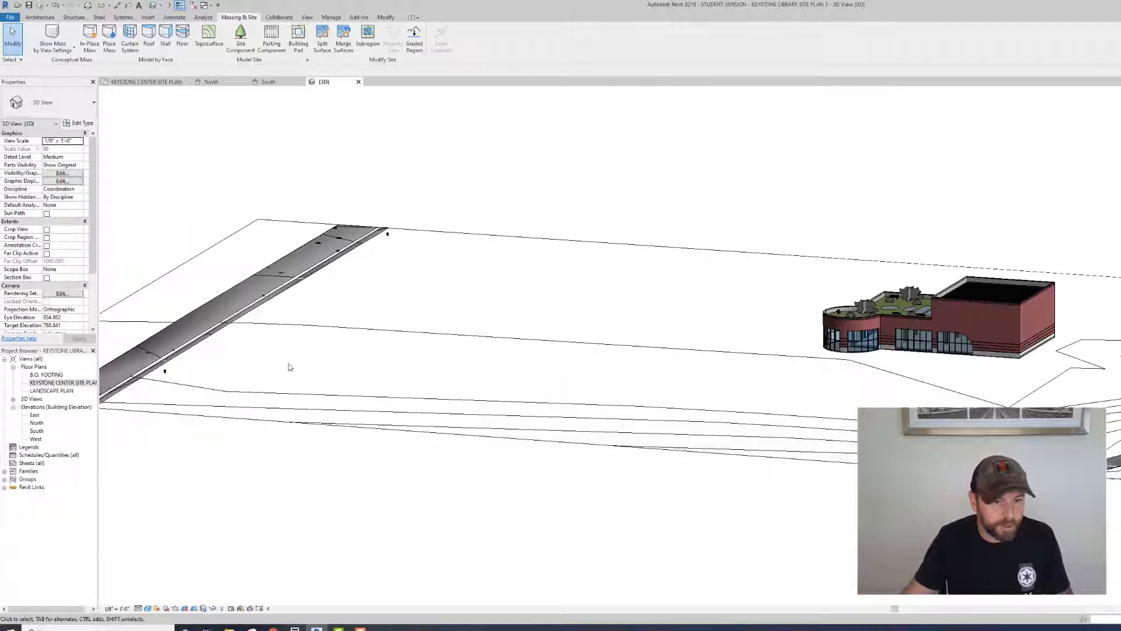
left_click(329, 429)
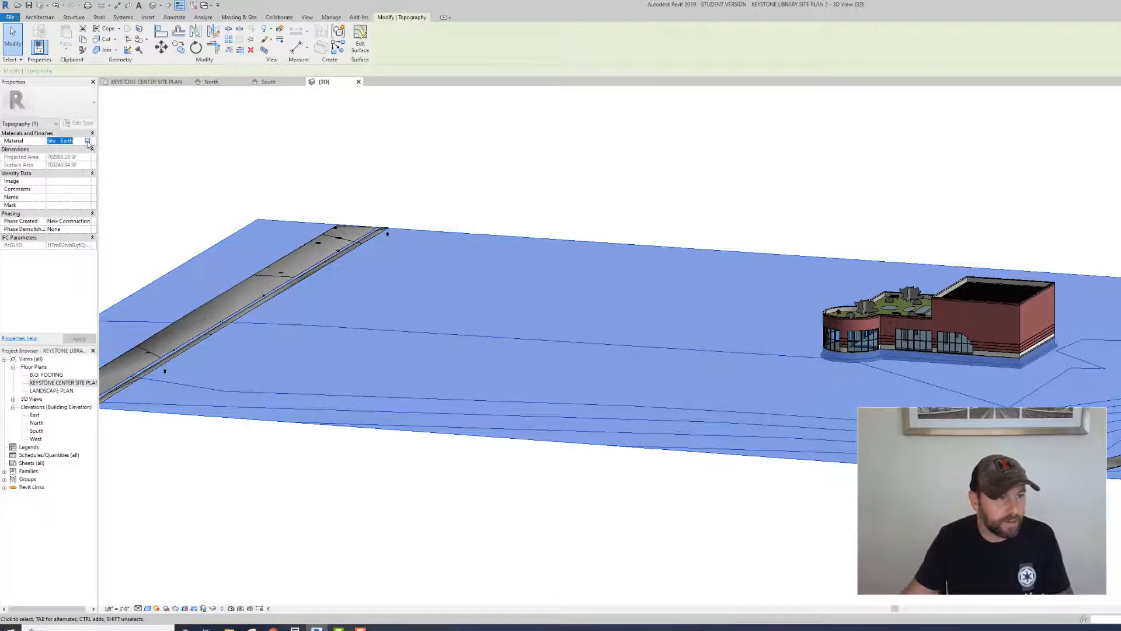
left_click(88, 142)
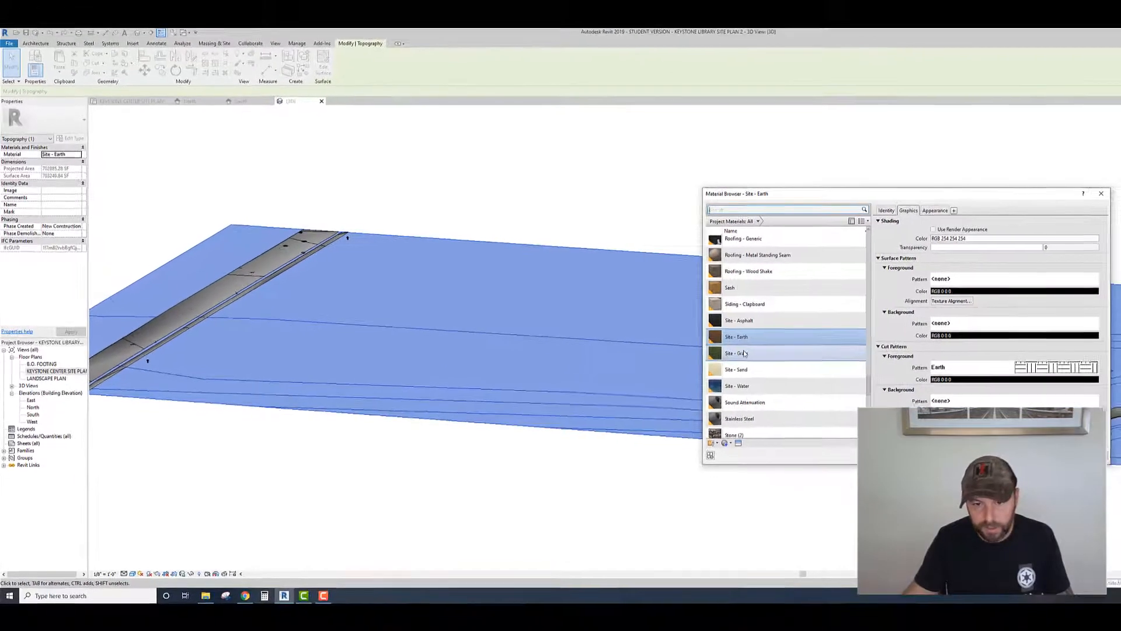
left_click(742, 353)
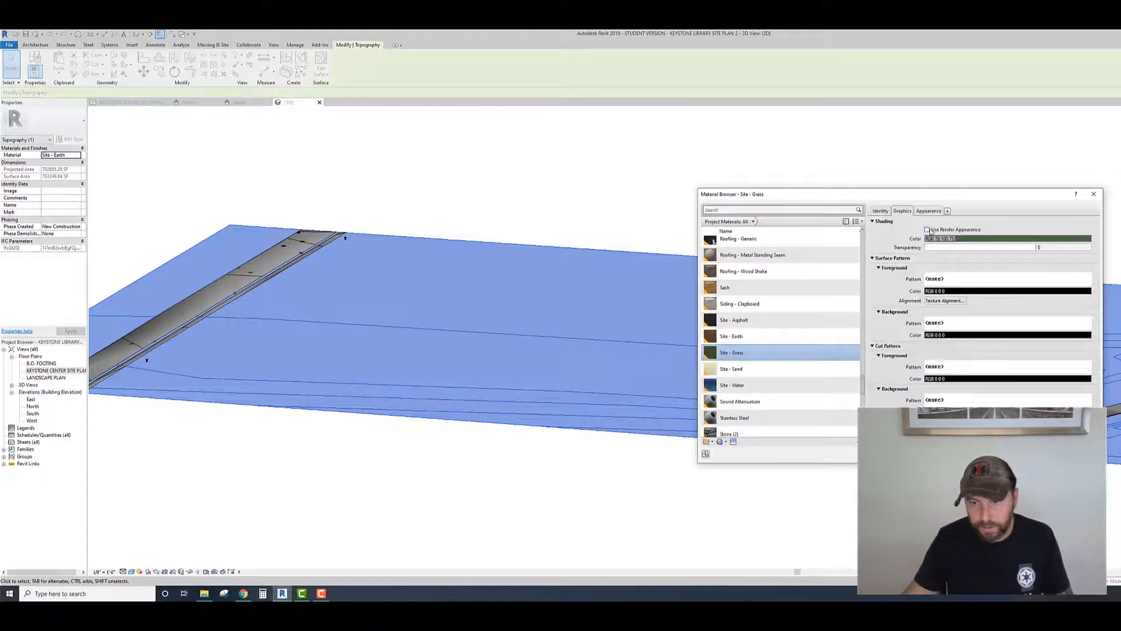
left_click(928, 230)
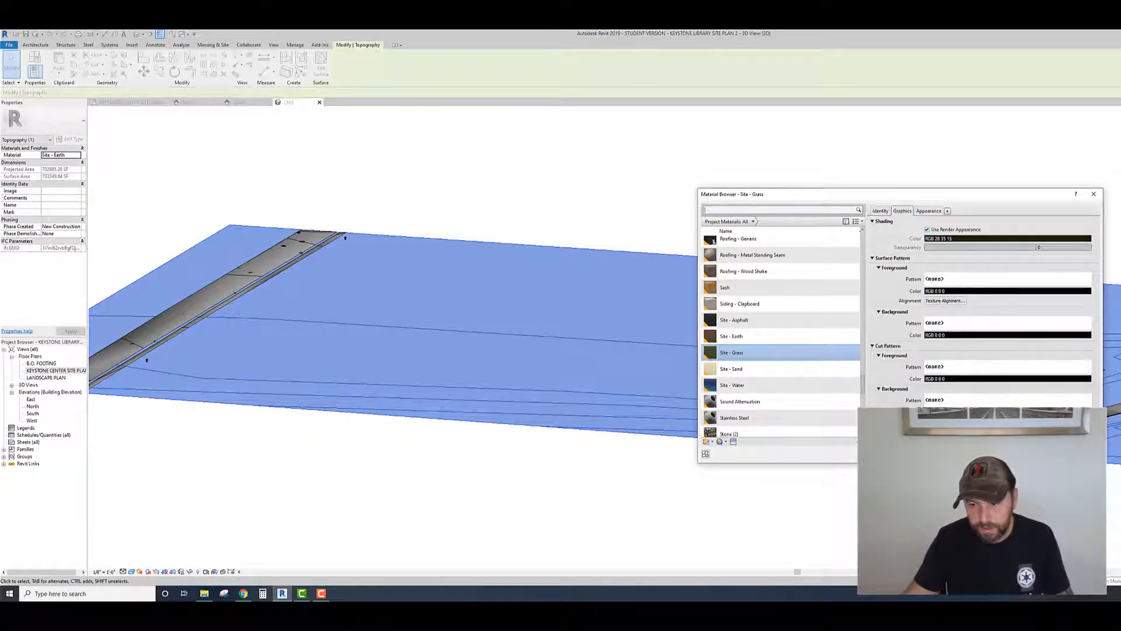
left_click(993, 453)
left_click(621, 445)
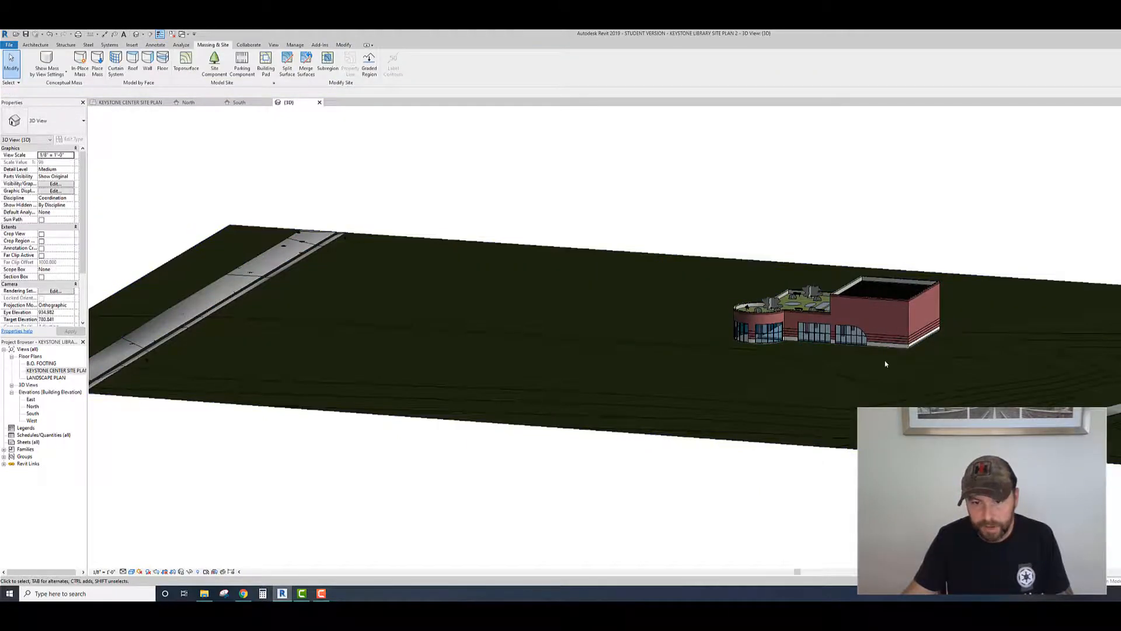
scroll(894, 357, "up", 2)
scroll(780, 397, "up", 2)
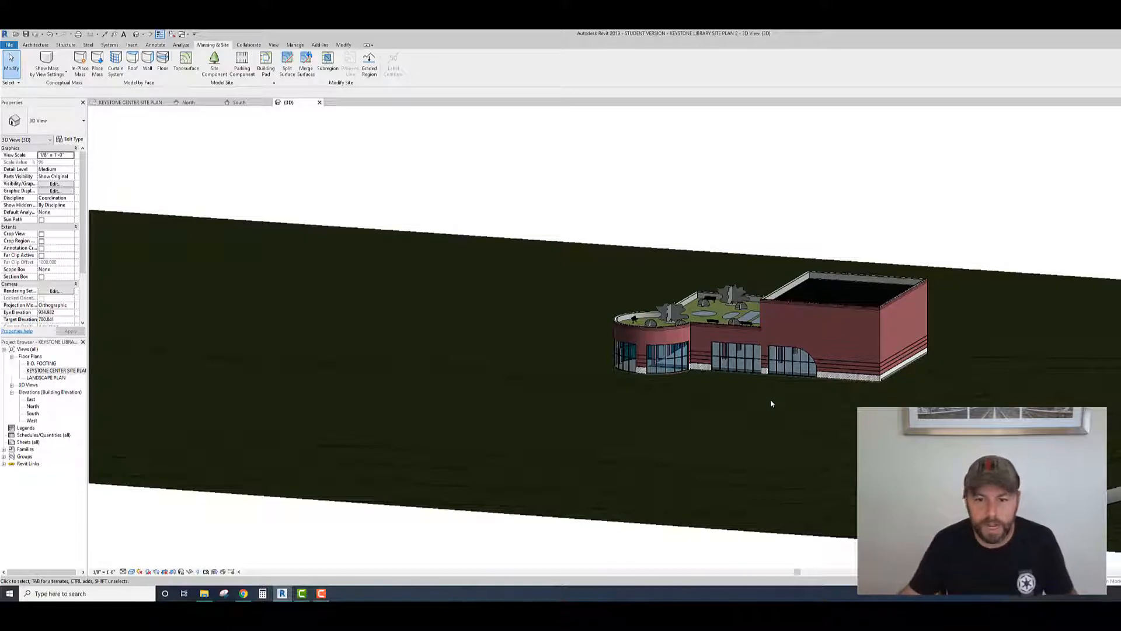
Step: In the KEYSTONE CENTER SITE PLAN floor plan, start a topography subregion and pick the library's north and east wall edges as boundary lines
double_click(56, 370)
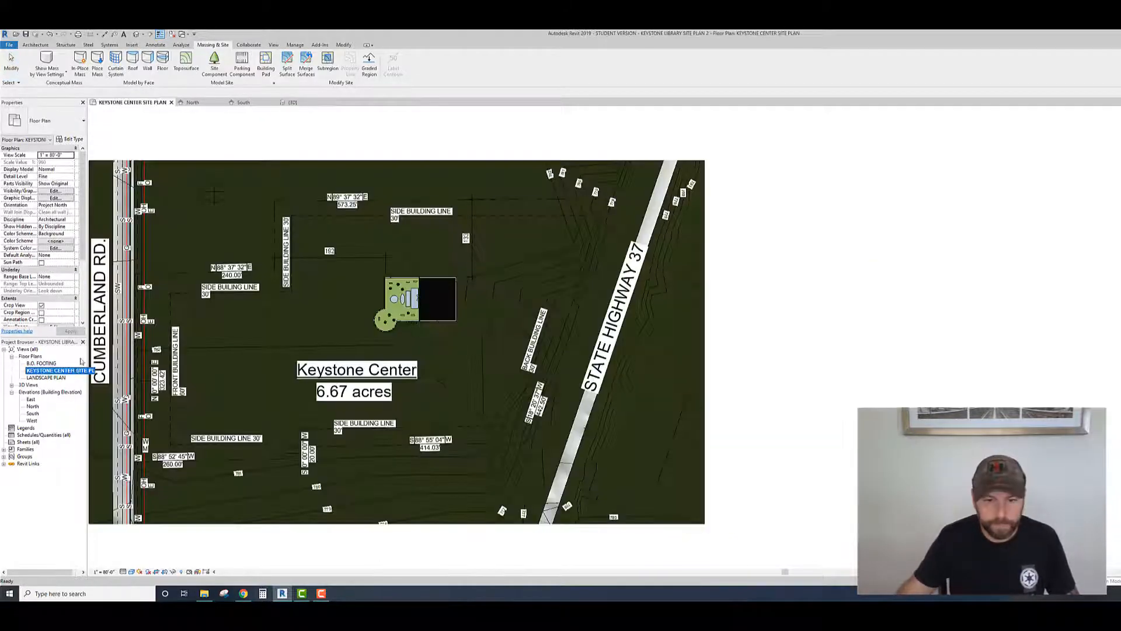
scroll(437, 315, "up", 5)
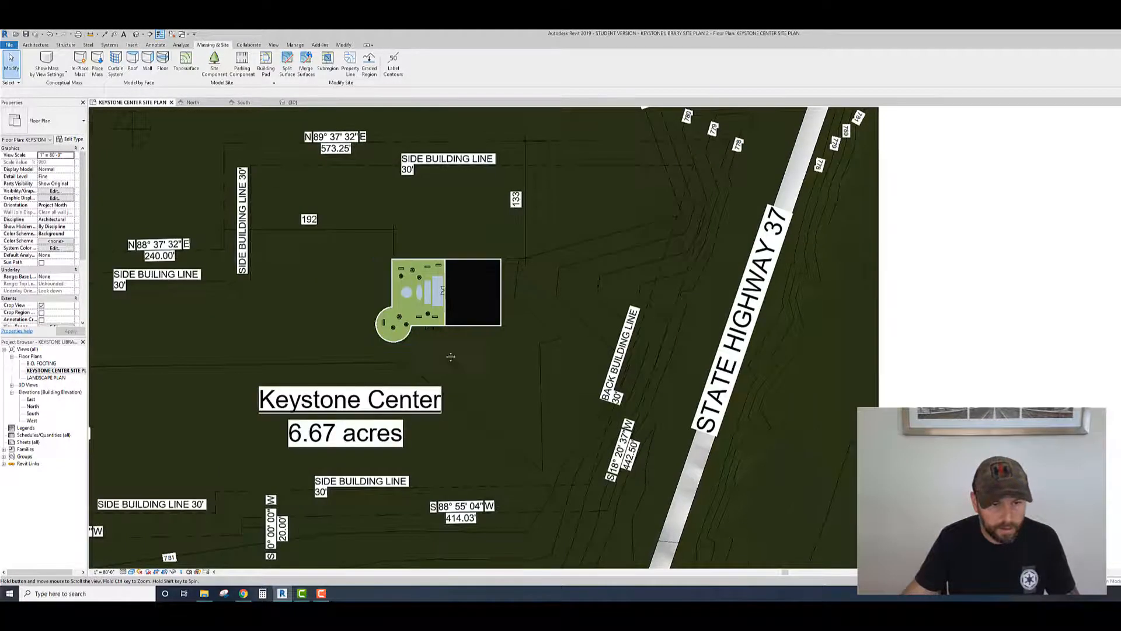
scroll(477, 362, "up", 1)
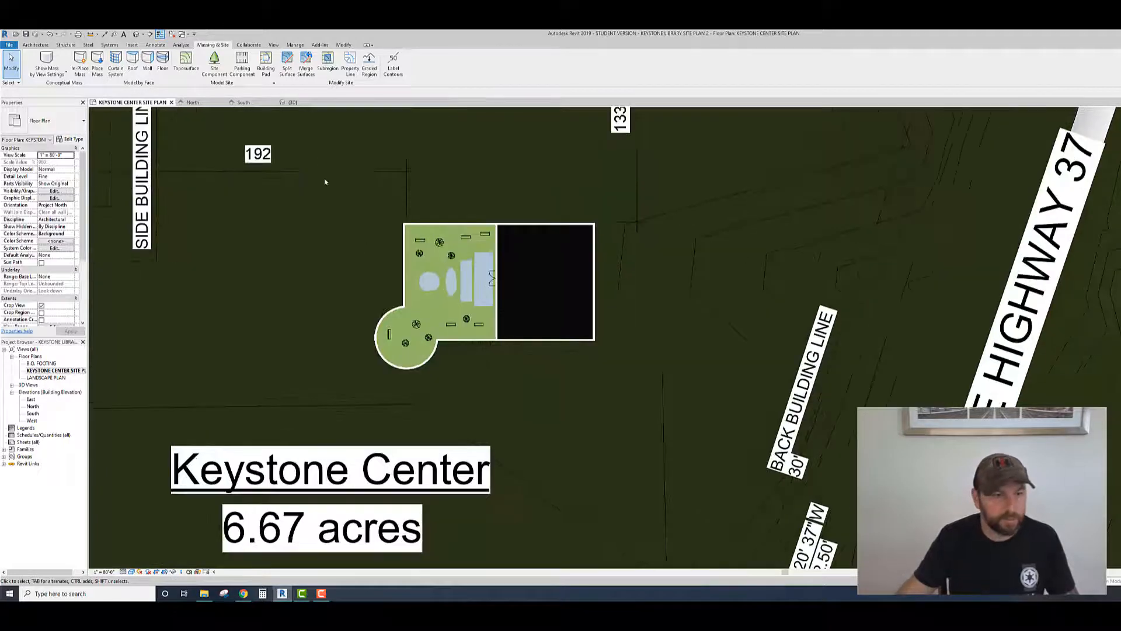
left_click(328, 60)
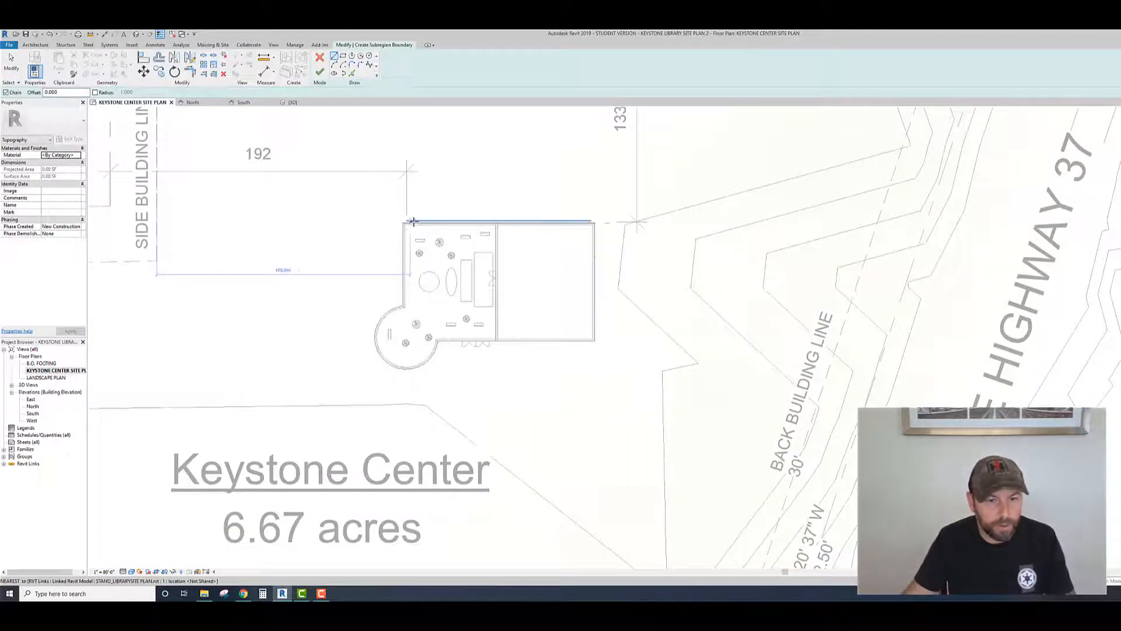
scroll(413, 222, "up", 4)
scroll(431, 281, "down", 1)
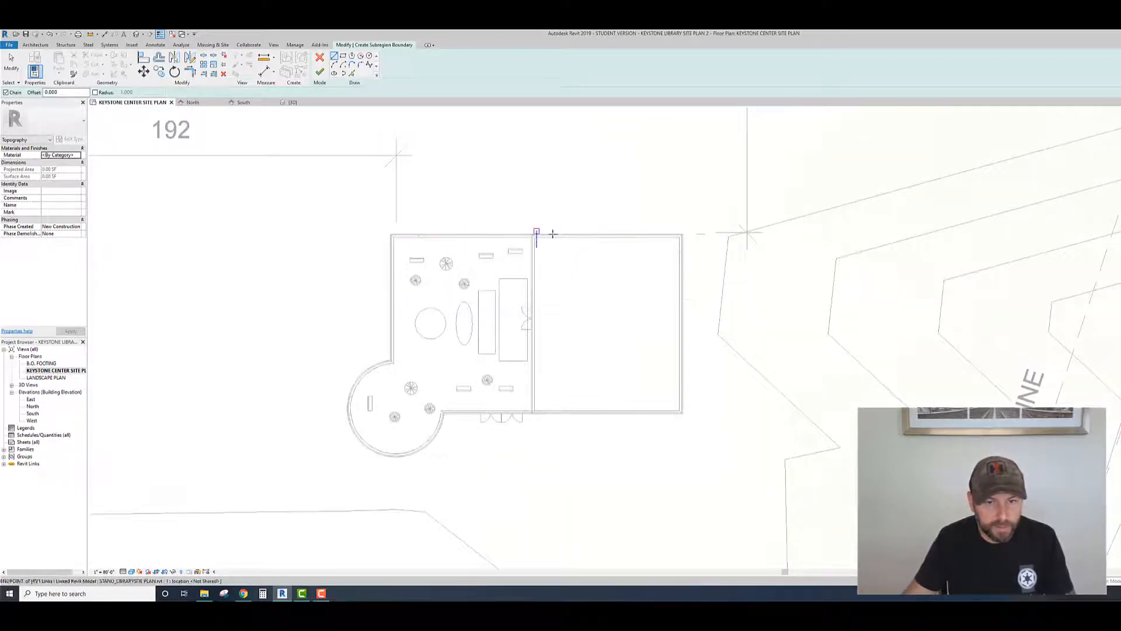
left_click(353, 73)
left_click(424, 235)
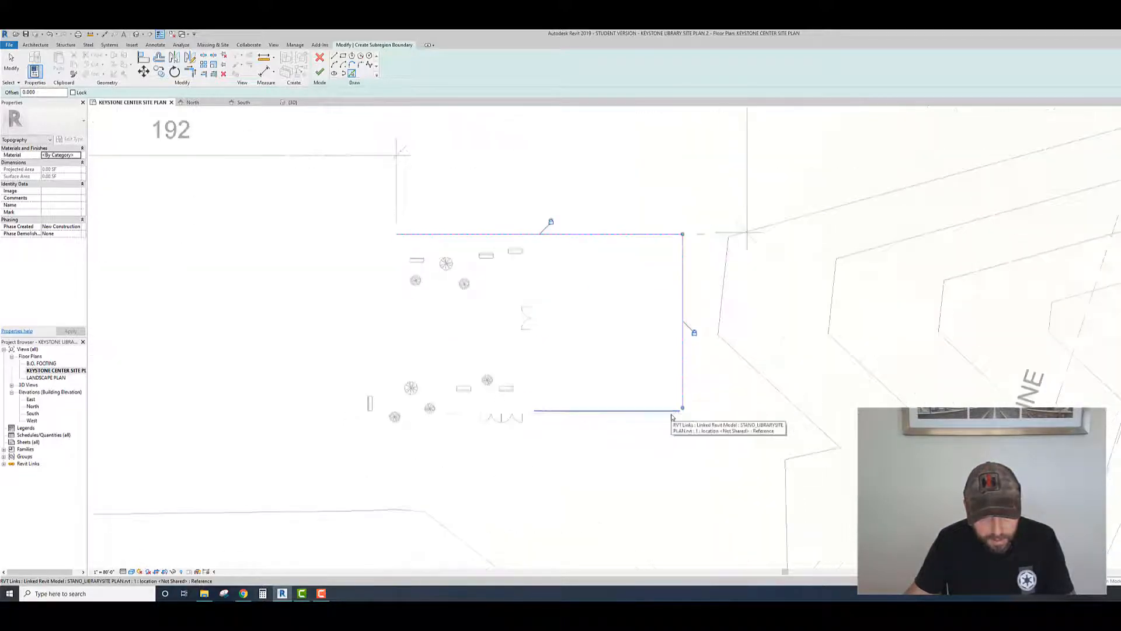
Step: Pick the outer edges of the library's south wall as subregion boundary lines, continuing past the entrance doors to the round corner
scroll(671, 417, "up", 2)
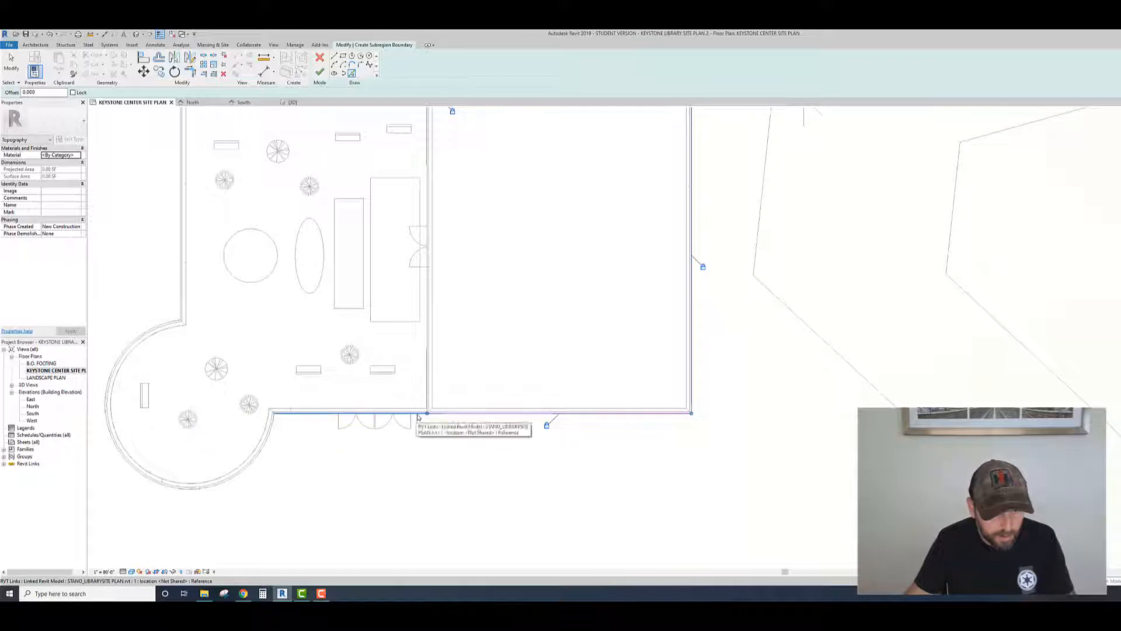
left_click(417, 414)
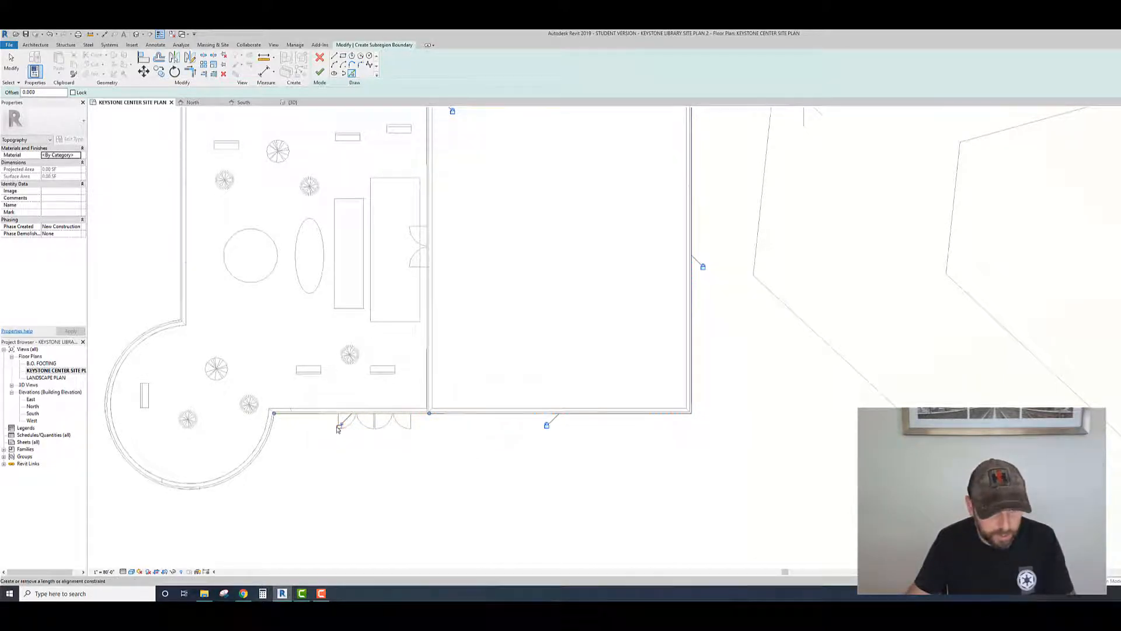
key("Escape")
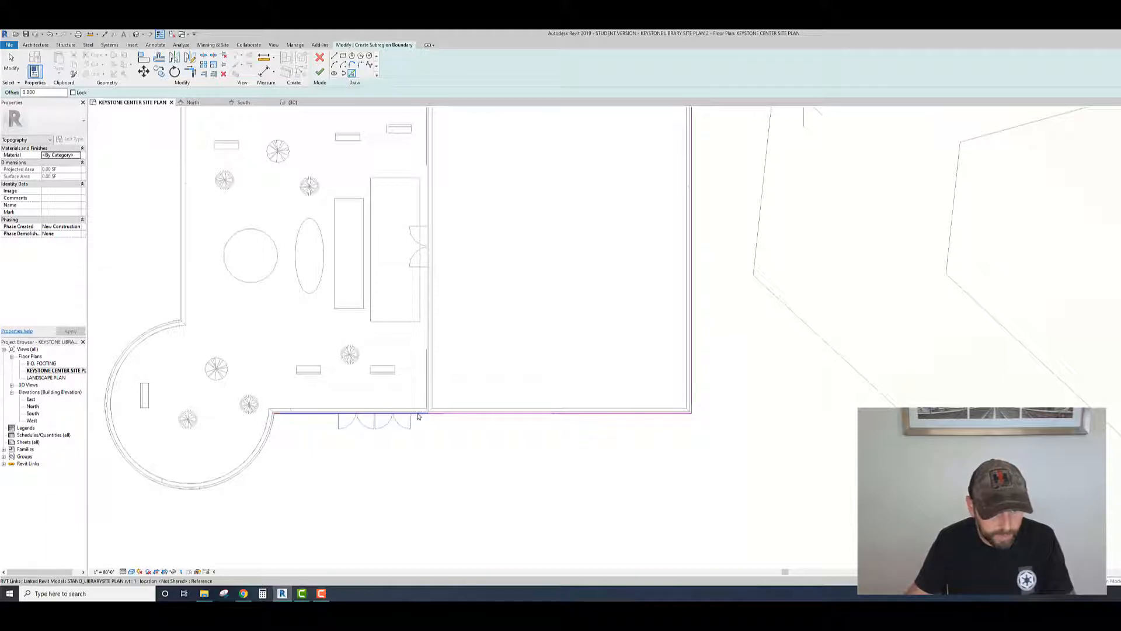
Step: Add the library's west wall edge and the outer arcs of its round southwest corner to the subregion boundary
scroll(417, 416, "down", 2)
scroll(438, 422, "up", 2)
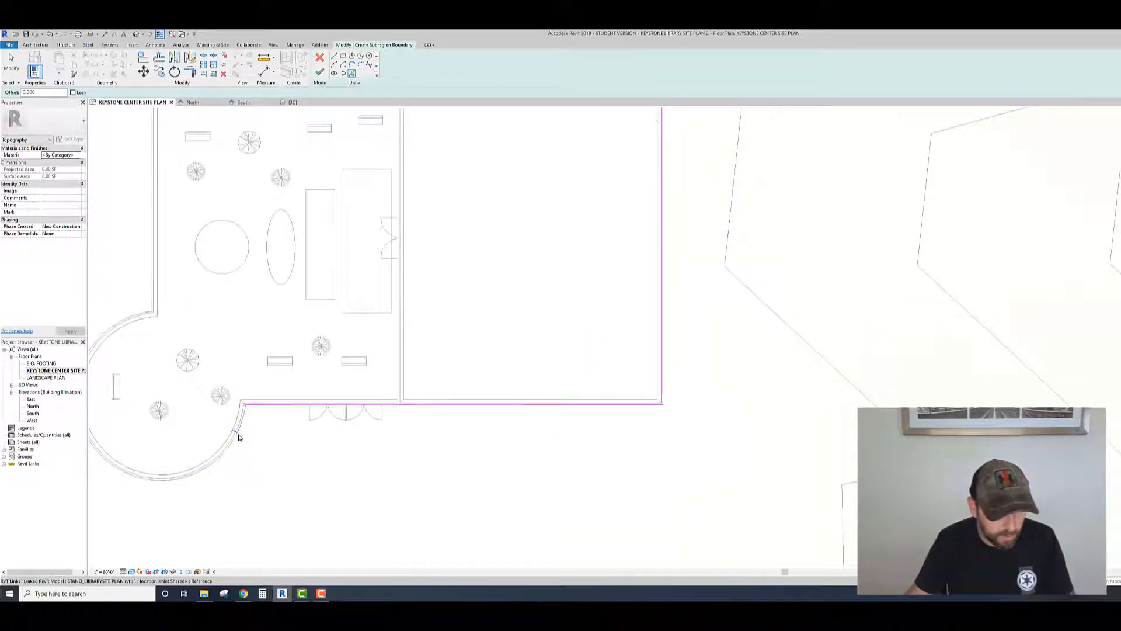
left_click(152, 205)
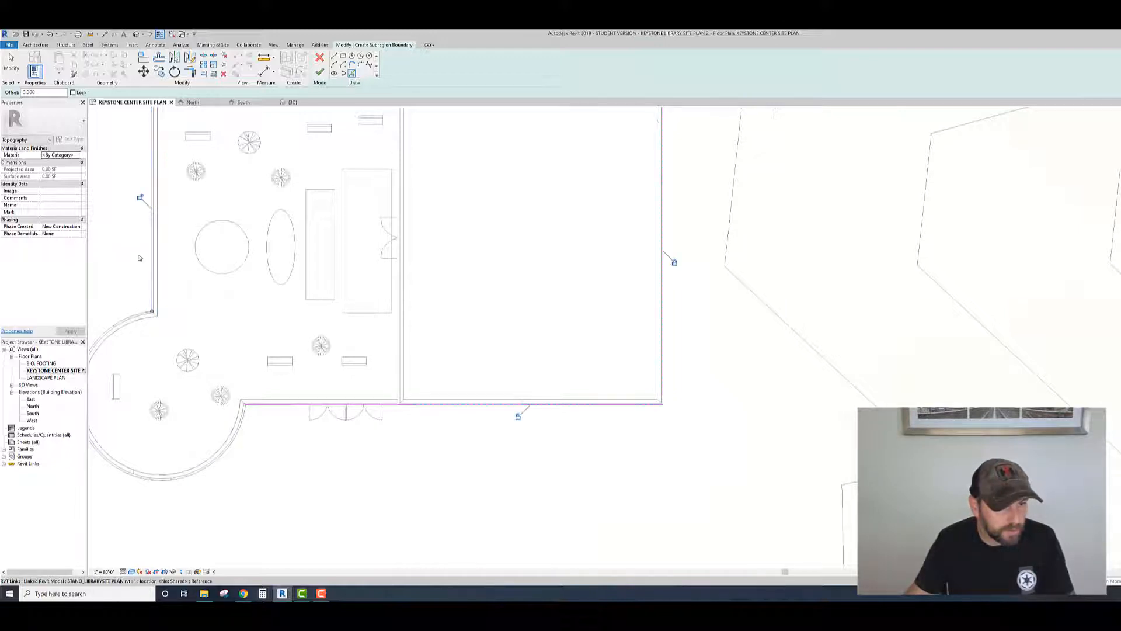
left_click(132, 316)
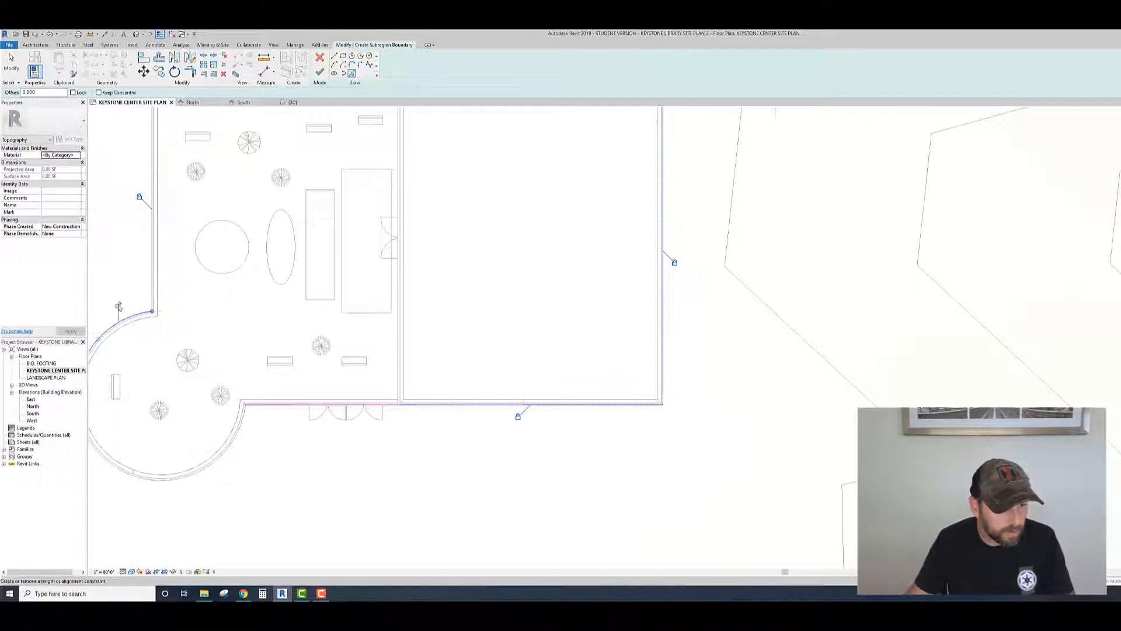
middle_click_drag(108, 467, 164, 446)
left_click(164, 447)
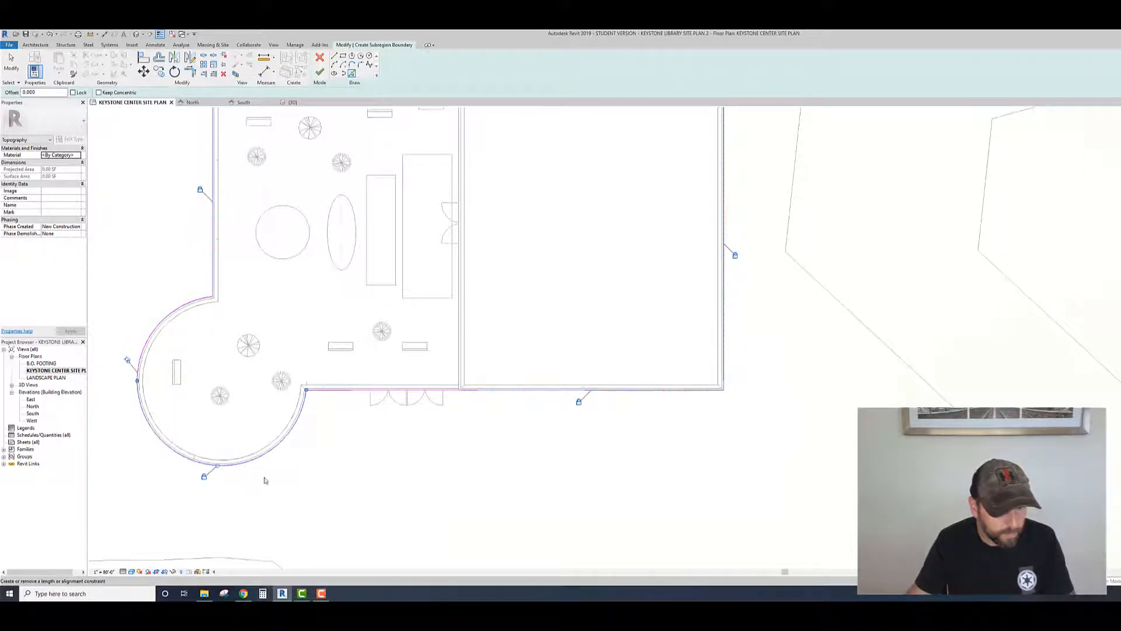
Step: Trim the two overlapping boundary lines along the library's south wall so they meet where the two building parts join
middle_click_drag(442, 435, 427, 515)
scroll(370, 283, "up", 2)
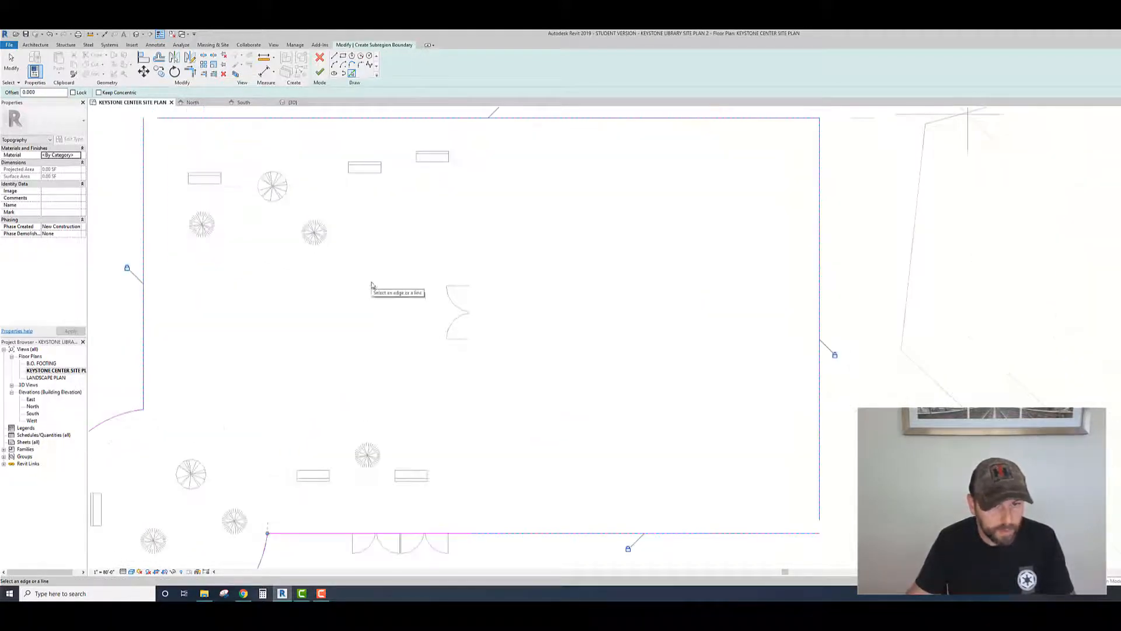
scroll(374, 292, "down", 2)
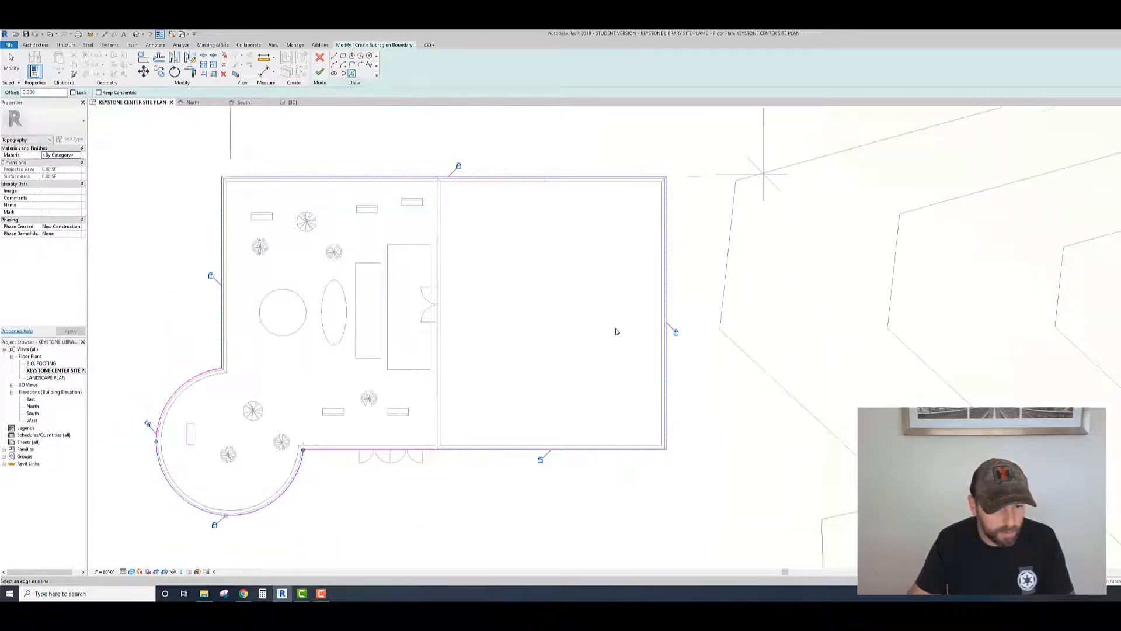
scroll(616, 331, "down", 1)
scroll(478, 453, "up", 3)
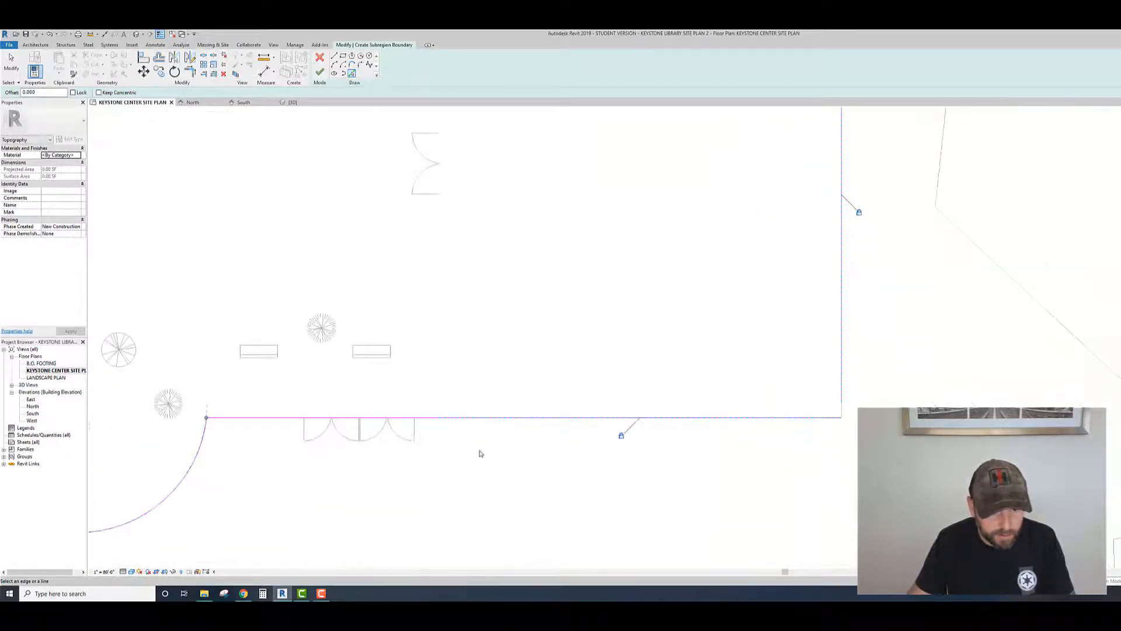
key("Escape")
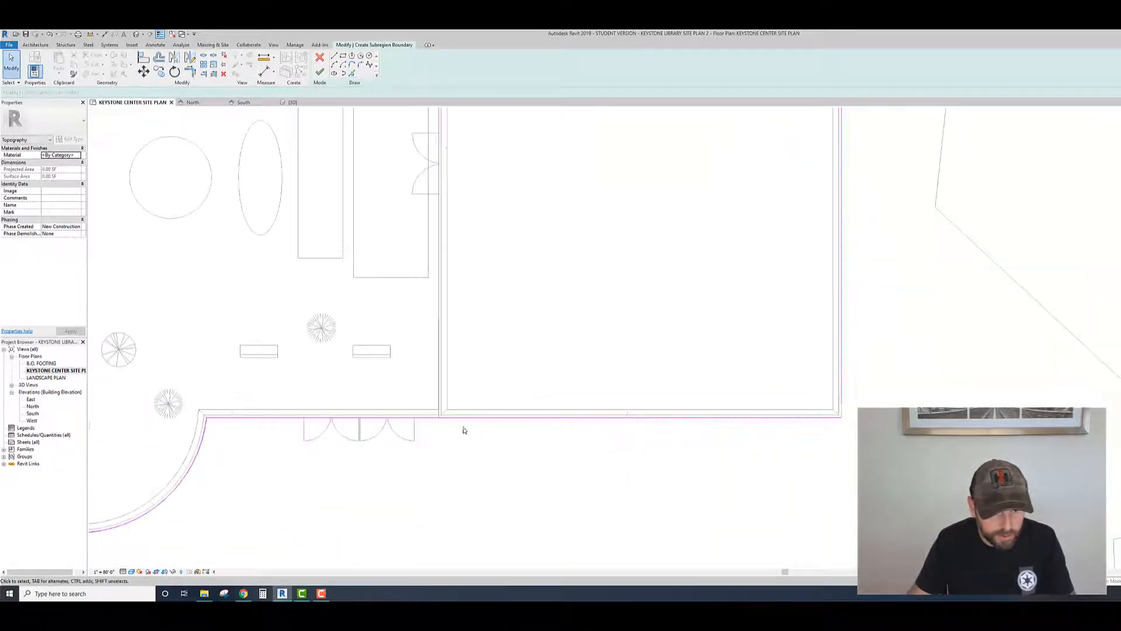
left_click(432, 422)
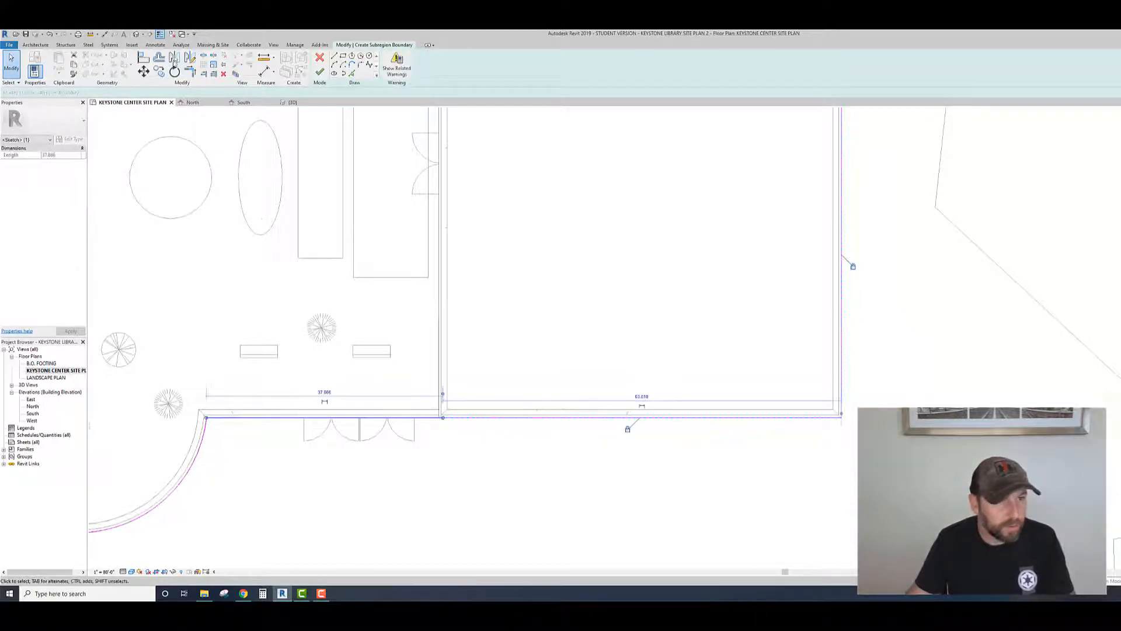
left_click(190, 72)
left_click(420, 419)
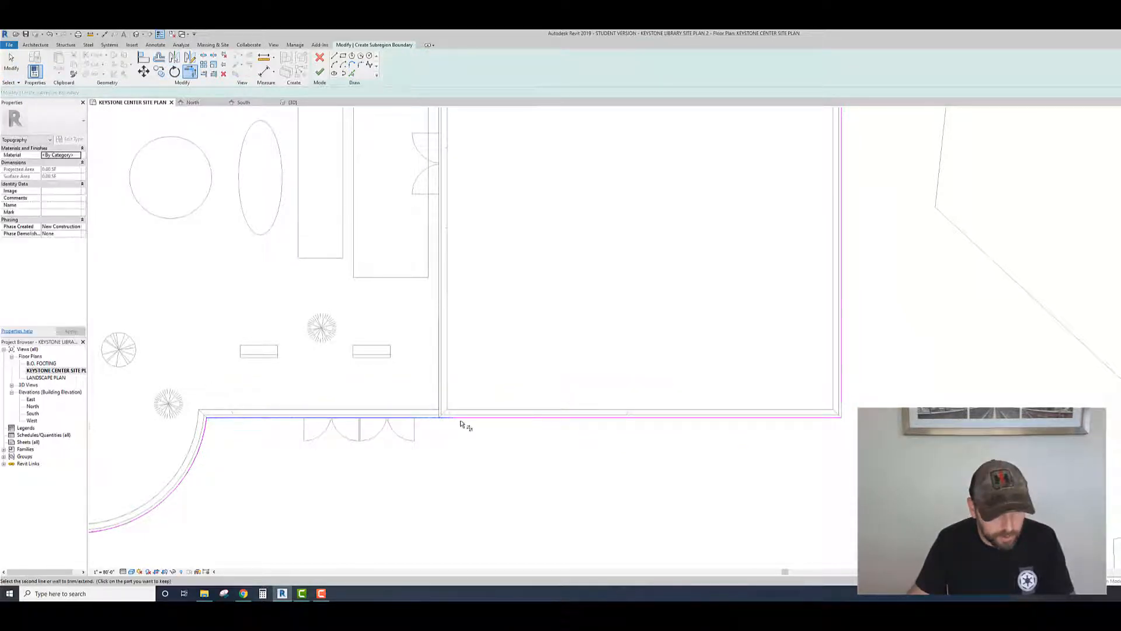
left_click(461, 420)
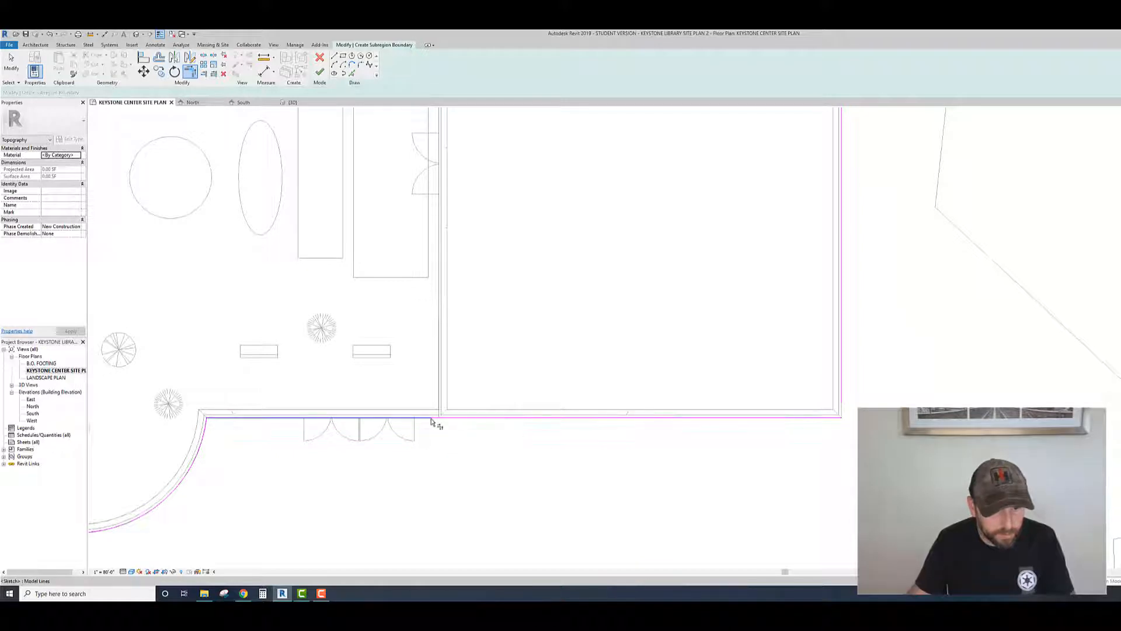
Step: Trim the boundary lines together at the library's southeast corner and finish the subregion
scroll(514, 457, "down", 2)
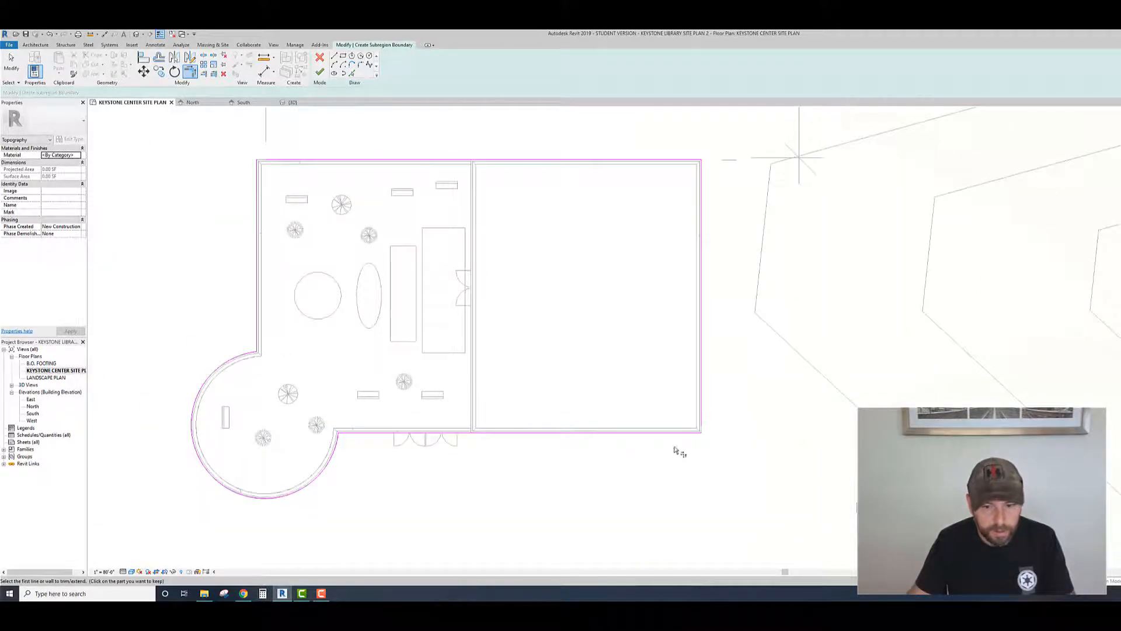
scroll(694, 440, "up", 2)
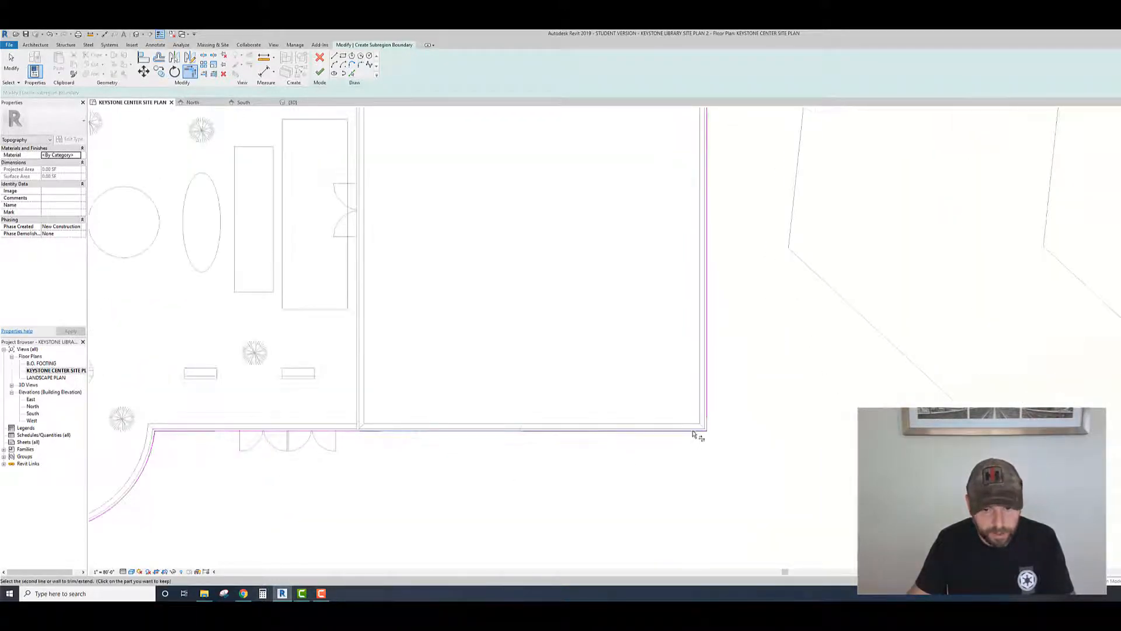
scroll(639, 480, "down", 2)
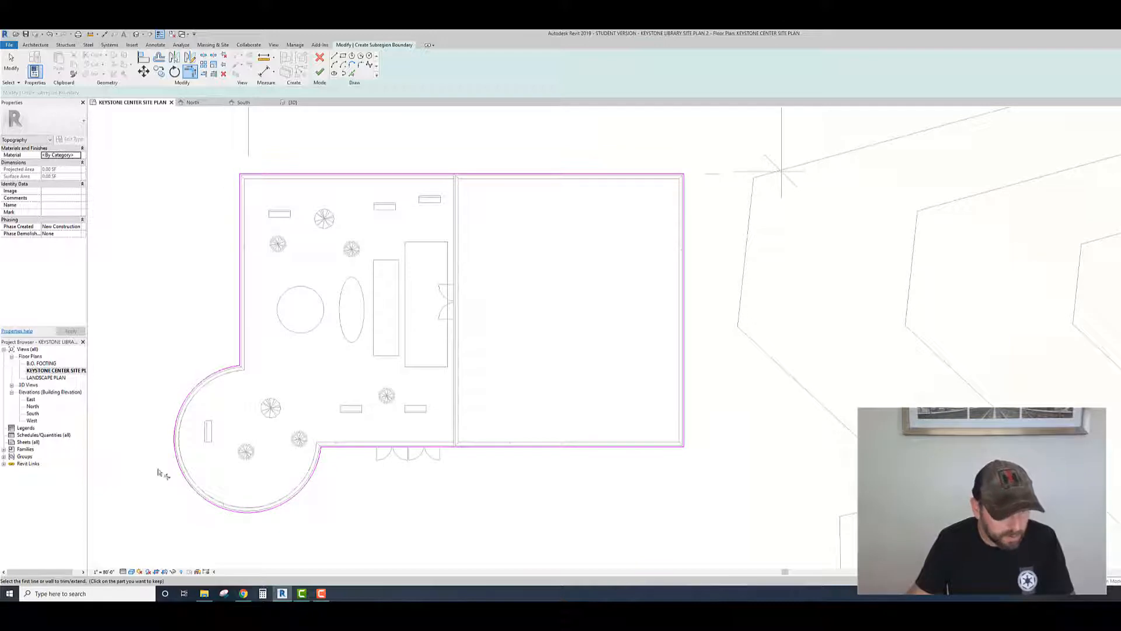
left_click(322, 74)
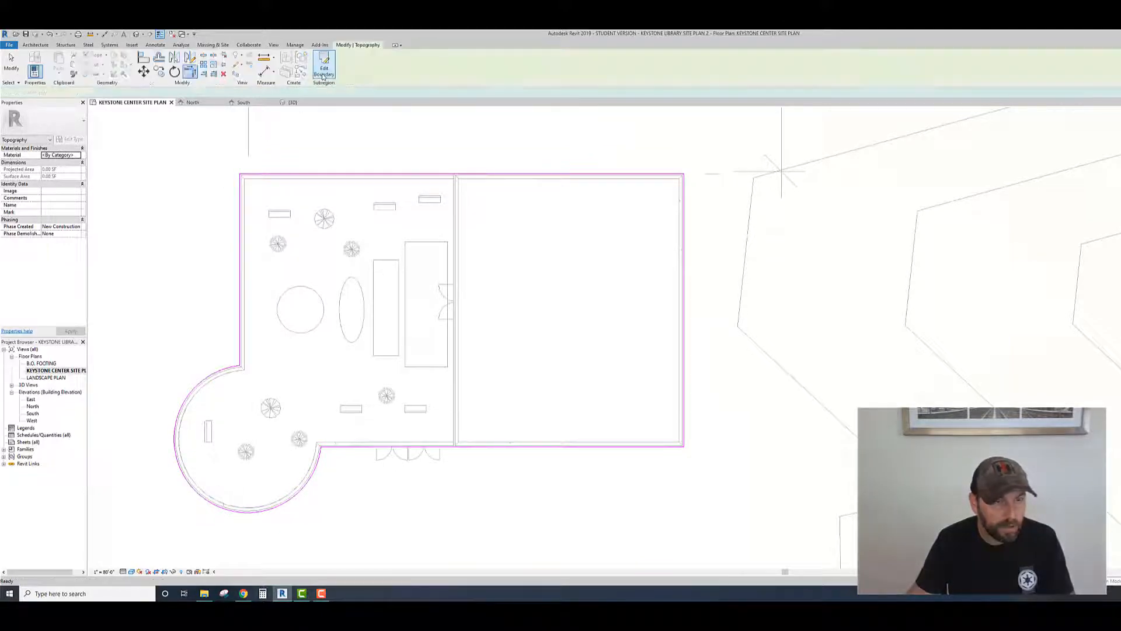
scroll(302, 366, "down", 2)
scroll(302, 366, "down", 1)
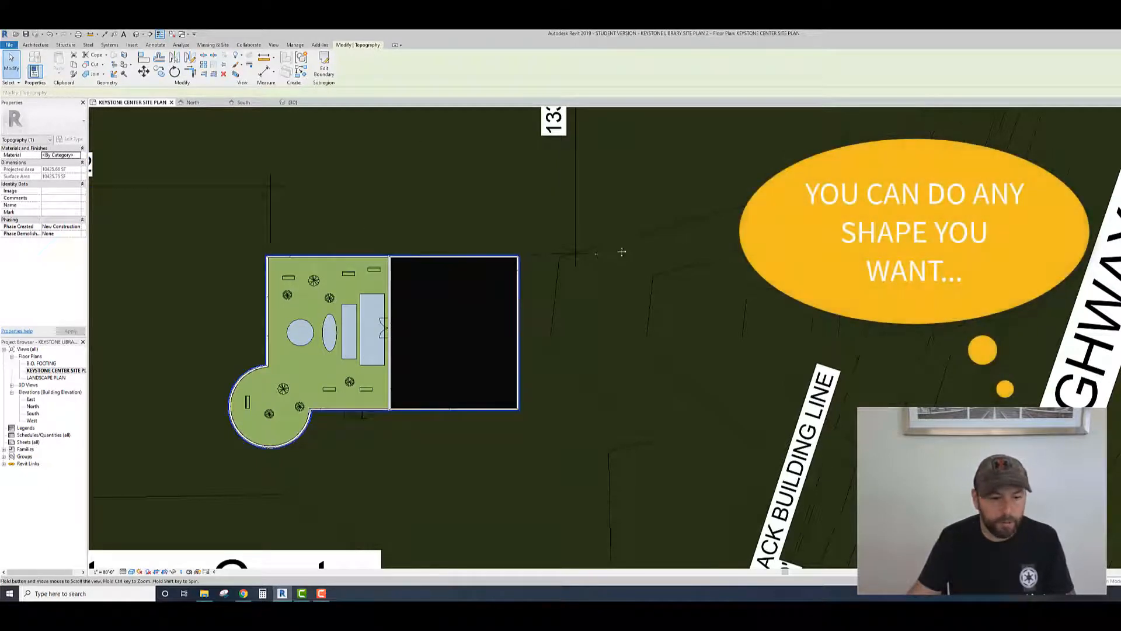
Step: Create a rectangular subregion around the library, about 172 feet wide and extending past every side of the building
middle_click_drag(621, 250, 668, 243)
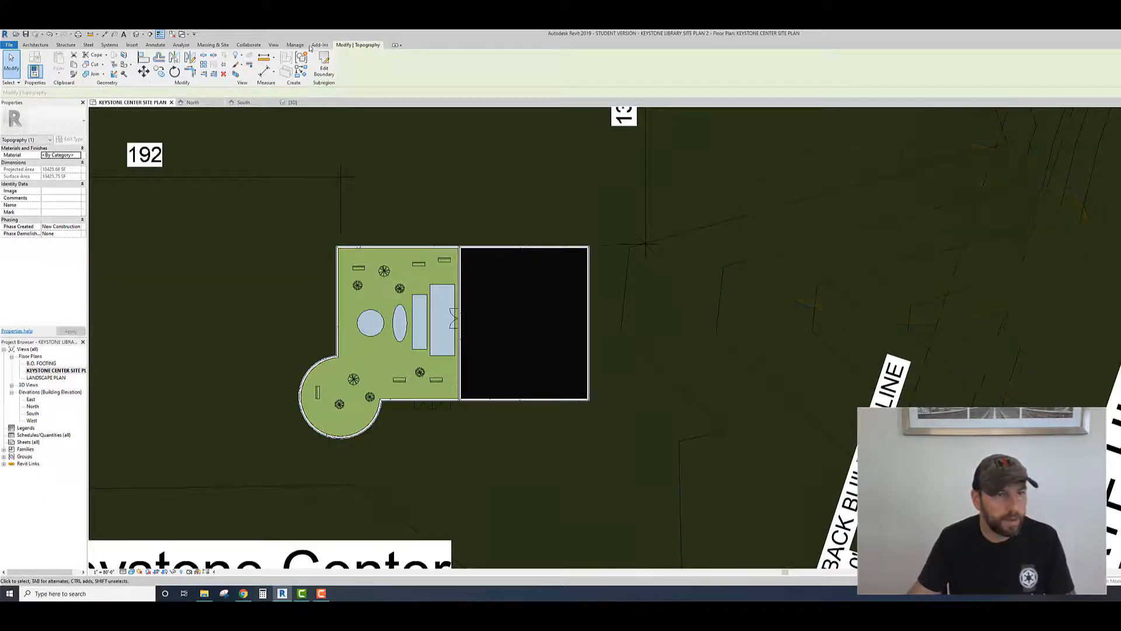
left_click(213, 46)
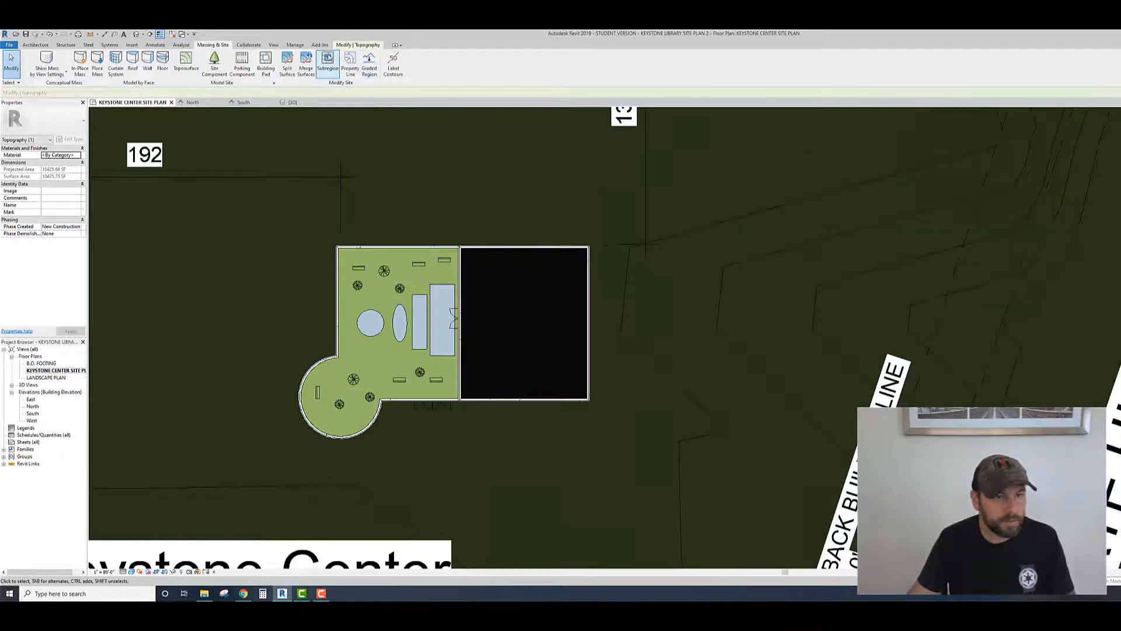
left_click(328, 63)
left_click(343, 57)
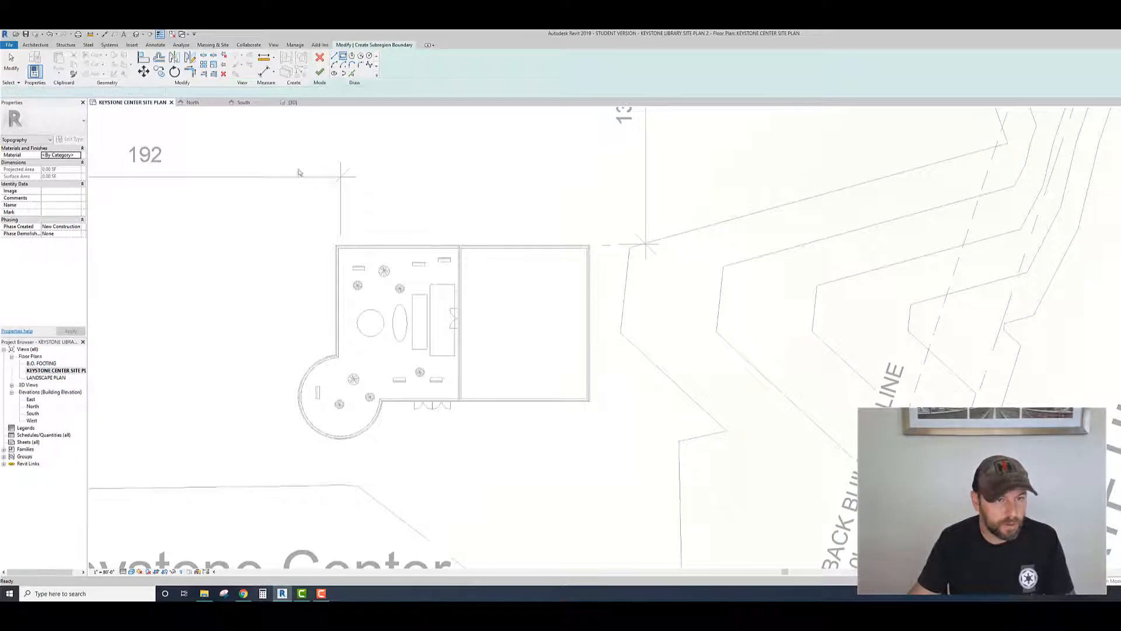
left_click(265, 229)
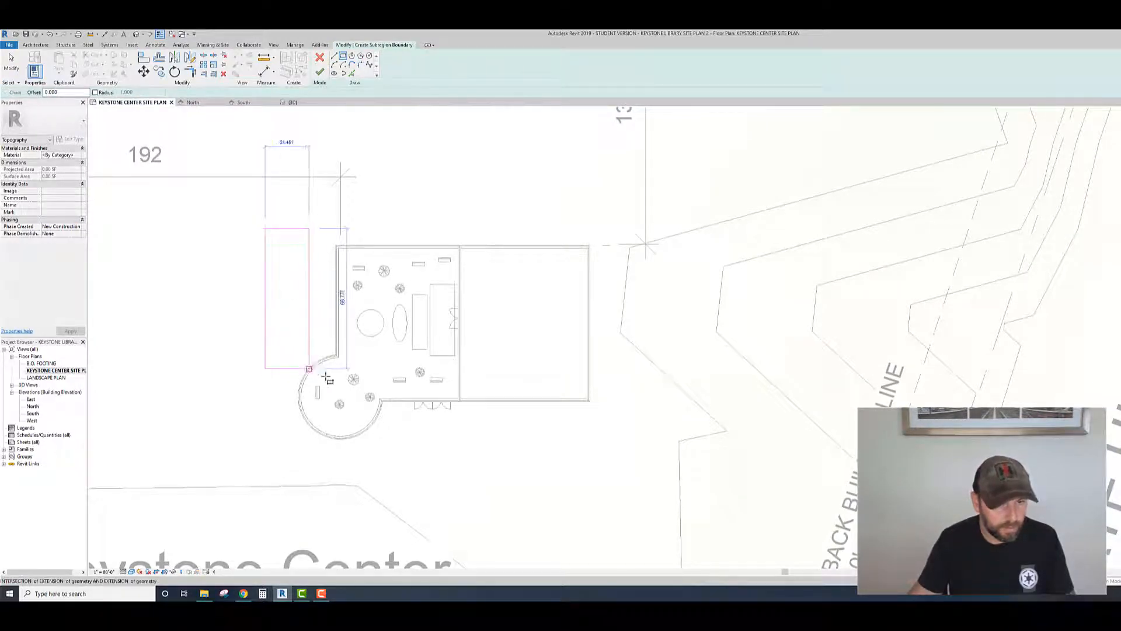
left_click(619, 457)
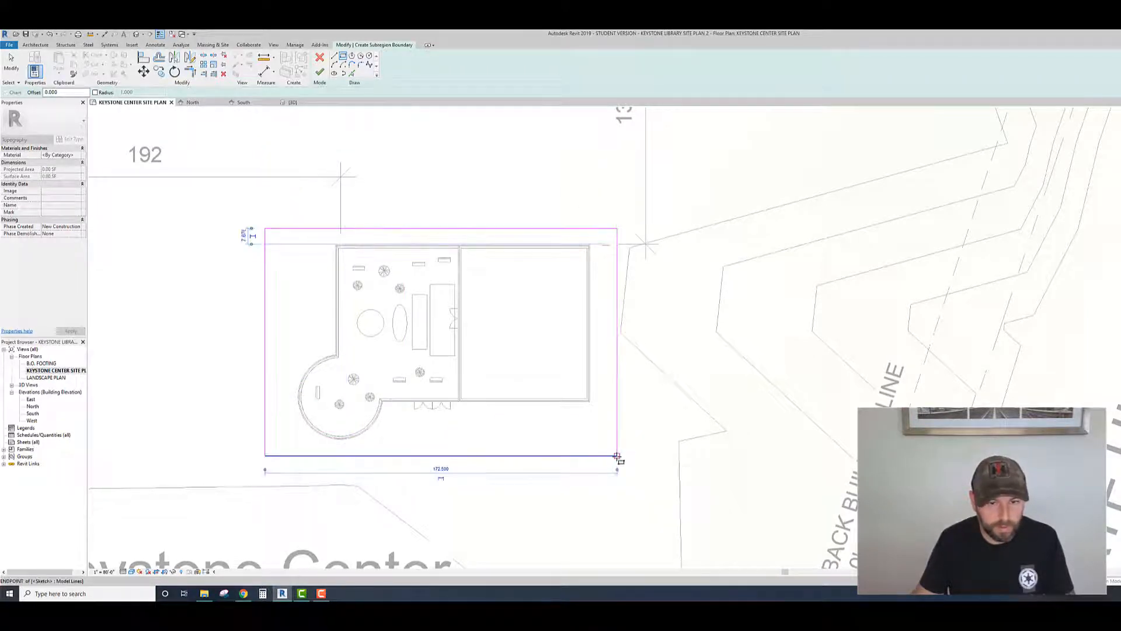
left_click(321, 74)
scroll(170, 368, "down", 3)
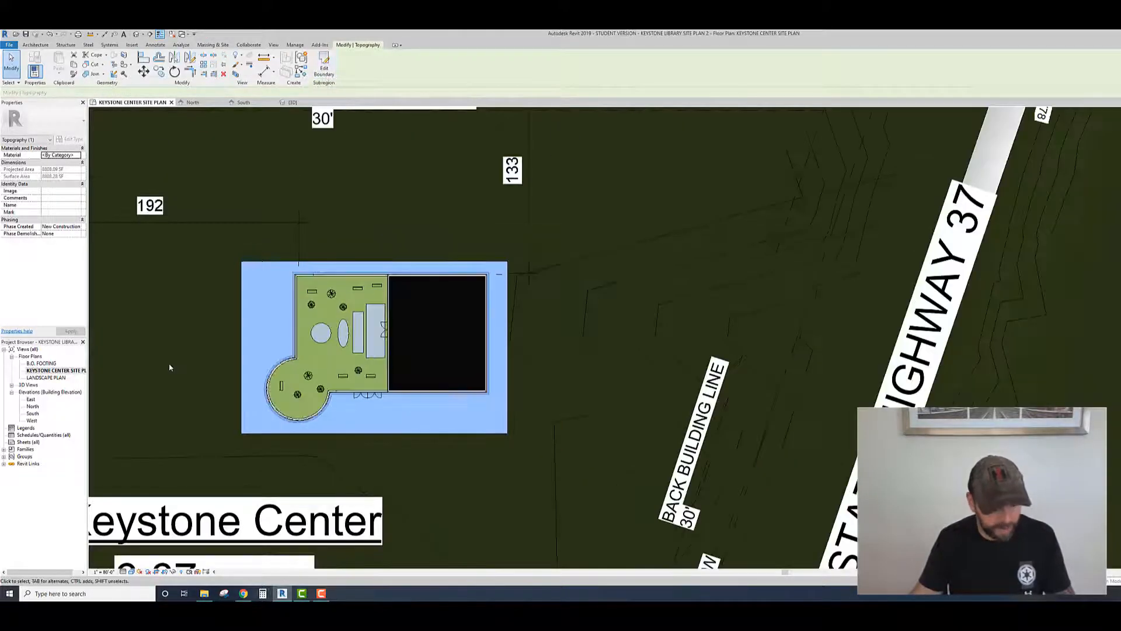
Step: Assign the Concrete material to the rectangular subregion around the library, using its render appearance for shading
middle_click_drag(209, 359, 220, 307)
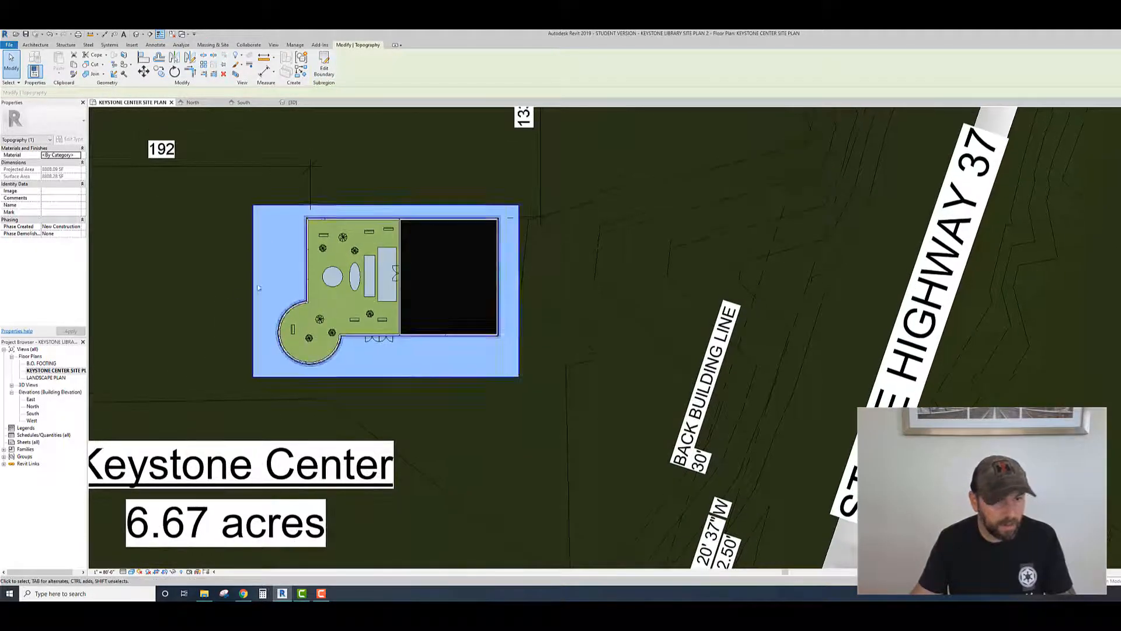
left_click(268, 283)
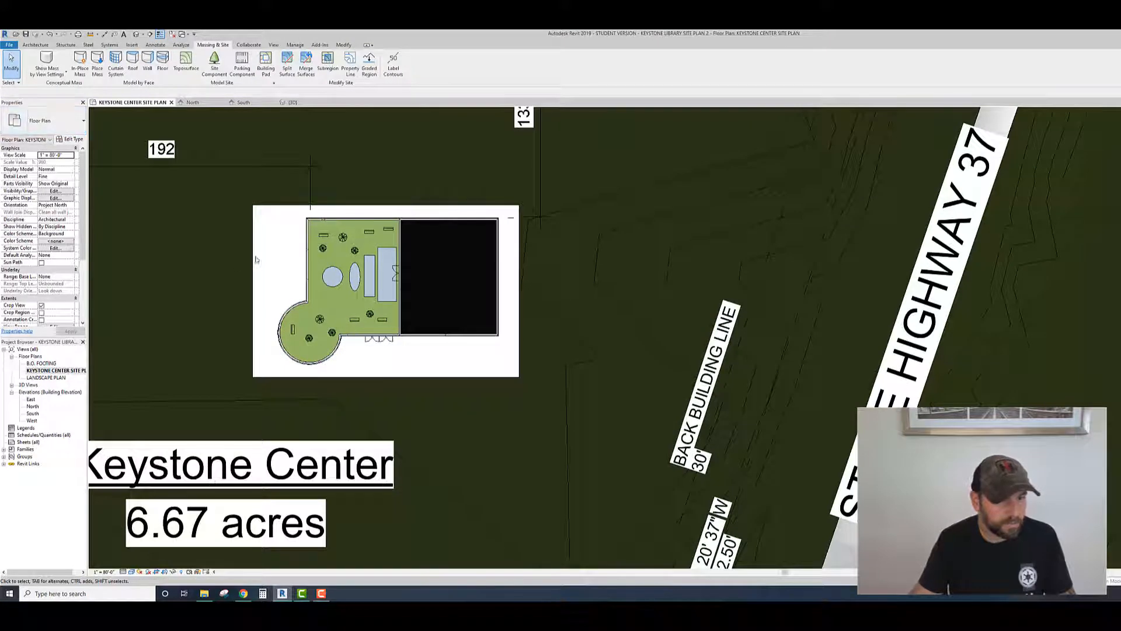
scroll(282, 280, "down", 2)
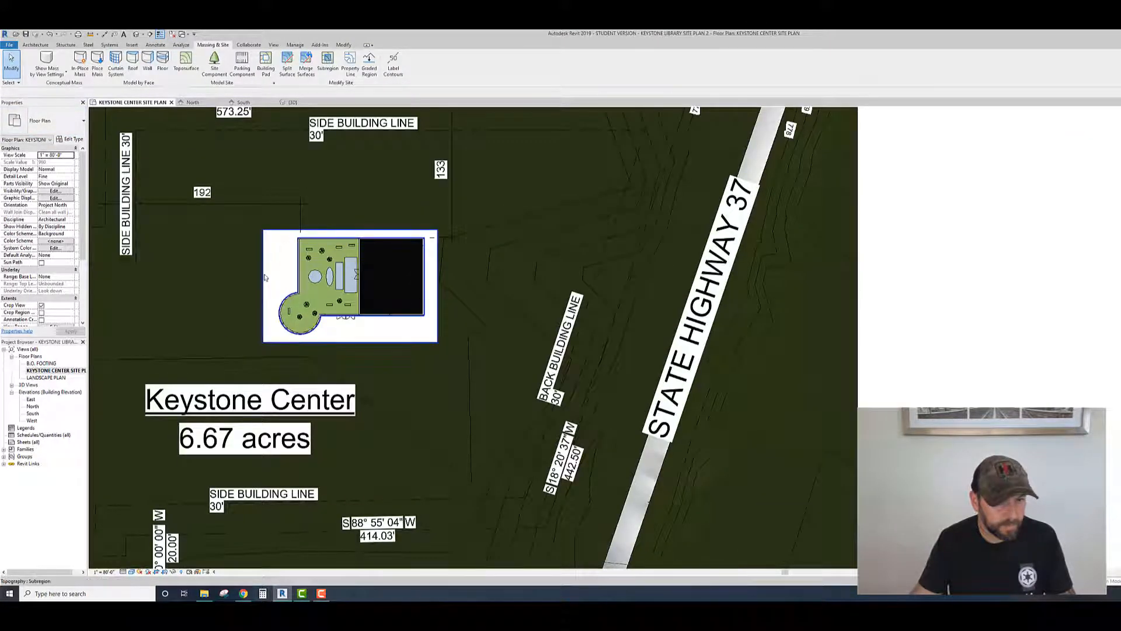
left_click(265, 276)
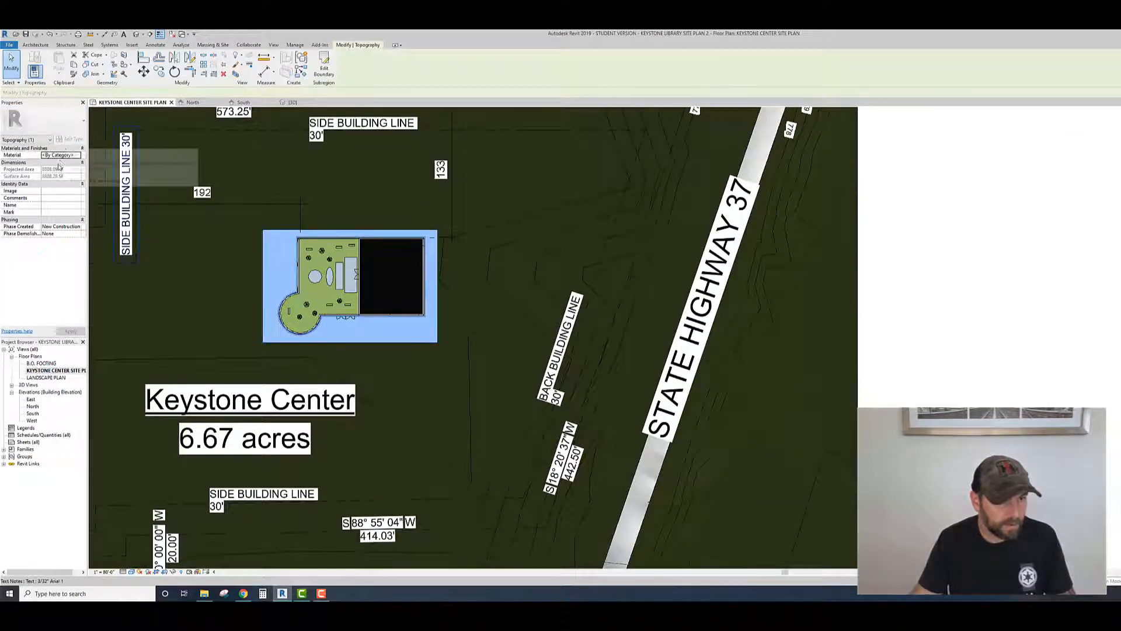
left_click(78, 156)
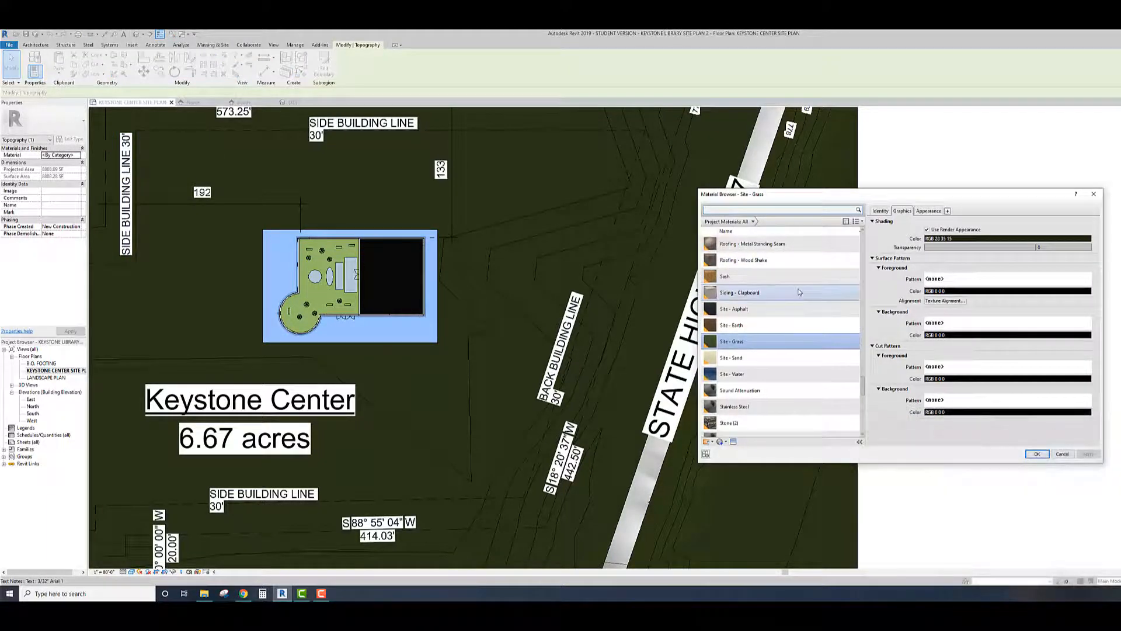
scroll(799, 292, "up", 8)
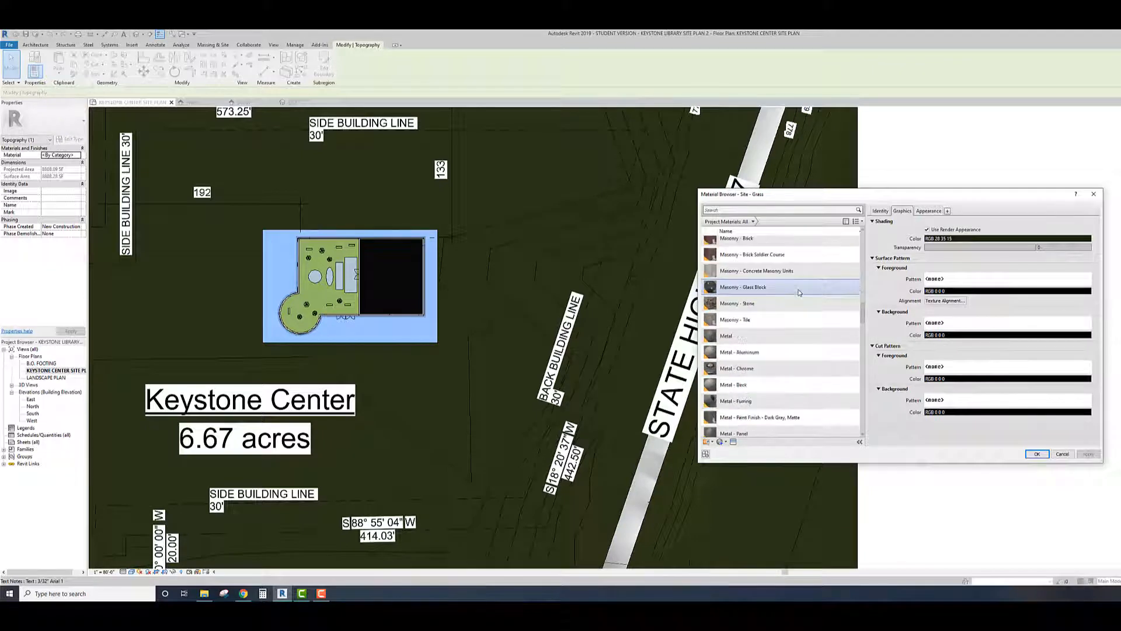
scroll(799, 292, "up", 9)
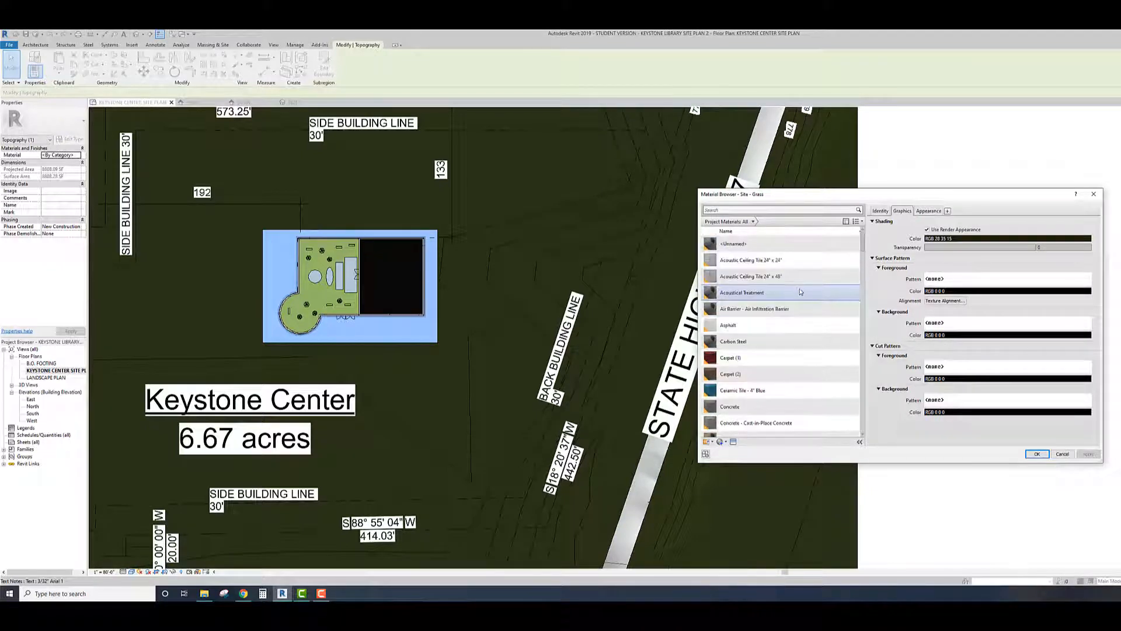
scroll(804, 326, "down", 3)
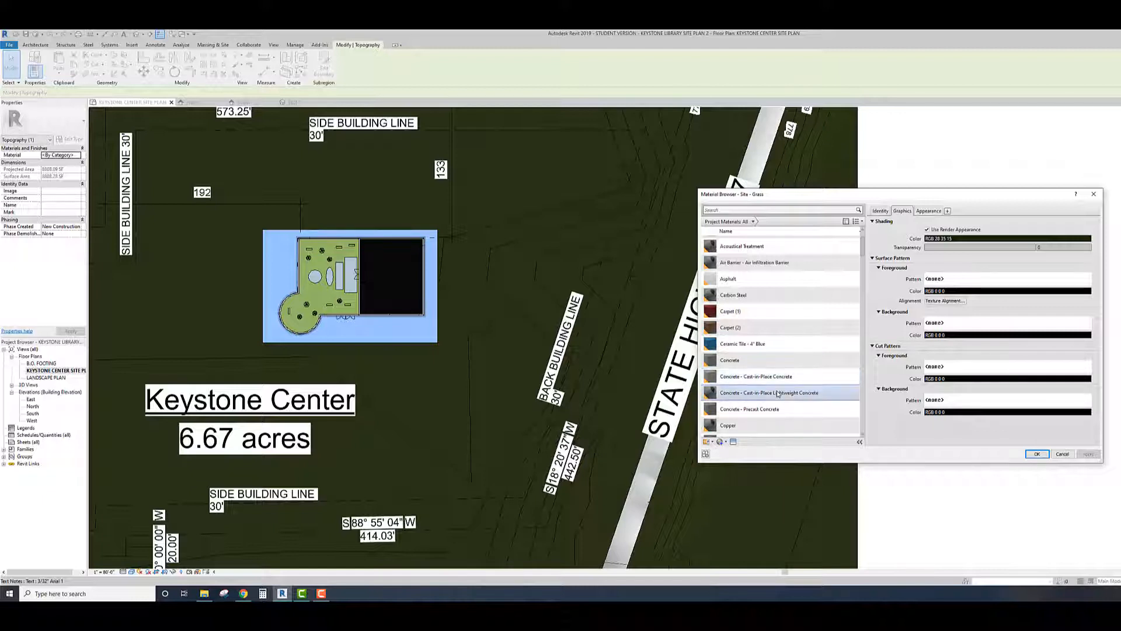
left_click(739, 360)
left_click(927, 230)
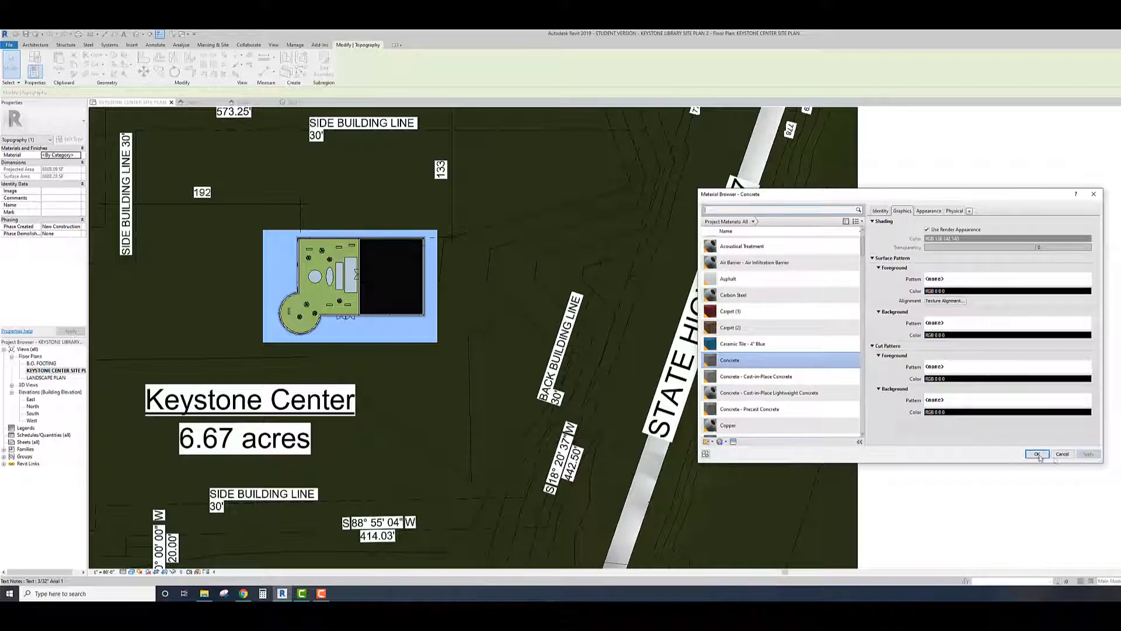
left_click(1037, 455)
left_click(424, 397)
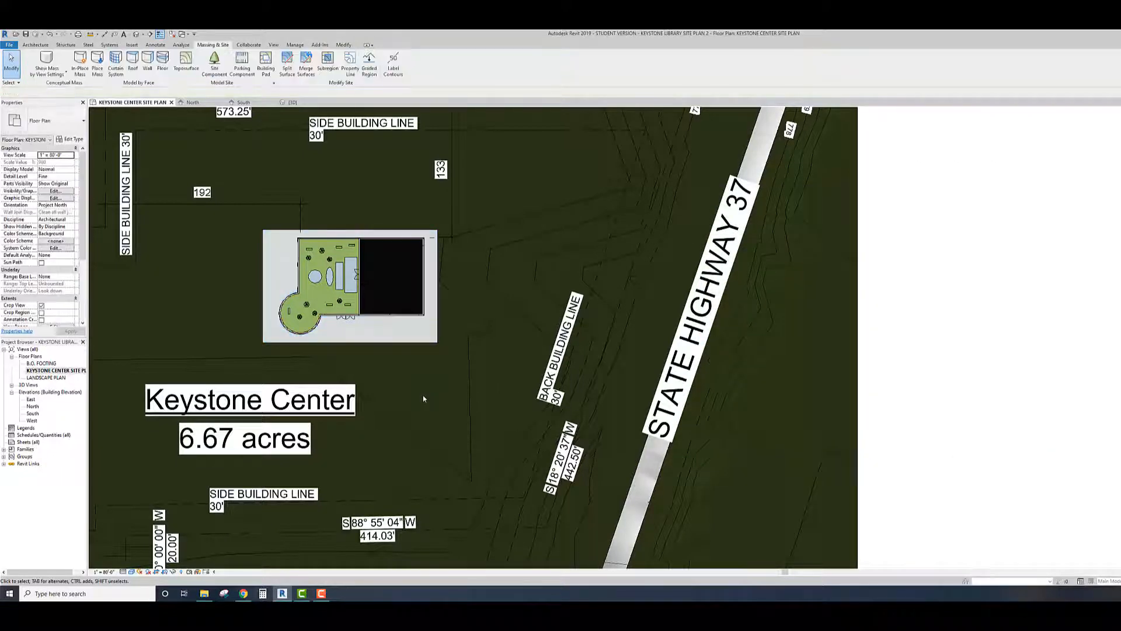
Step: Open the 3D view and examine the library's paved surround and the ground between the building and the west road
left_click(136, 35)
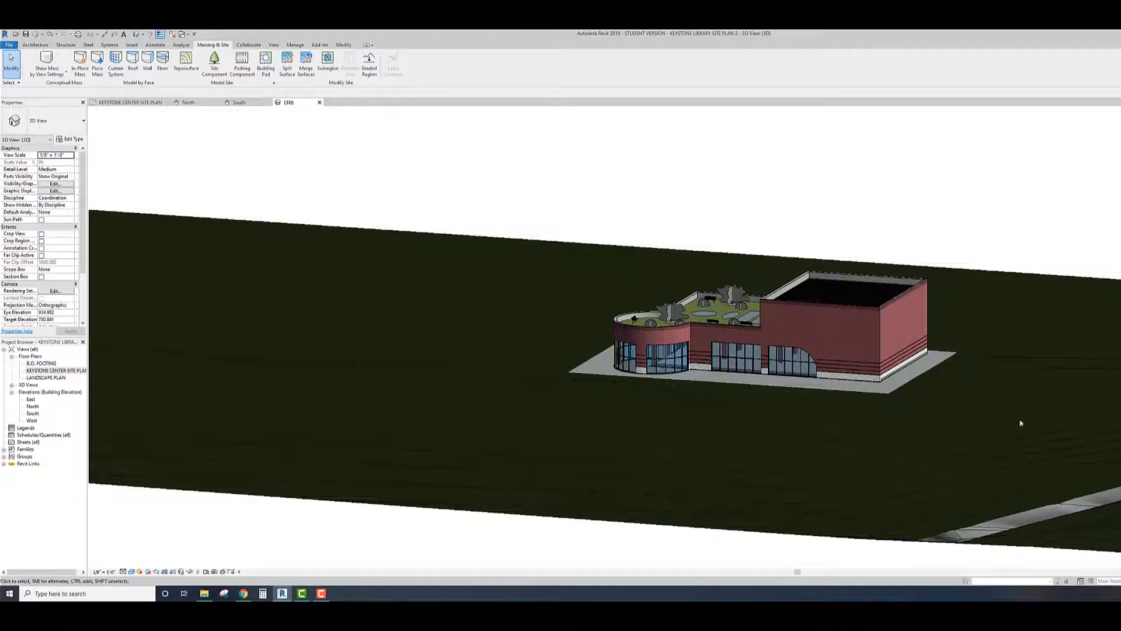
scroll(795, 414, "up", 2)
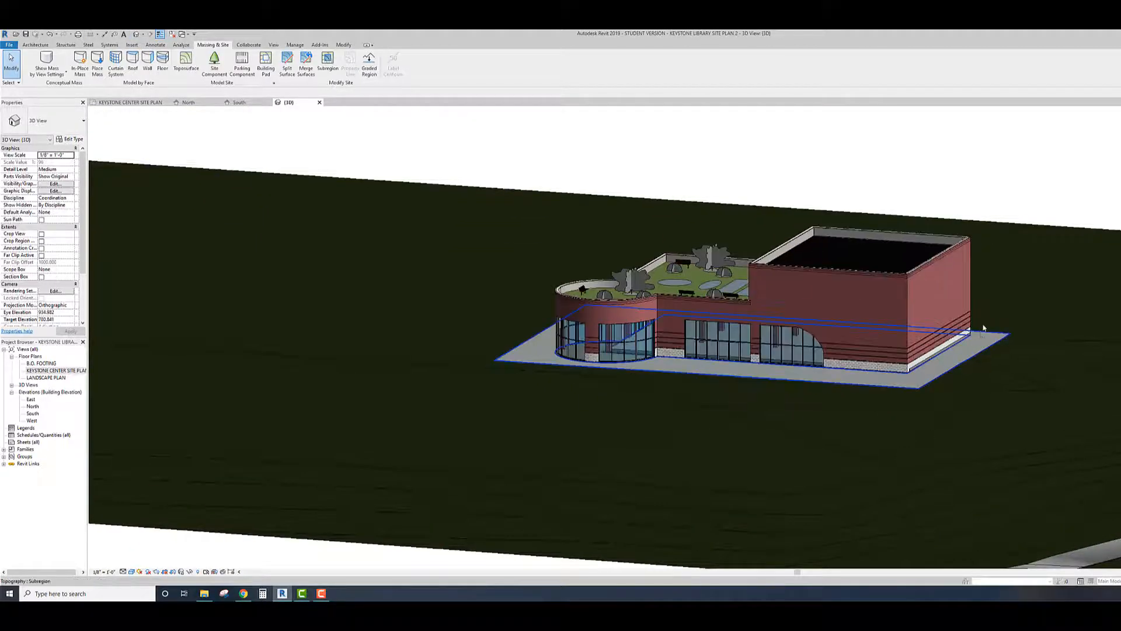
scroll(611, 381, "down", 1)
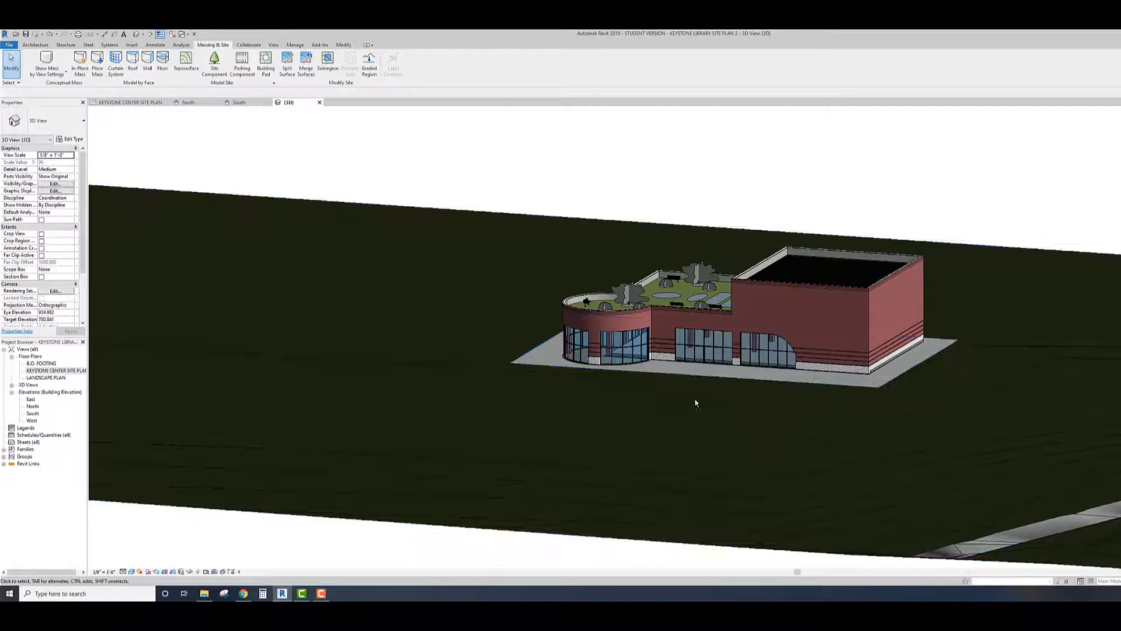
middle_click_drag(696, 403, 736, 476, "shift")
scroll(894, 420, "down", 2)
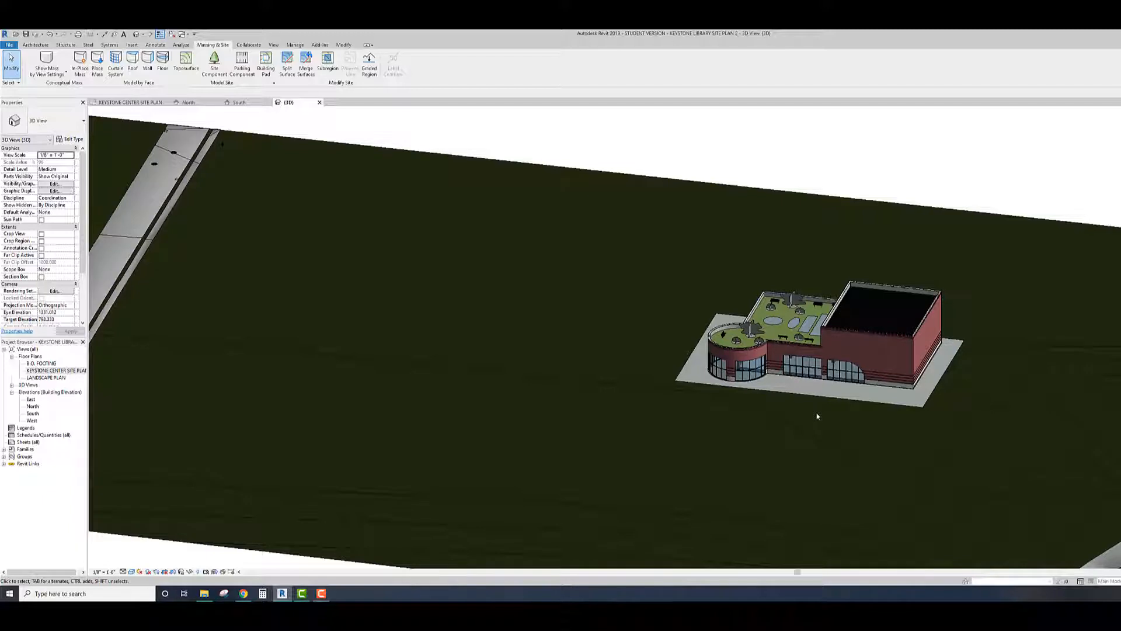
middle_click_drag(506, 405, 608, 396)
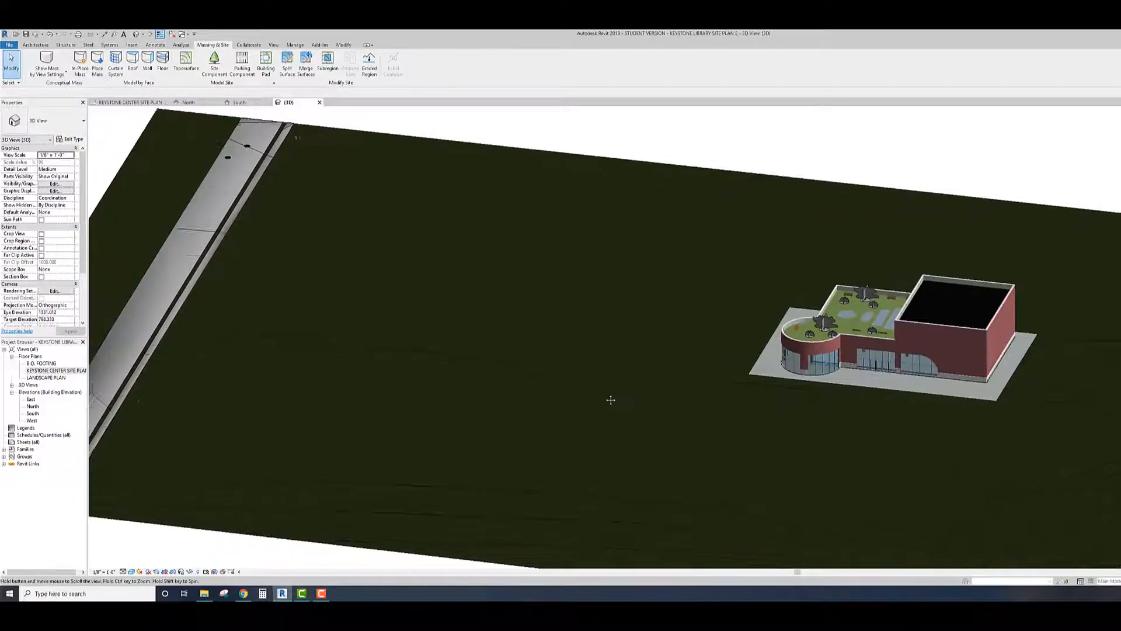
middle_click_drag(781, 447, 678, 453)
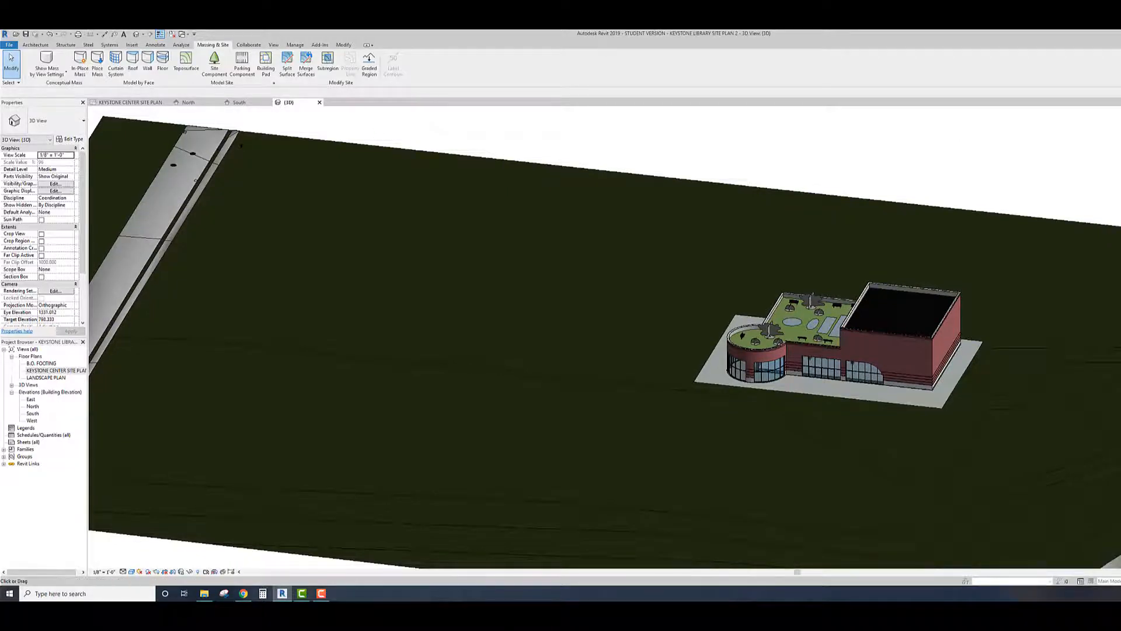
Step: From the top view, start a subregion with a rectangle about 172 by 93 feet against the south edge of the concrete surround
scroll(771, 372, "up", 6)
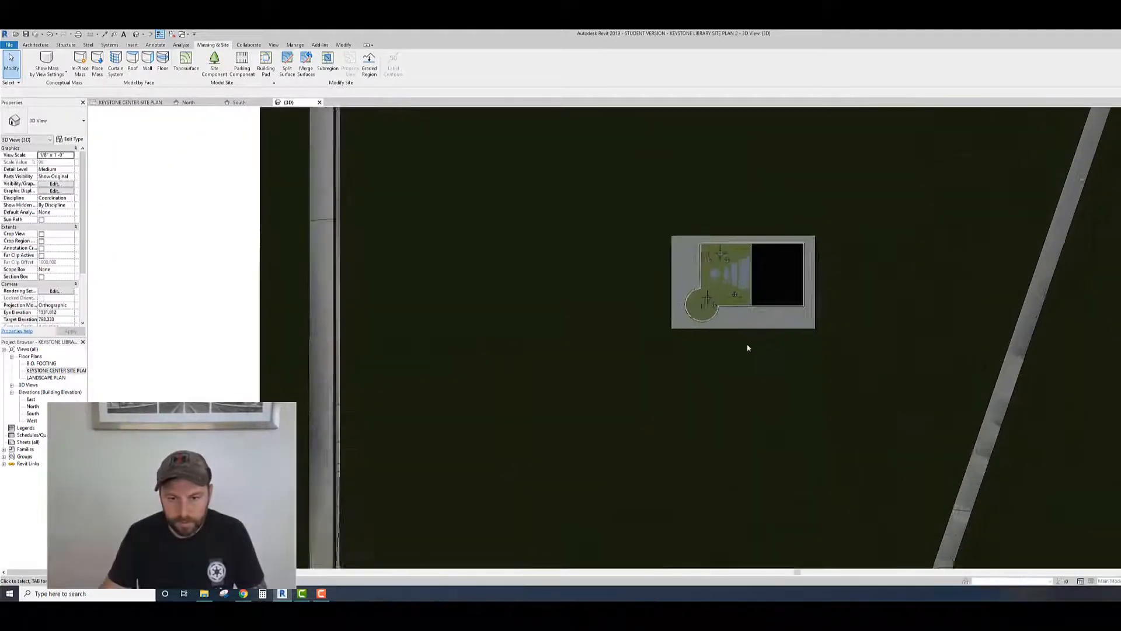
middle_click_drag(731, 376, 687, 448)
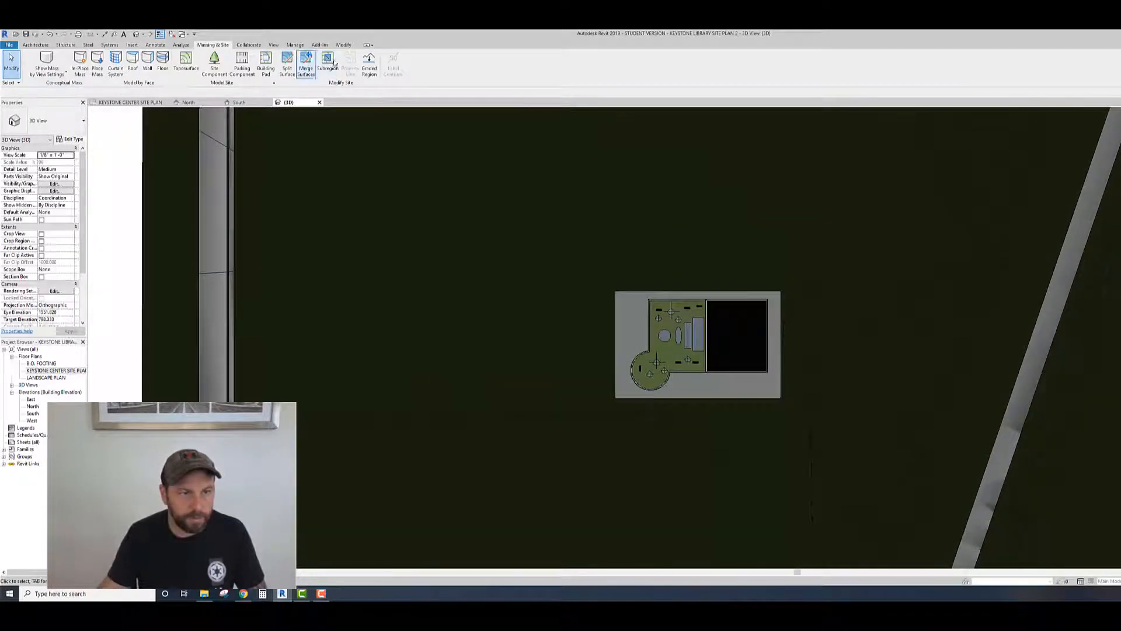
left_click(327, 61)
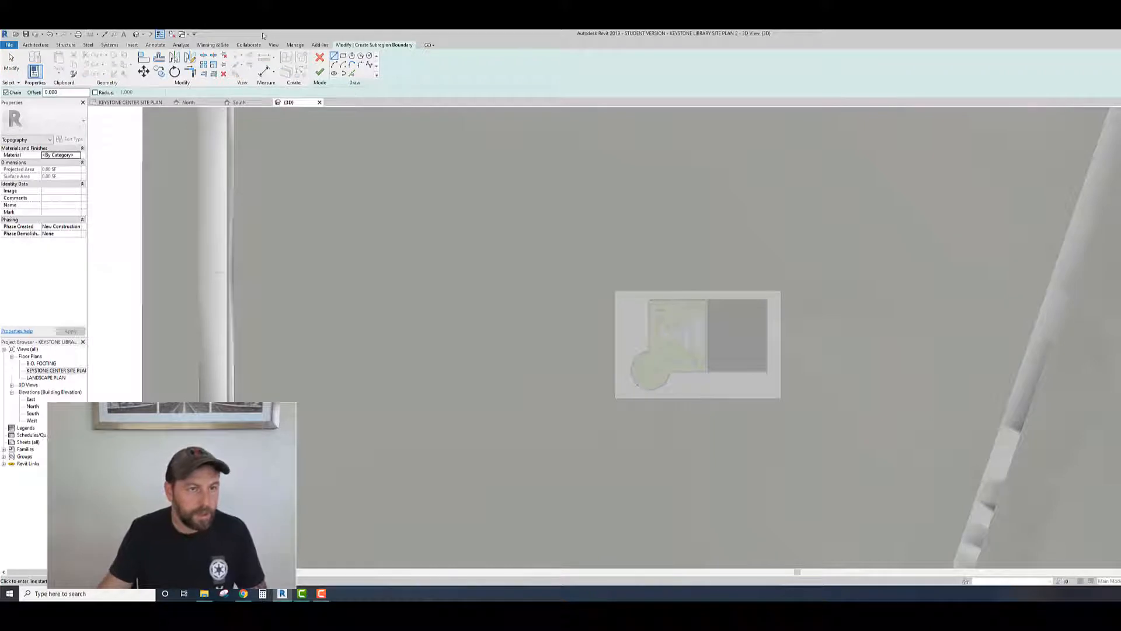
left_click(343, 55)
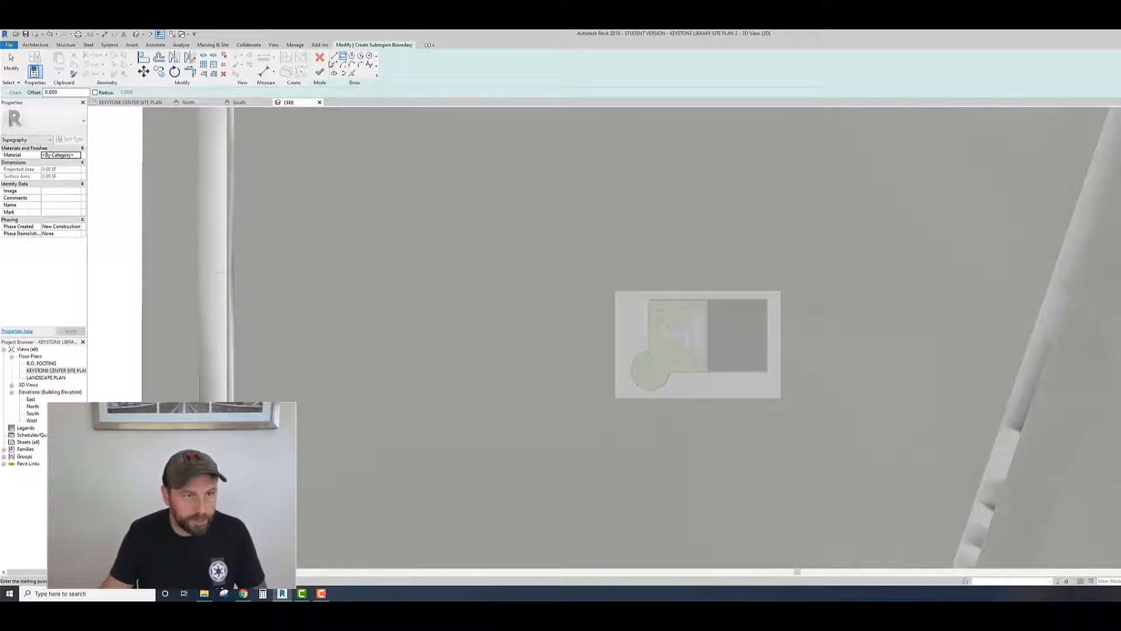
left_click(351, 74)
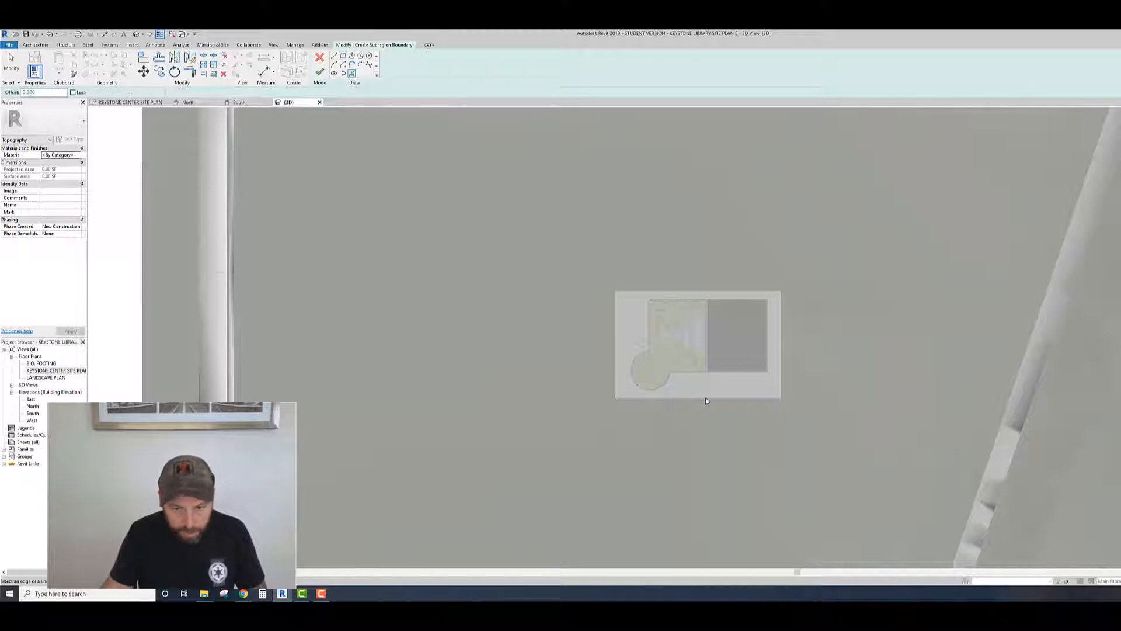
scroll(712, 401, "up", 3)
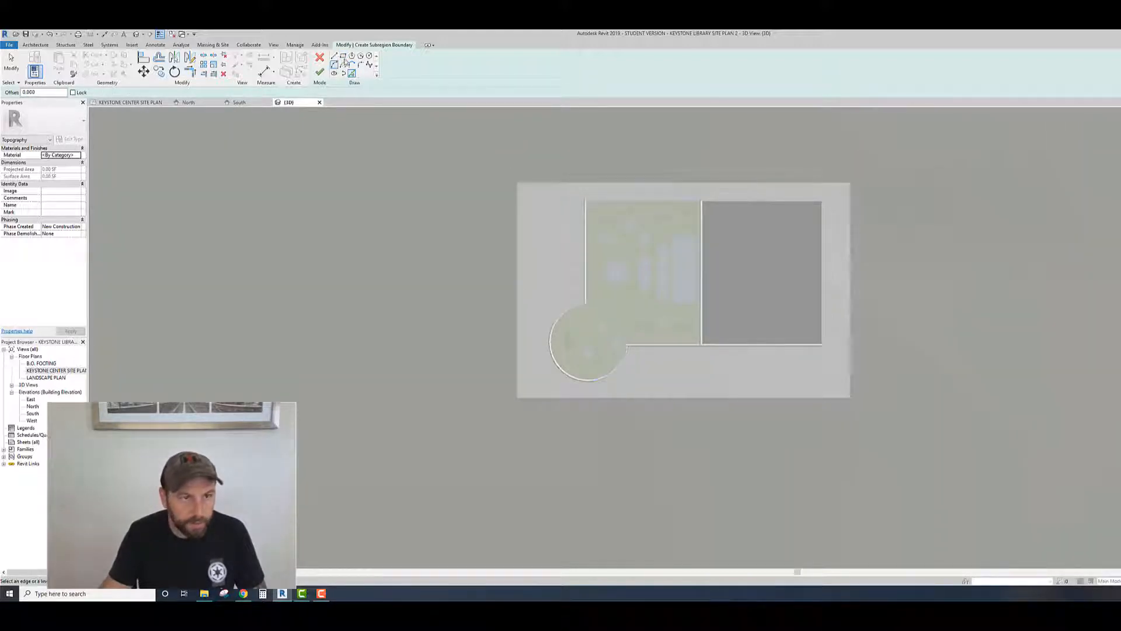
left_click(344, 56)
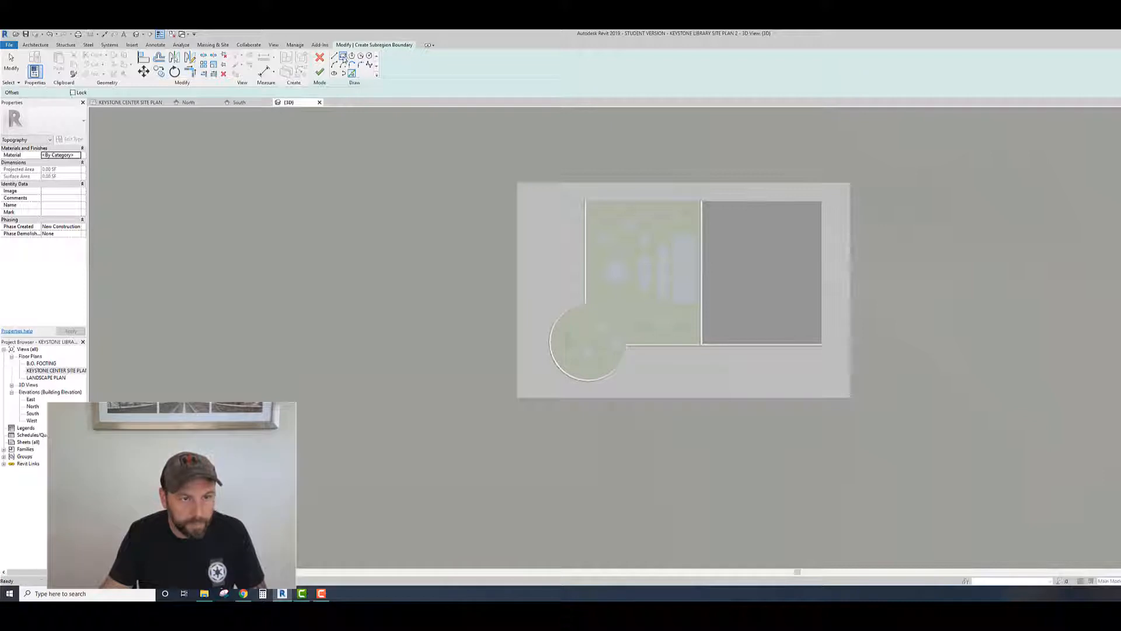
left_click(518, 399)
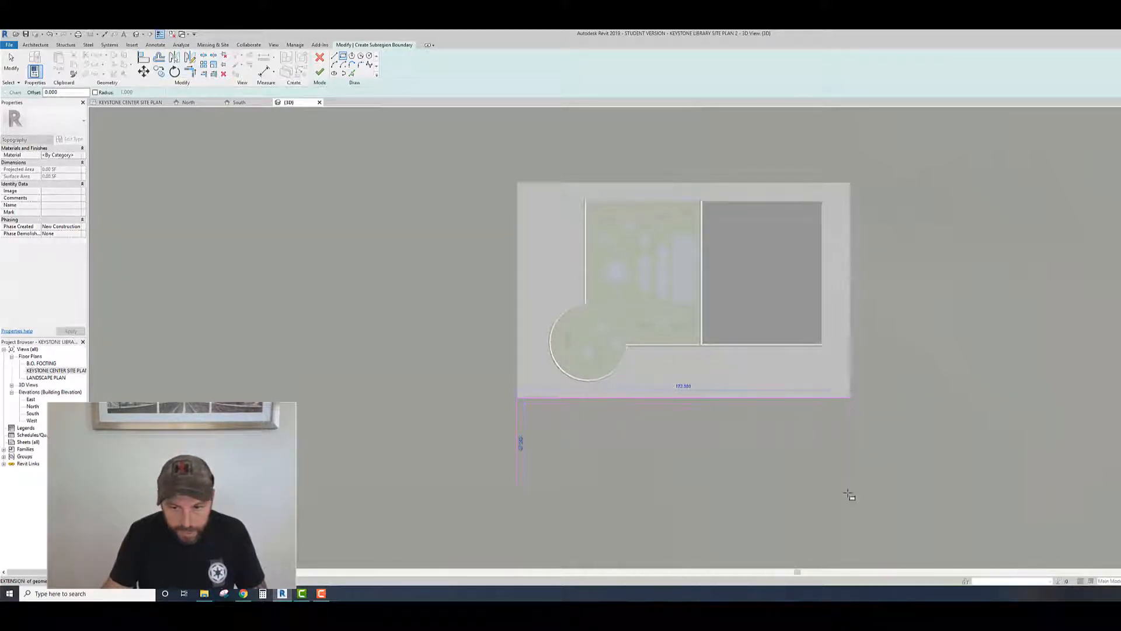
middle_click_drag(851, 466, 868, 261)
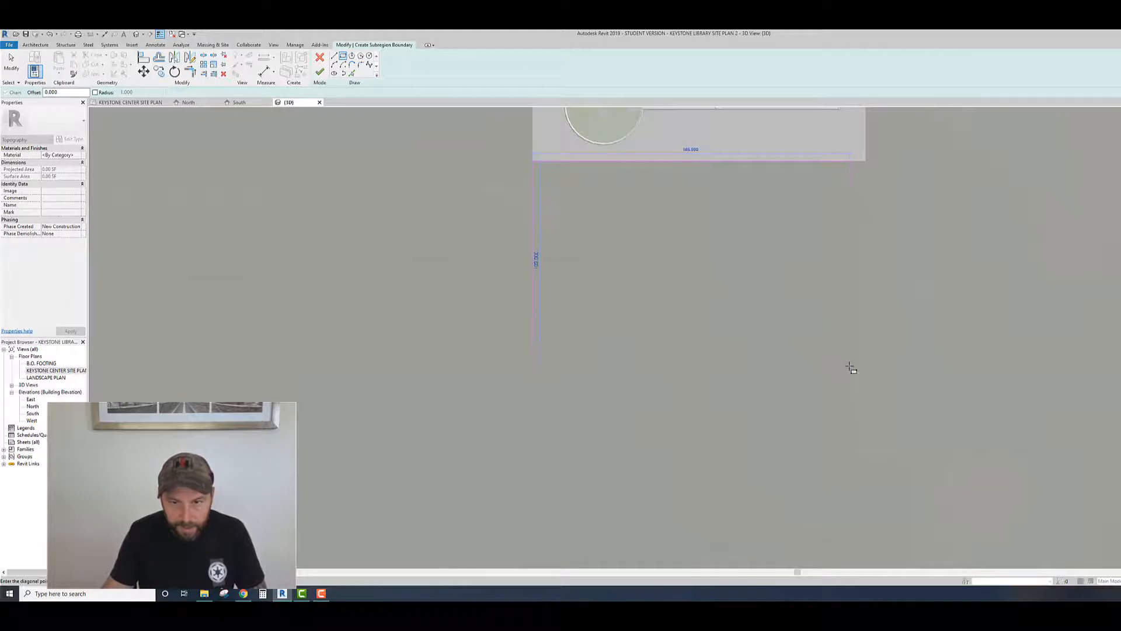
left_click(865, 341)
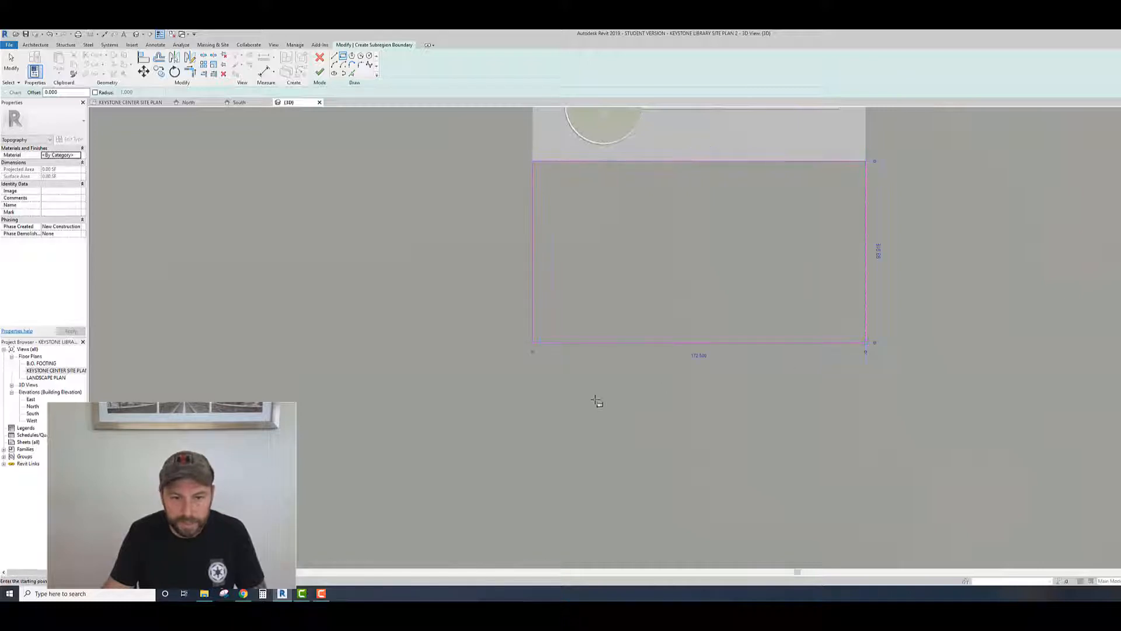
right_click(466, 416)
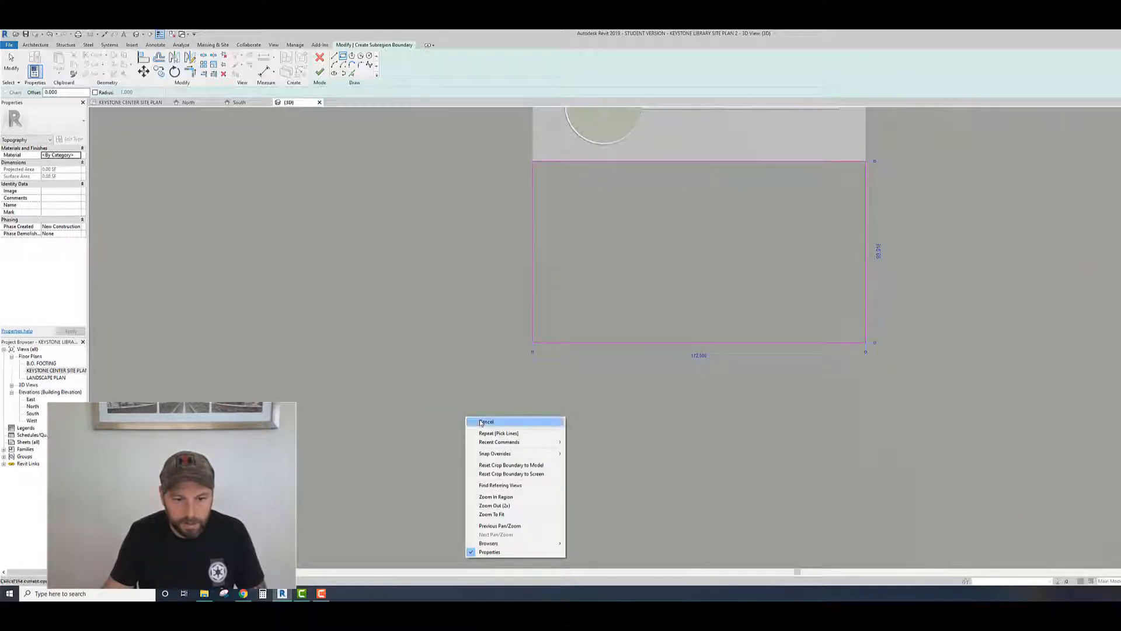
left_click(484, 419)
Step: Draw a rectangular access drive about 404 feet long from the lot's southwest corner to the west road
middle_click_drag(483, 419, 691, 415)
scroll(691, 414, "down", 2)
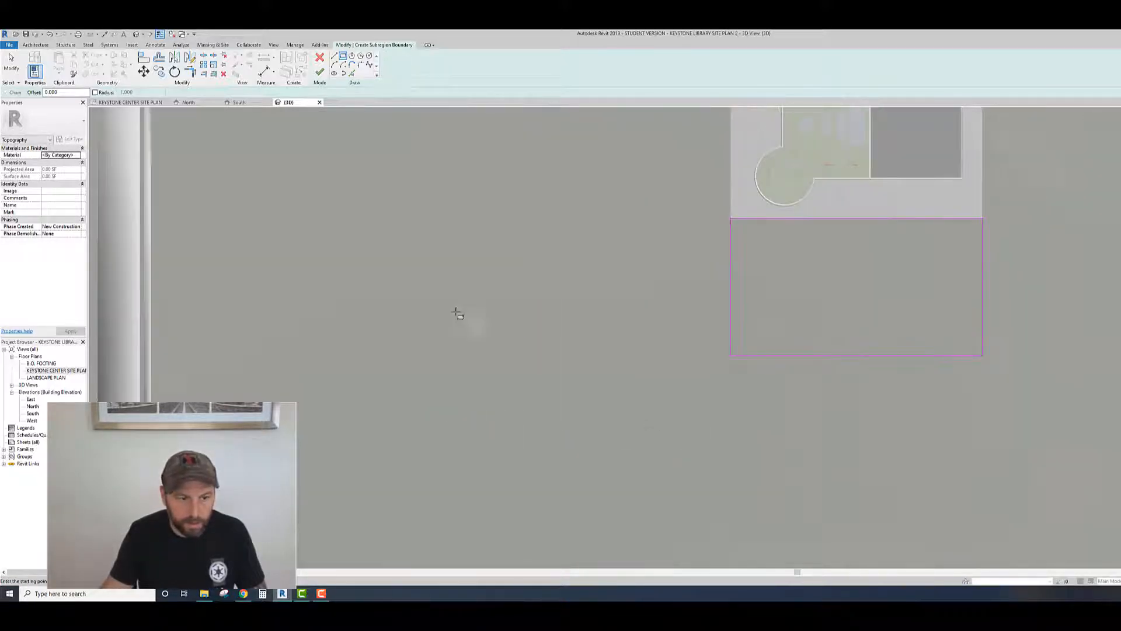
left_click(728, 354)
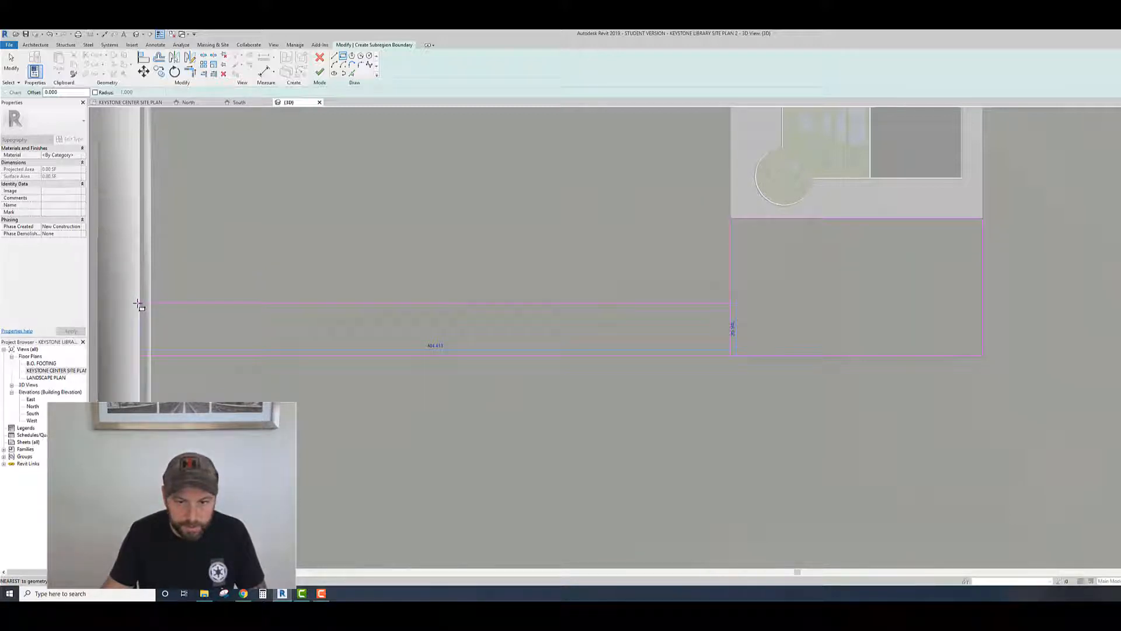
left_click(138, 304)
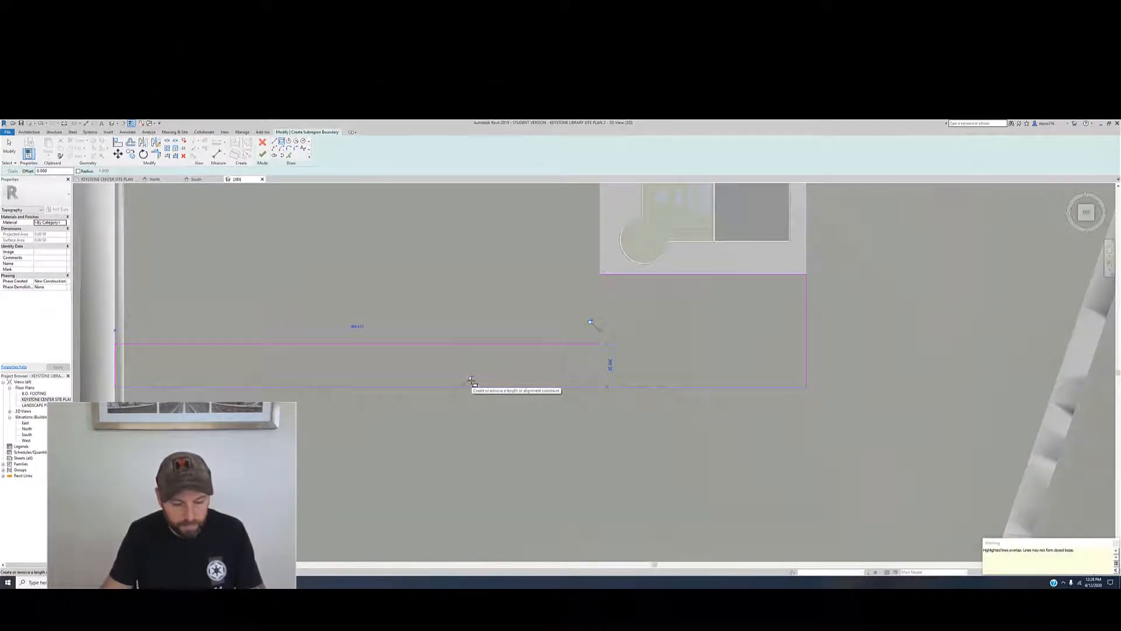
key("Escape")
scroll(625, 356, "down", 2)
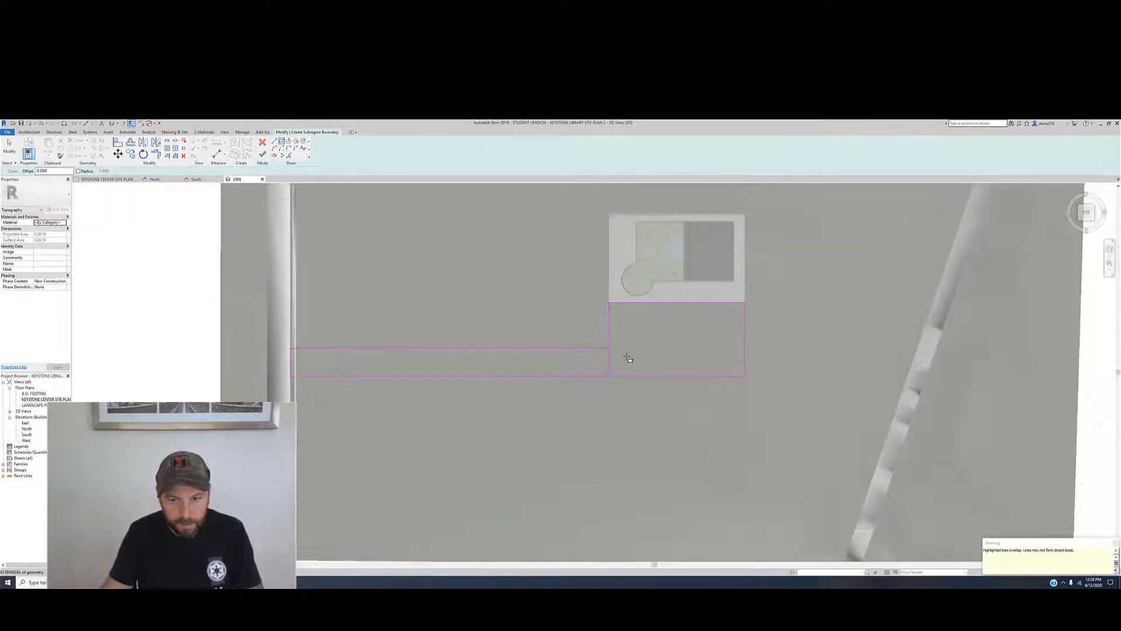
scroll(626, 355, "up", 3)
key("Escape")
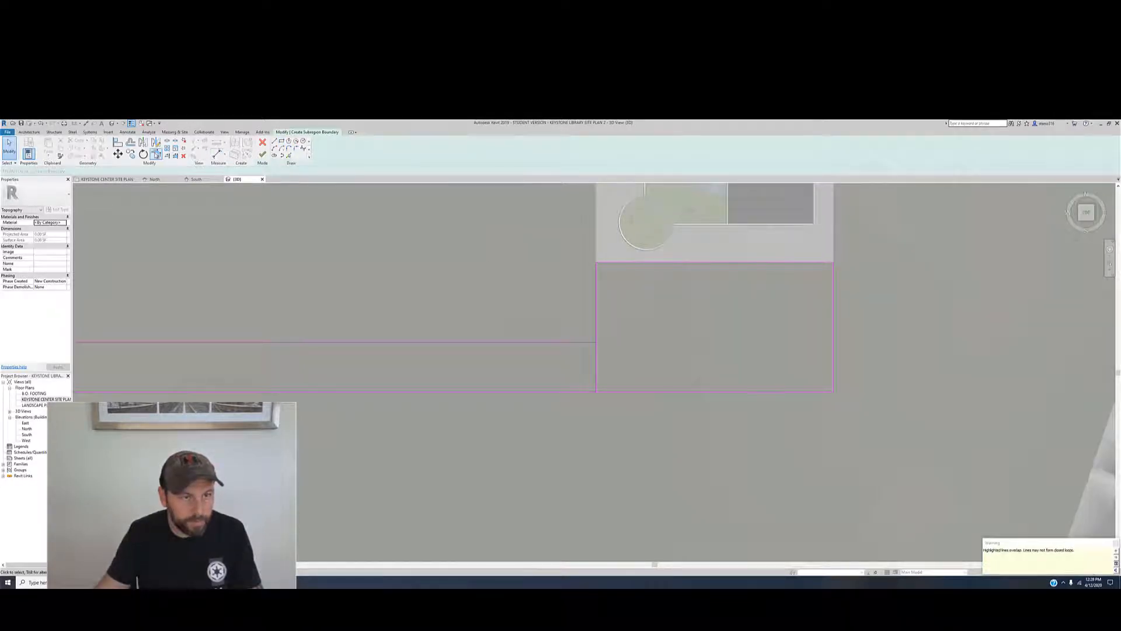
Step: Trim the lot's west edge to the drive's north edge and delete the drive's east end line to join both areas
left_click(156, 154)
left_click(597, 316)
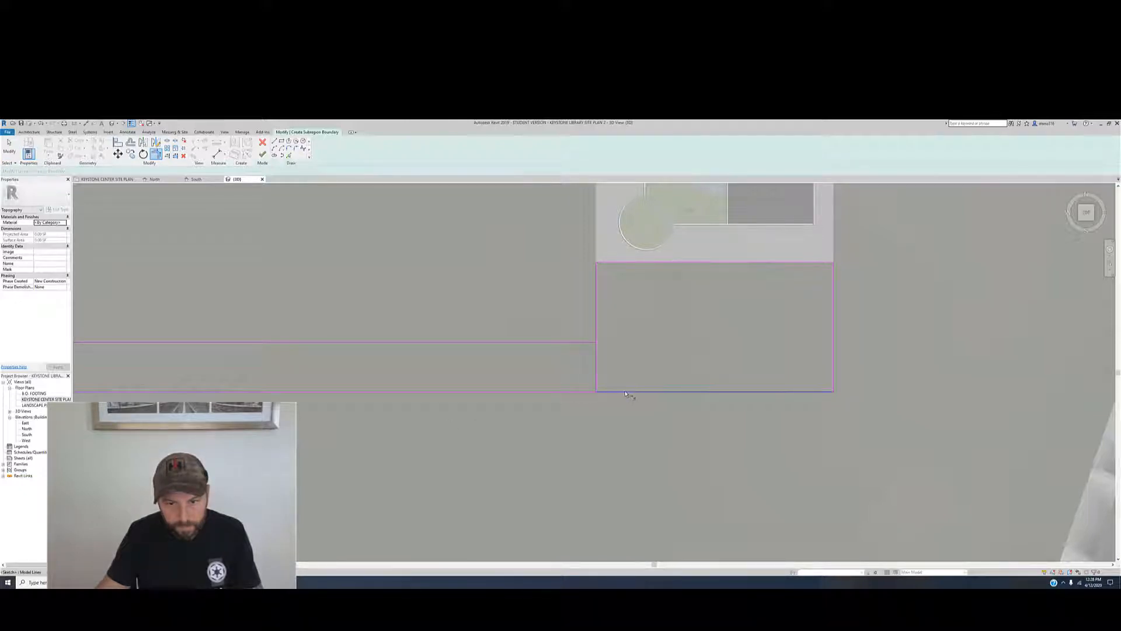
left_click(597, 393)
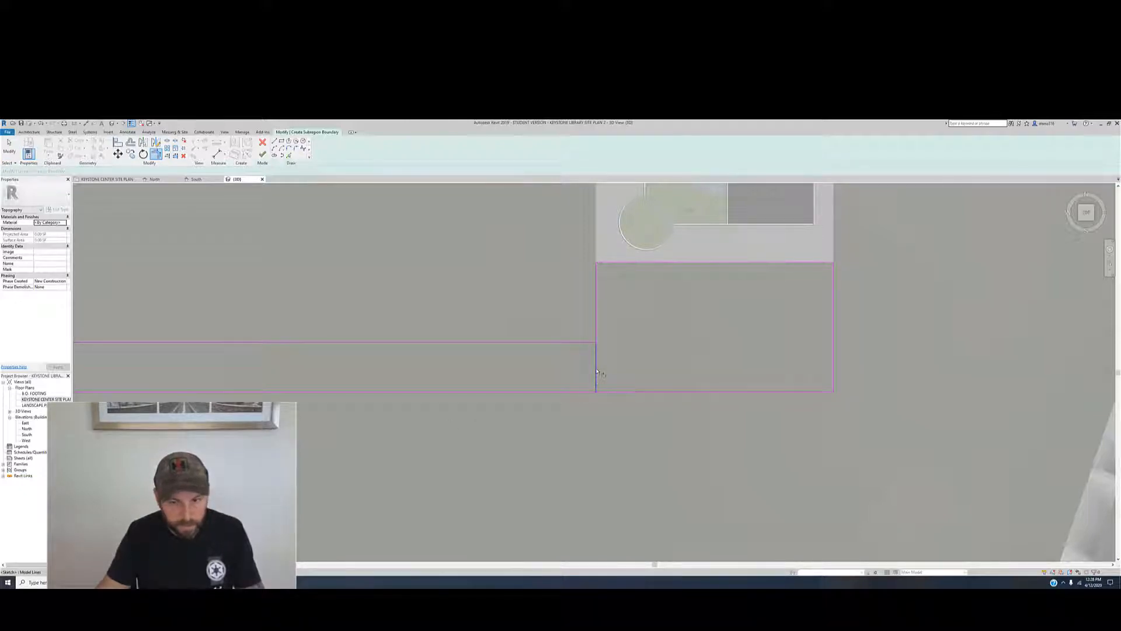
key("Escape")
left_click(596, 372)
key("Delete")
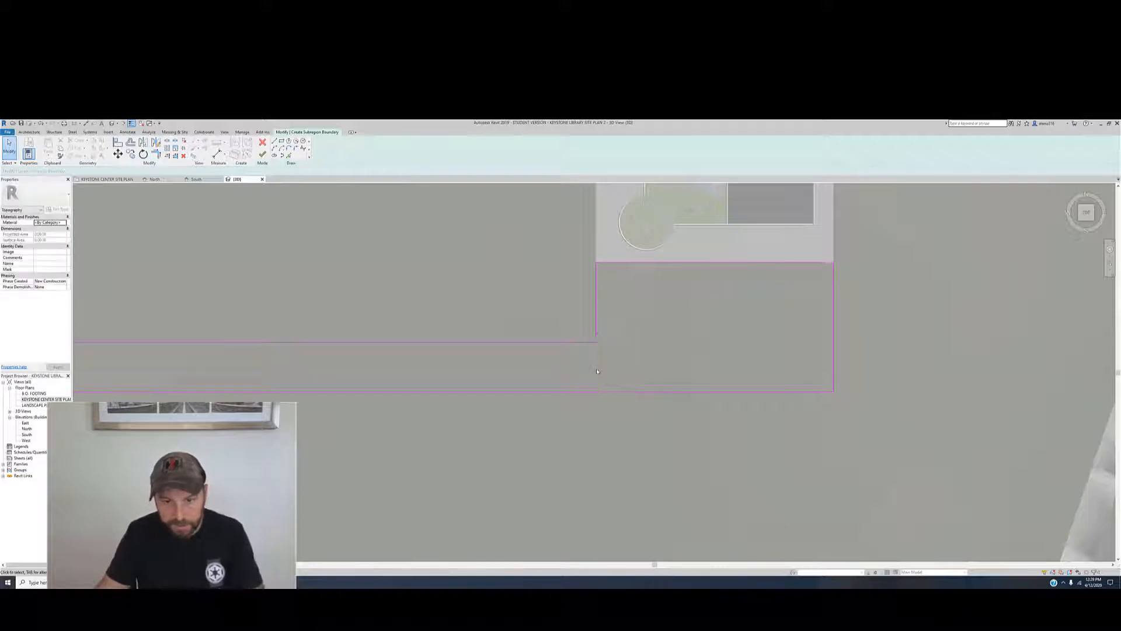
Step: Draw a narrow rectangular strip just north of the drive, running from the lot's west edge to the west road
scroll(597, 368, "down", 1)
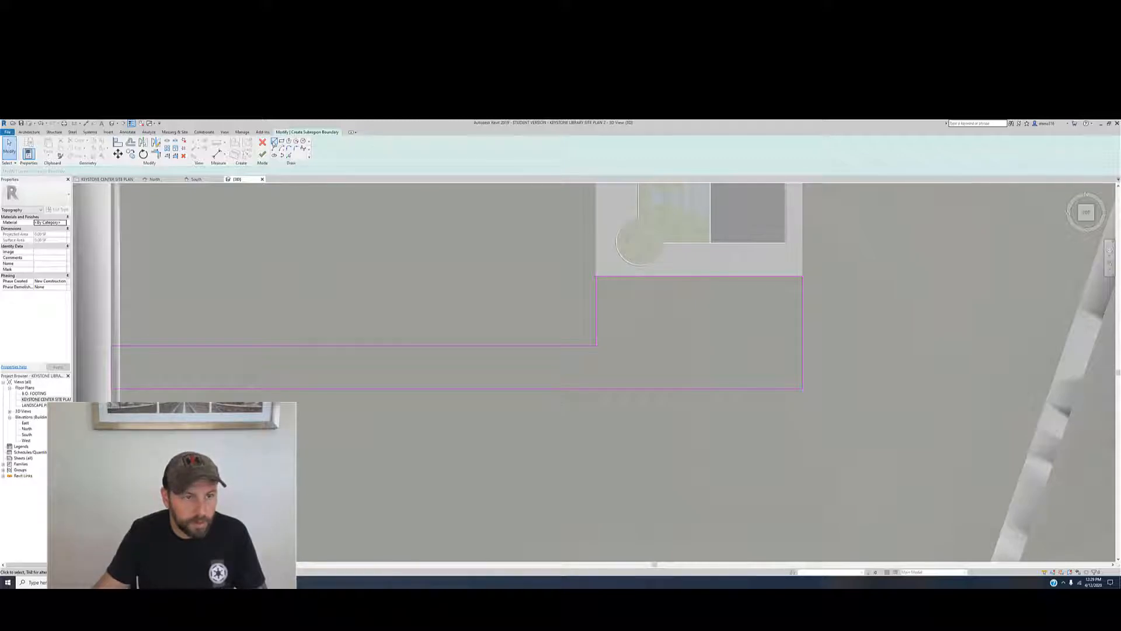
left_click(281, 144)
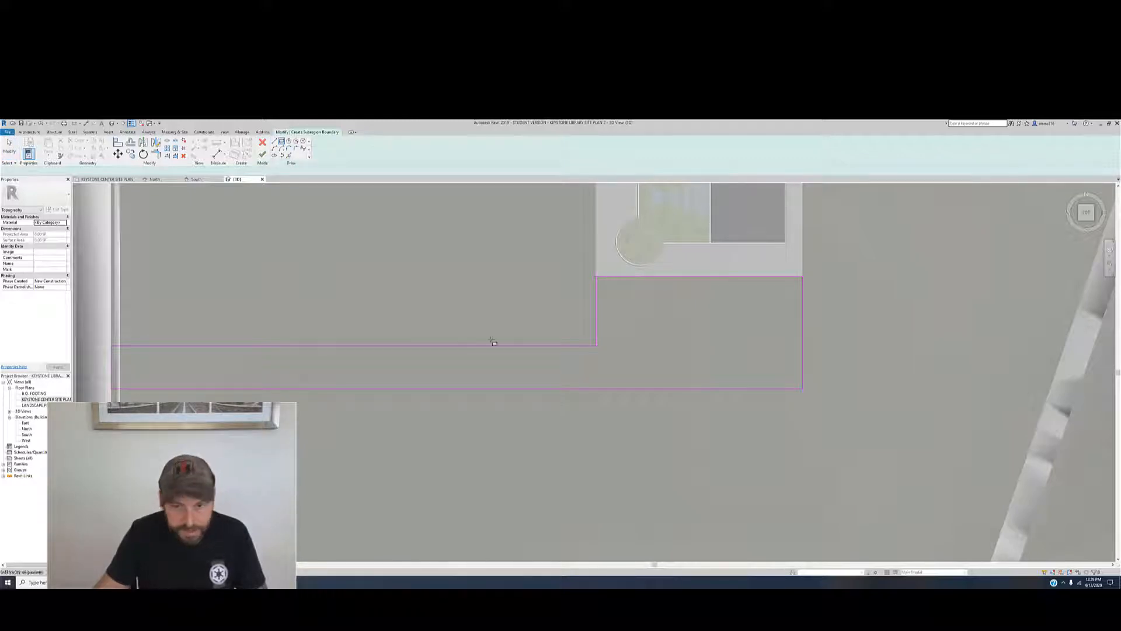
left_click(598, 333)
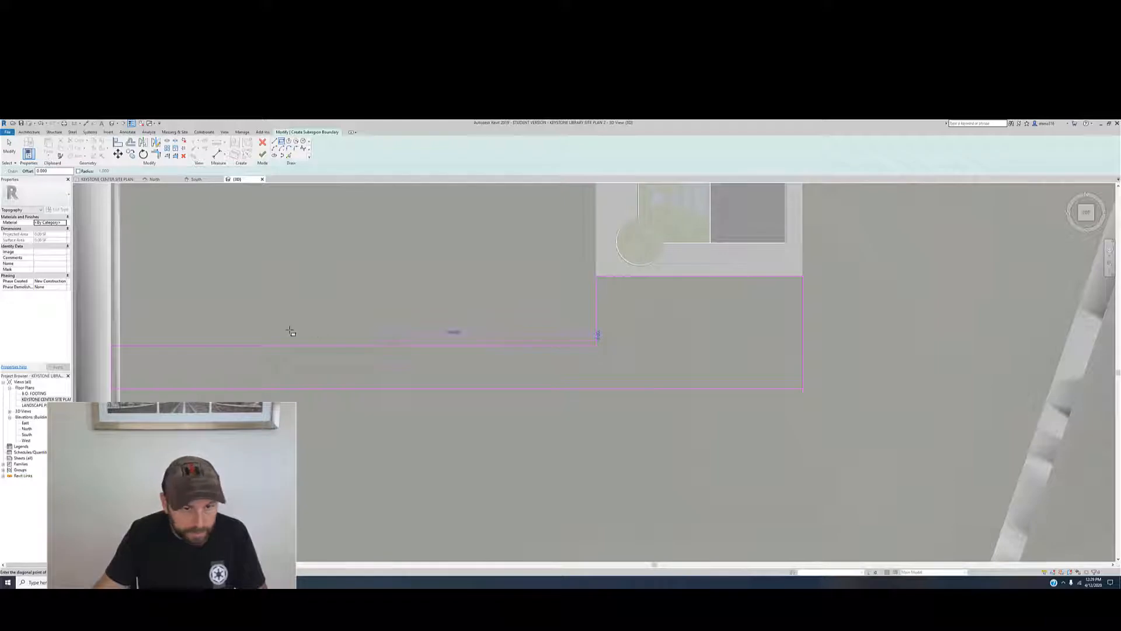
left_click(113, 331)
left_click(112, 331)
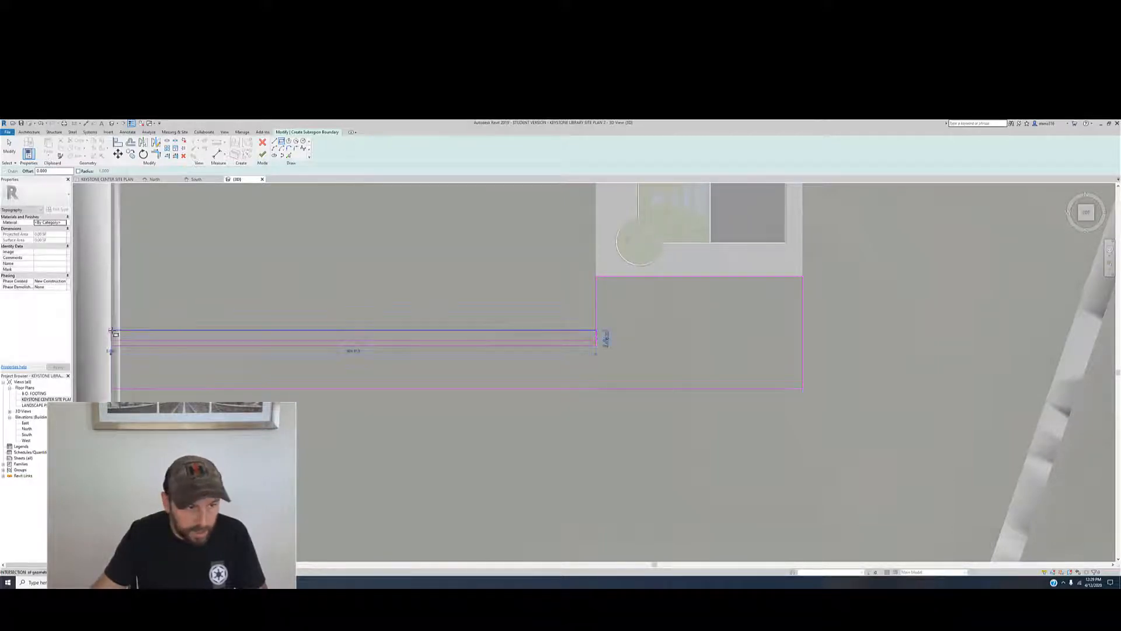
key("Escape")
key("Escape")
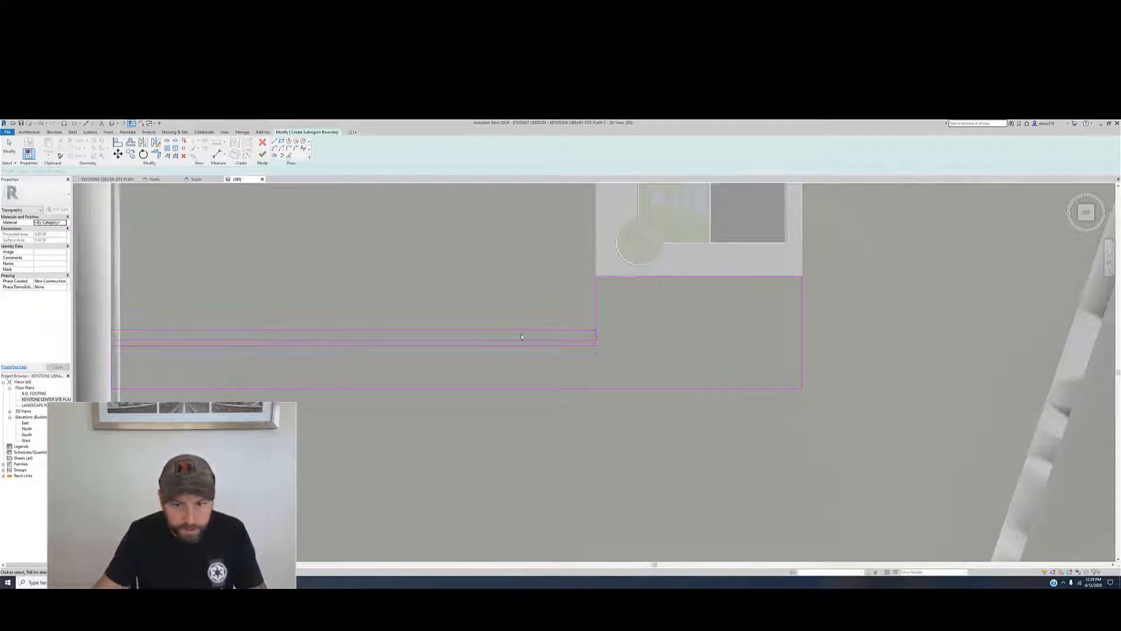
Step: Delete the short line closing the narrow strip's east end at the lot
scroll(597, 326, "up", 4)
scroll(597, 326, "up", 3)
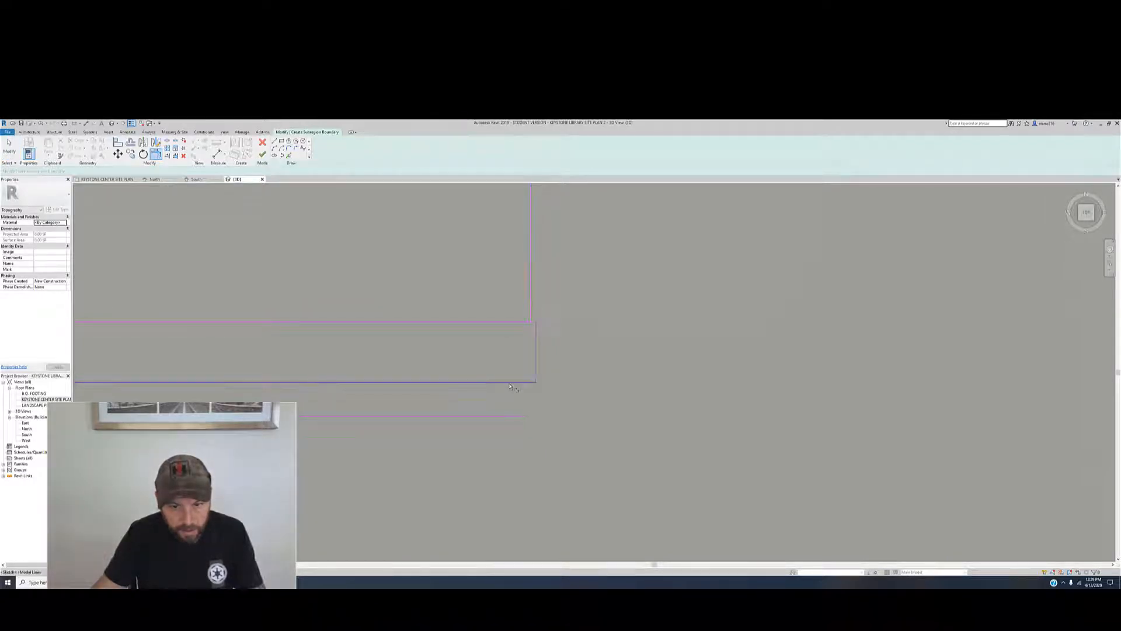
scroll(510, 385, "down", 2)
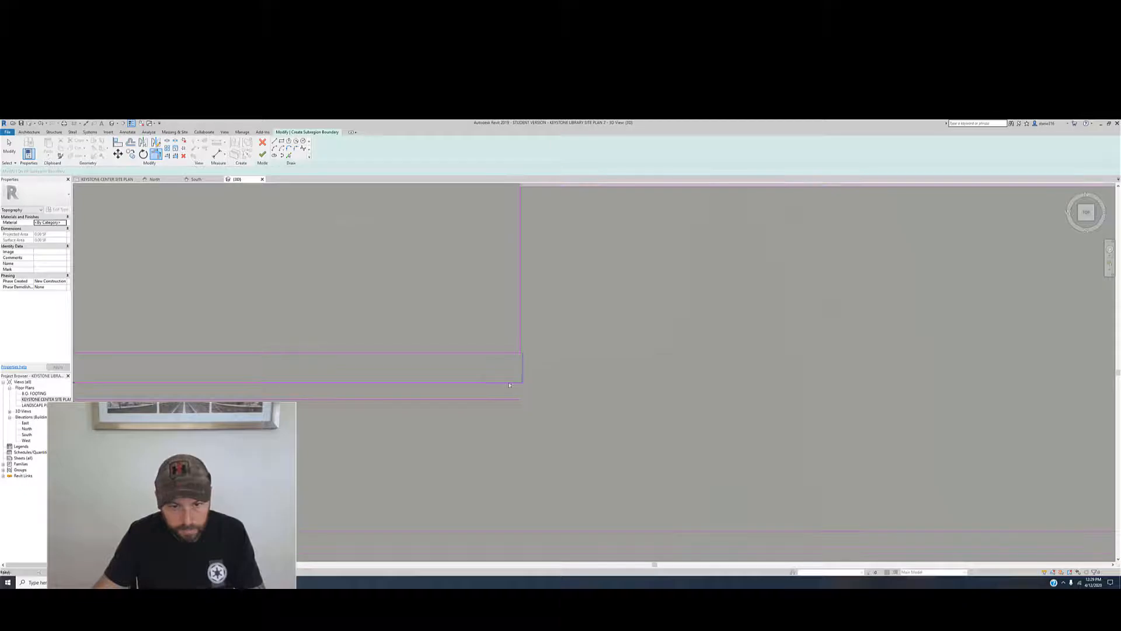
left_click(523, 369)
key("Delete")
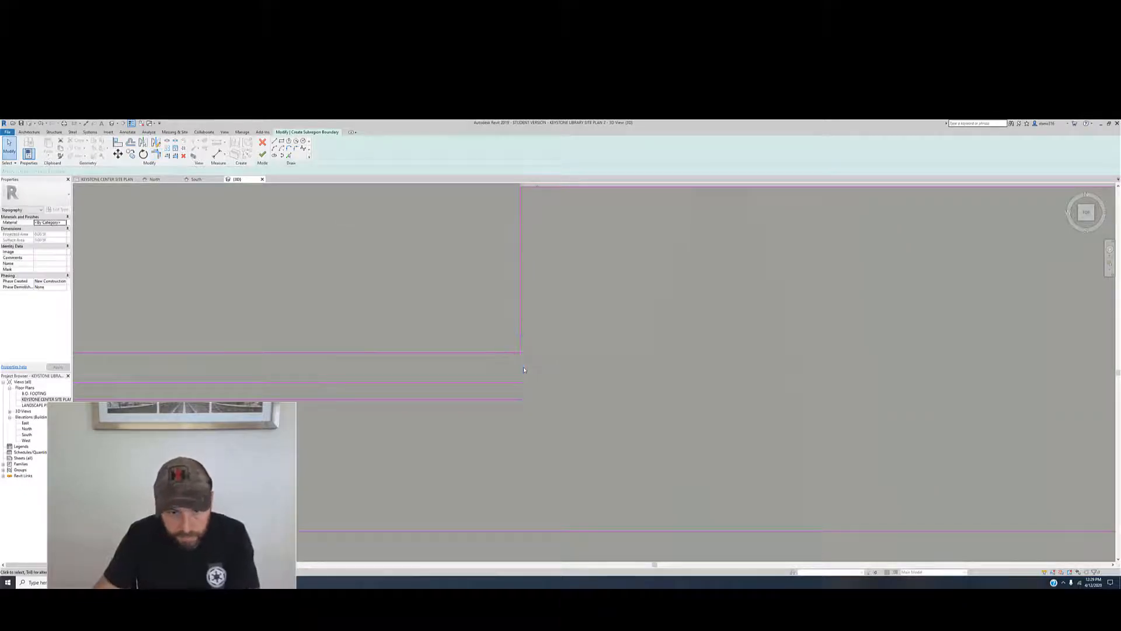
Step: Draw a short vertical line from the drive's north edge to the strip's south edge and trim them into a corner
left_click(274, 141)
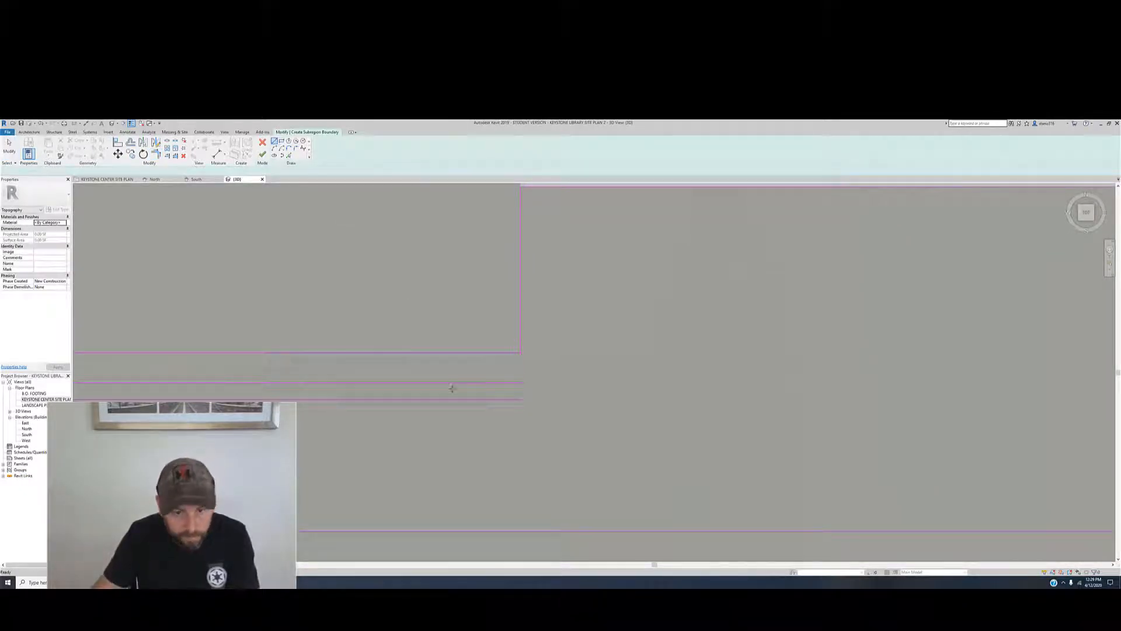
left_click(518, 399)
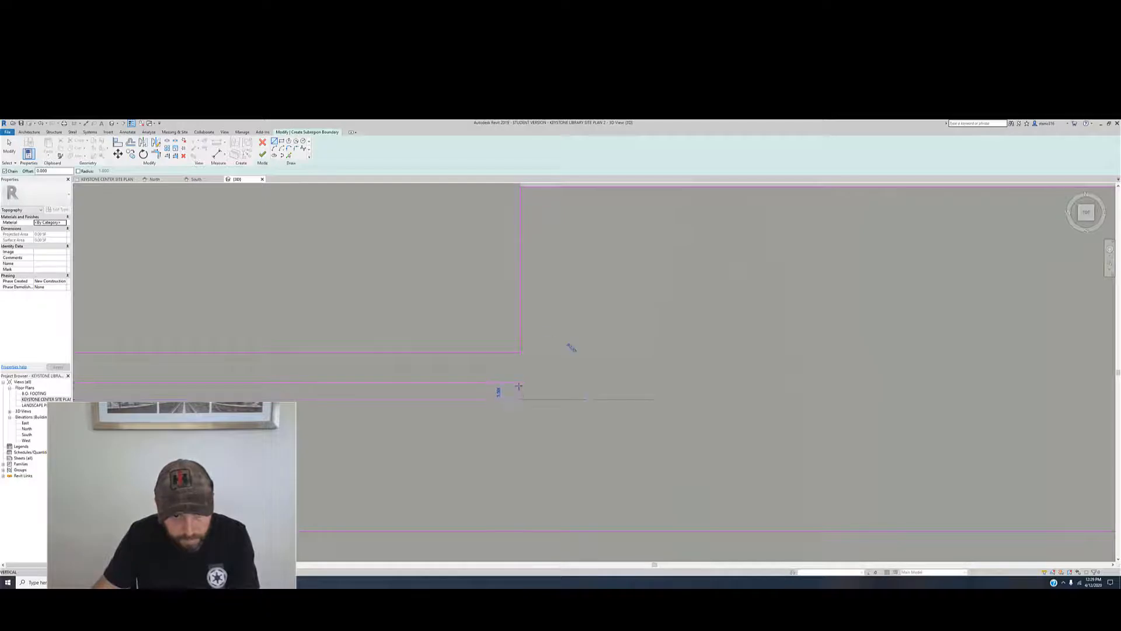
left_click(518, 382)
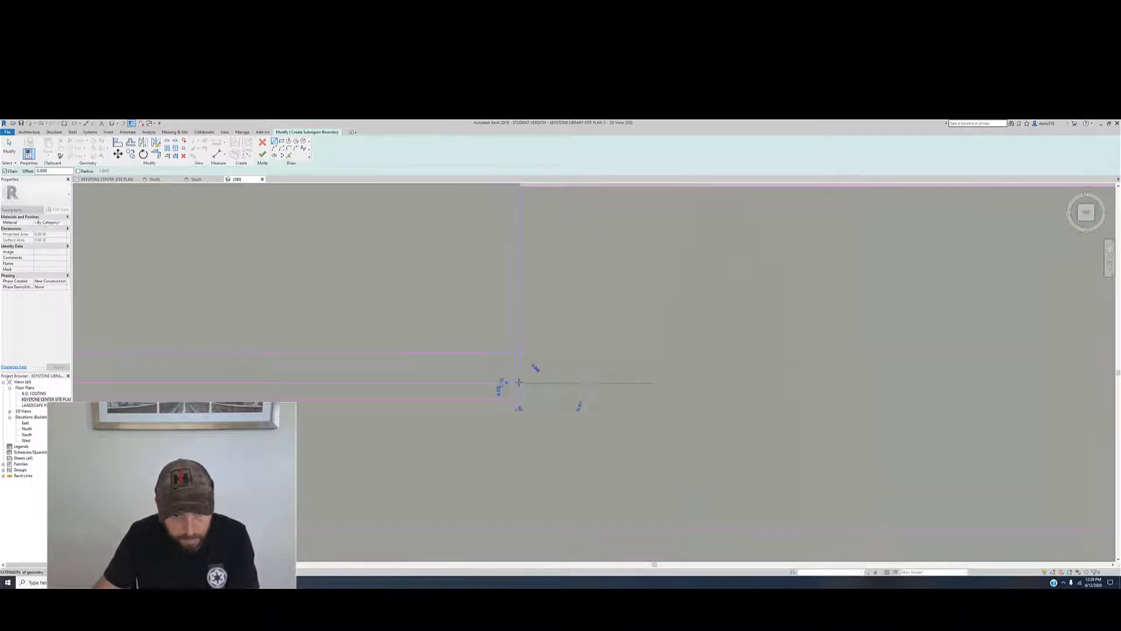
key("Escape")
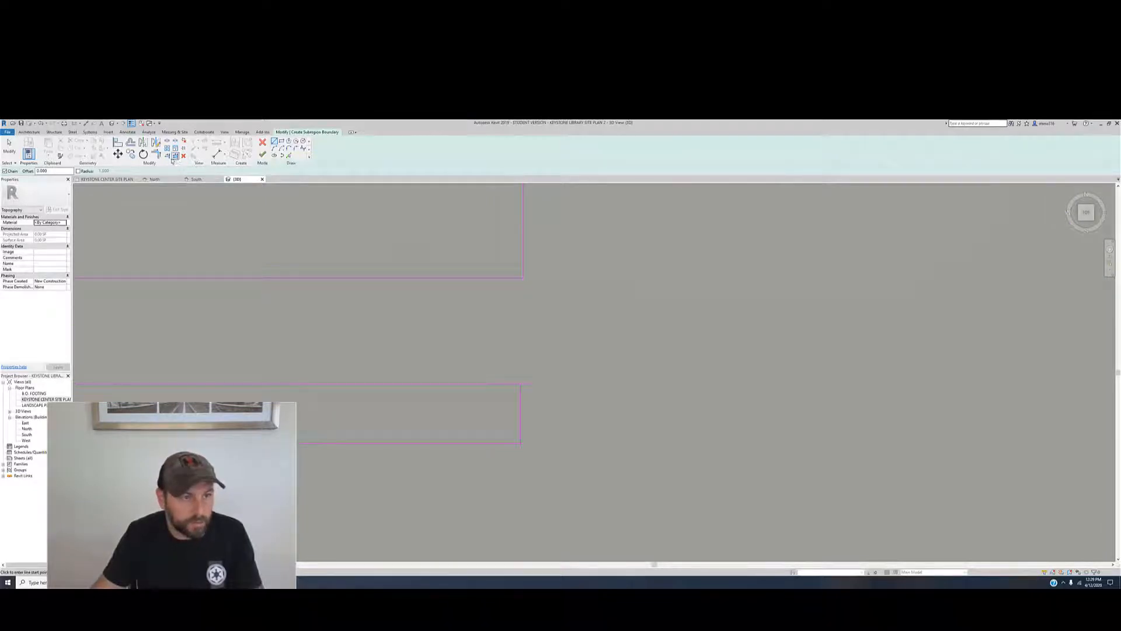
left_click(161, 156)
left_click(499, 385)
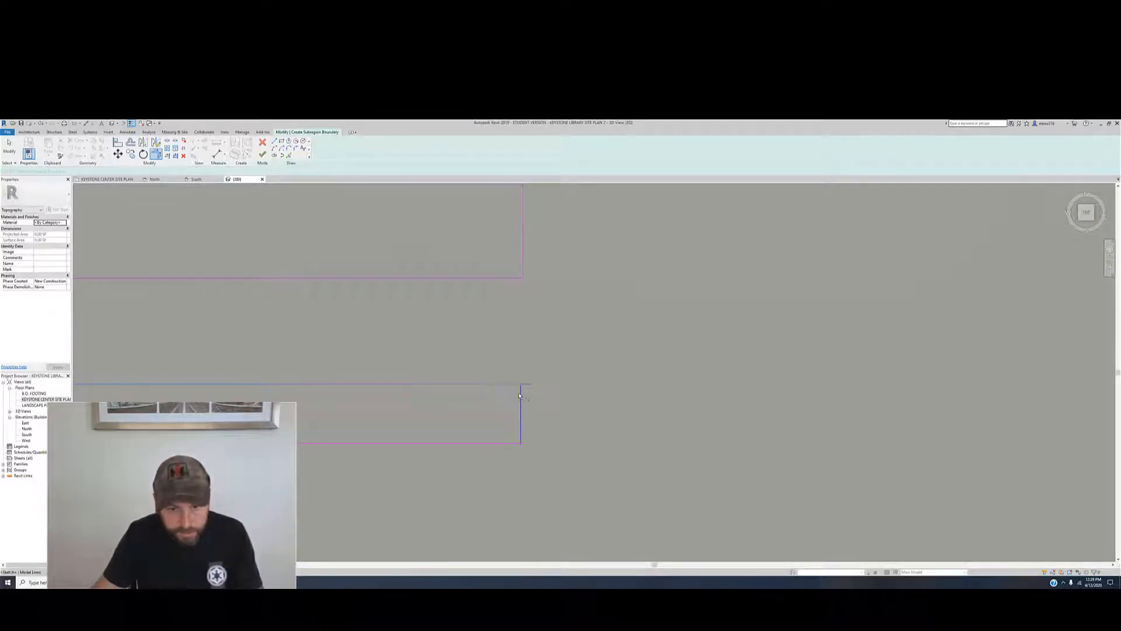
left_click(520, 395)
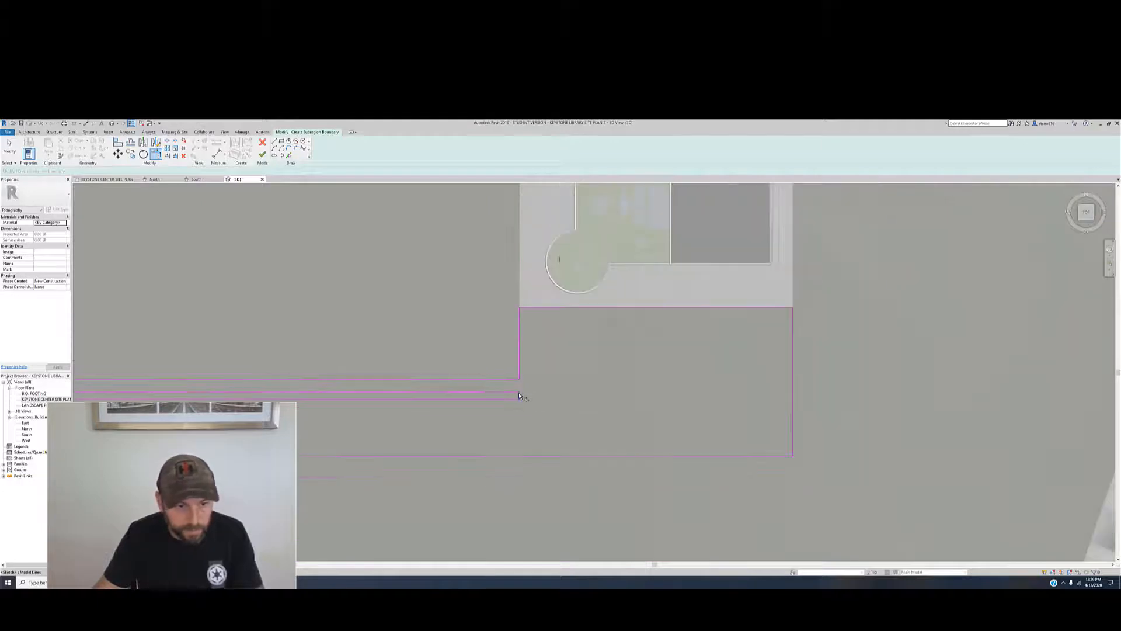
Step: Try to finish the subregion sketch, and examine the boundary lines where the narrow strip and drive meet the lot
middle_click_drag(512, 406, 532, 398)
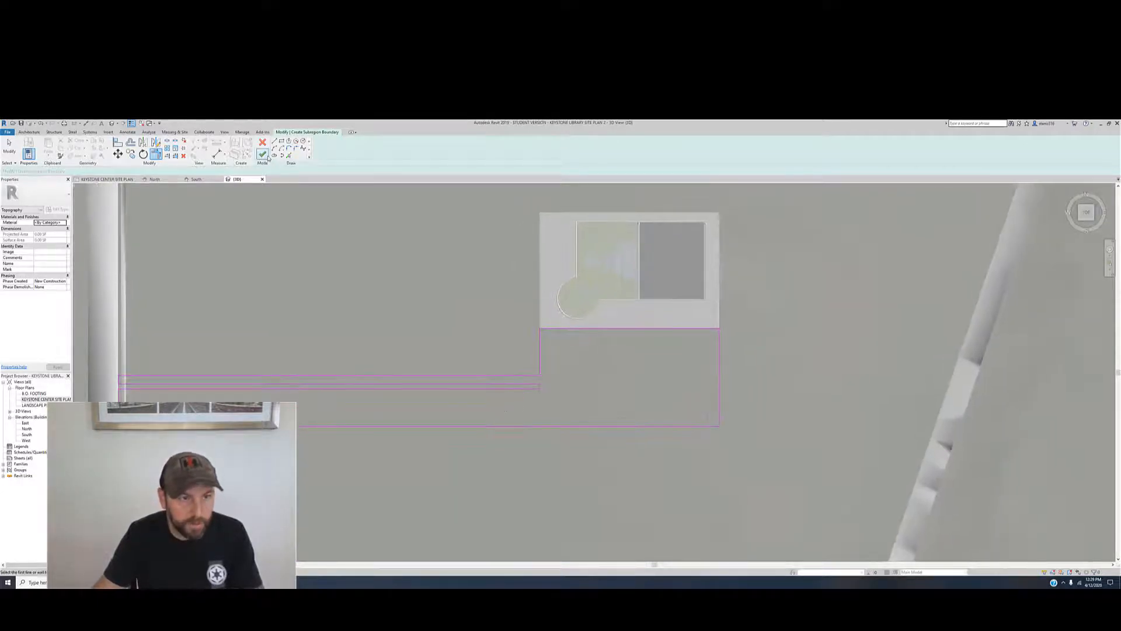
left_click(266, 157)
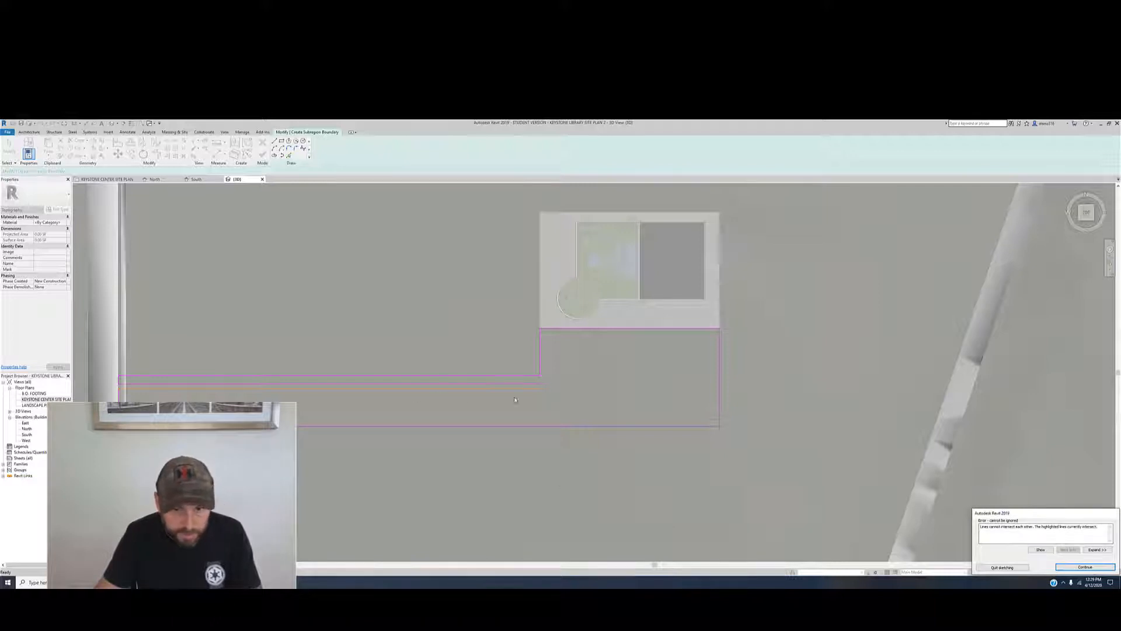
scroll(219, 391, "up", 3)
scroll(777, 392, "up", 5)
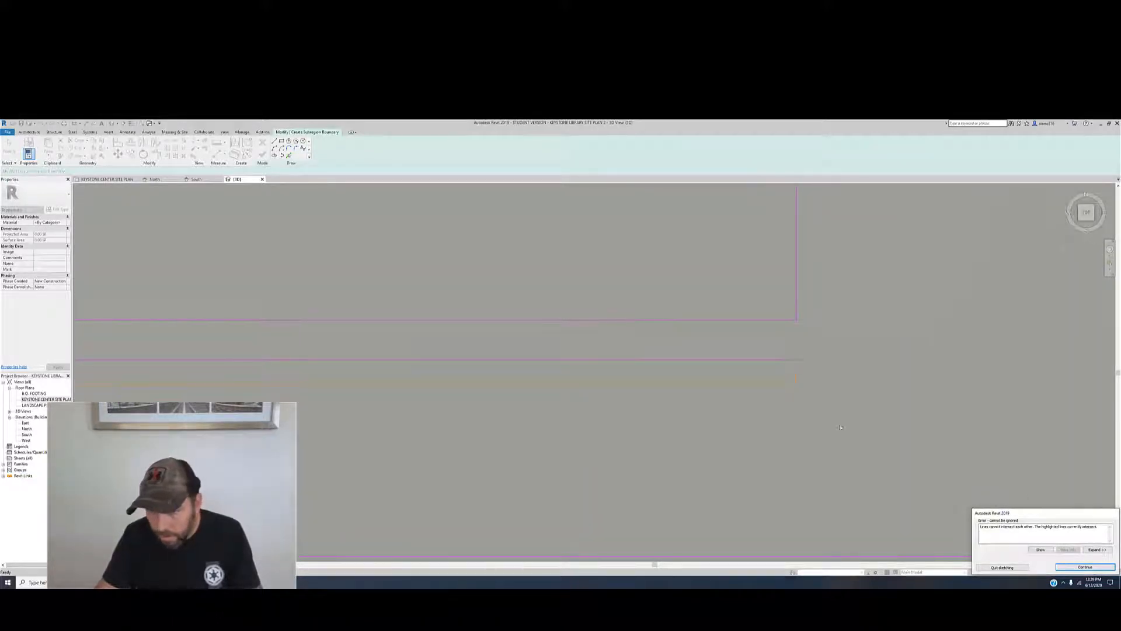
scroll(830, 377, "up", 3)
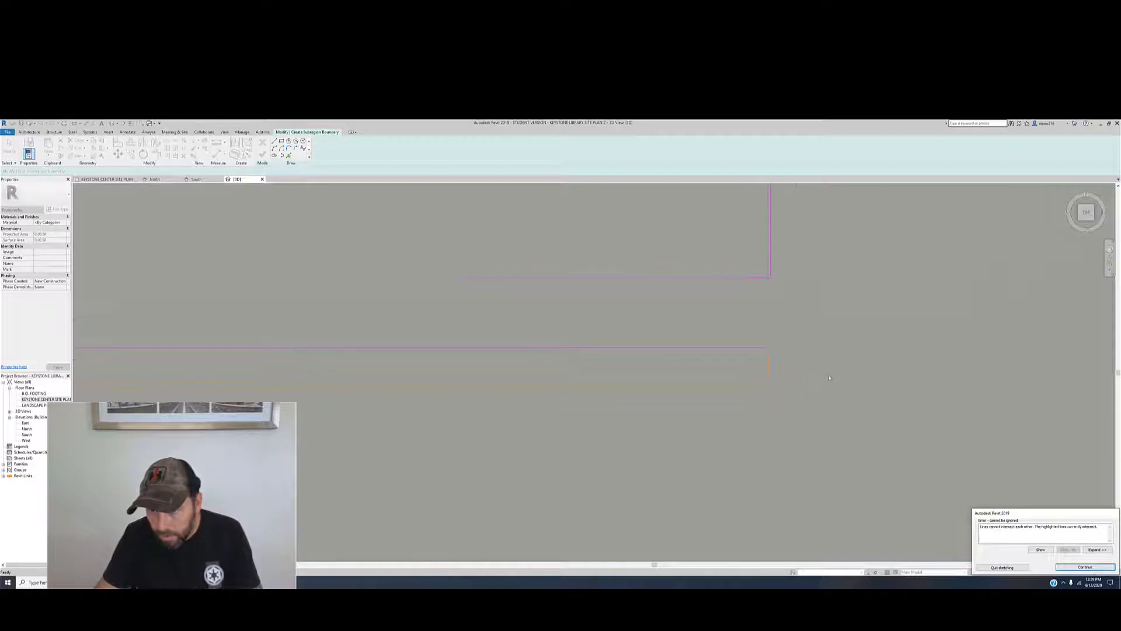
Step: Trim the intersecting lines at the narrow strip's end corners in the subregion boundary and finish the subregion
left_click(1063, 569)
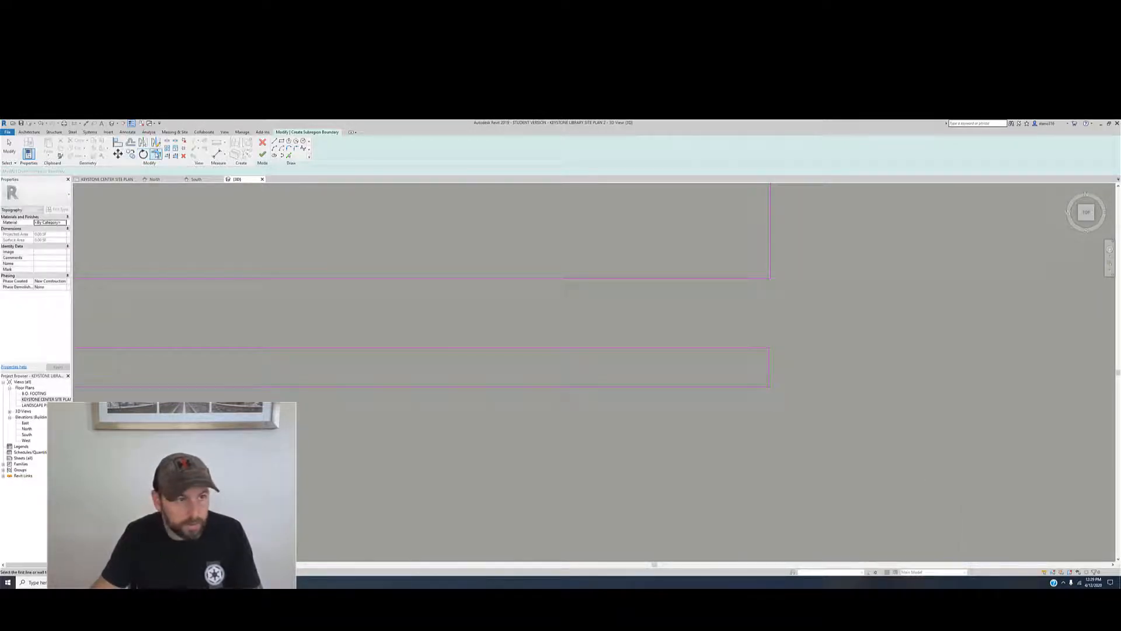
left_click(755, 349)
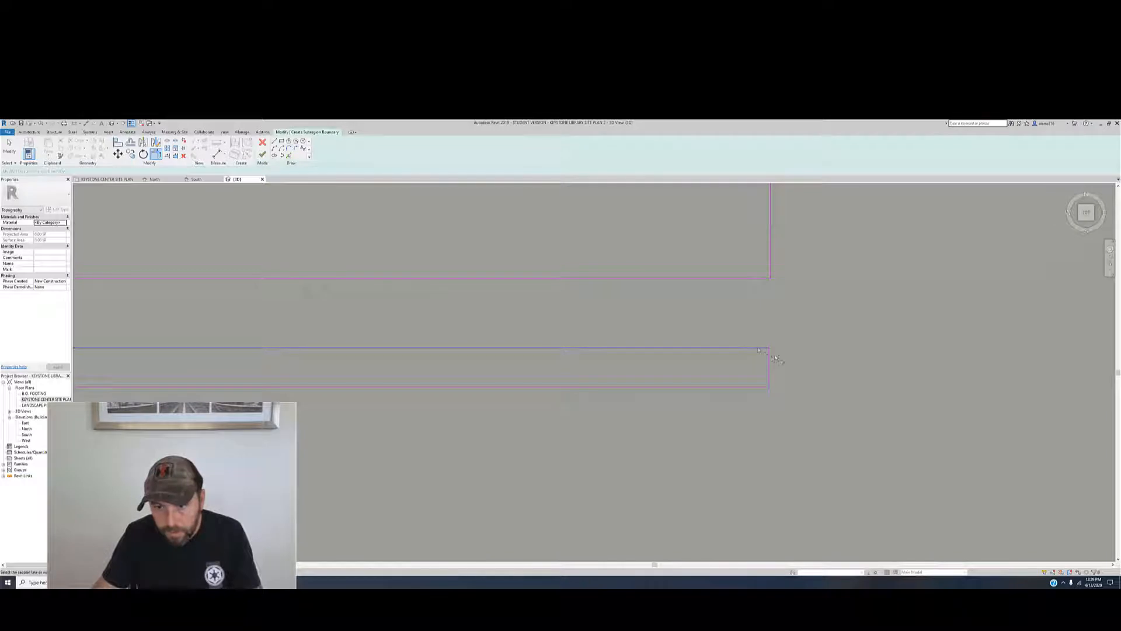
left_click(770, 361)
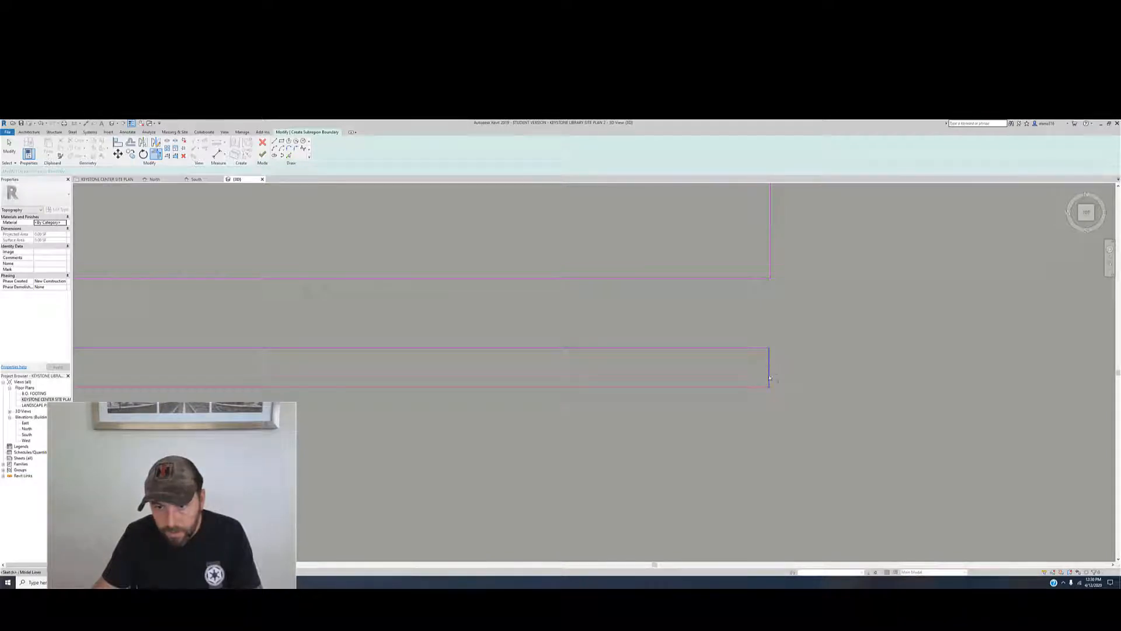
scroll(766, 385, "up", 2)
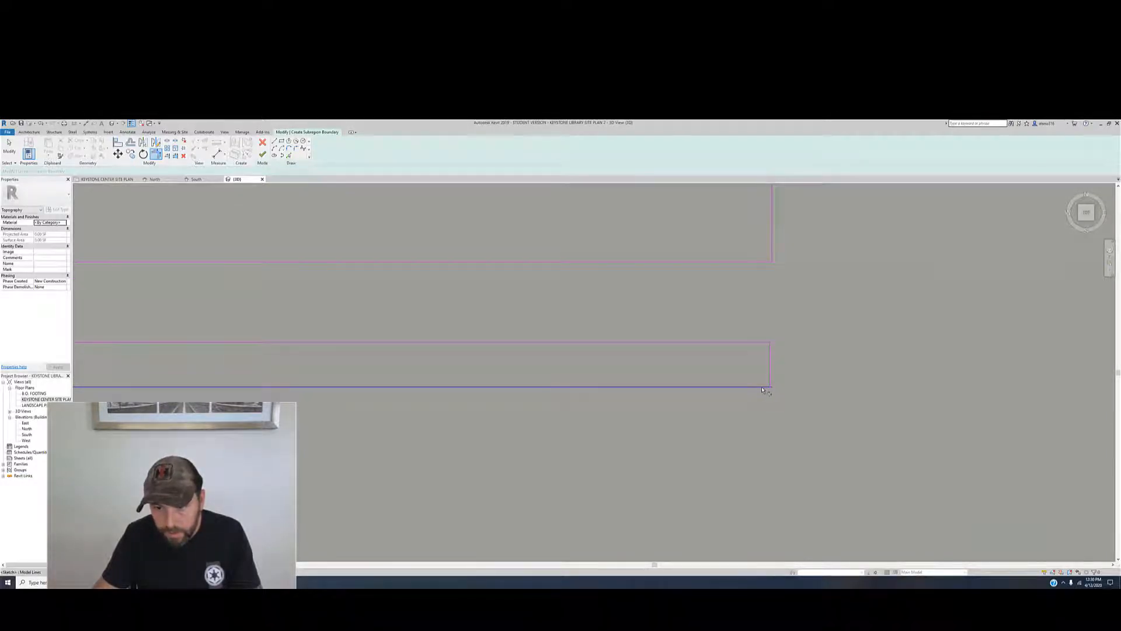
left_click(762, 388)
left_click(765, 402)
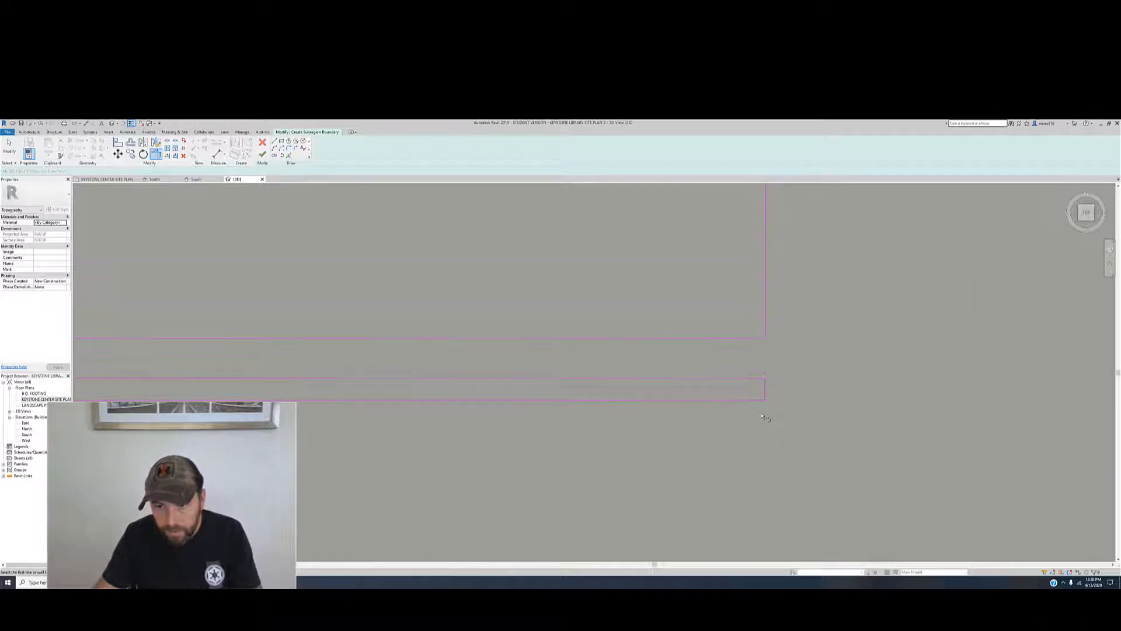
scroll(641, 450, "down", 4)
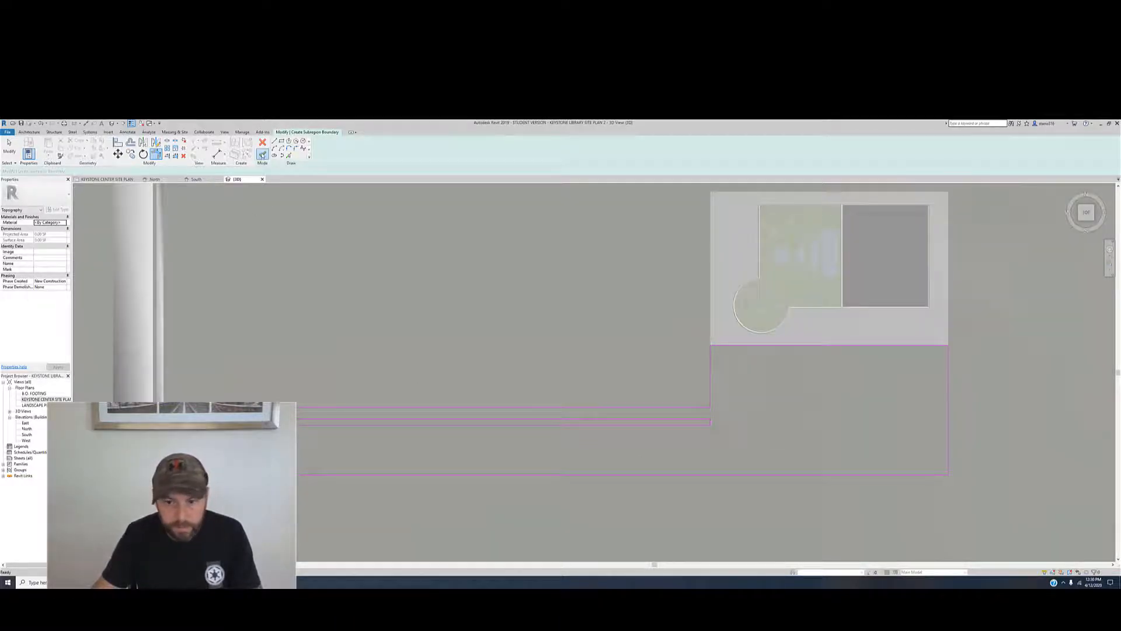
left_click(262, 154)
scroll(434, 418, "down", 2)
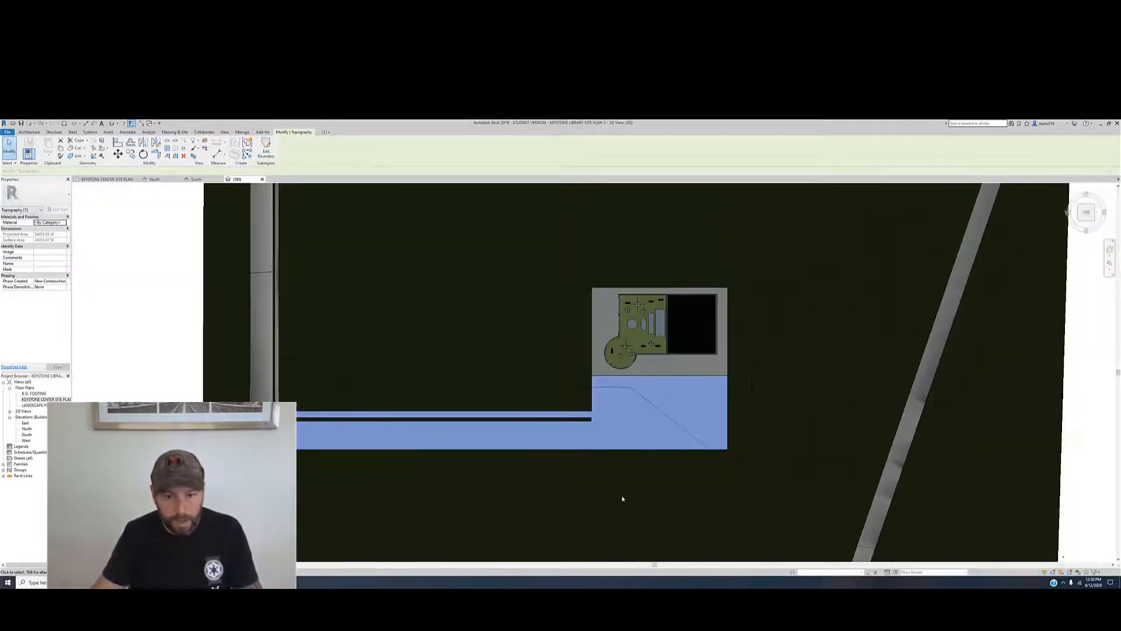
Step: Assign the Asphalt material to the new driveway and parking subregion, with Use Render Appearance enabled for its shading
left_click(58, 223)
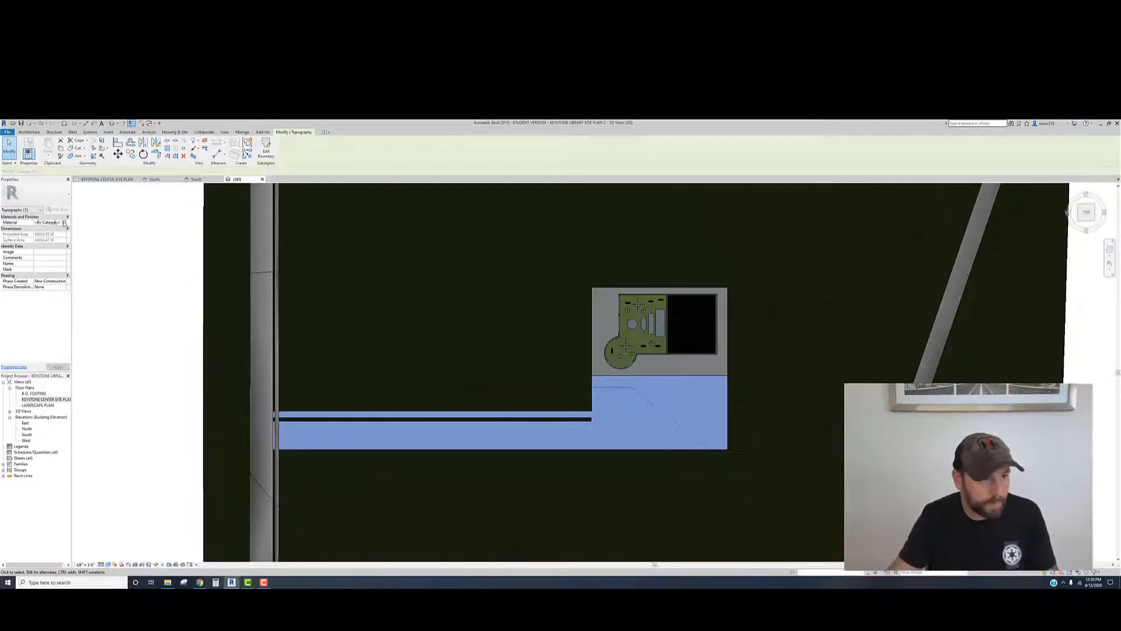
left_click(64, 223)
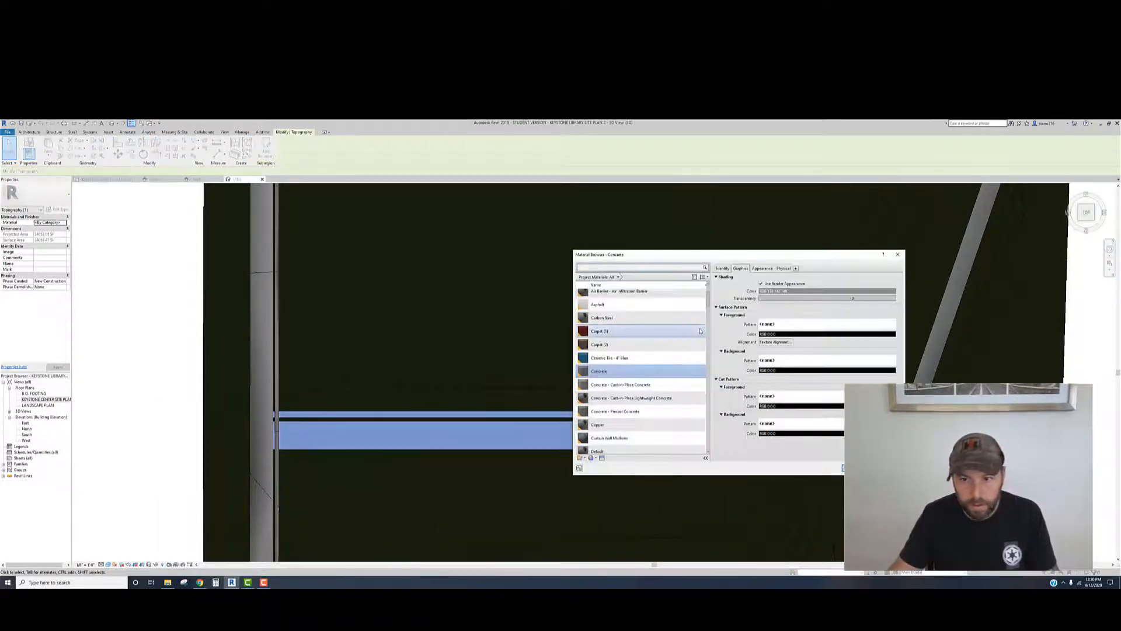
left_click(614, 309)
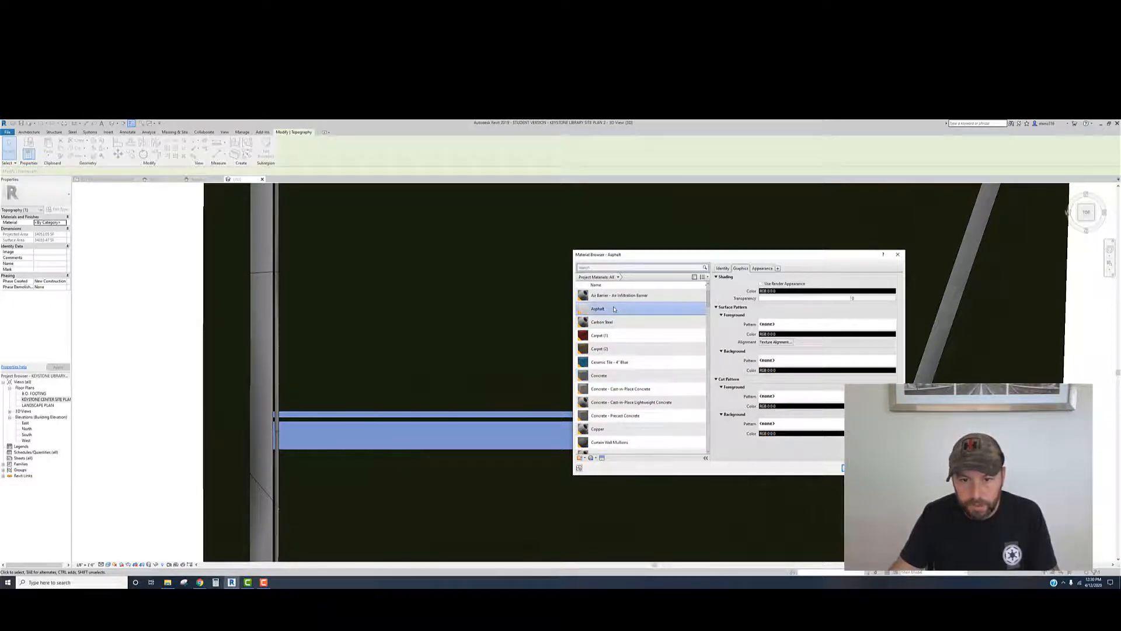
left_click(761, 284)
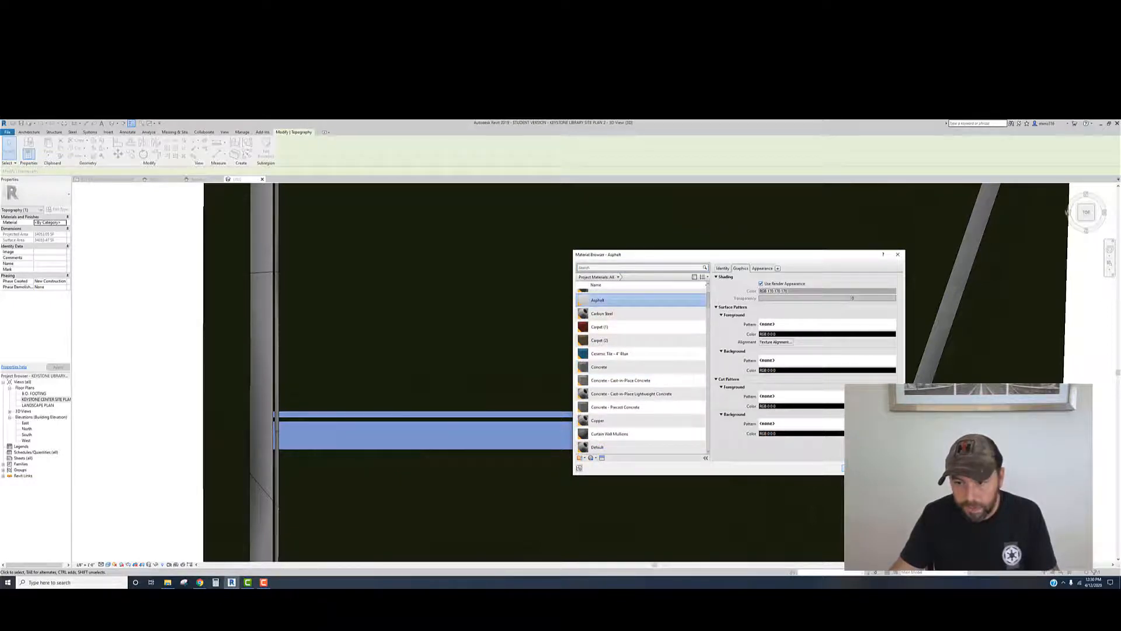
left_click(852, 468)
left_click(655, 479)
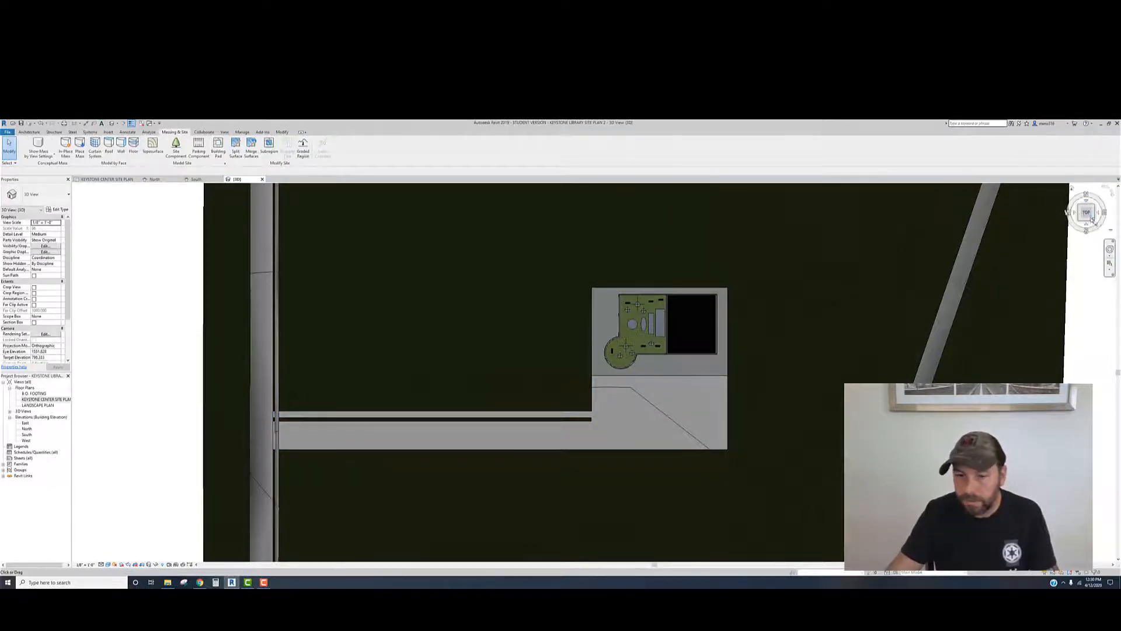
Step: Save the site project with the paved subregion in a tilted 3D view
middle_click_drag(1029, 496, 1005, 389, "shift")
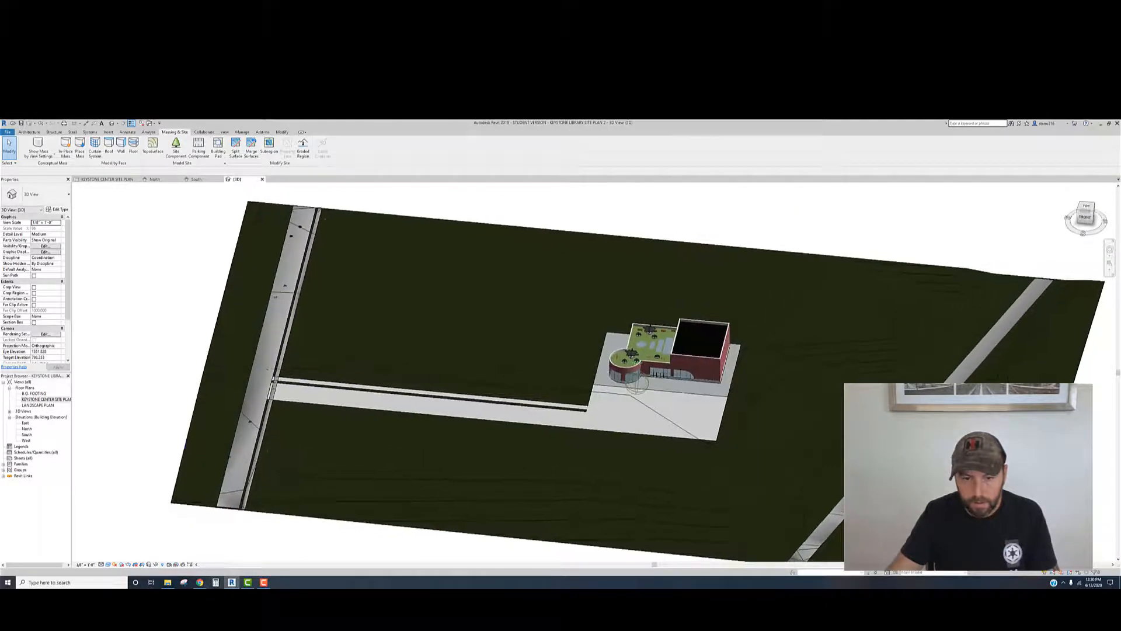
scroll(568, 411, "up", 1)
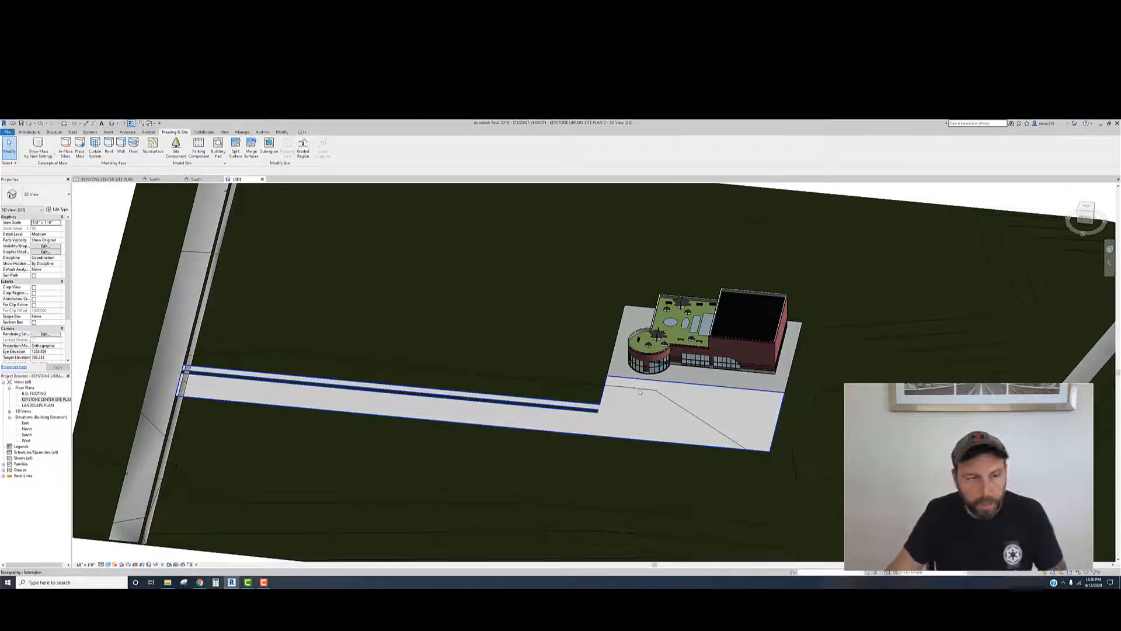
left_click(21, 123)
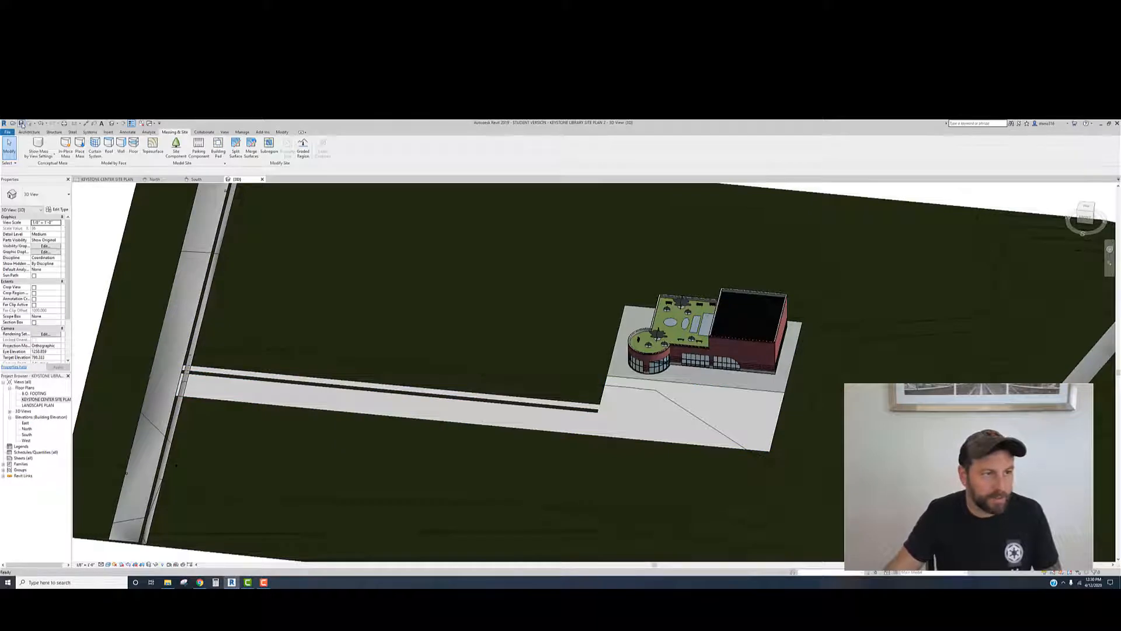
Step: Split the grass topography with a circle of about 52 ft radius in the open area behind the driveway and building
scroll(713, 426, "up", 2)
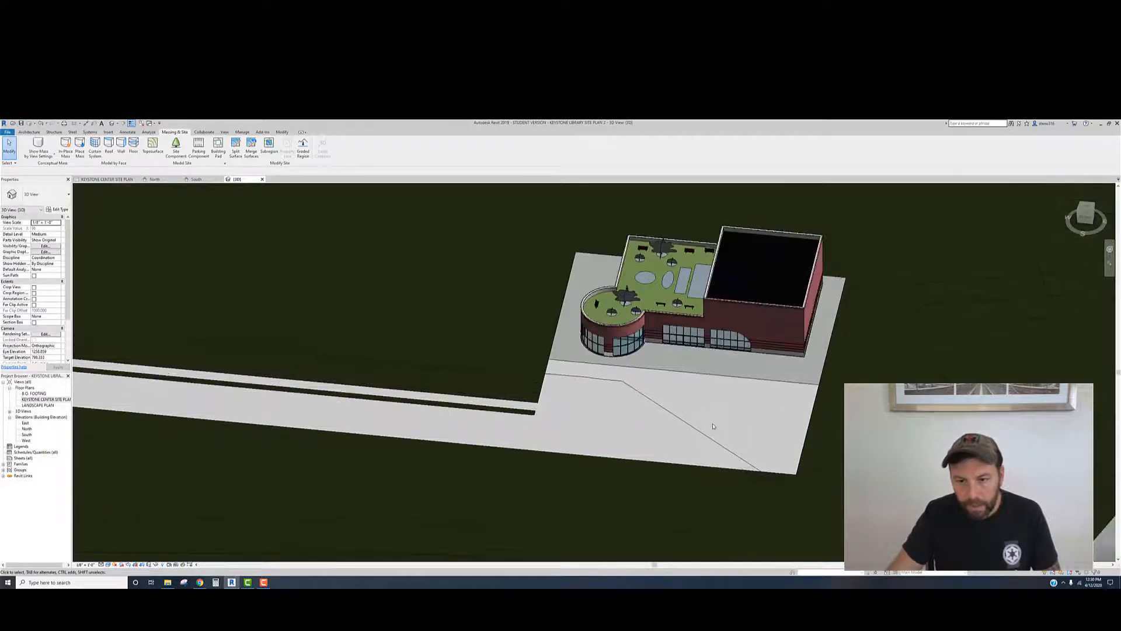
scroll(695, 418, "down", 1)
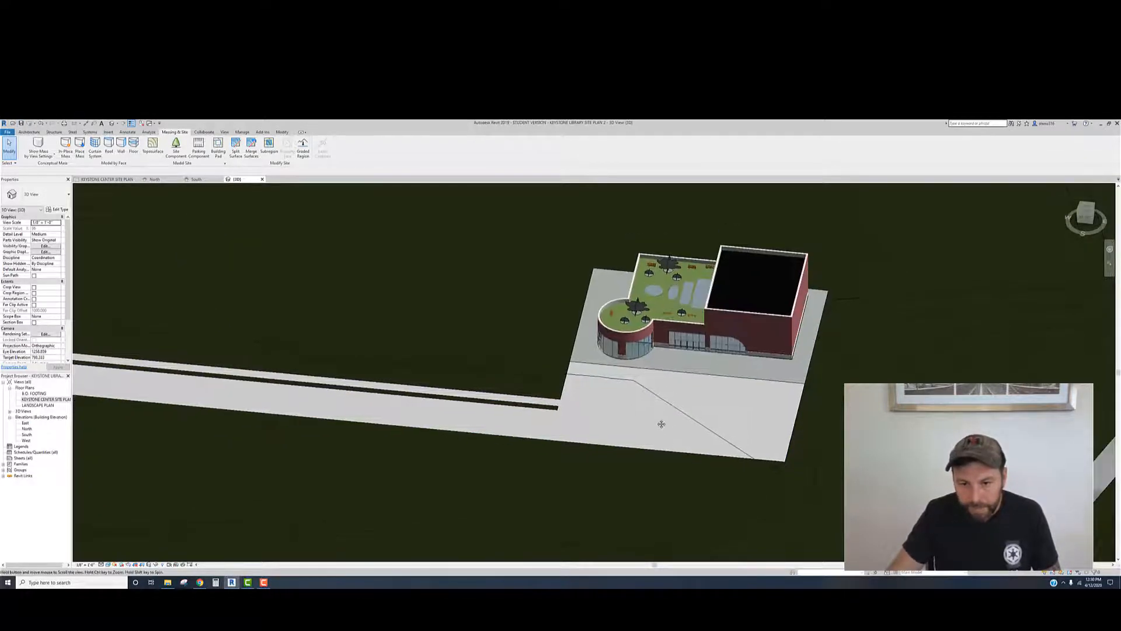
middle_click_drag(658, 426, 552, 461)
middle_click_drag(597, 418, 662, 453)
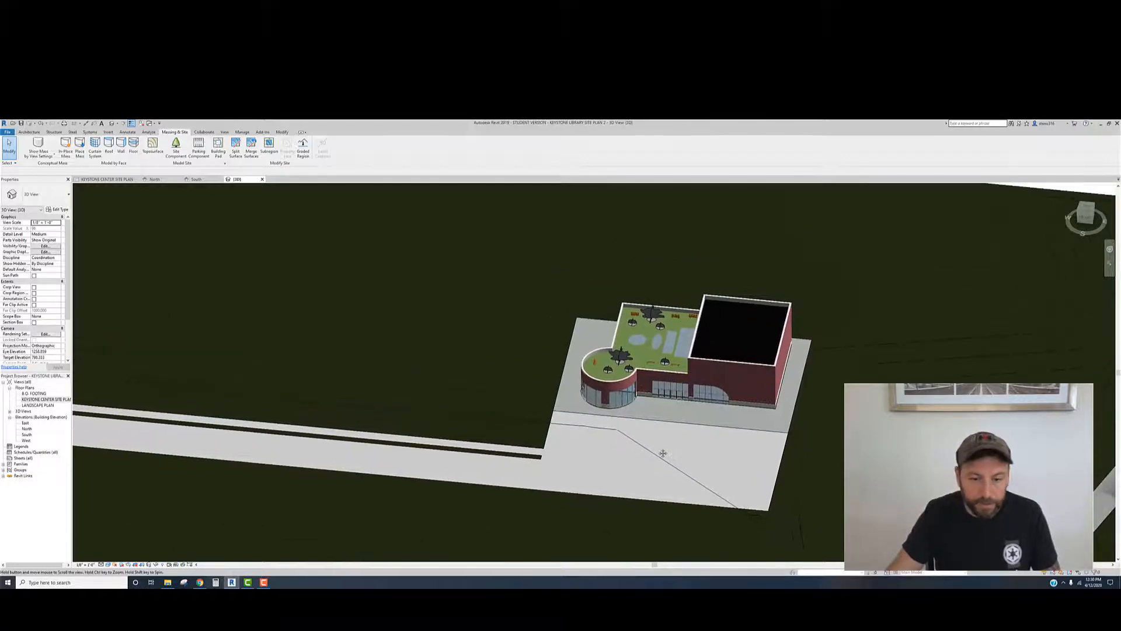
middle_click_drag(410, 319, 452, 355)
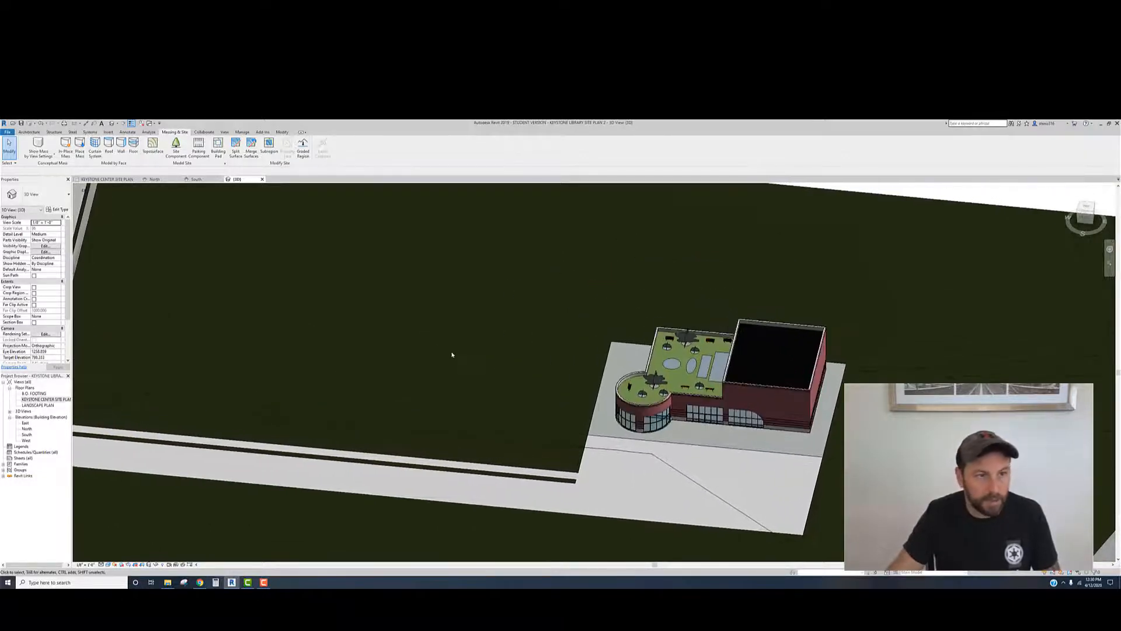
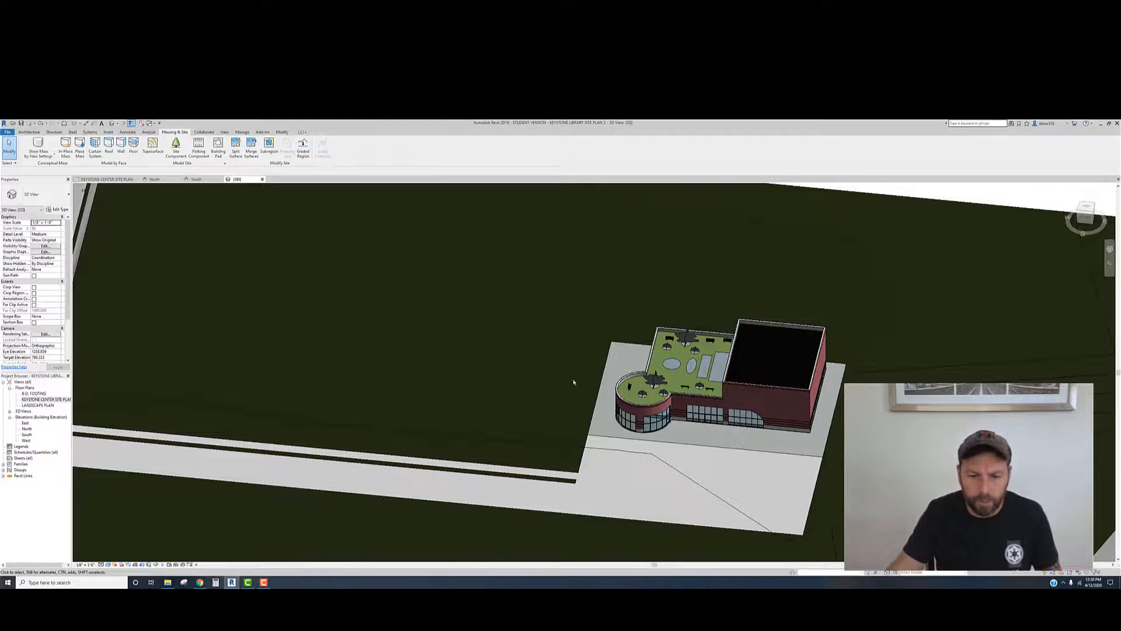
middle_click_drag(538, 382, 526, 338, "shift")
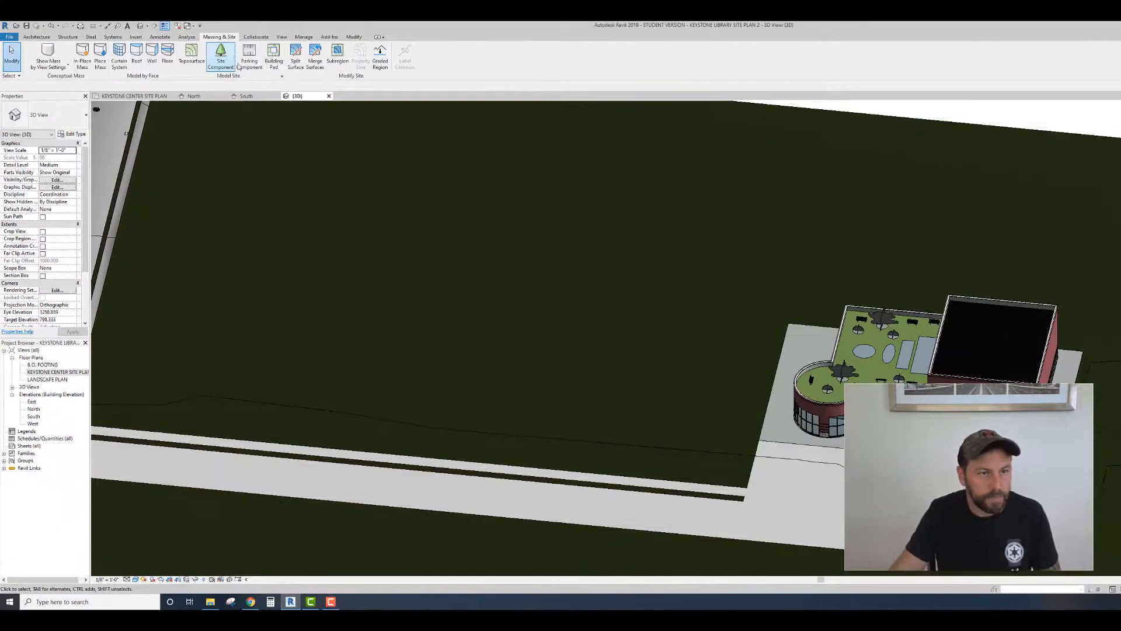
left_click(295, 57)
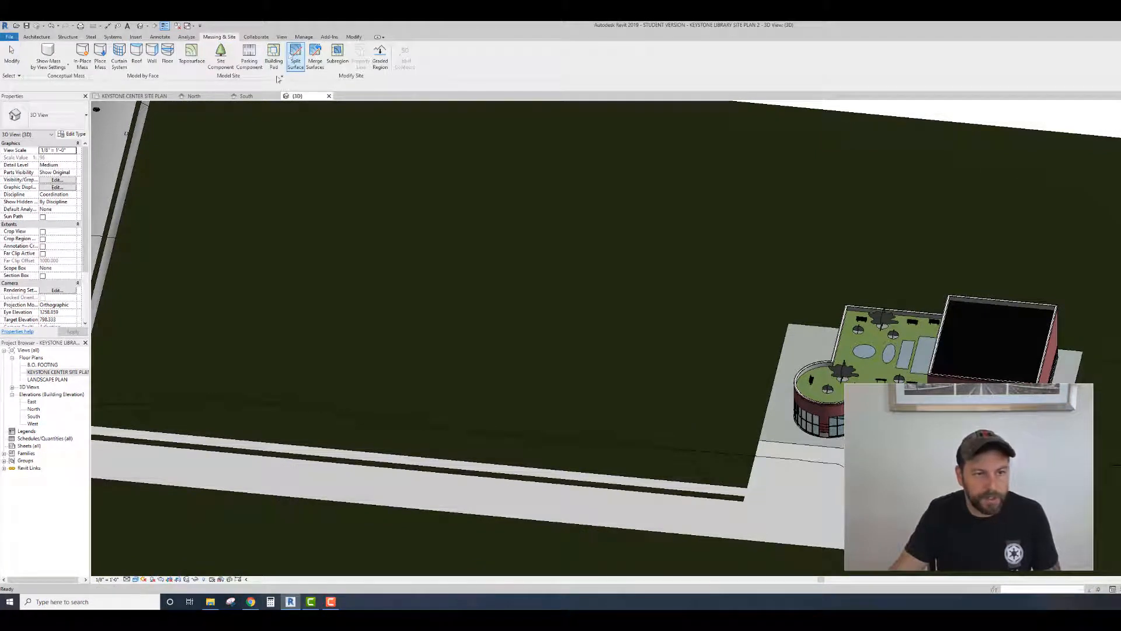
left_click(817, 110)
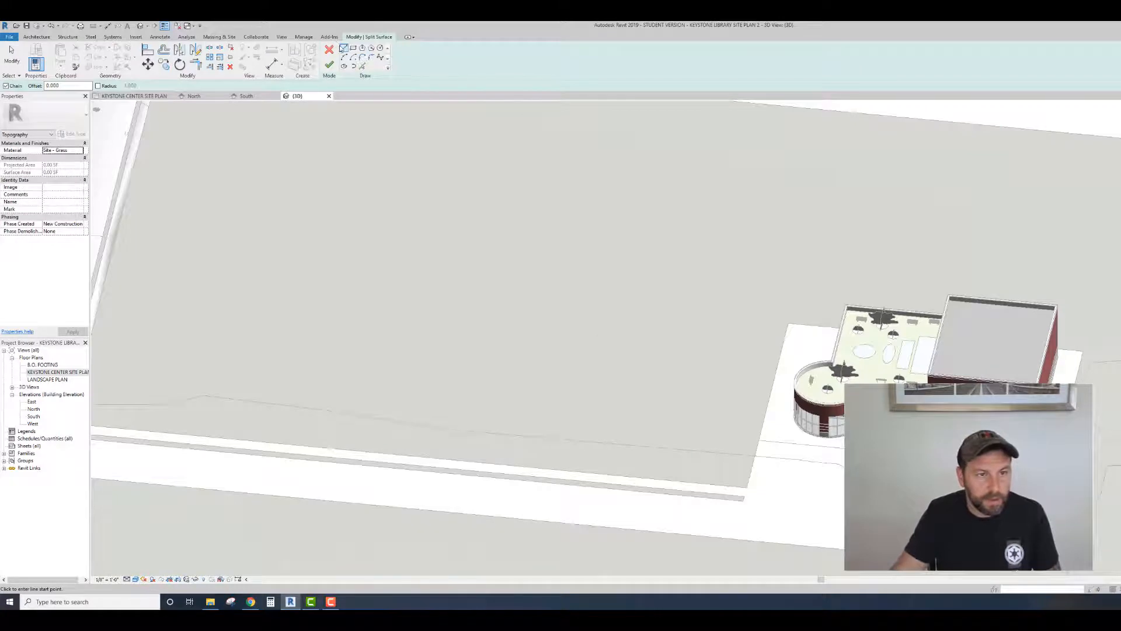
left_click(380, 49)
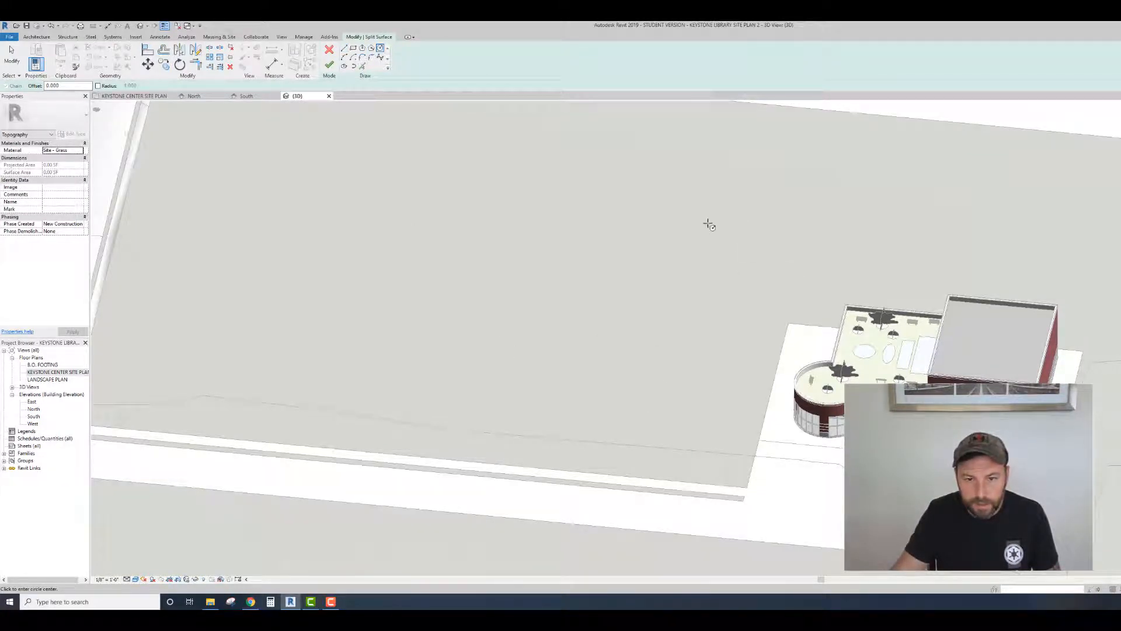
left_click(685, 224)
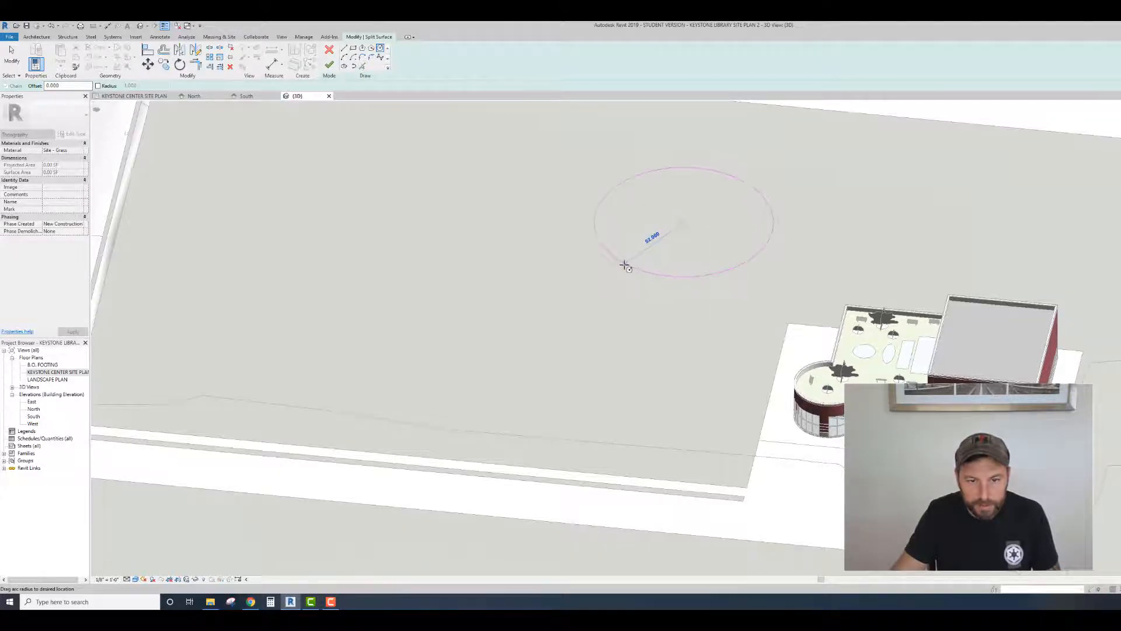
left_click(624, 266)
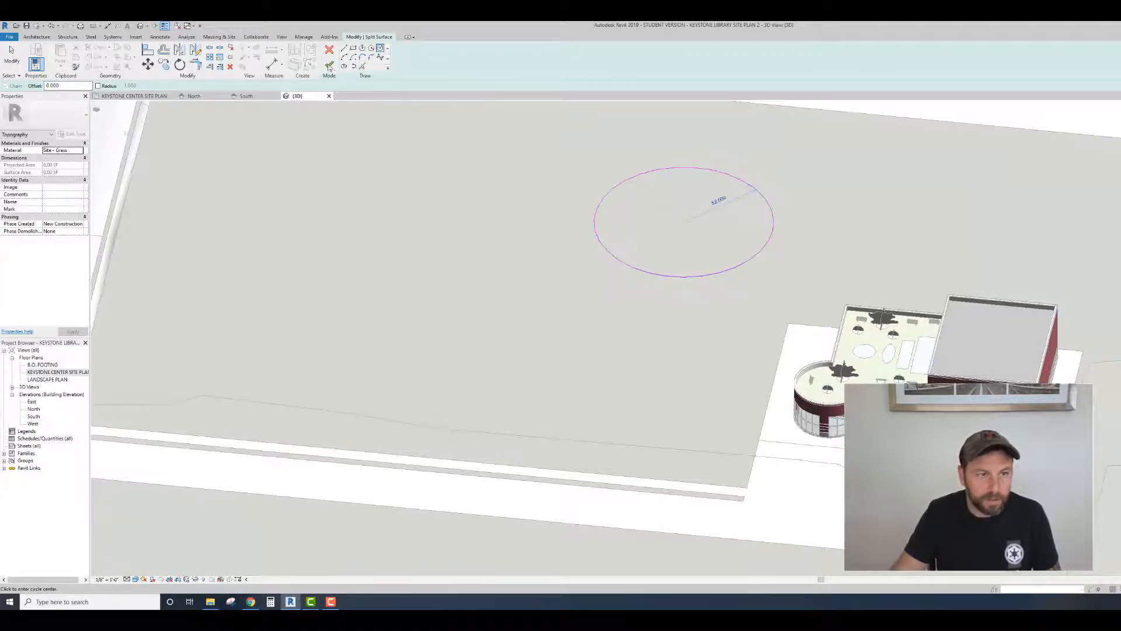
left_click(330, 64)
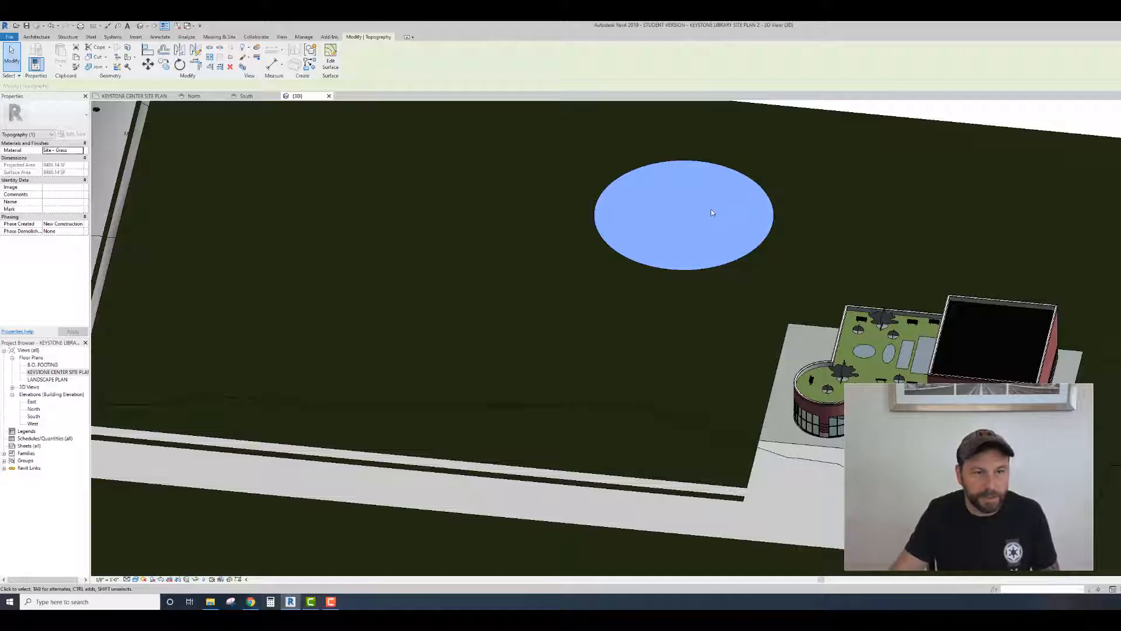
Step: Examine the circular surface's position against the building lines in the KEYSTONE CENTER SITE PLAN floor plan, and return to the 3D view
scroll(744, 416, "down", 5)
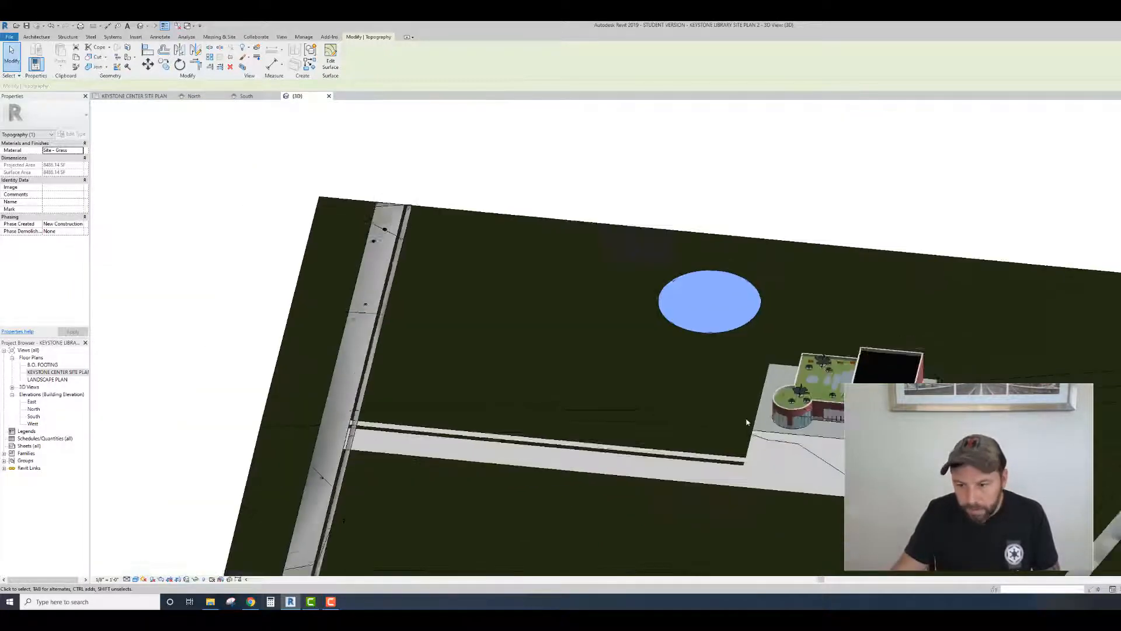
middle_click_drag(812, 531, 783, 493)
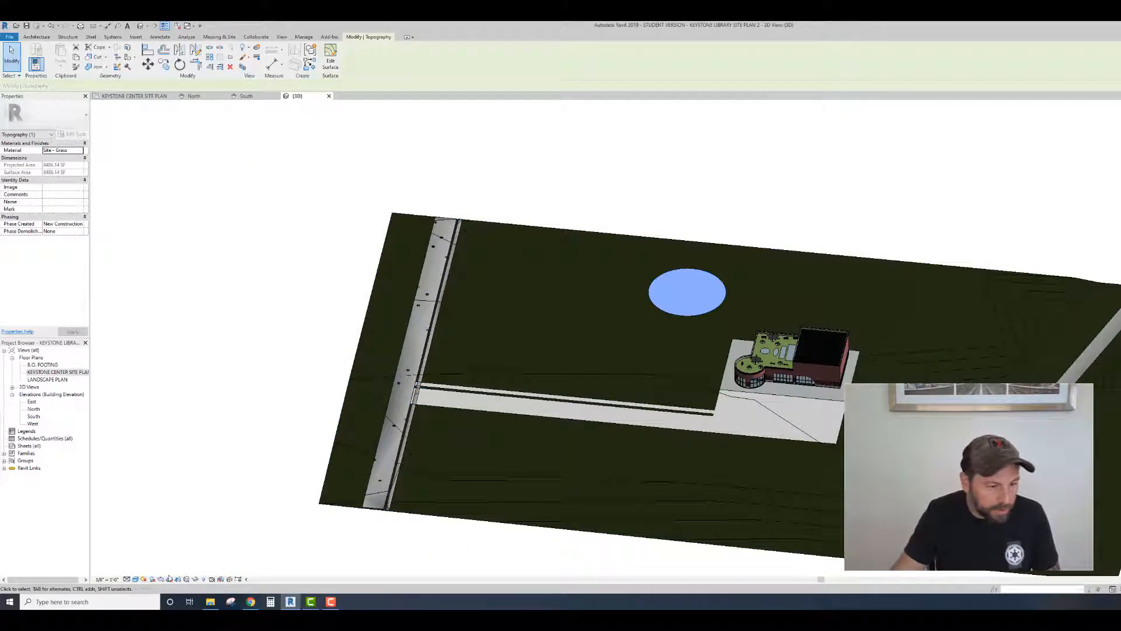
left_click(52, 373)
double_click(54, 374)
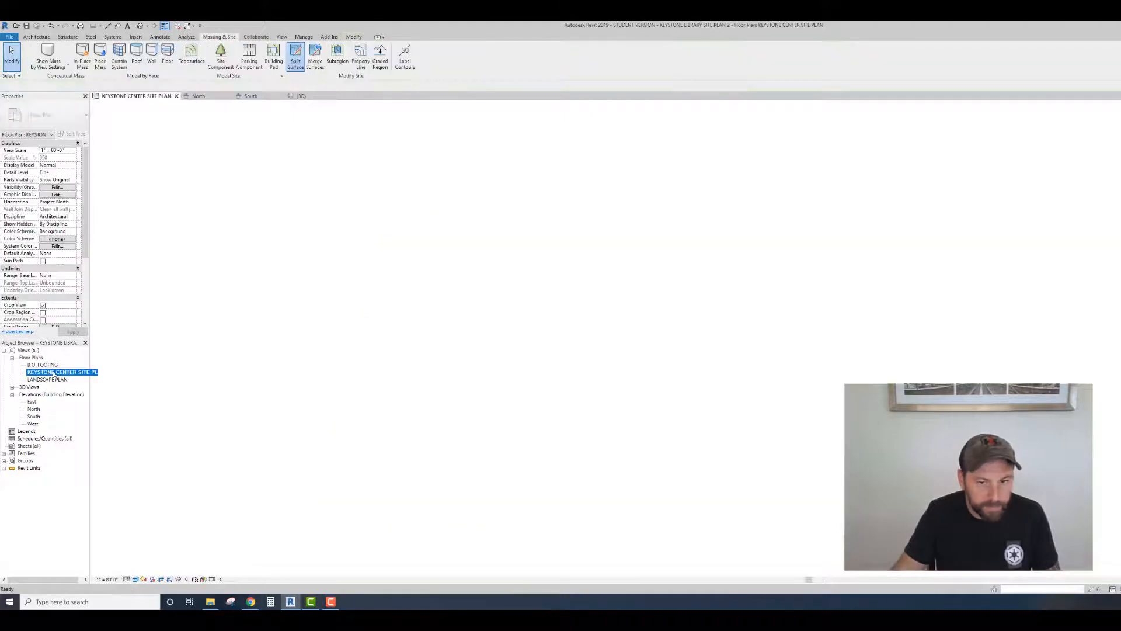
middle_click_drag(261, 280, 449, 334)
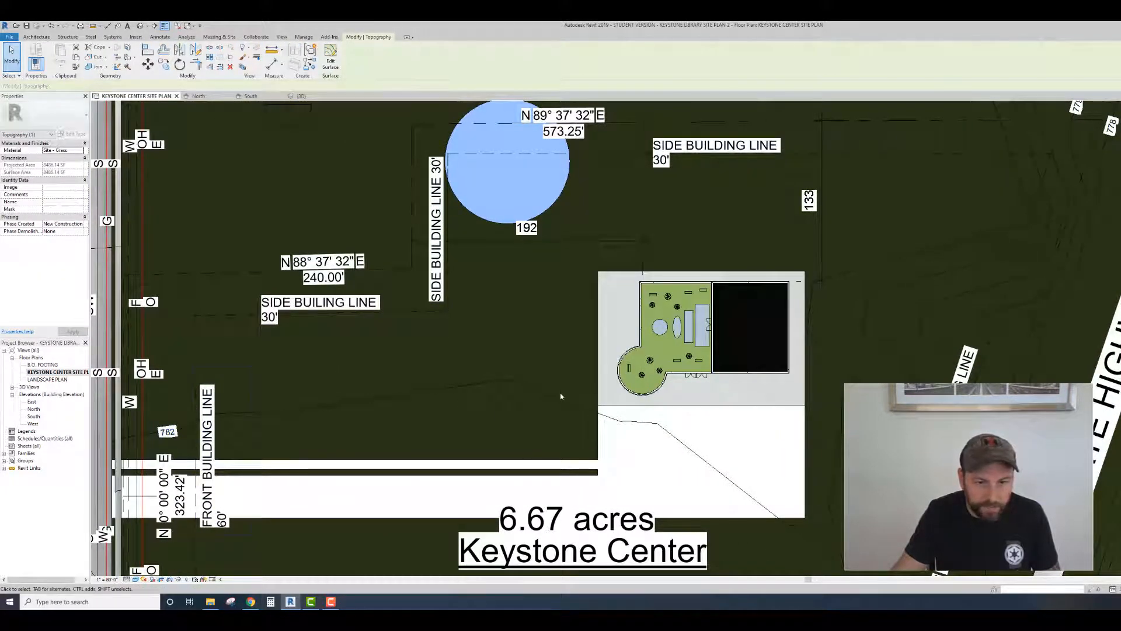
middle_click_drag(553, 275, 524, 354)
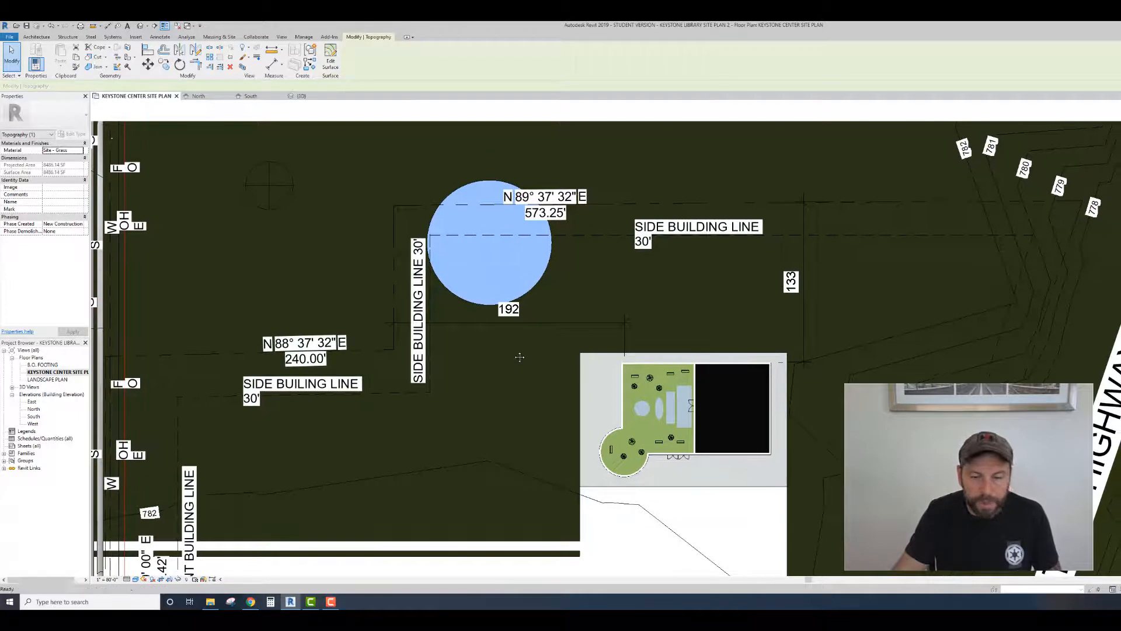
scroll(502, 357, "down", 1)
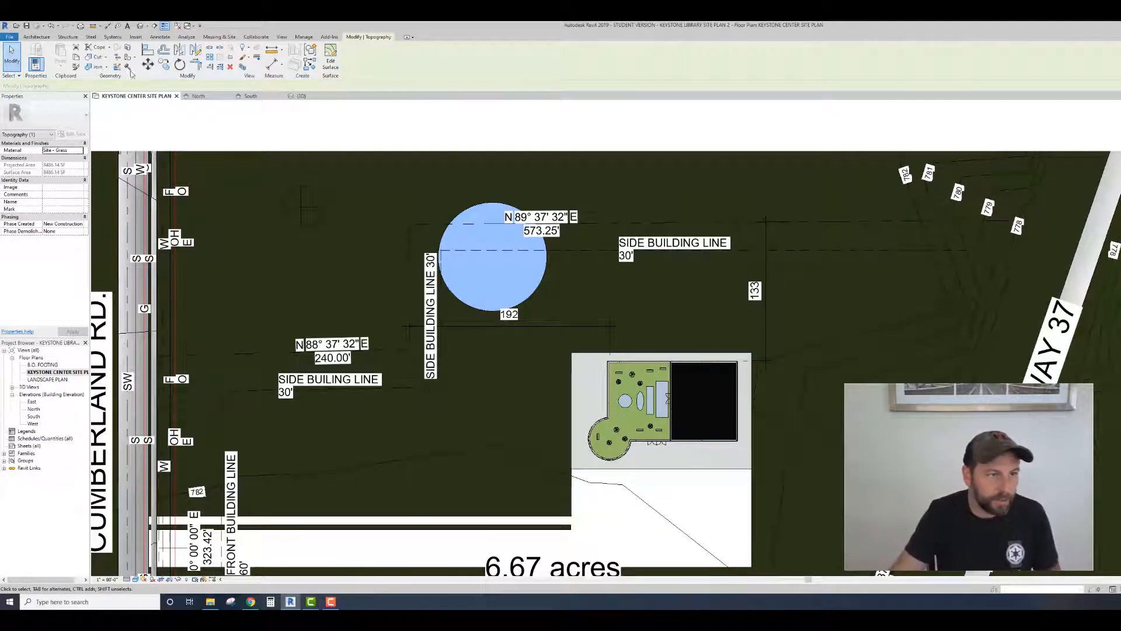
left_click(140, 26)
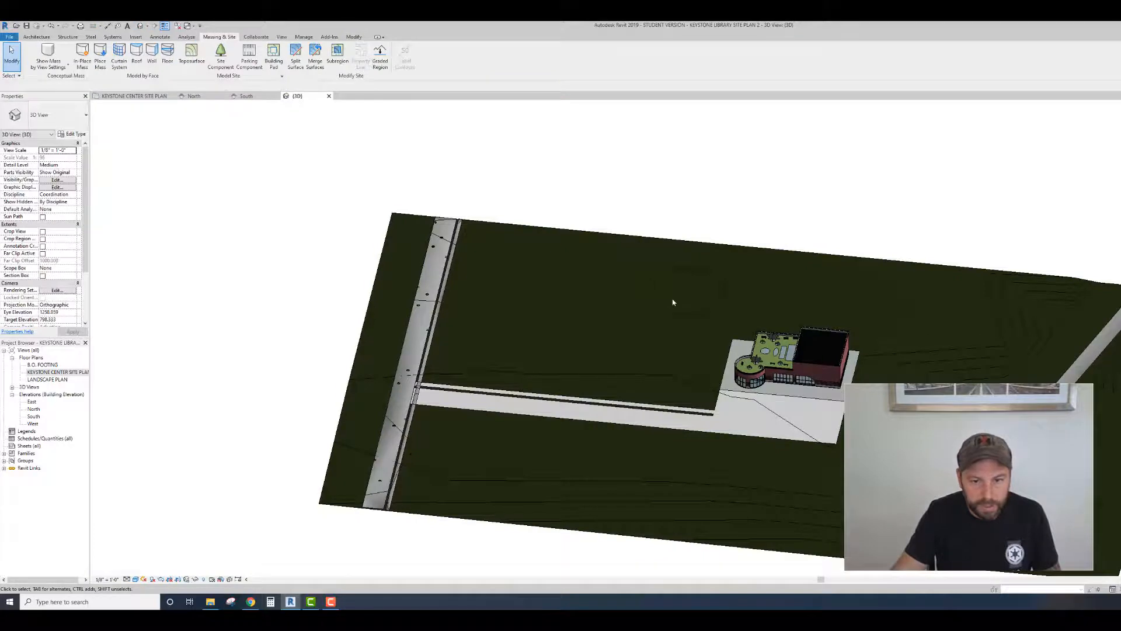
scroll(674, 300, "down", 2)
scroll(681, 295, "up", 6)
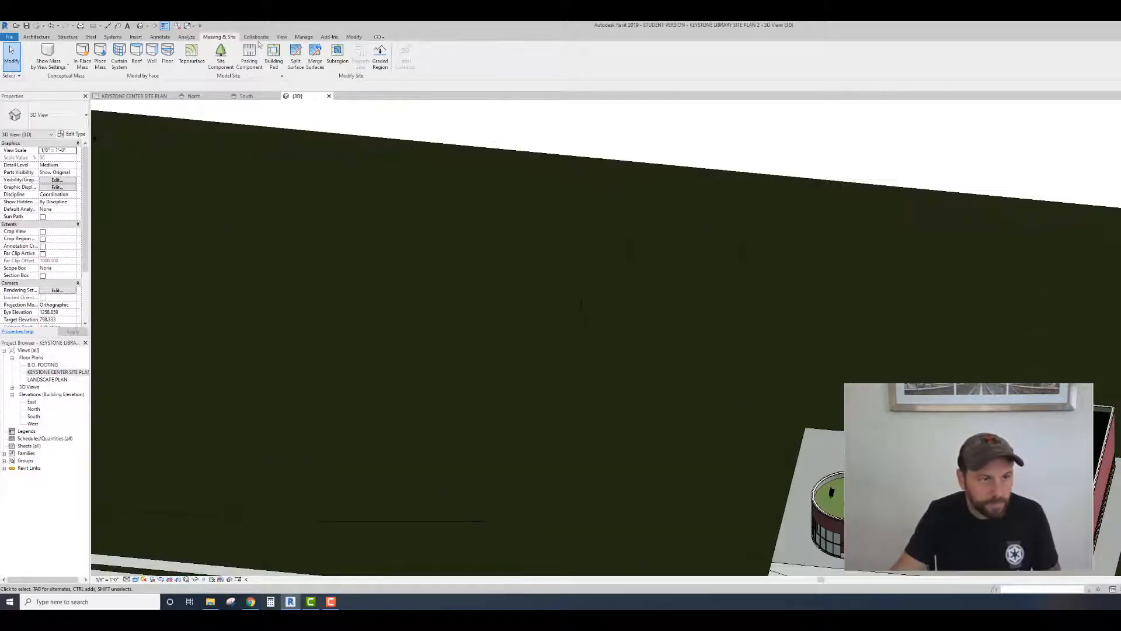
Step: Add a point at absolute elevation 775 in the centre of the circular topography surface and finish the surface edit
left_click(637, 259)
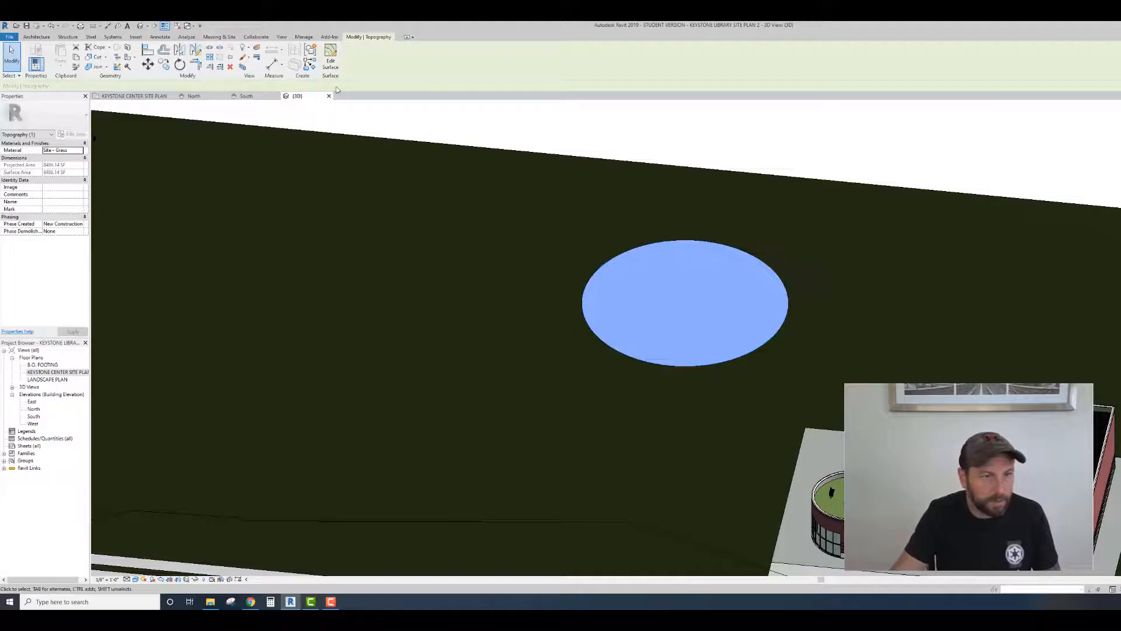
left_click(331, 60)
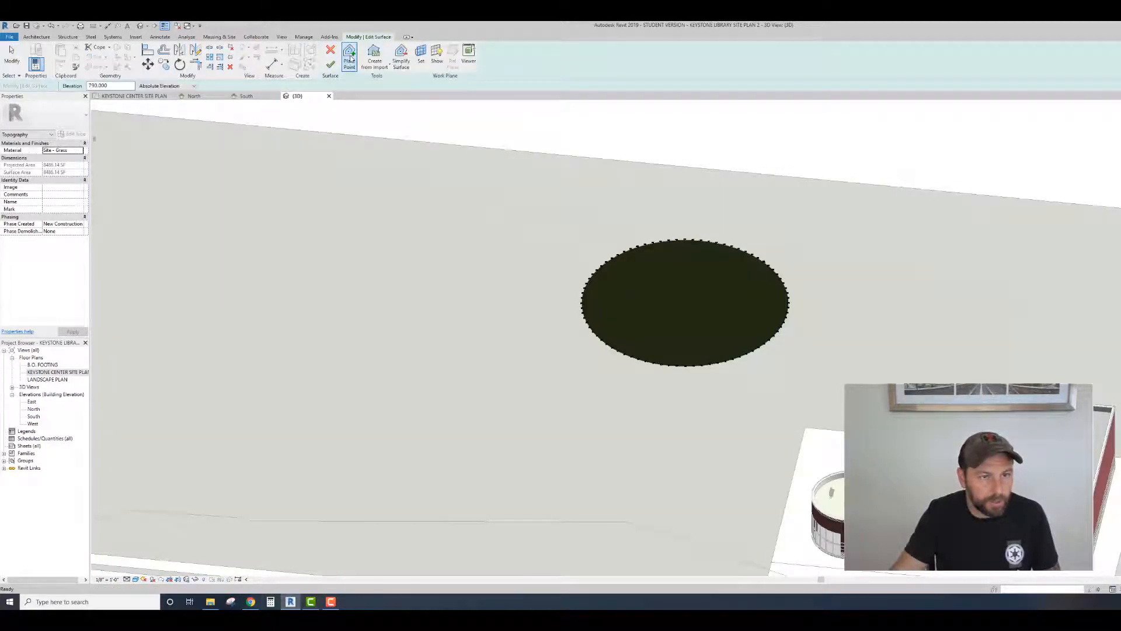
left_click(349, 59)
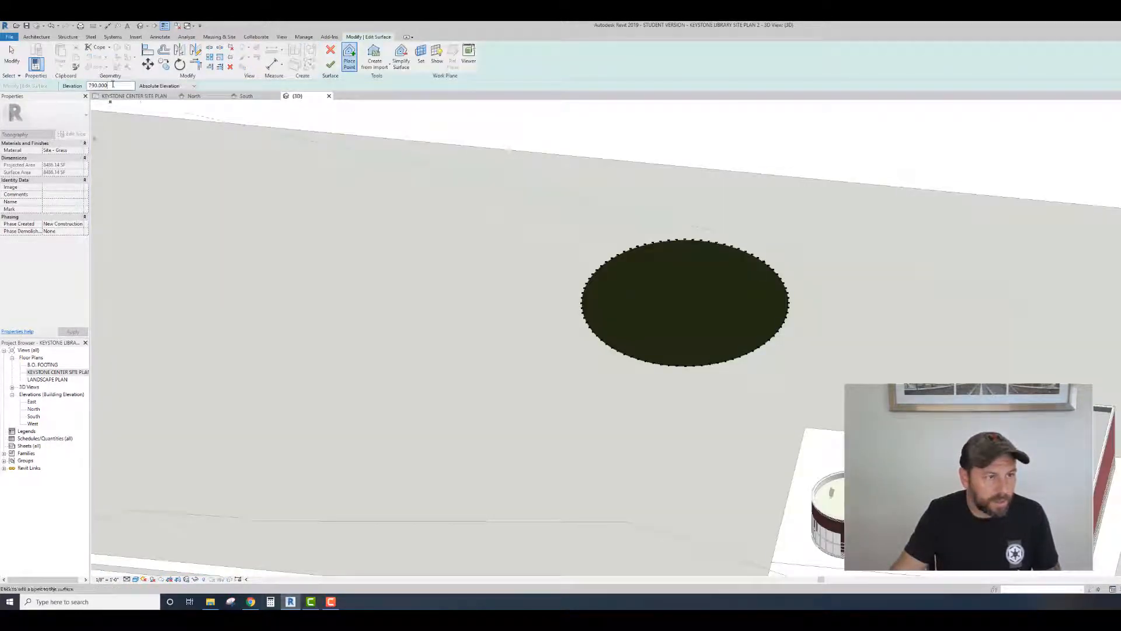
left_click_drag(113, 85, 96, 85)
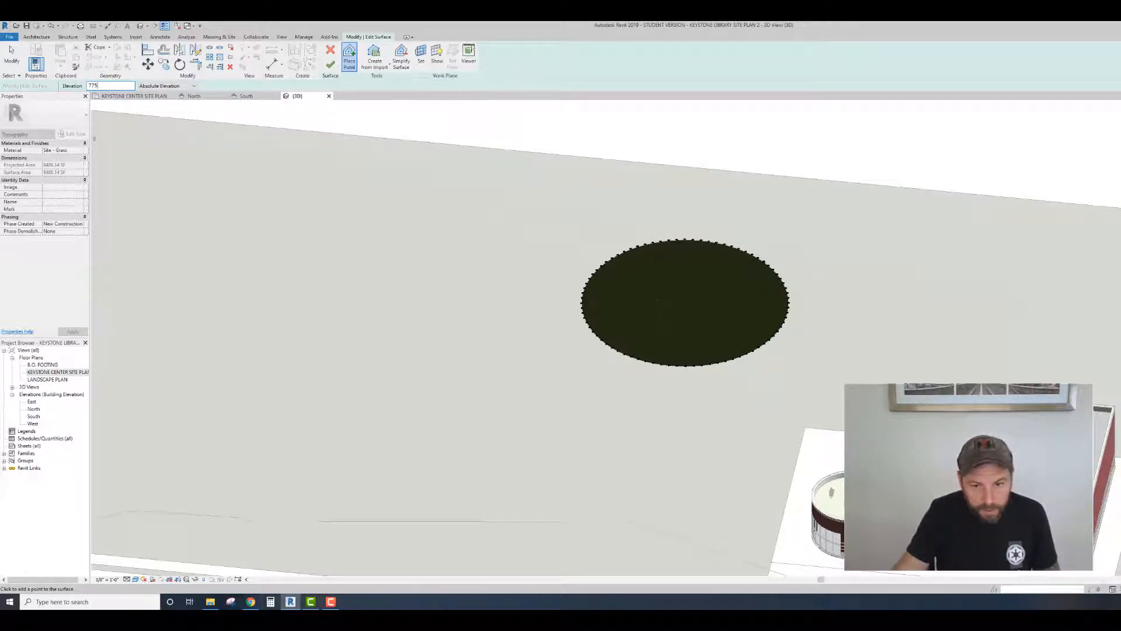
left_click(686, 302)
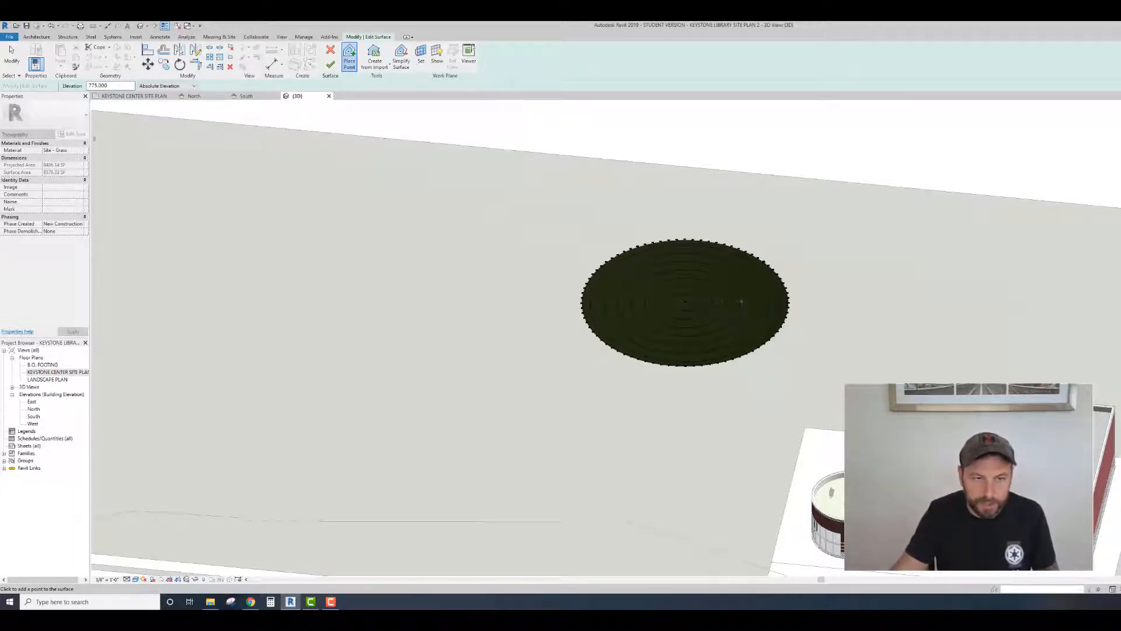
left_click(330, 64)
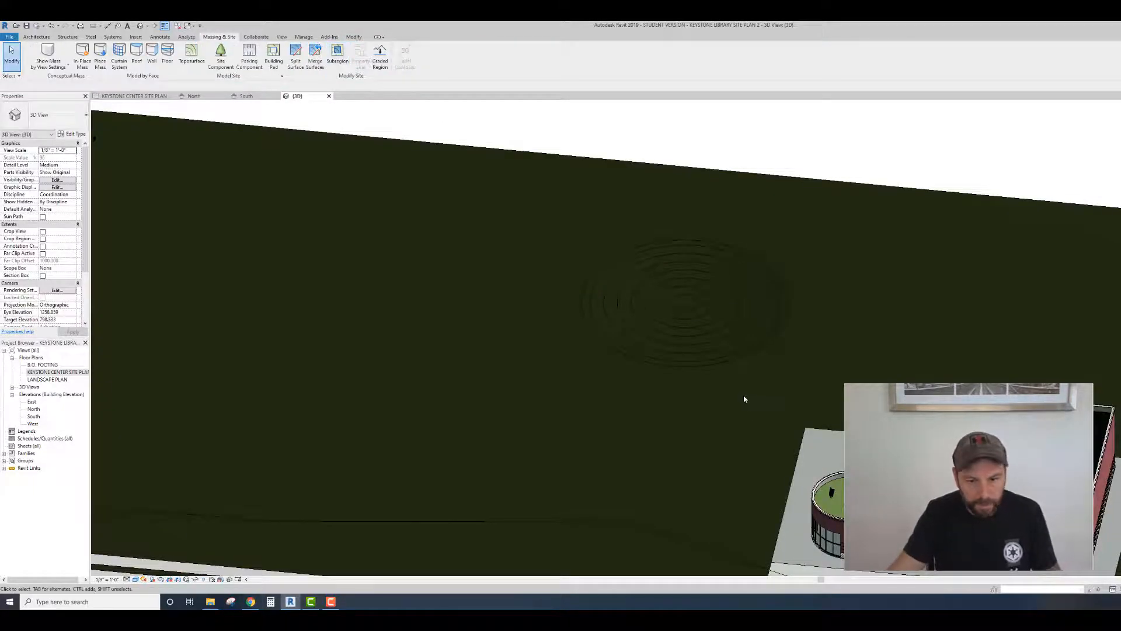
Step: Start splitting the grass topography and sketch a kidney-shaped spline around the near side of the circular depression, between it and the road
middle_click_drag(745, 399, 718, 409, "shift")
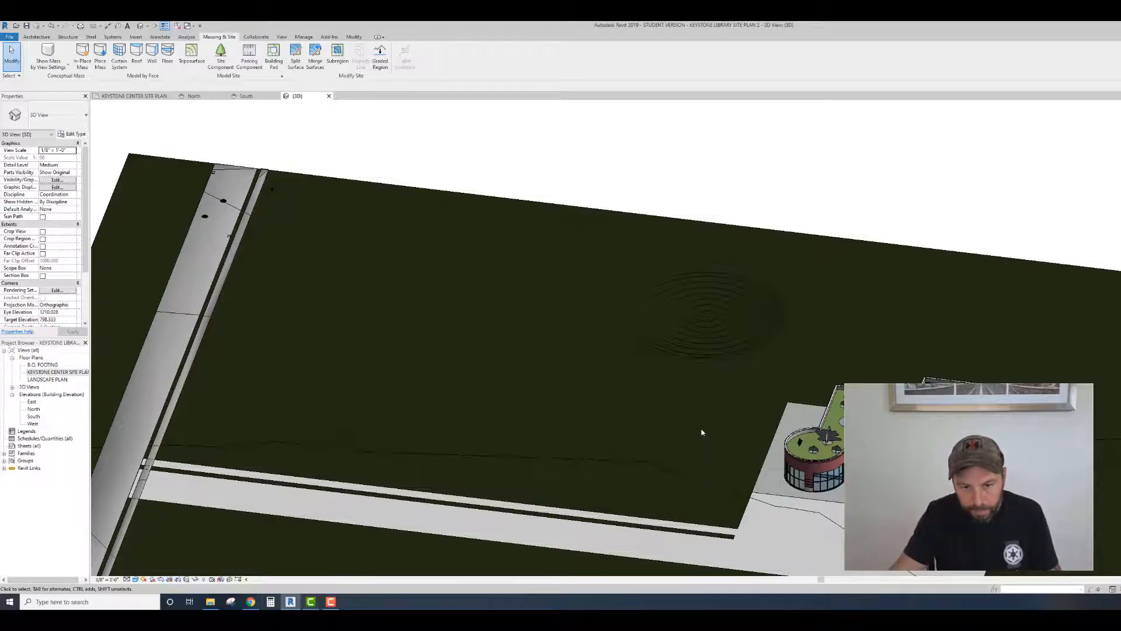
middle_click_drag(695, 428, 693, 436)
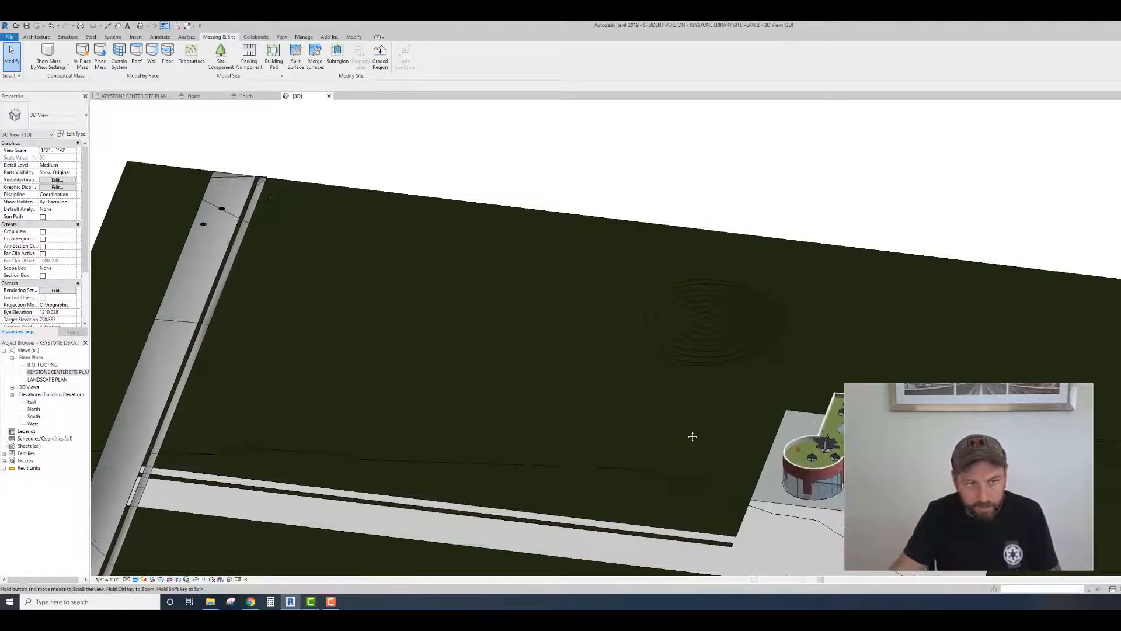
left_click(296, 55)
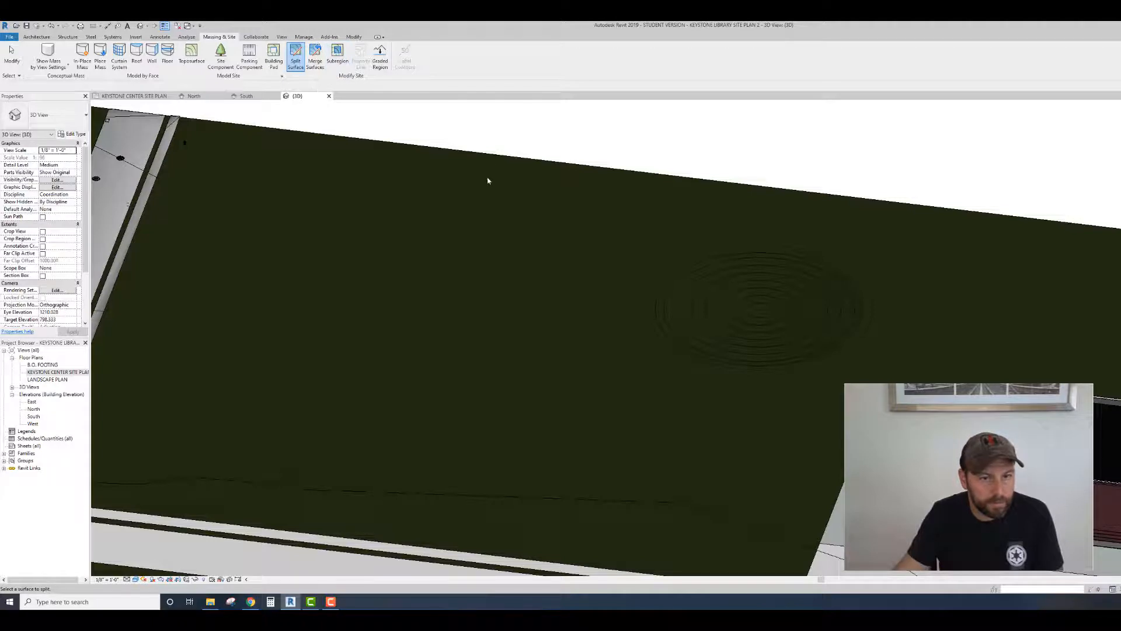
left_click(496, 158)
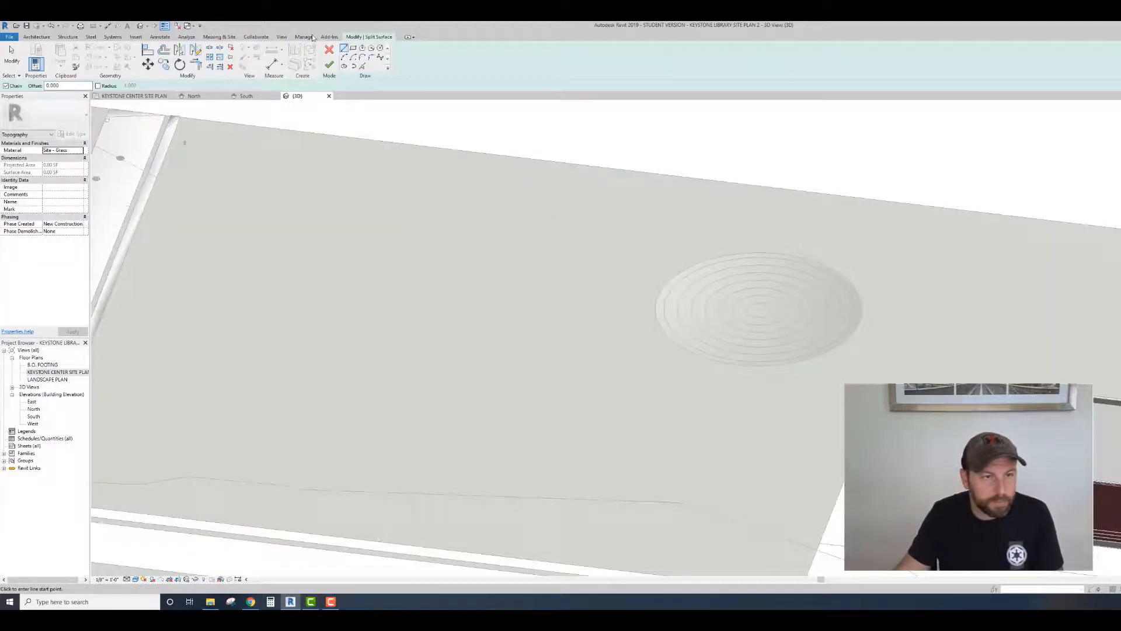
left_click(380, 58)
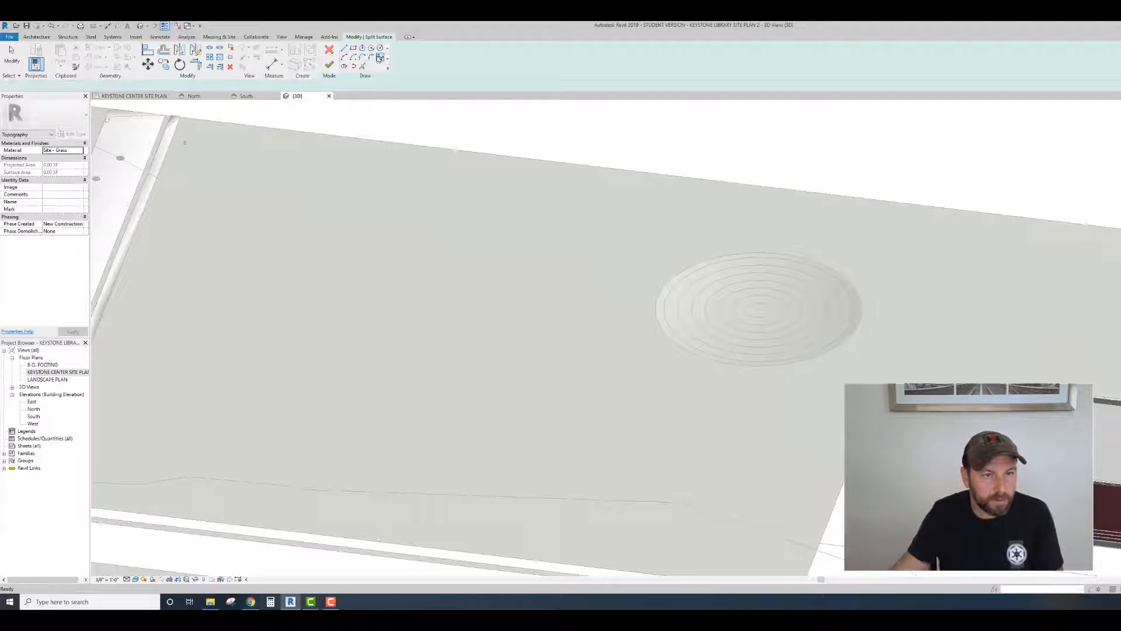
left_click(594, 267)
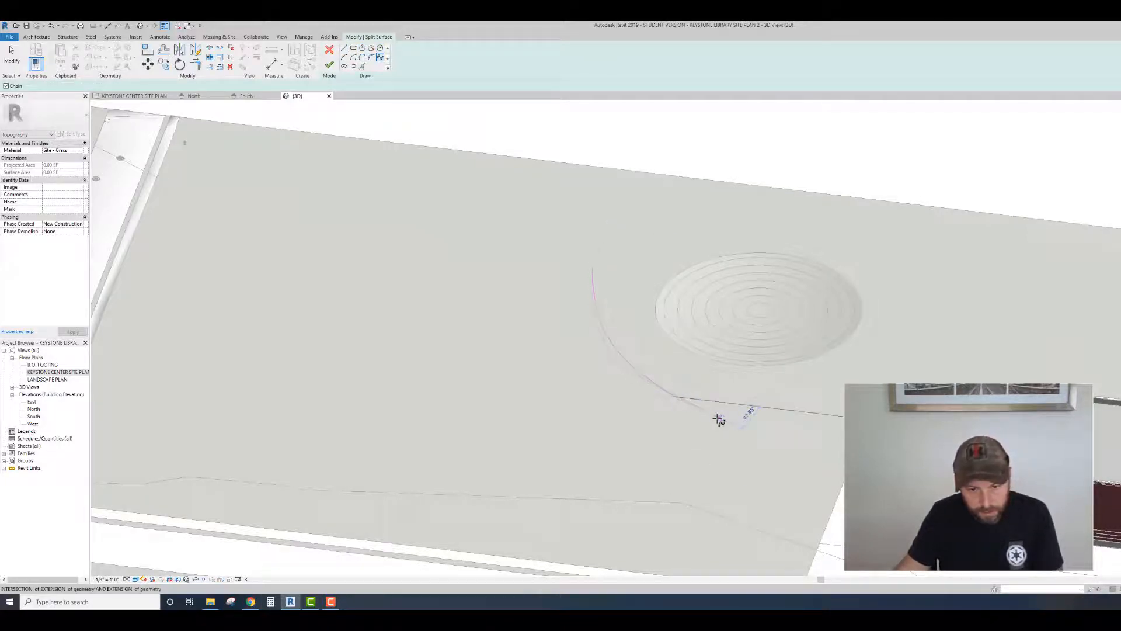
left_click(751, 502)
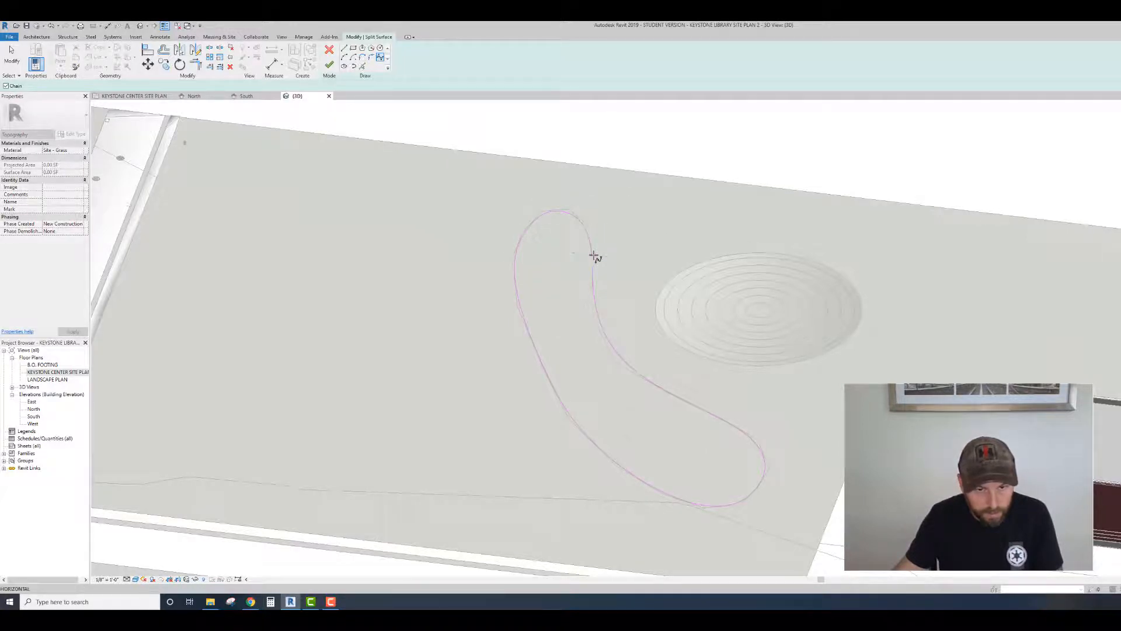
scroll(594, 256, "down", 3)
scroll(596, 255, "up", 5)
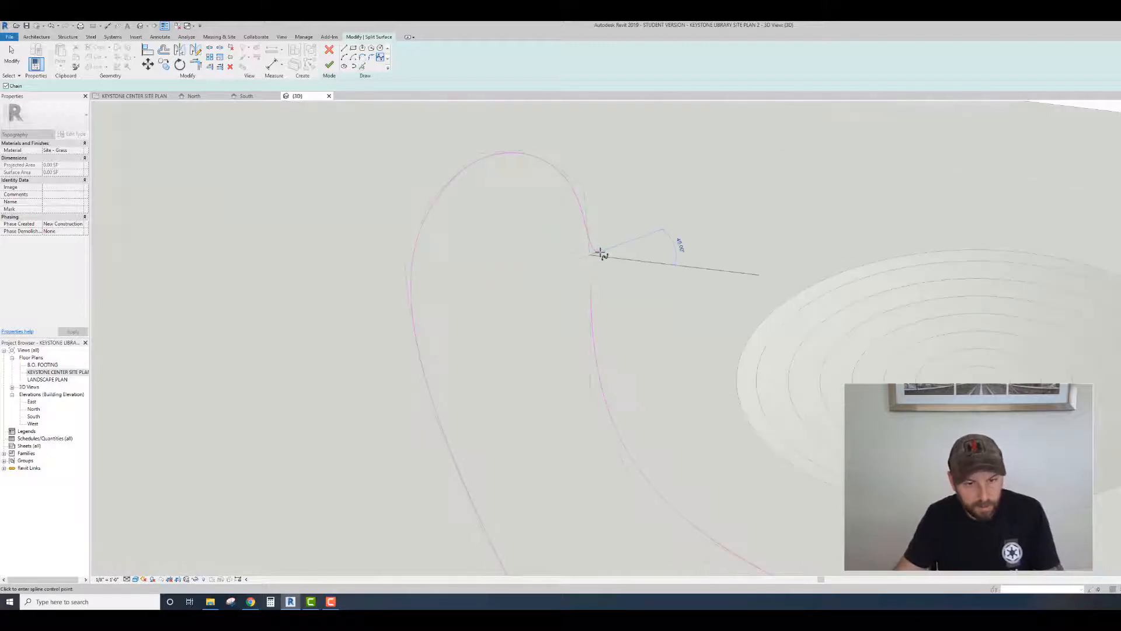
key("Escape")
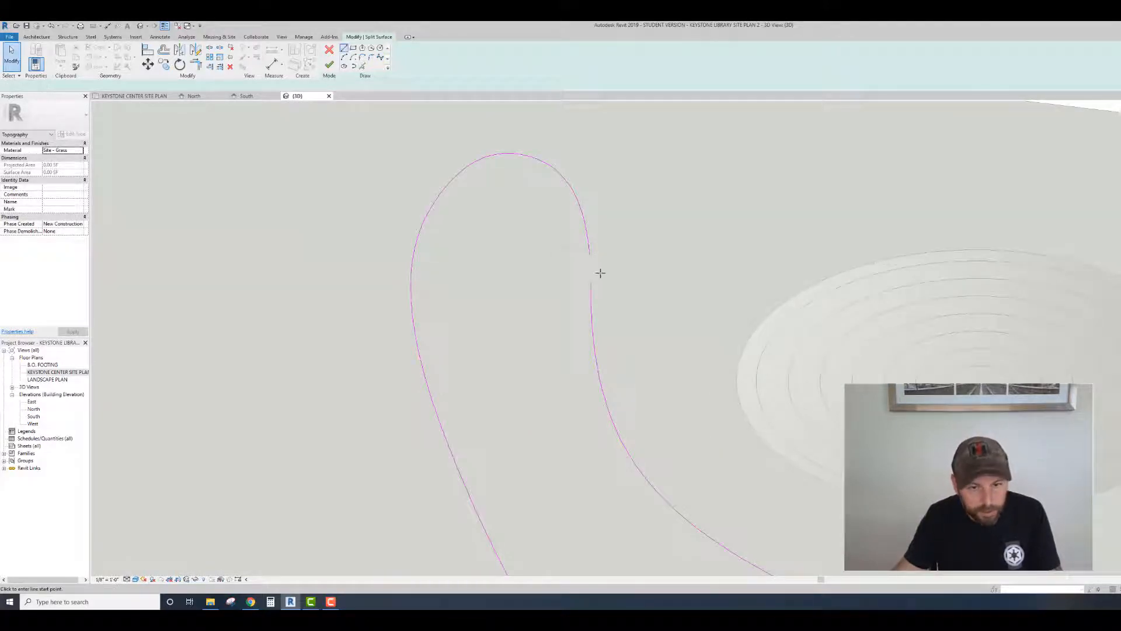
Step: Draw a straight line from the open end of the kidney-shaped spline towards its starting point
left_click(589, 256)
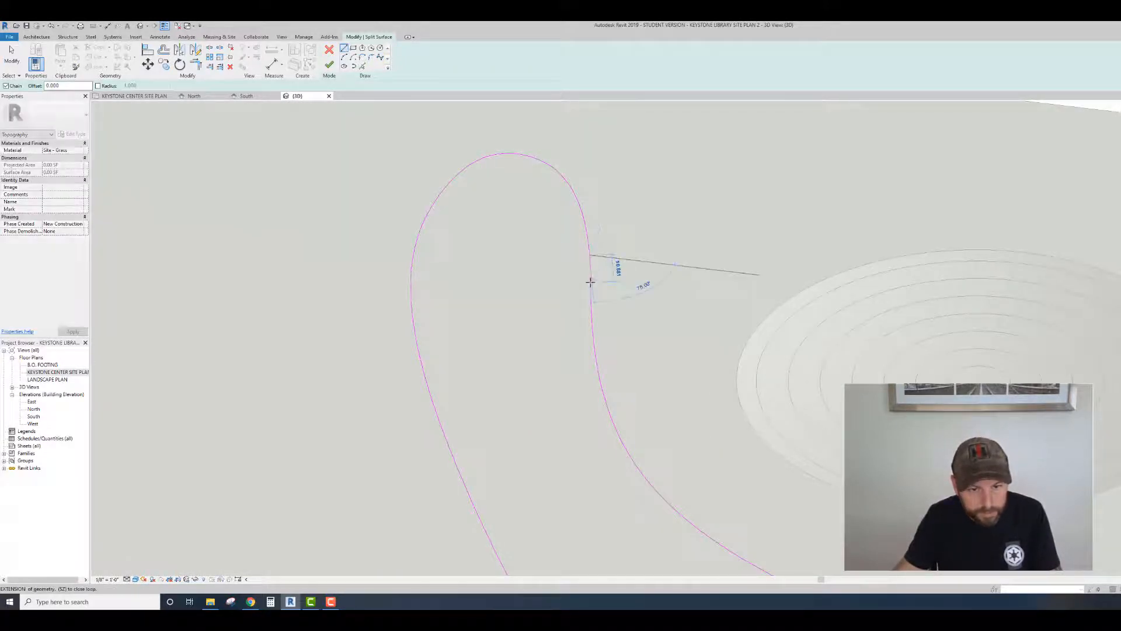
scroll(590, 280, "up", 5)
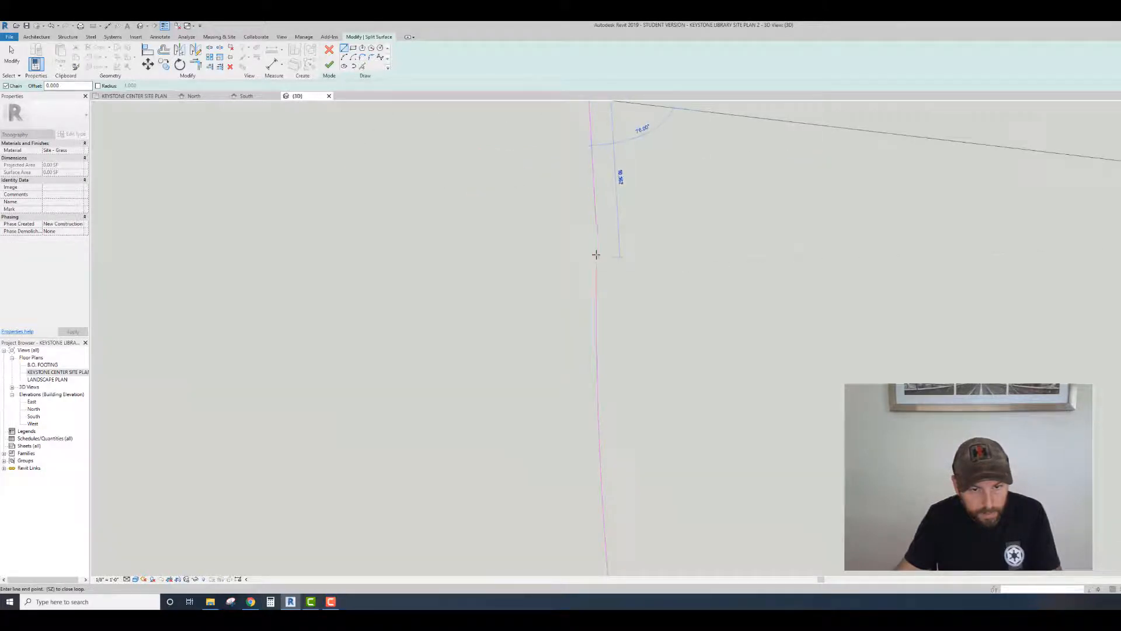
key("Escape")
key("Escape")
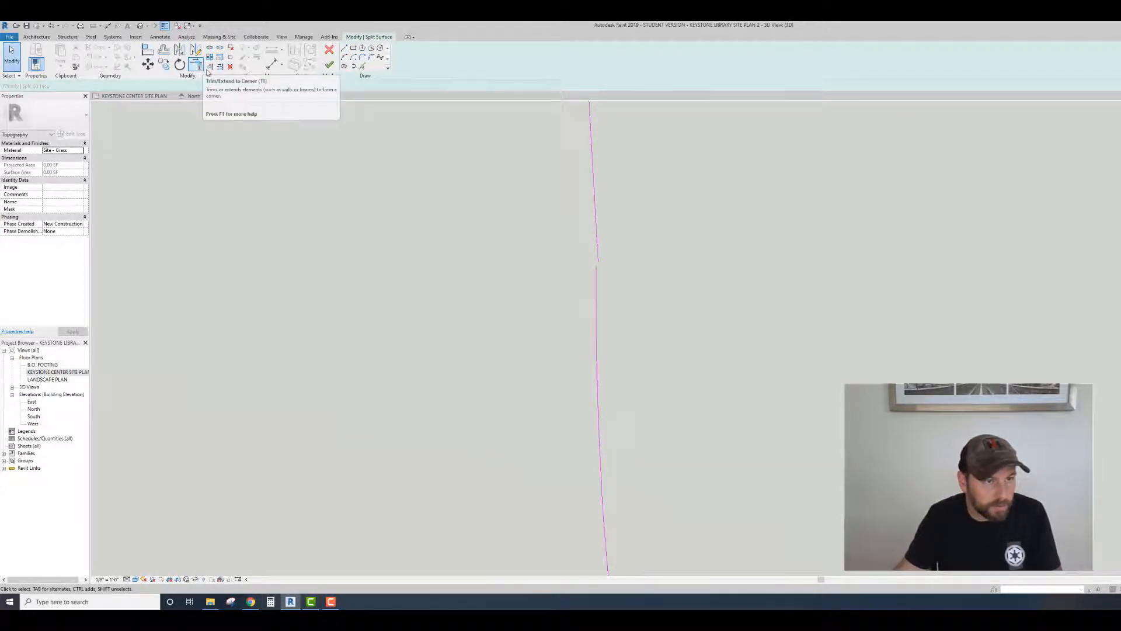
Step: Try to extend the straight closing line to the start of the spline with Trim/Extend Single Element
left_click(210, 66)
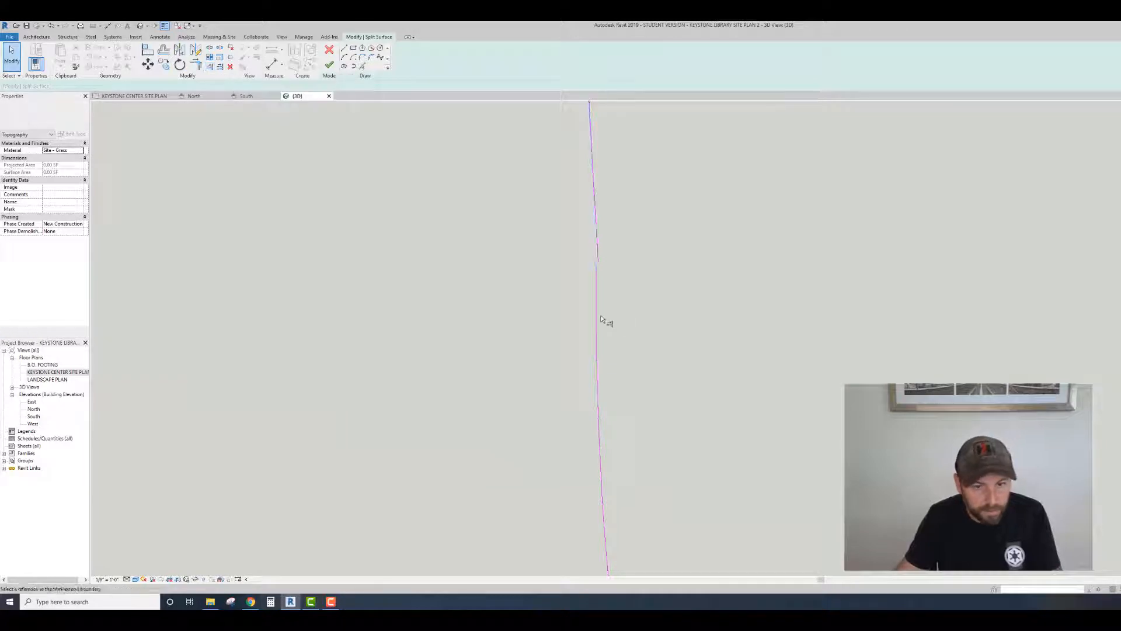
left_click(598, 309)
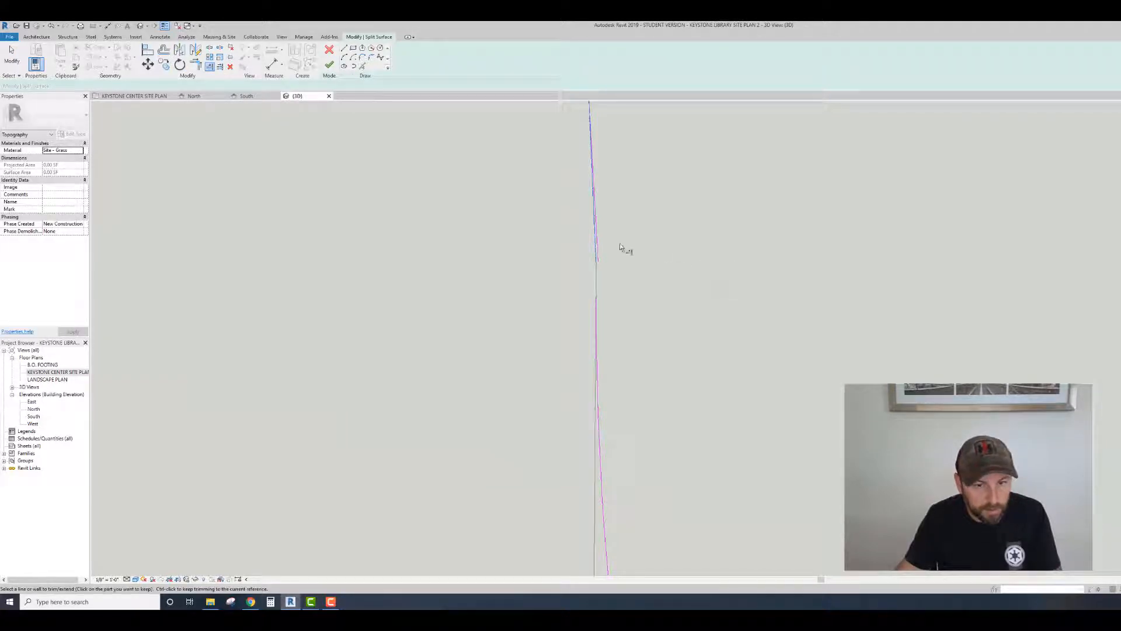
left_click(598, 246)
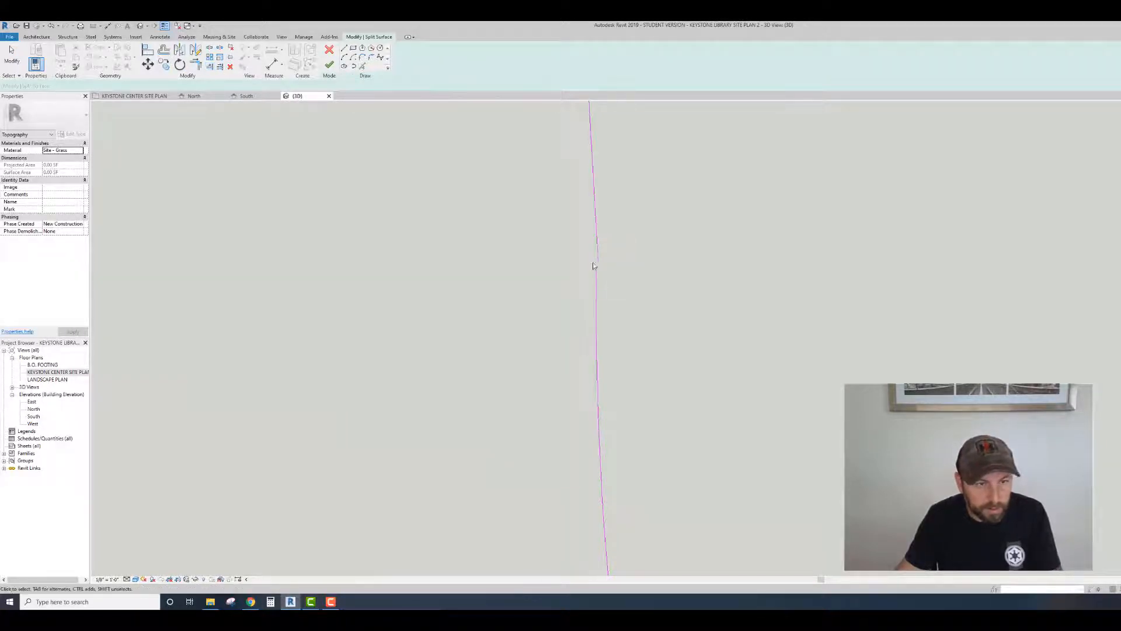
key("Escape")
Step: Try to stretch the closing line's lower end onto the spline's starting point
left_click(598, 262)
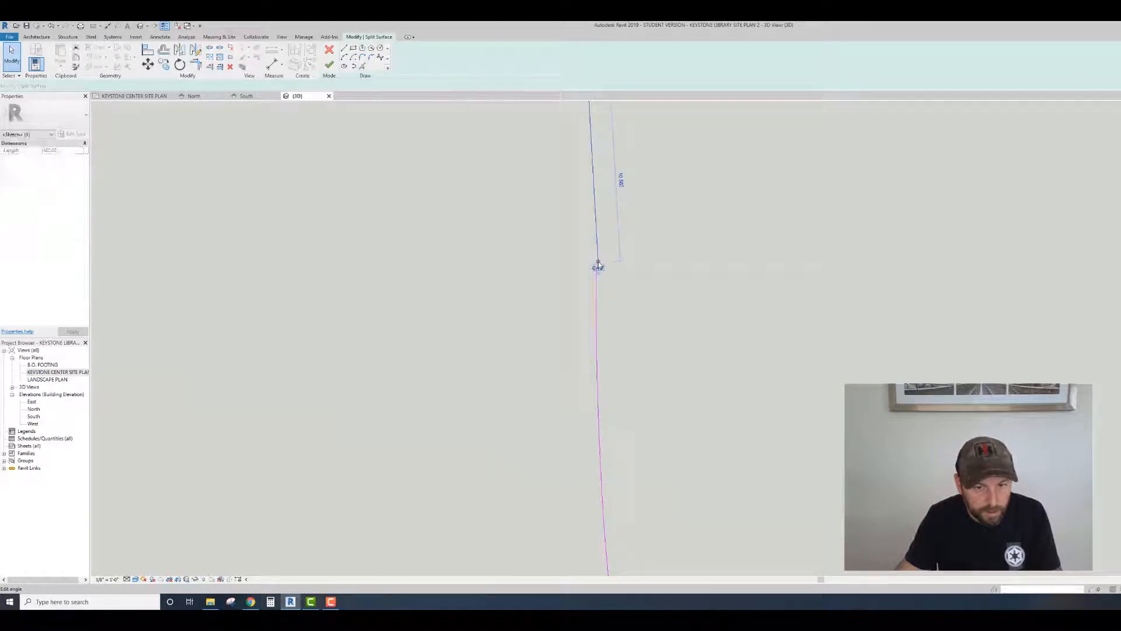
left_click(599, 266)
left_click(607, 251)
scroll(608, 251, "down", 2)
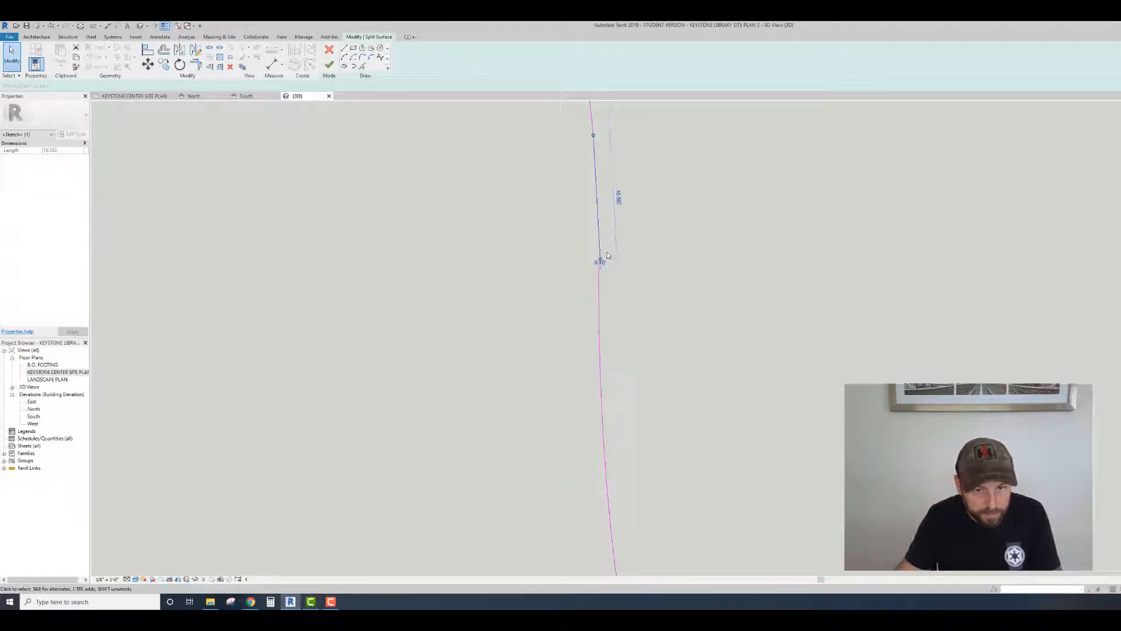
scroll(608, 251, "up", 4)
mouse_move(587, 276)
left_mouse_down()
mouse_move(583, 293)
mouse_move(582, 271)
left_mouse_up()
left_click(583, 274)
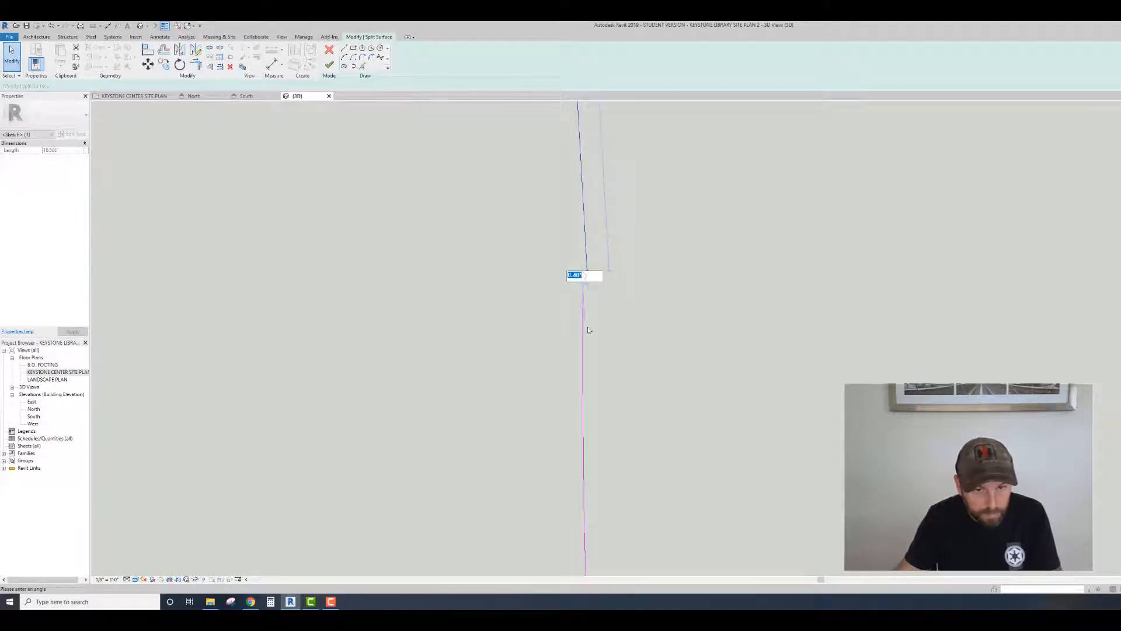
left_click(594, 313)
left_click(594, 313)
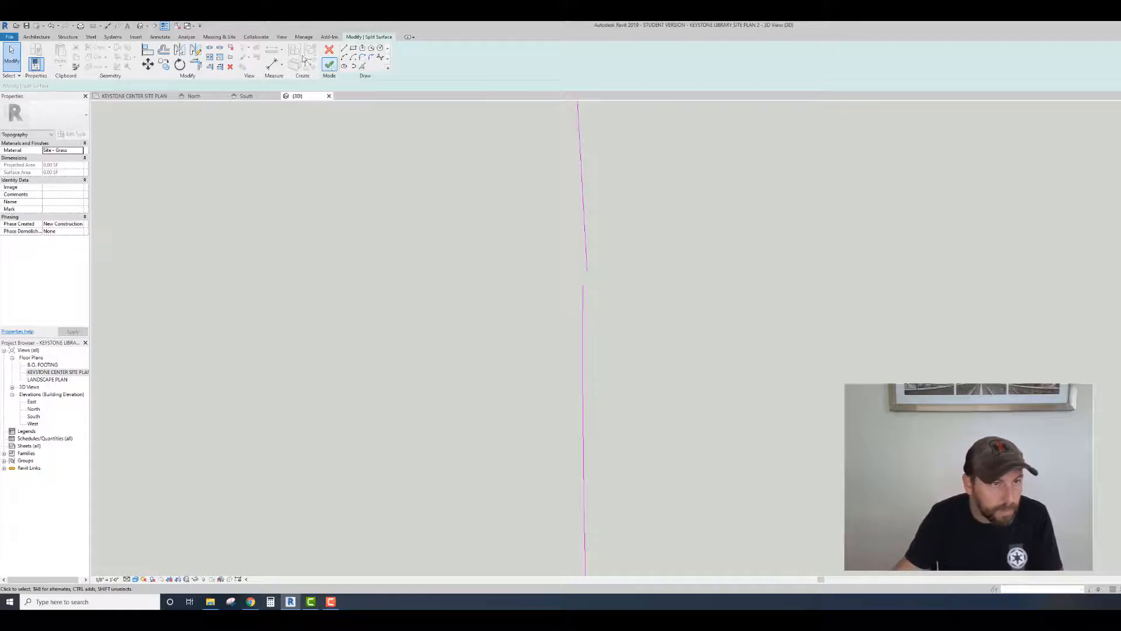
Step: Try to join the closing line and the spline's start with Trim/Extend to Corner
left_click(196, 64)
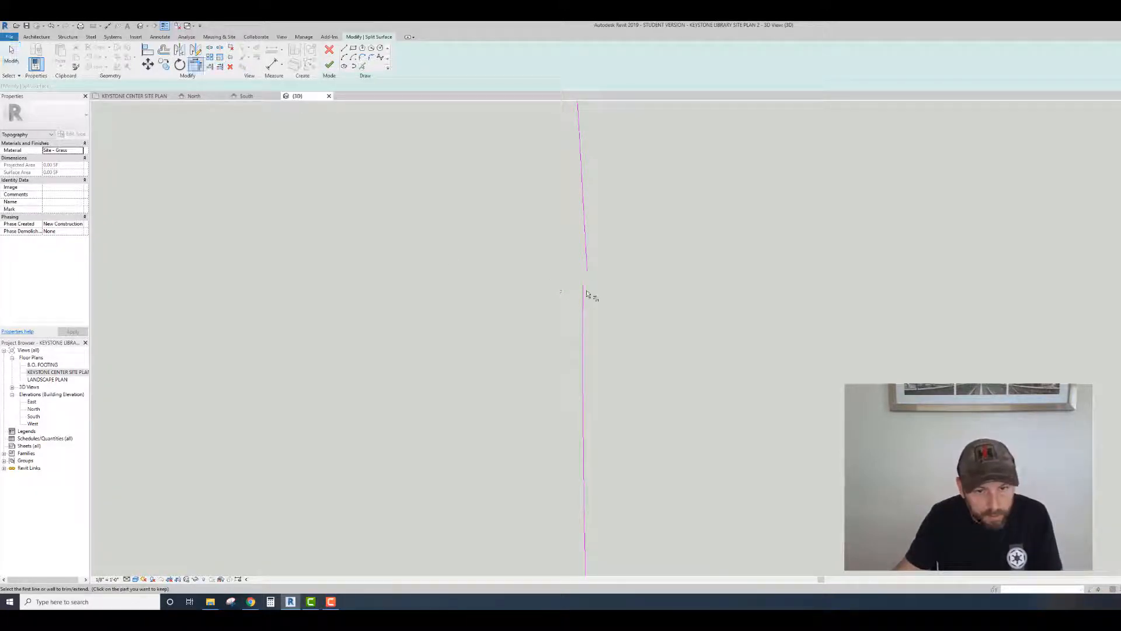
left_click(587, 273)
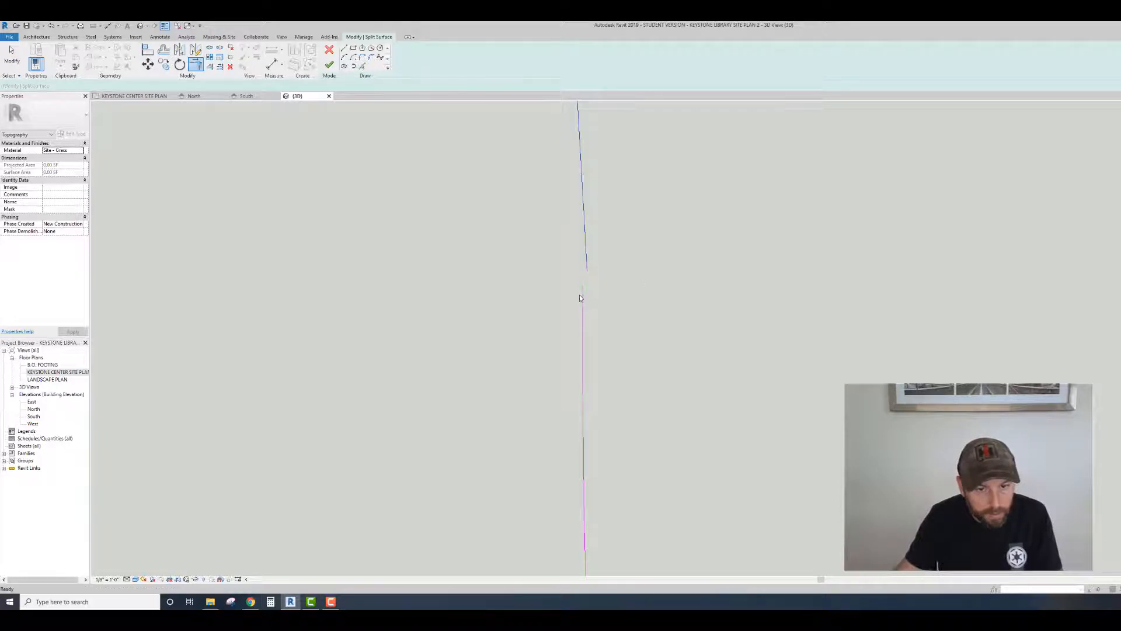
key("Escape")
key("Escape")
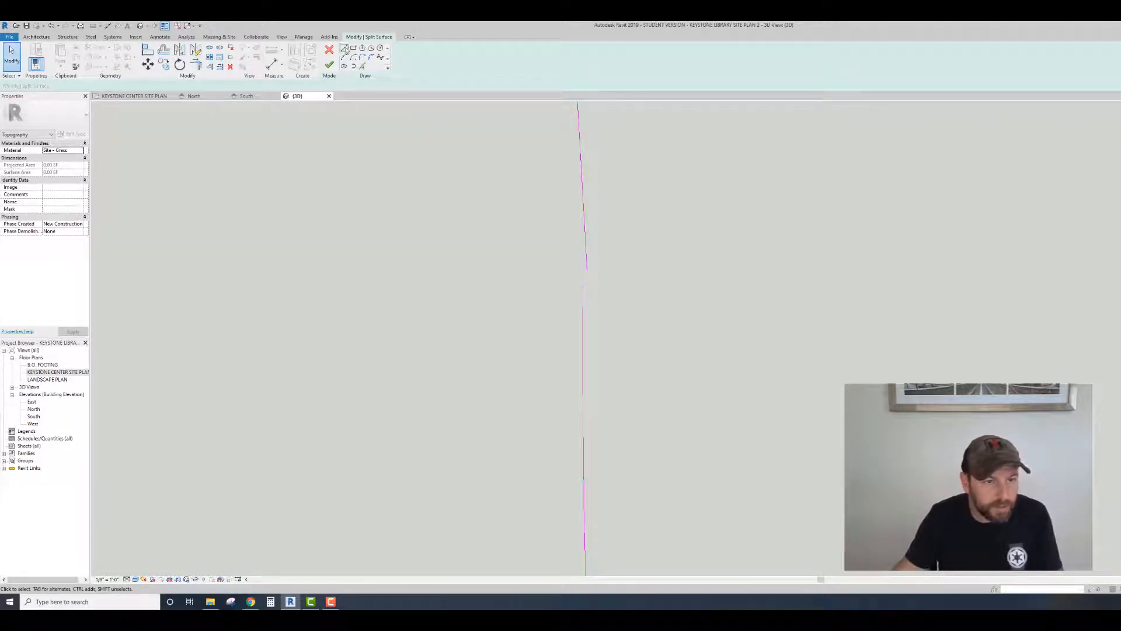
Step: Bridge the remaining gap with a short line from the closing line's end to the start of the spline
left_click(345, 48)
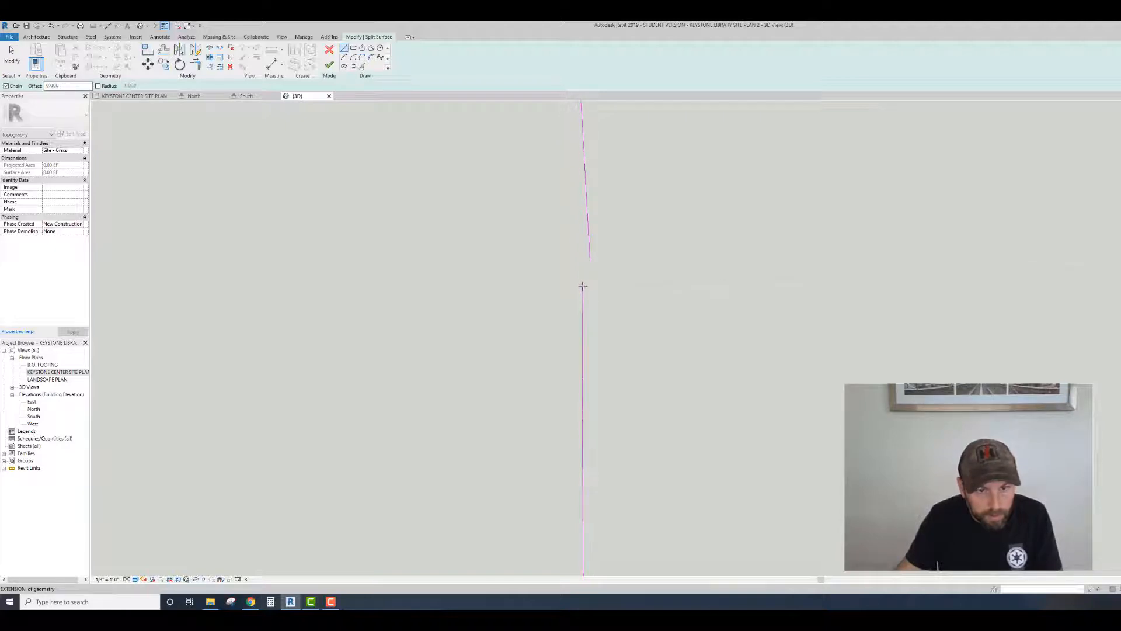
left_click(590, 259)
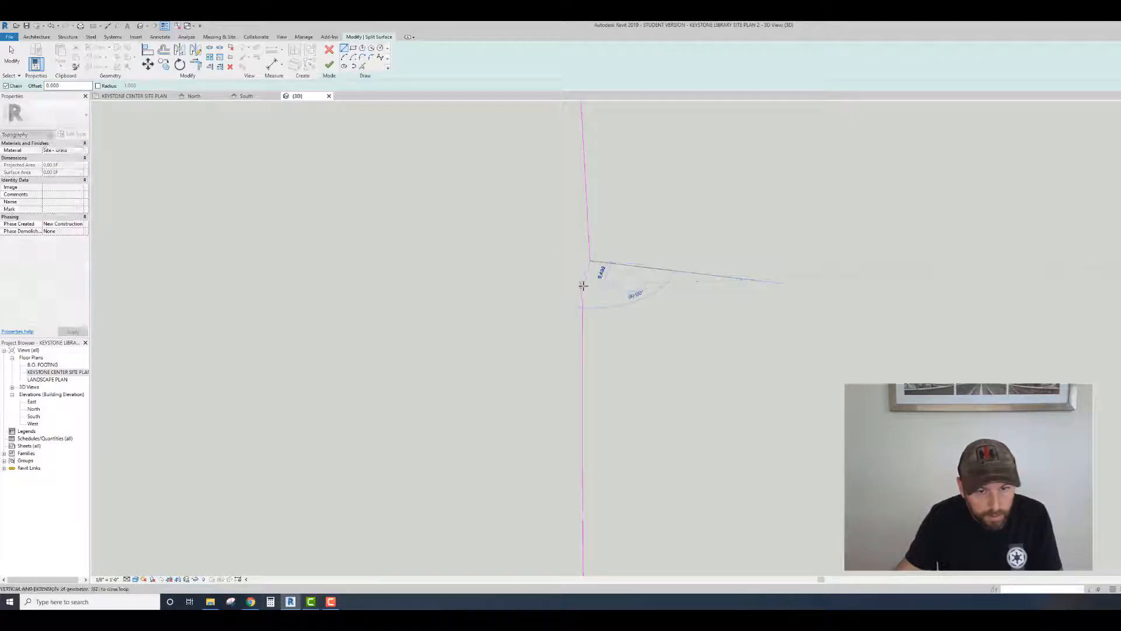
left_click(583, 289)
key("Escape")
key("Escape")
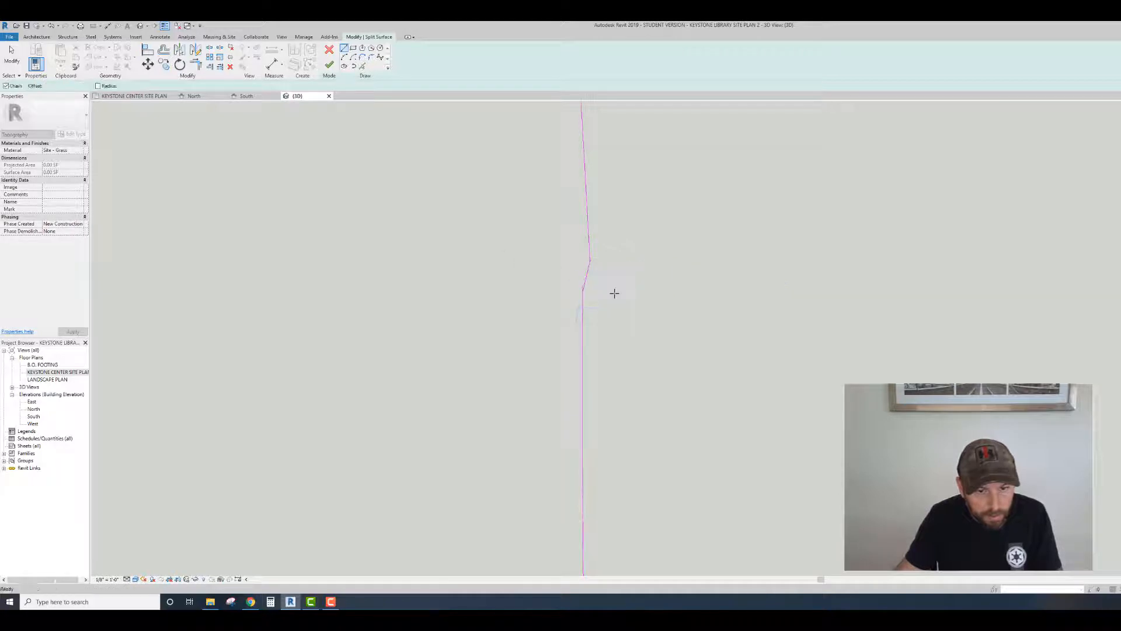
Step: Try to trim the short bridging line and the spline stub to a clean corner
scroll(606, 294, "up", 4)
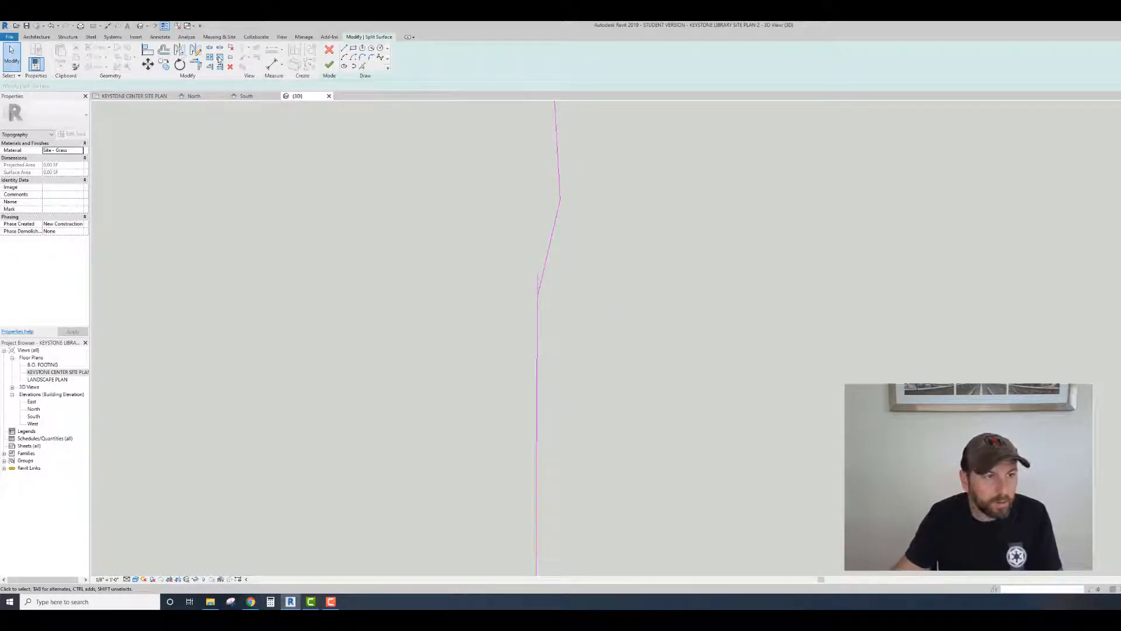
left_click(196, 66)
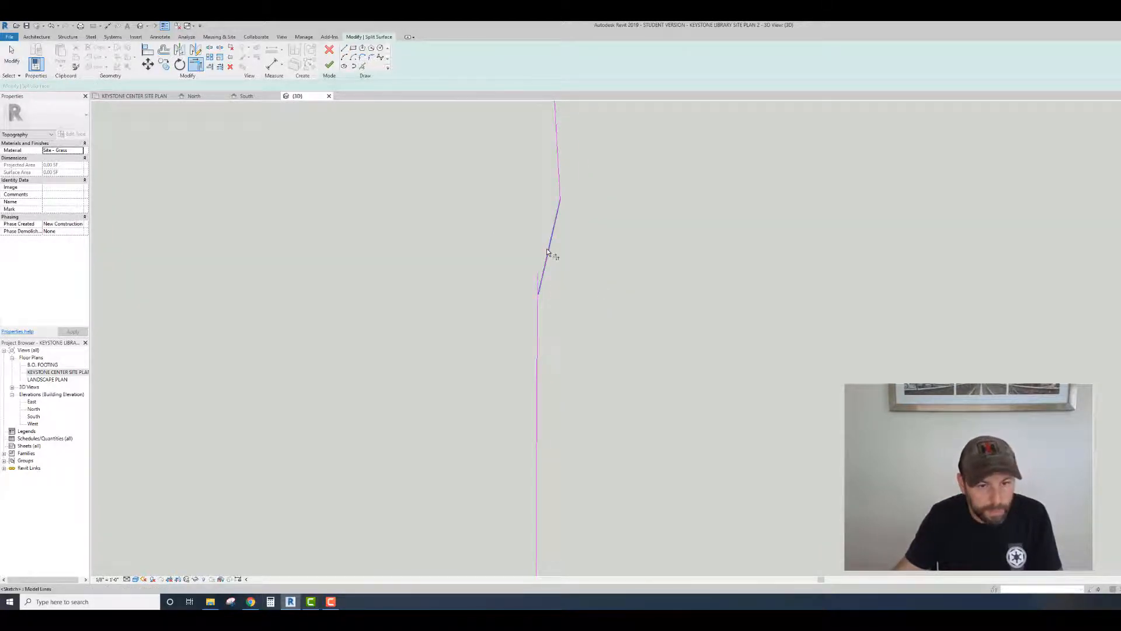
left_click(549, 251)
left_click(538, 288)
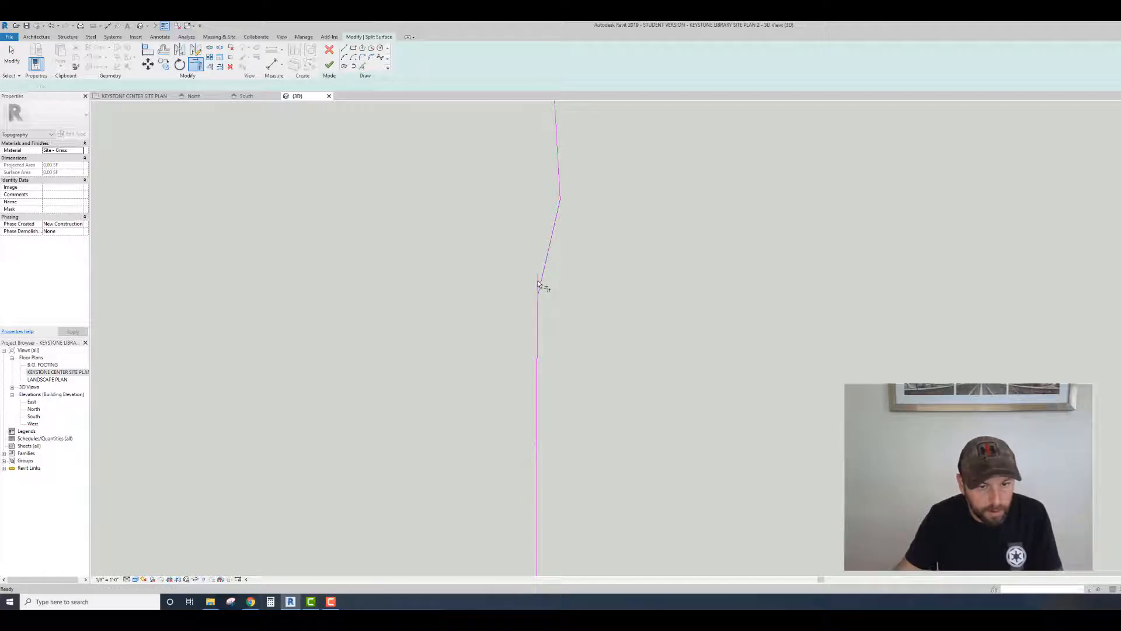
key("Escape")
Step: Delete the short bridging line between the closing line and the spline's start
left_click(540, 281)
left_click_drag(541, 278, 537, 292)
key("Escape")
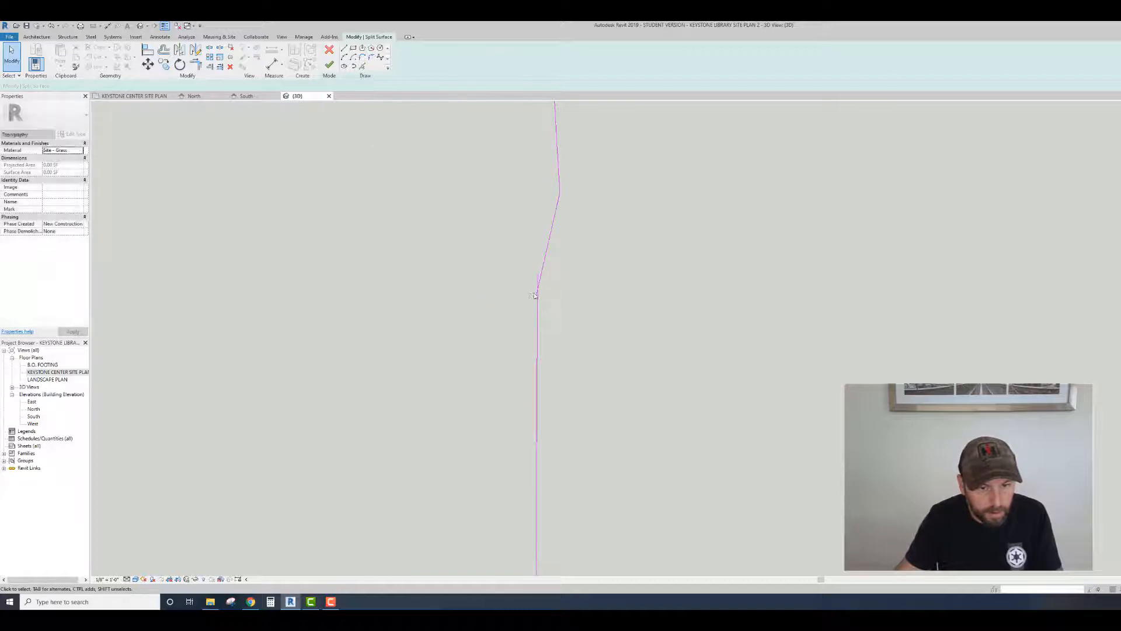
left_click(540, 282)
key("Escape")
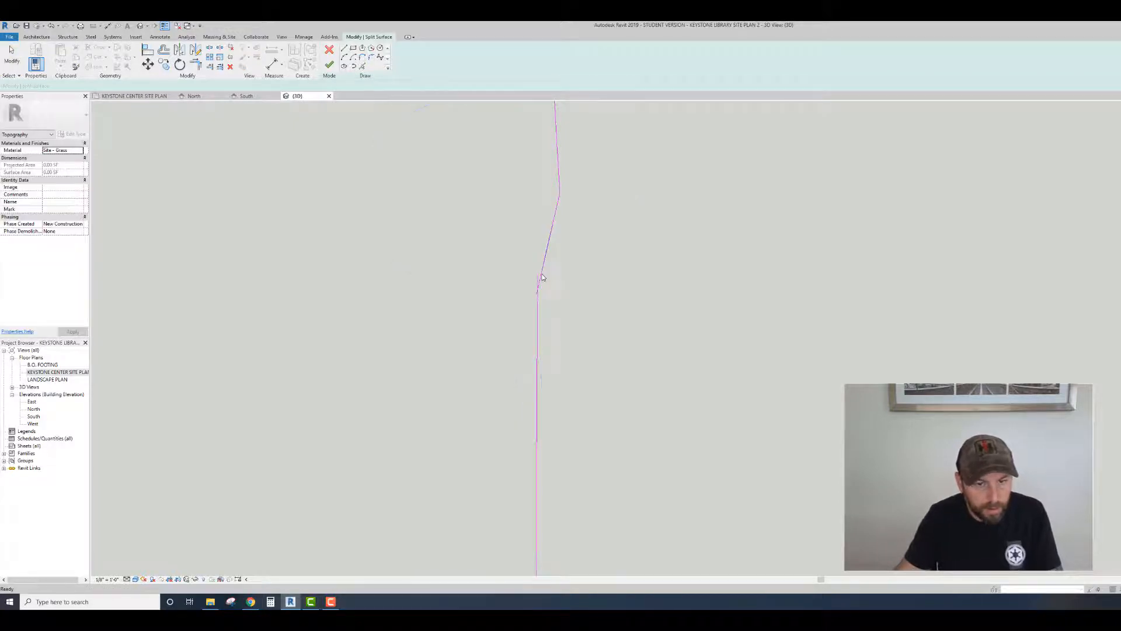
left_click(542, 279)
key("Delete")
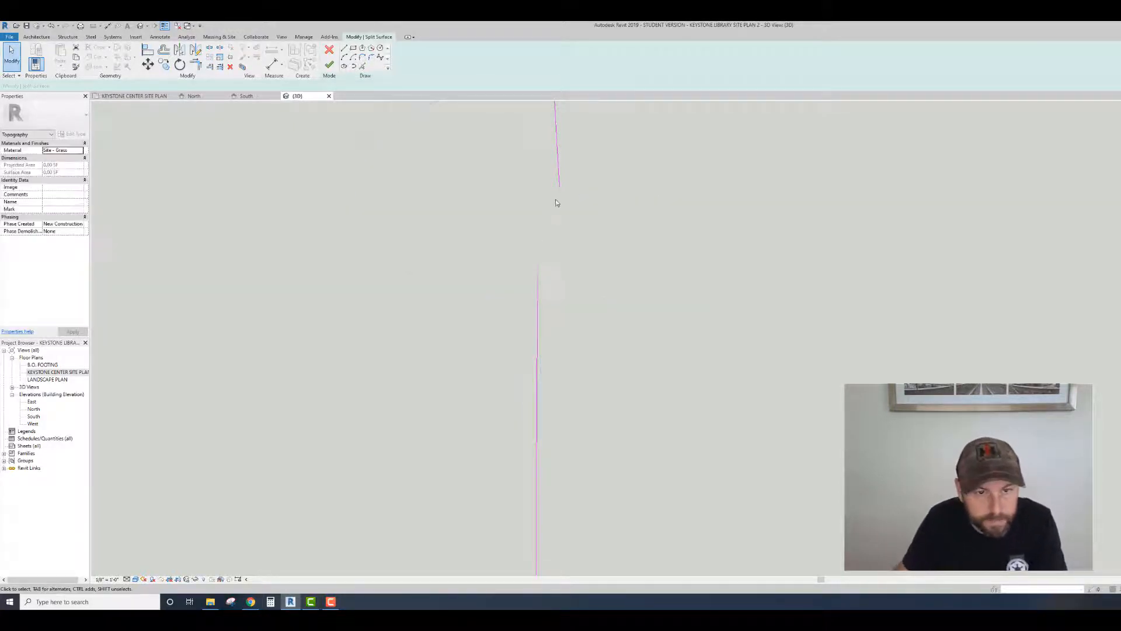
Step: Stretch the closing line's lower end down to the start of the spline
left_click(559, 191)
left_click_drag(559, 193, 537, 275)
left_click(549, 289)
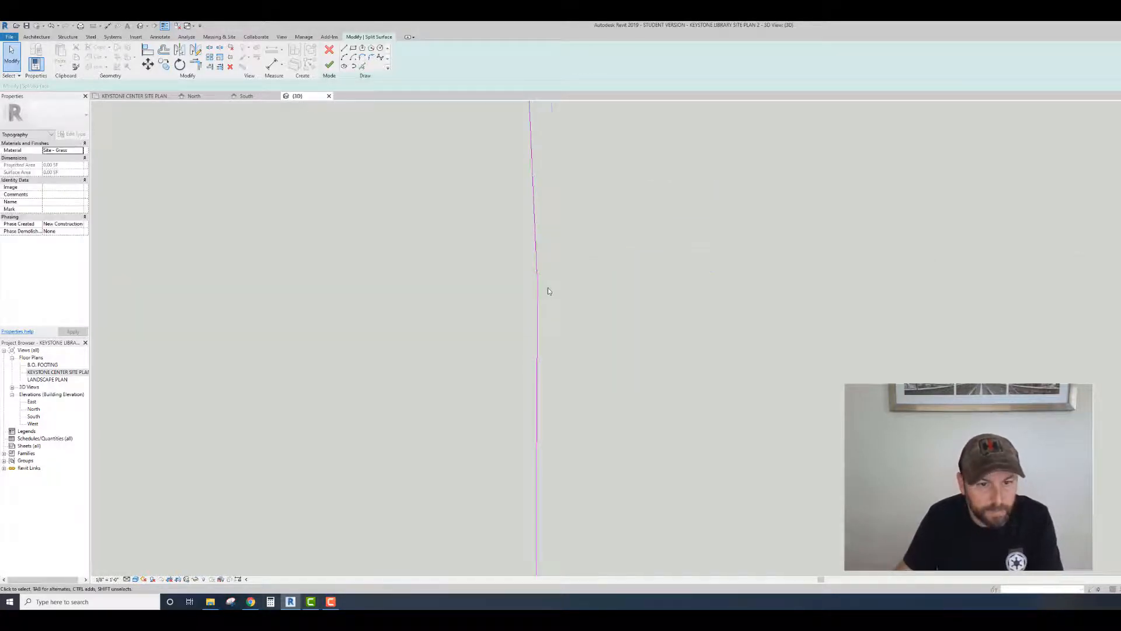
Step: Move the spline's start point exactly onto the closing line's end and finish splitting off the kidney-shaped surface
scroll(538, 277, "up", 4)
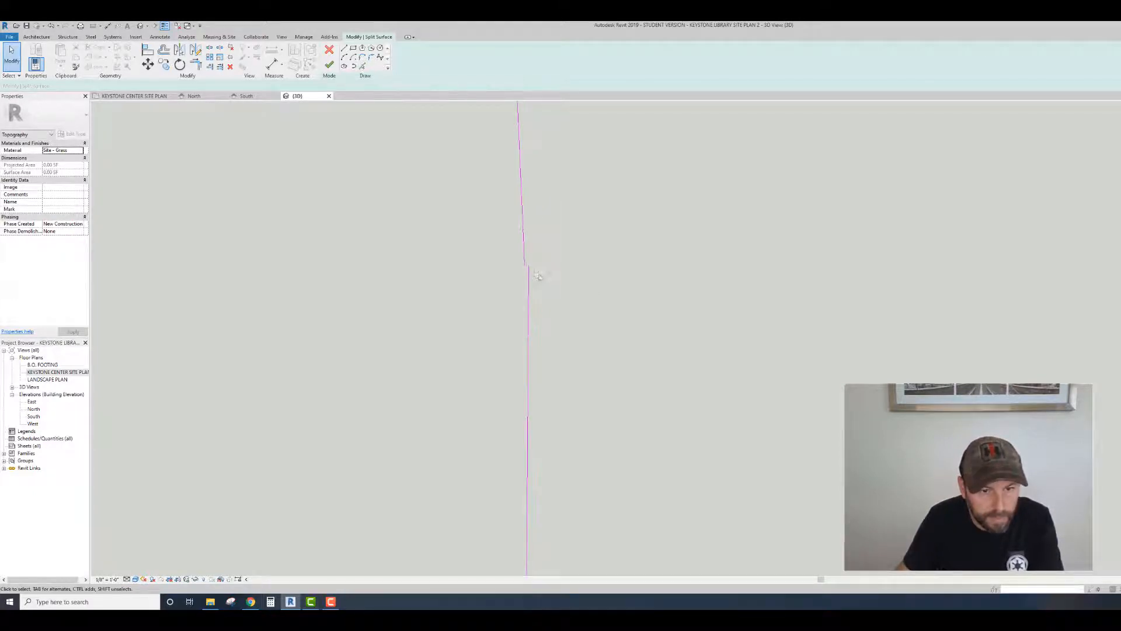
left_click(530, 267)
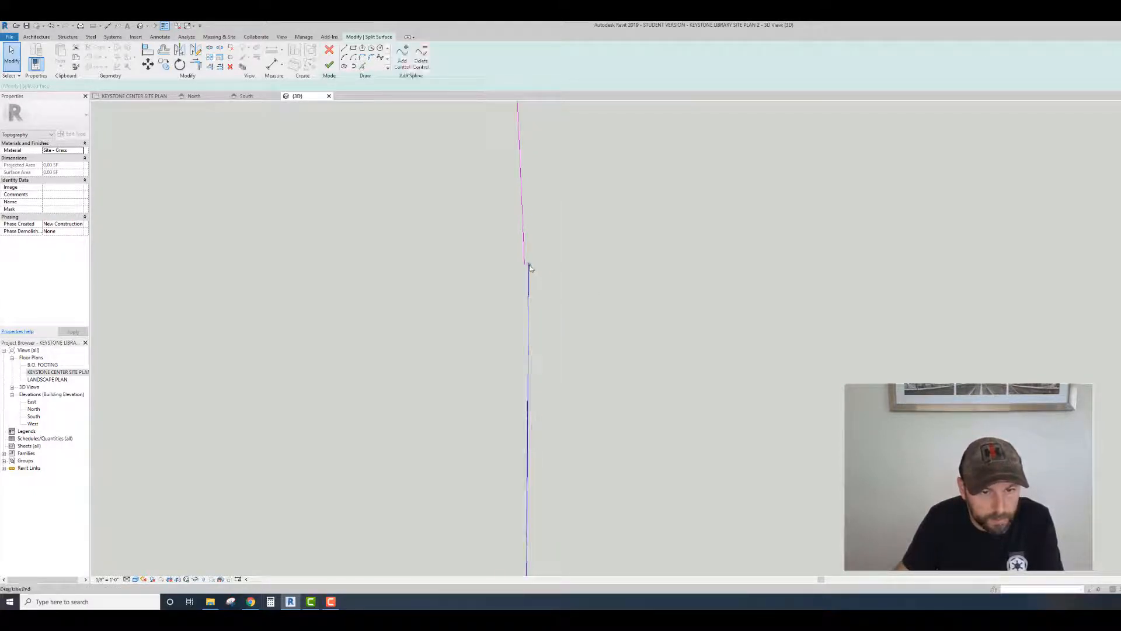
left_click_drag(529, 265, 525, 266)
left_click(529, 265)
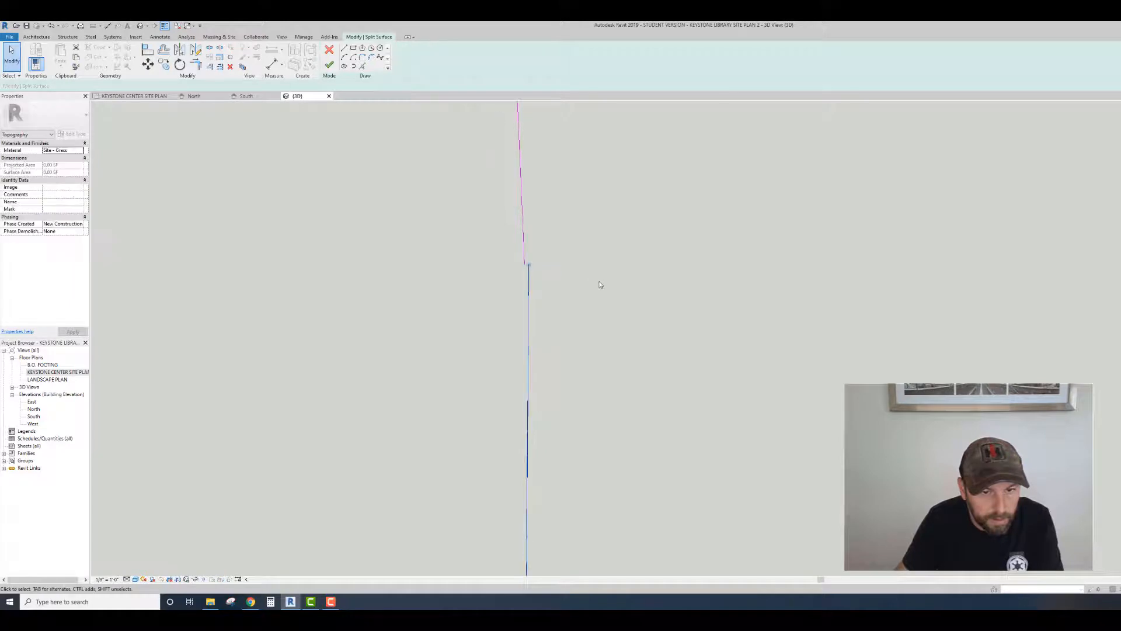
left_click_drag(528, 265, 530, 265)
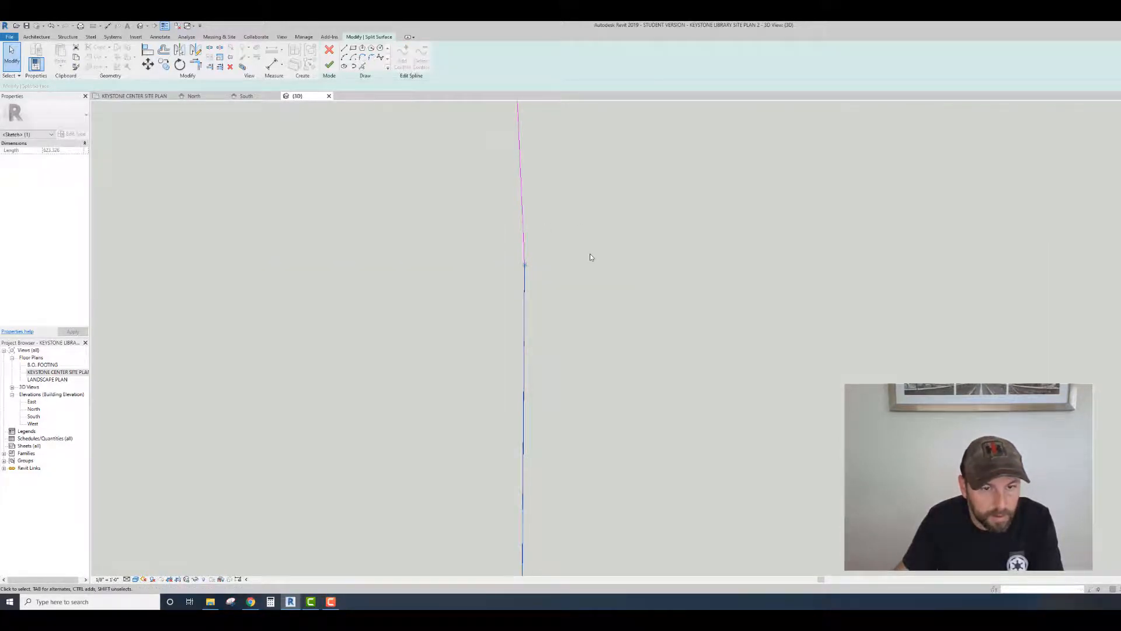
left_click(330, 64)
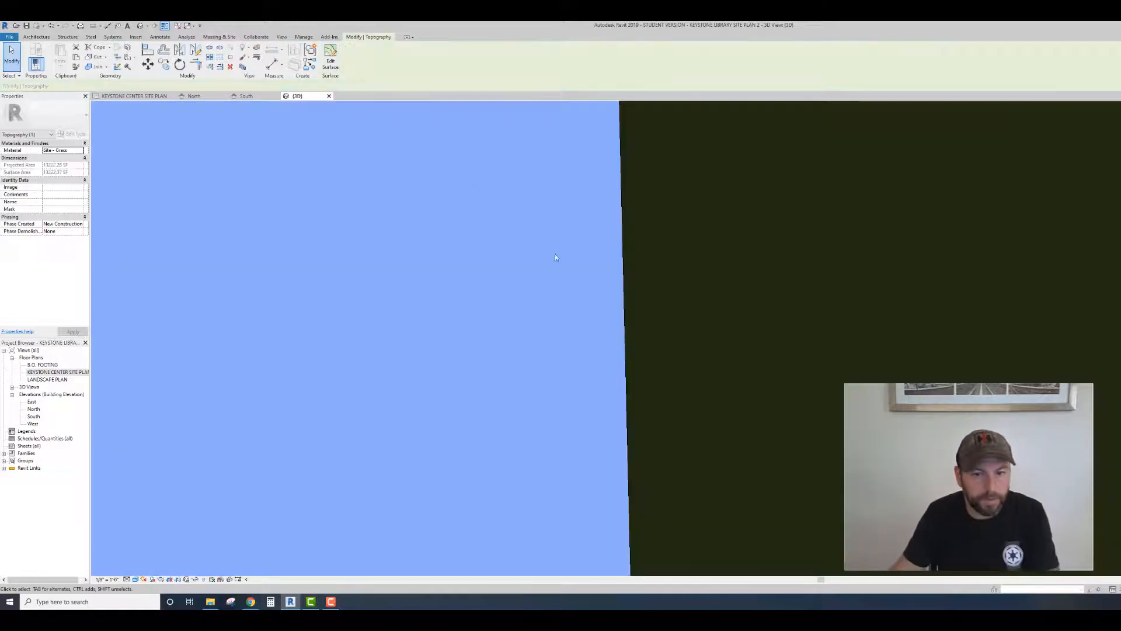
scroll(559, 257, "down", 5)
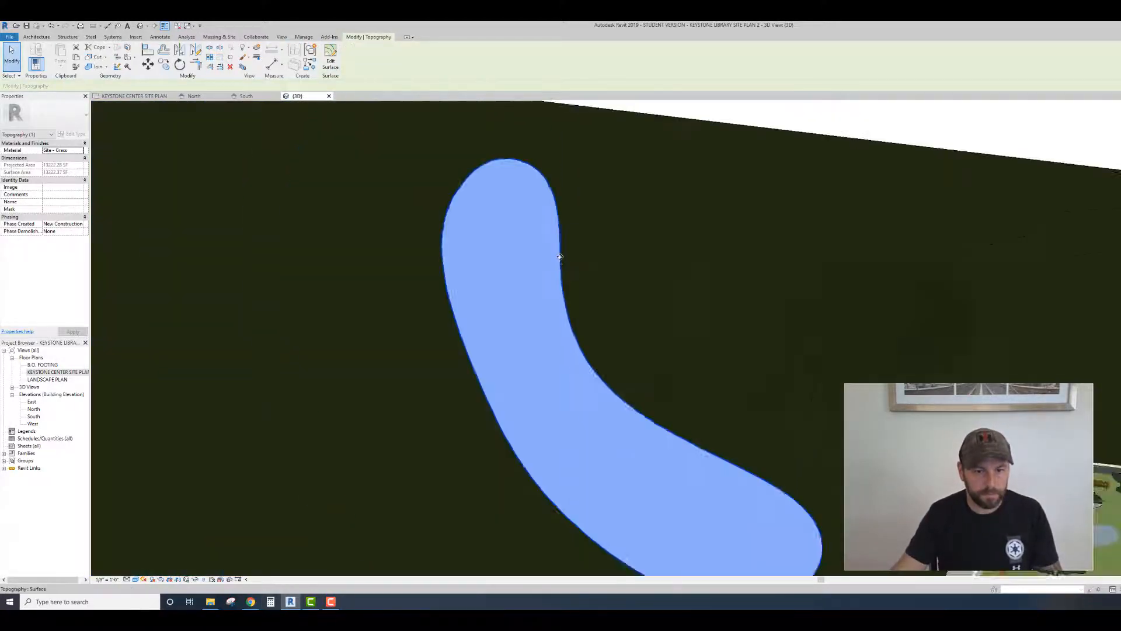
scroll(559, 257, "down", 3)
scroll(523, 357, "up", 2)
key("Escape")
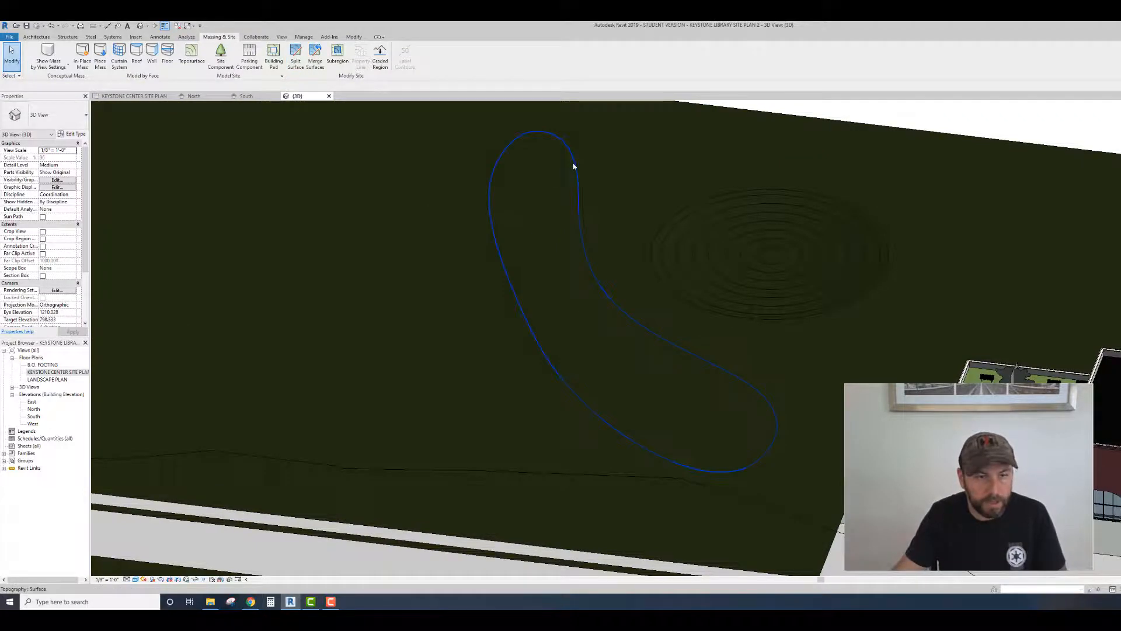
Step: Edit the kidney-shaped surface by placing points at absolute elevation 787 along its middle from end to end, and finish the surface
left_click(573, 166)
left_click(330, 61)
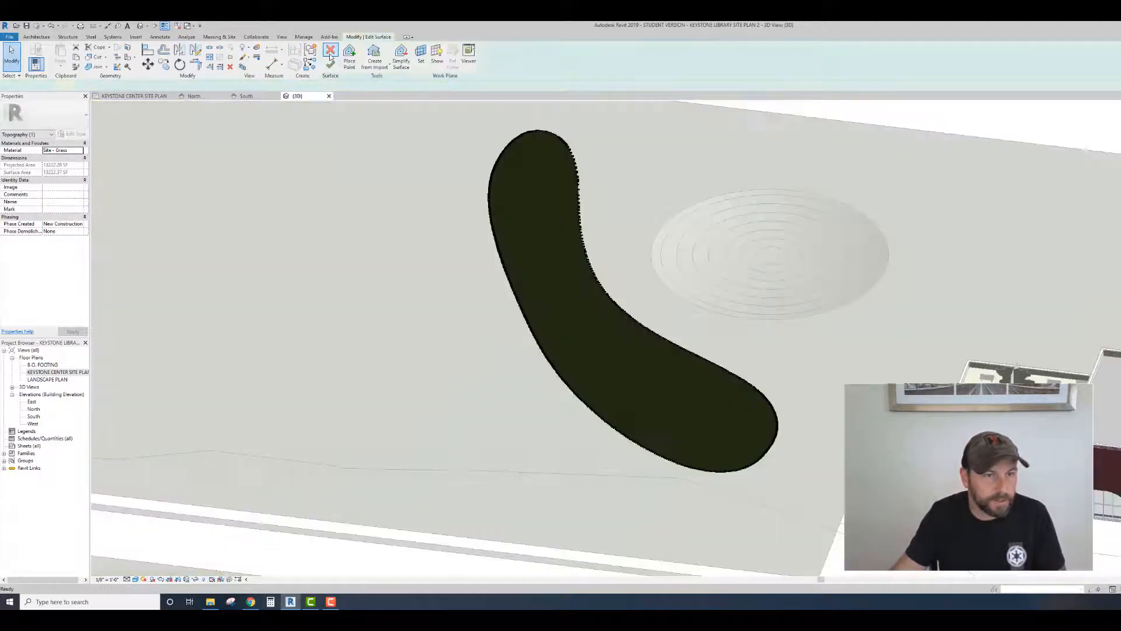
left_click(347, 57)
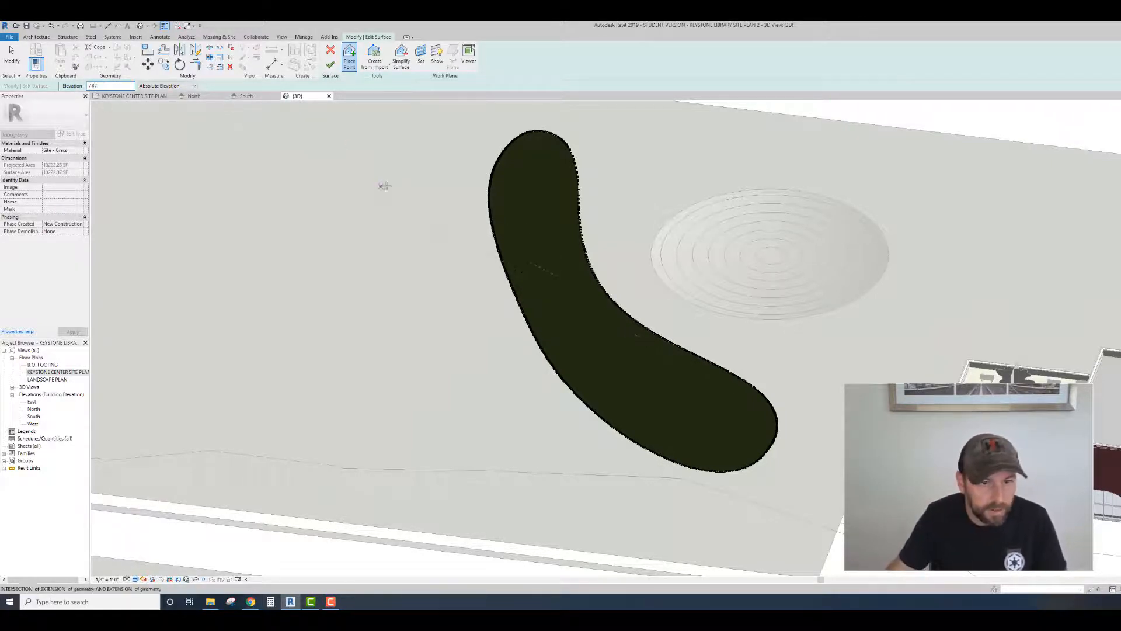
left_click(531, 188)
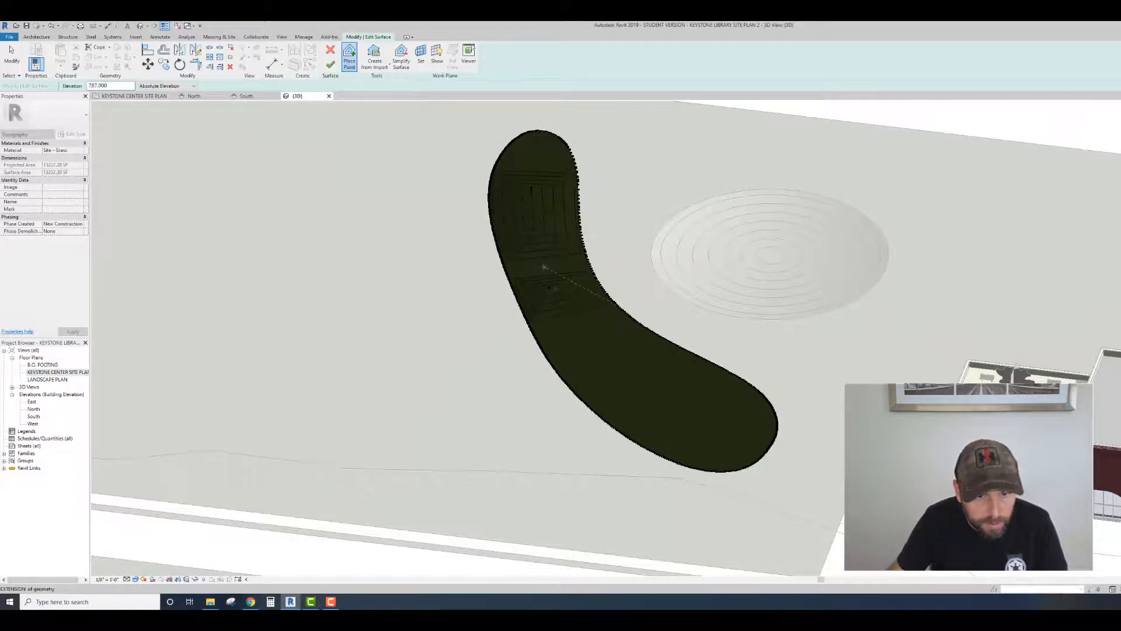
left_click(544, 267)
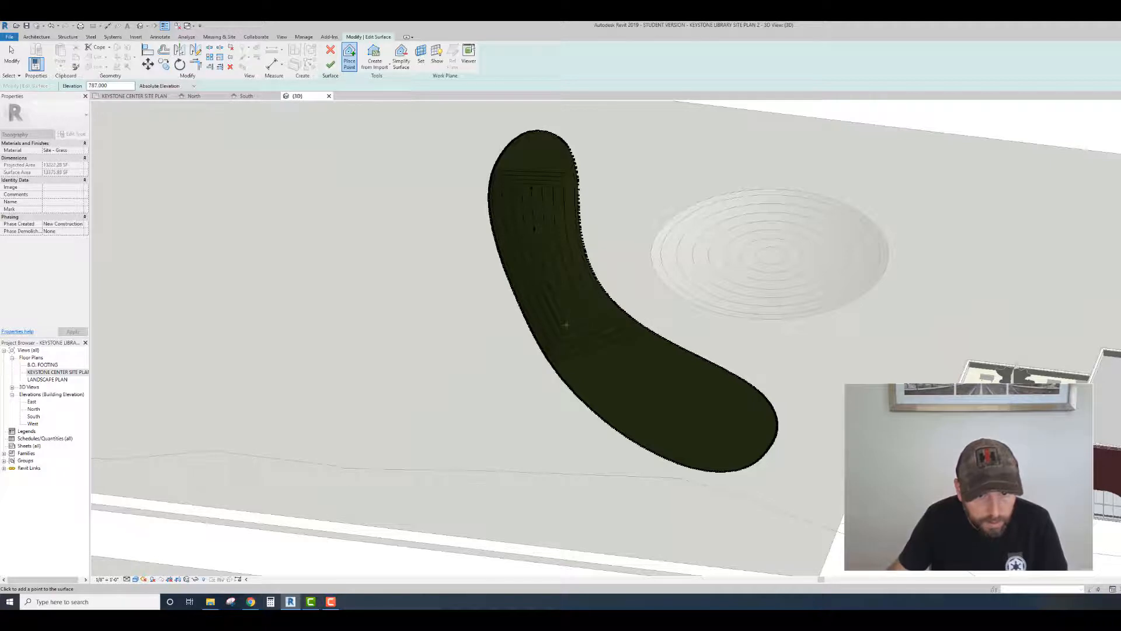
left_click(590, 351)
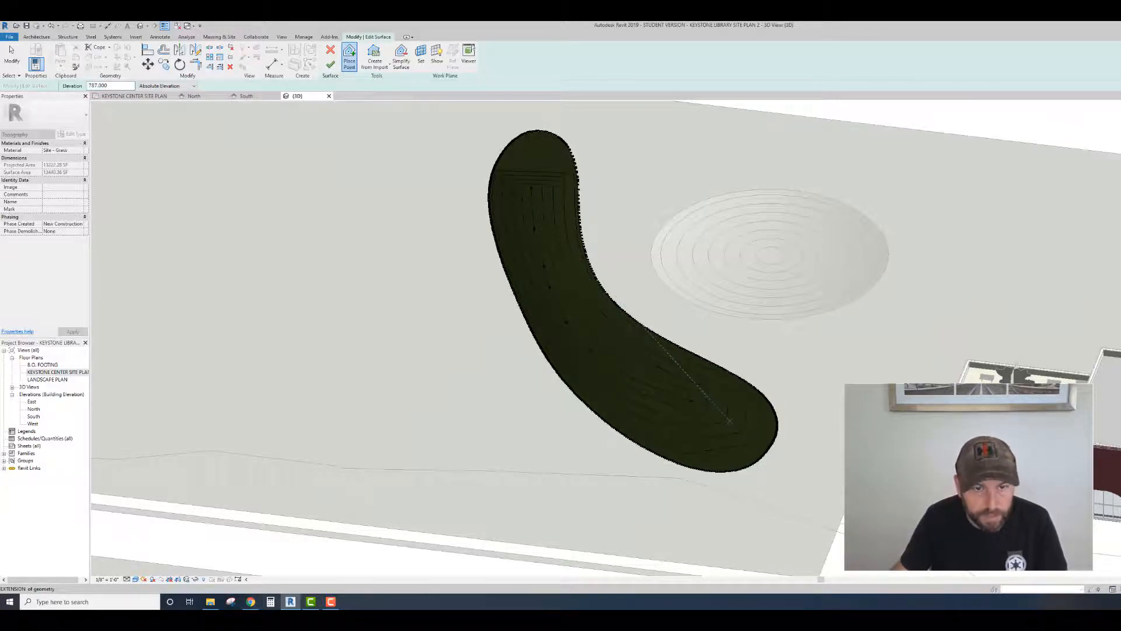
left_click(531, 161)
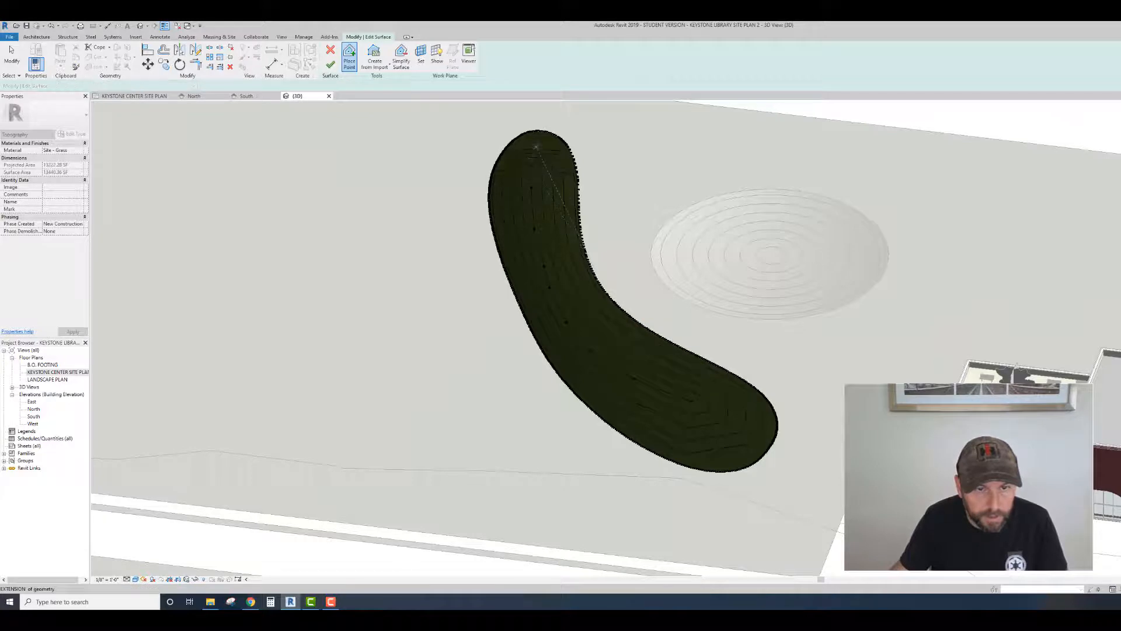
right_click(540, 142)
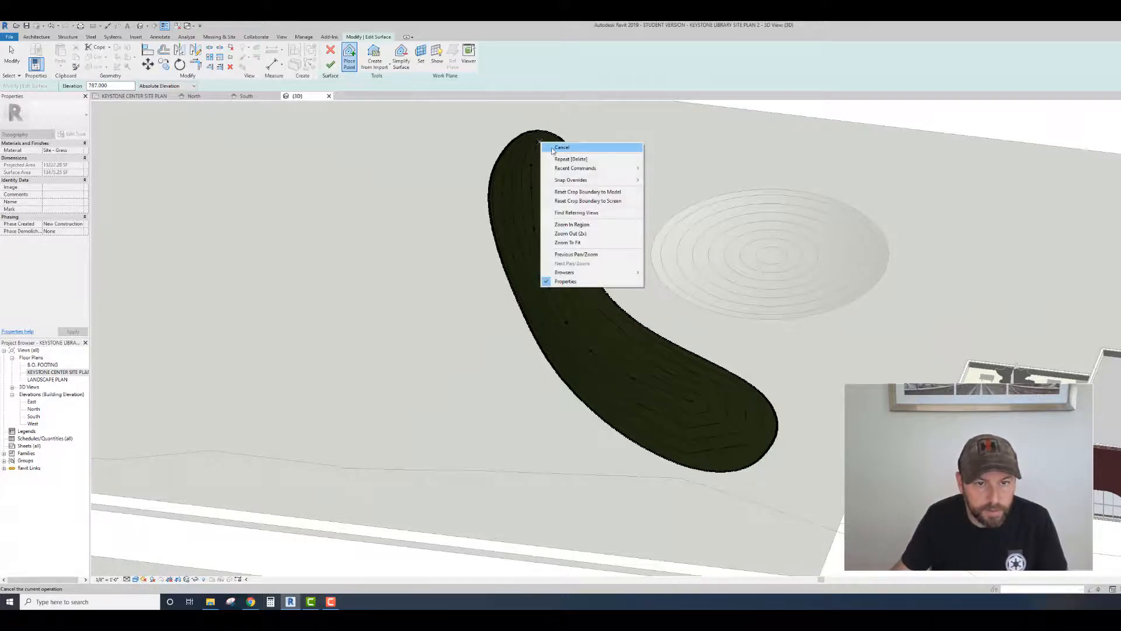
left_click(562, 148)
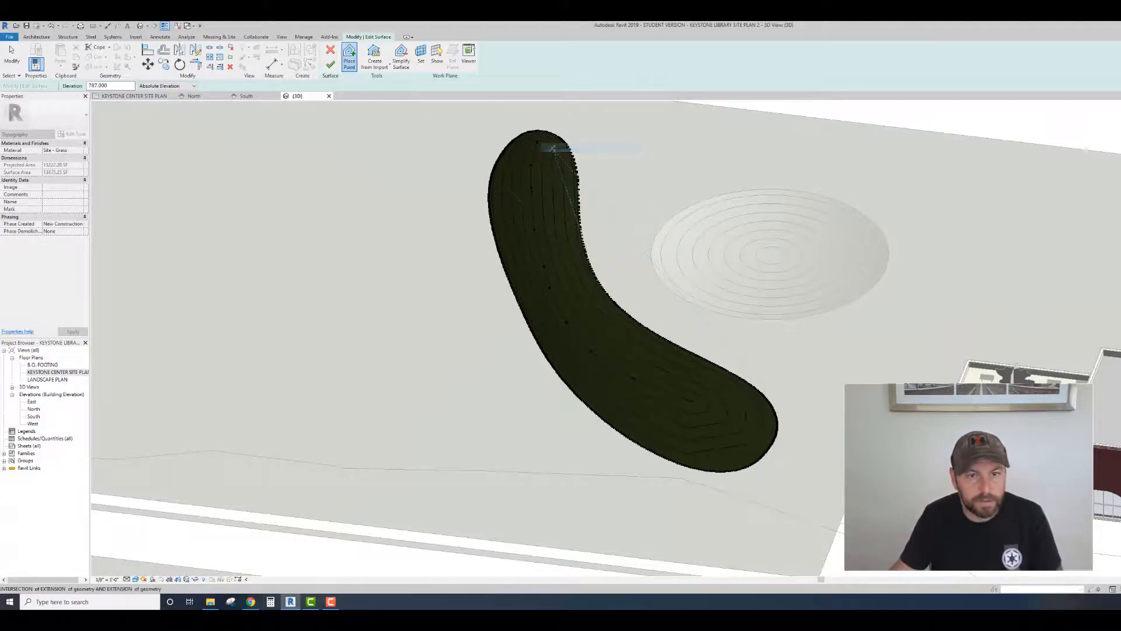
left_click(333, 64)
Step: Place three Schumard Oak - 30' trees as site components on the kidney-shaped surface
middle_click_drag(468, 424, 471, 344, "shift")
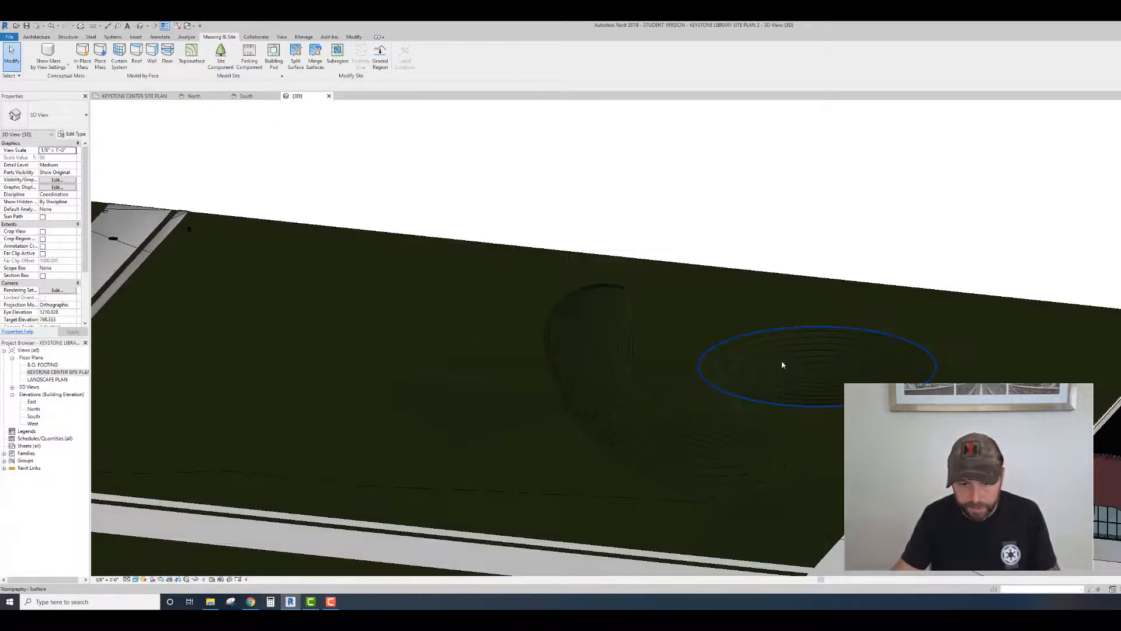
middle_click_drag(481, 511, 509, 405)
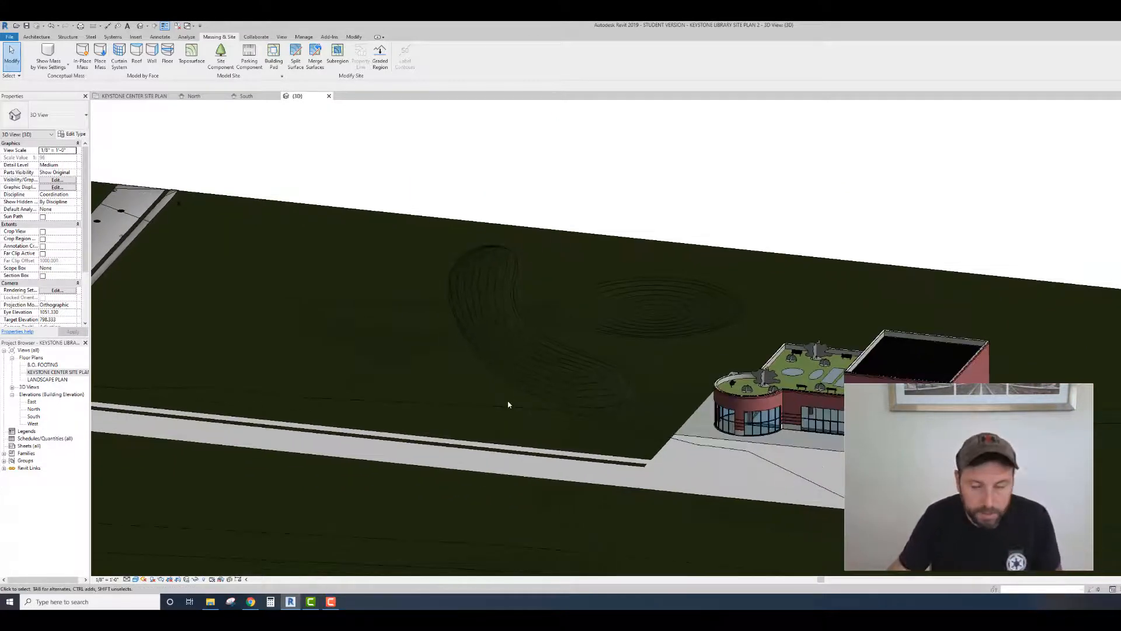
left_click(221, 53)
left_click(53, 120)
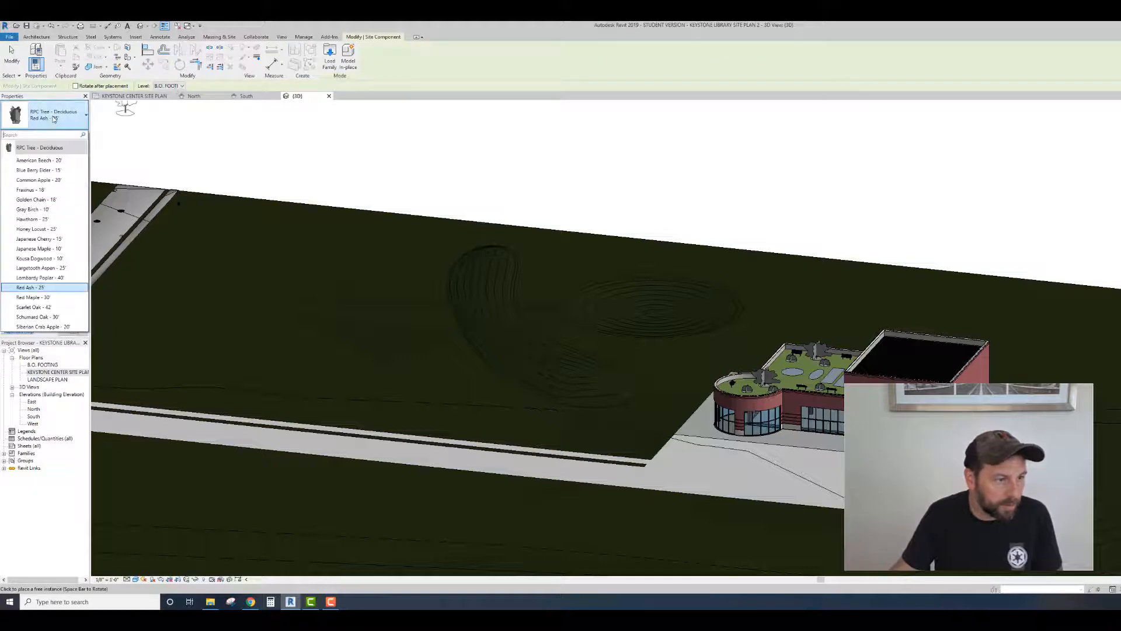
left_click(38, 317)
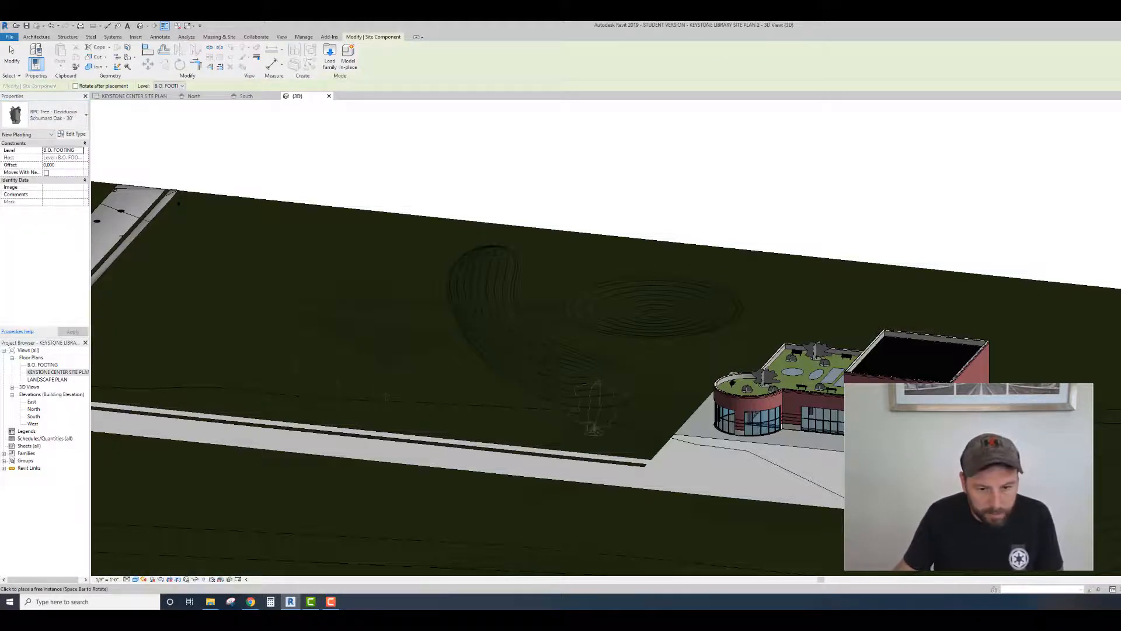
left_click(575, 369)
left_click(483, 268)
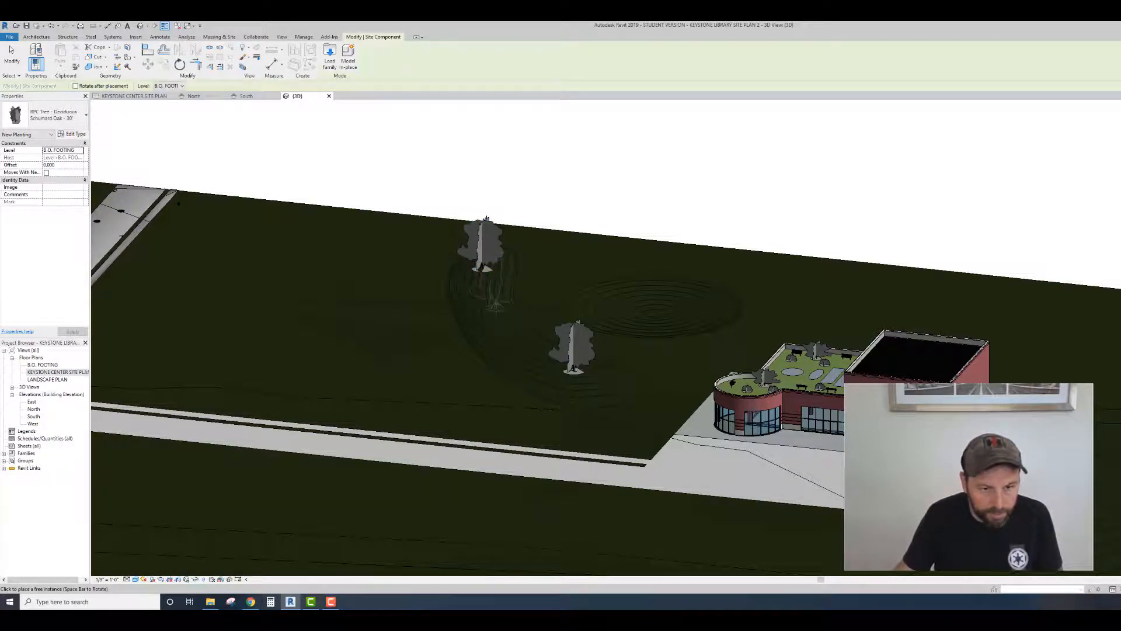
left_click(505, 322)
Step: Line both sides of the road with Schumard Oak - 30' trees, four per side
left_click(499, 416)
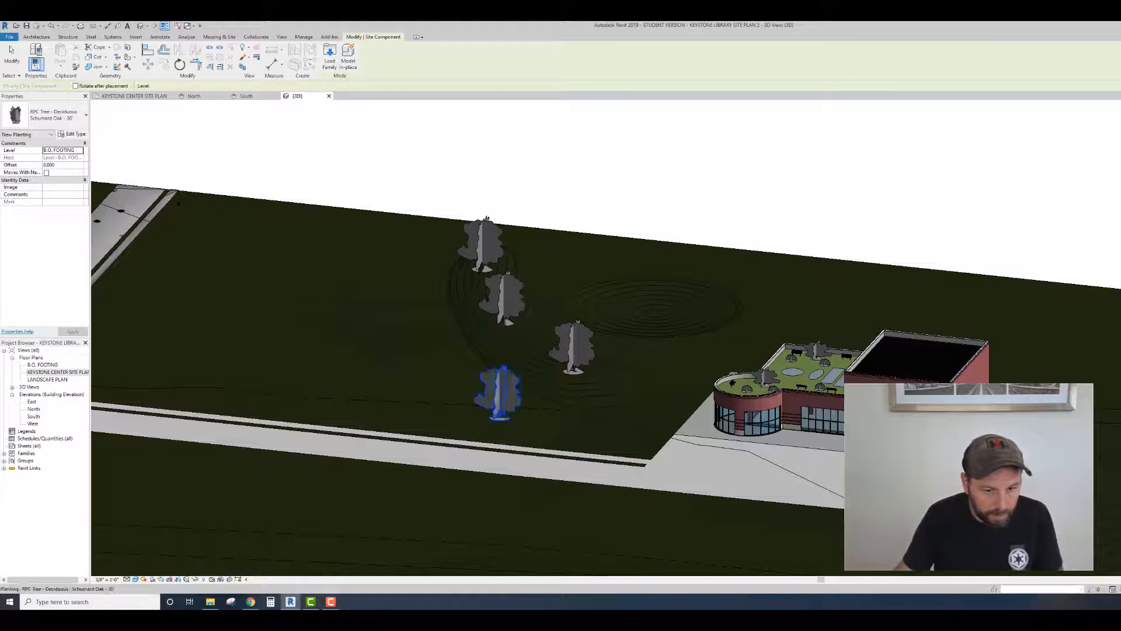
left_click(352, 402)
left_click(220, 380)
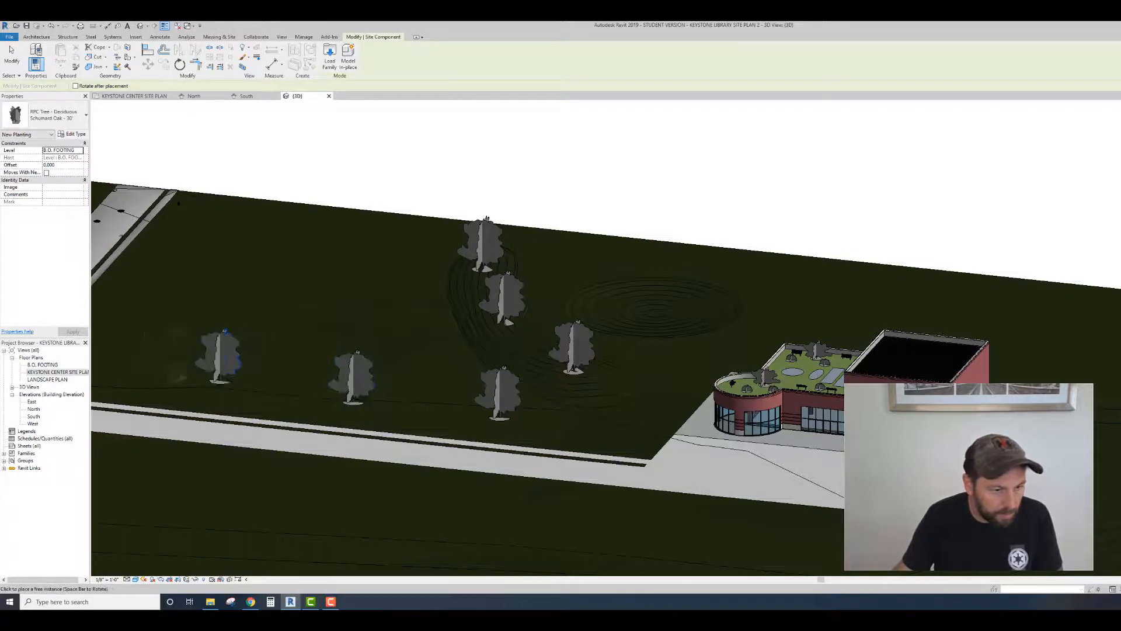
left_click(136, 374)
left_click(112, 459)
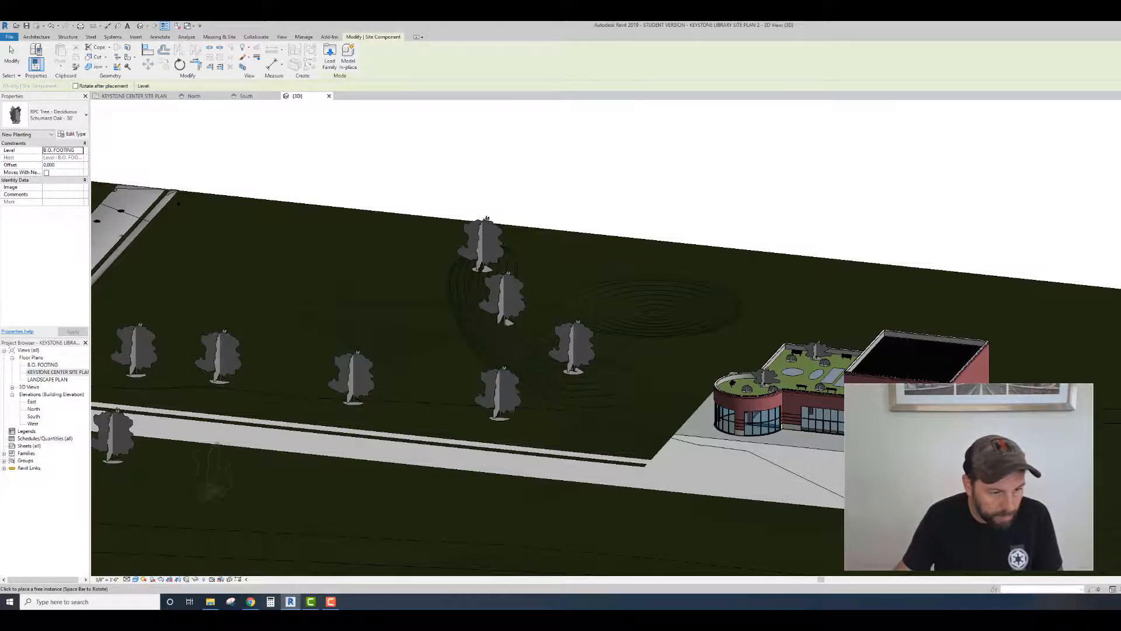
left_click(242, 477)
left_click(377, 498)
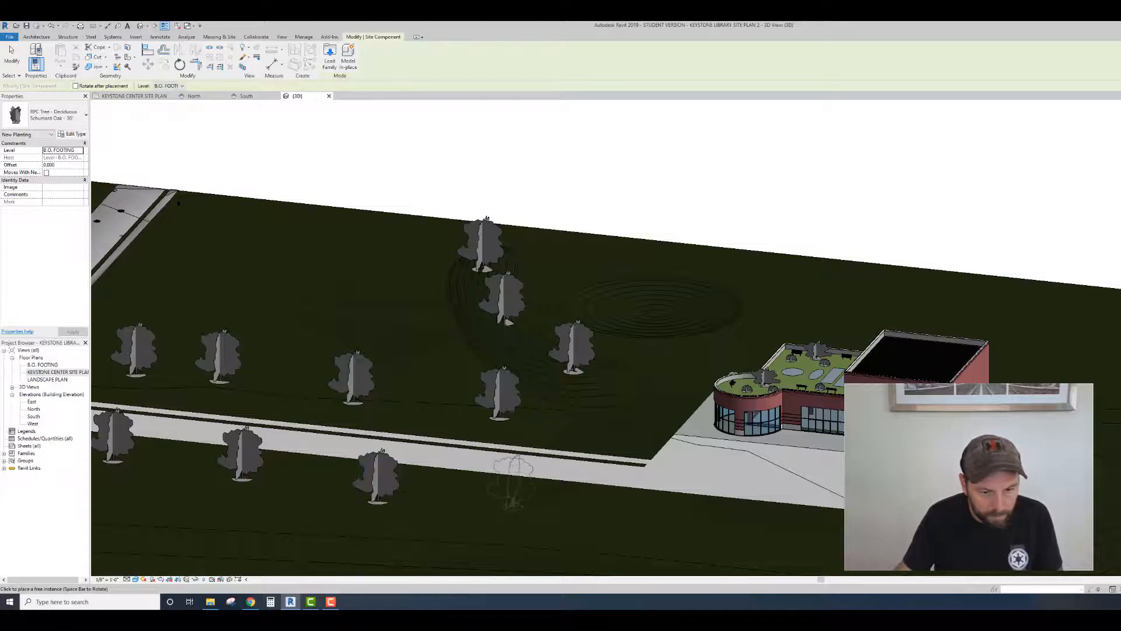
left_click(527, 506)
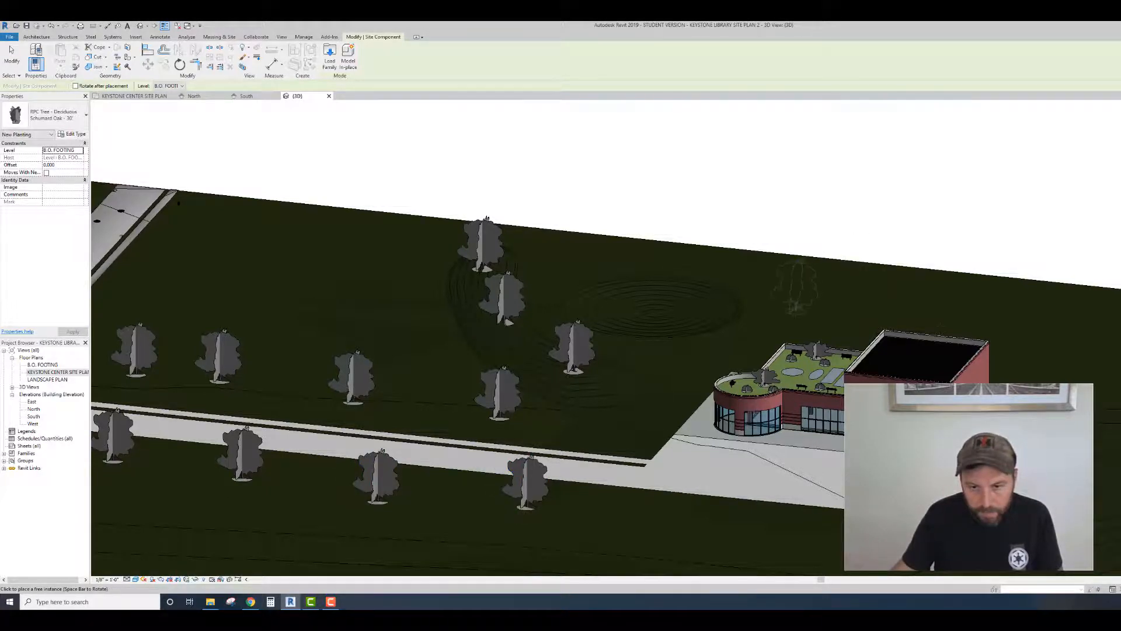
Step: Add Schumard Oak - 30' trees on the grass behind and beside the library building
left_click(794, 313)
left_click(1078, 365)
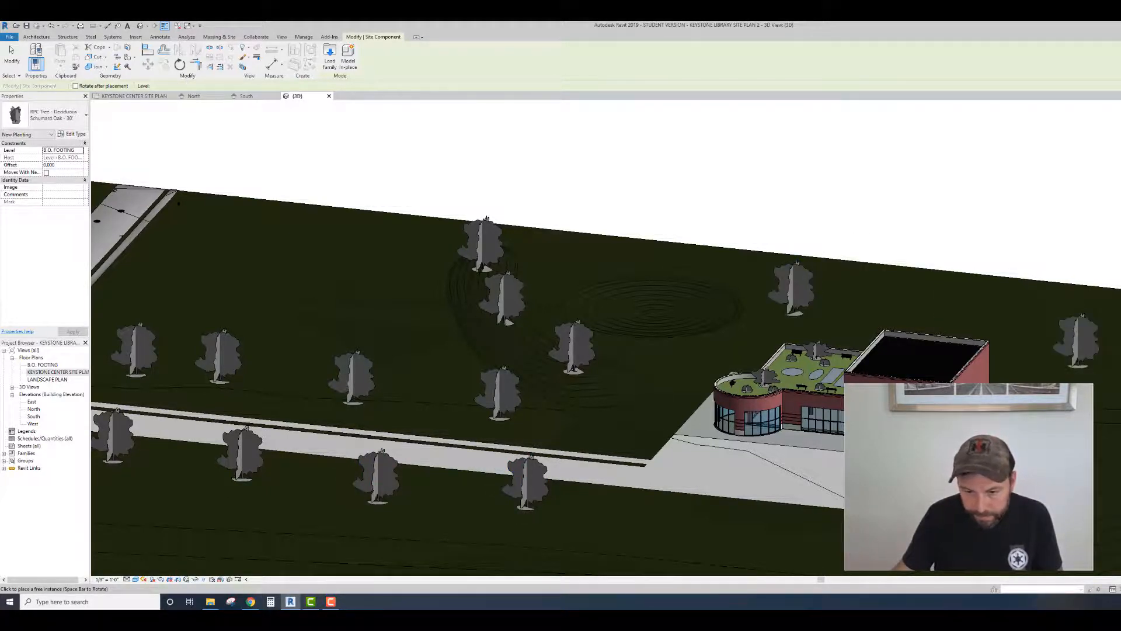
middle_click_drag(715, 504, 746, 425)
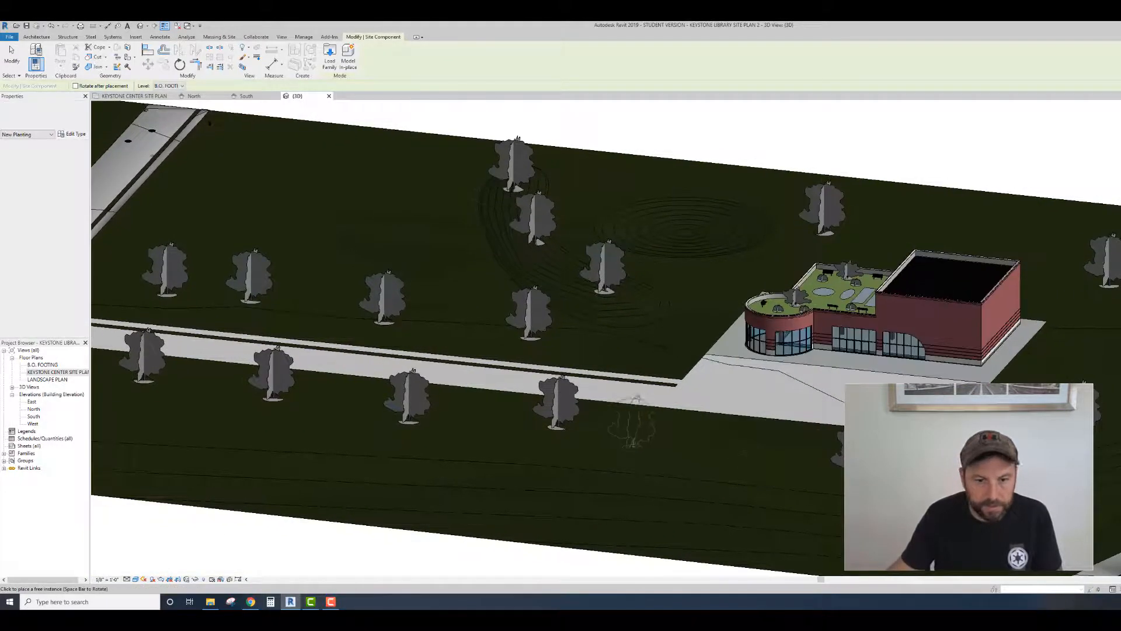
Step: Check the available site component types, start loading a family, and browse to the Planting folder of the US Imperial library
left_click(53, 114)
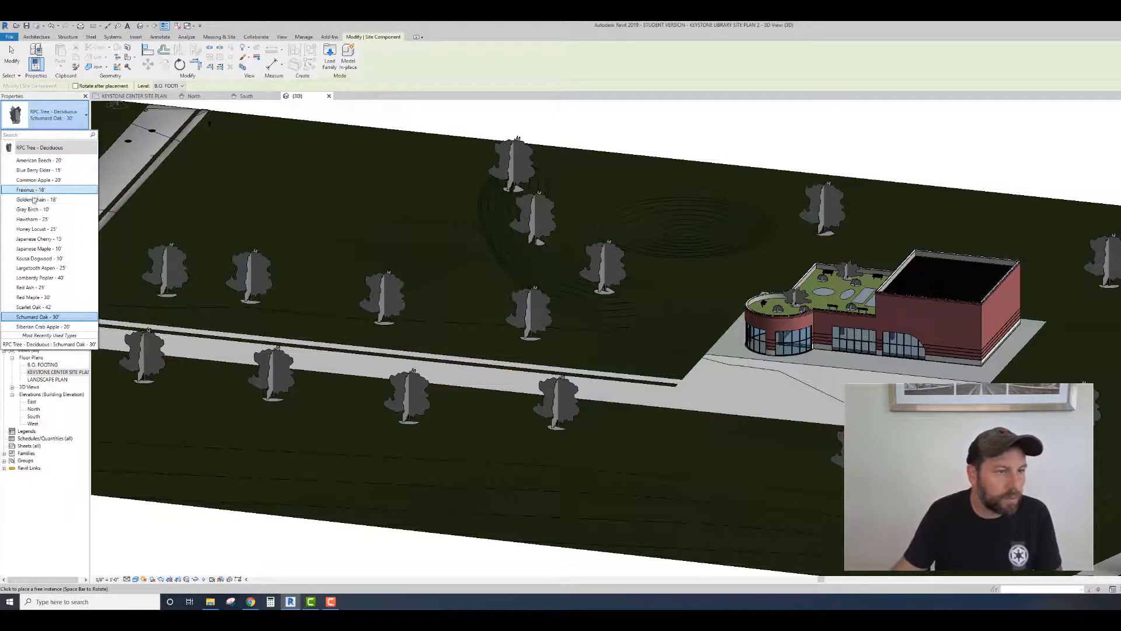
left_click(331, 55)
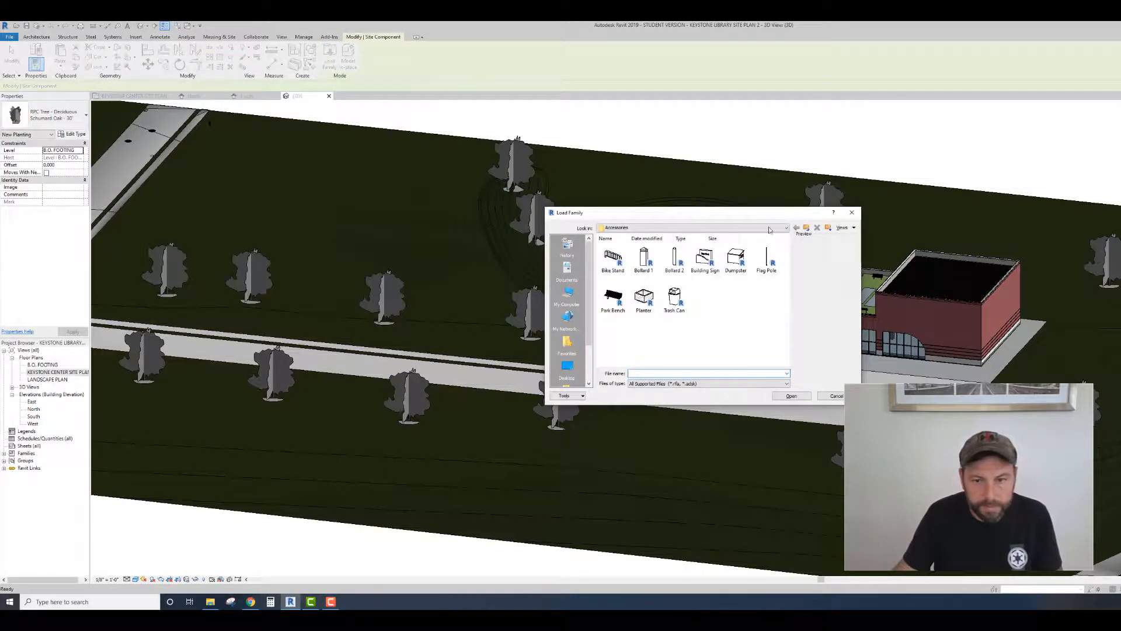
left_click(808, 228)
left_click(808, 229)
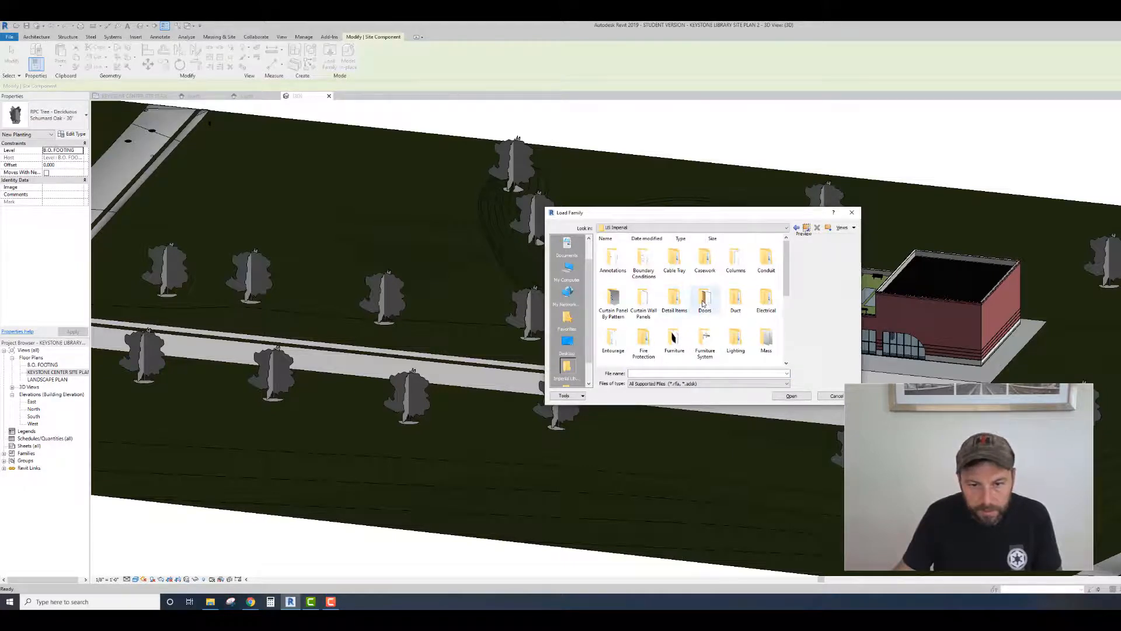
scroll(704, 304, "down", 5)
scroll(704, 304, "up", 5)
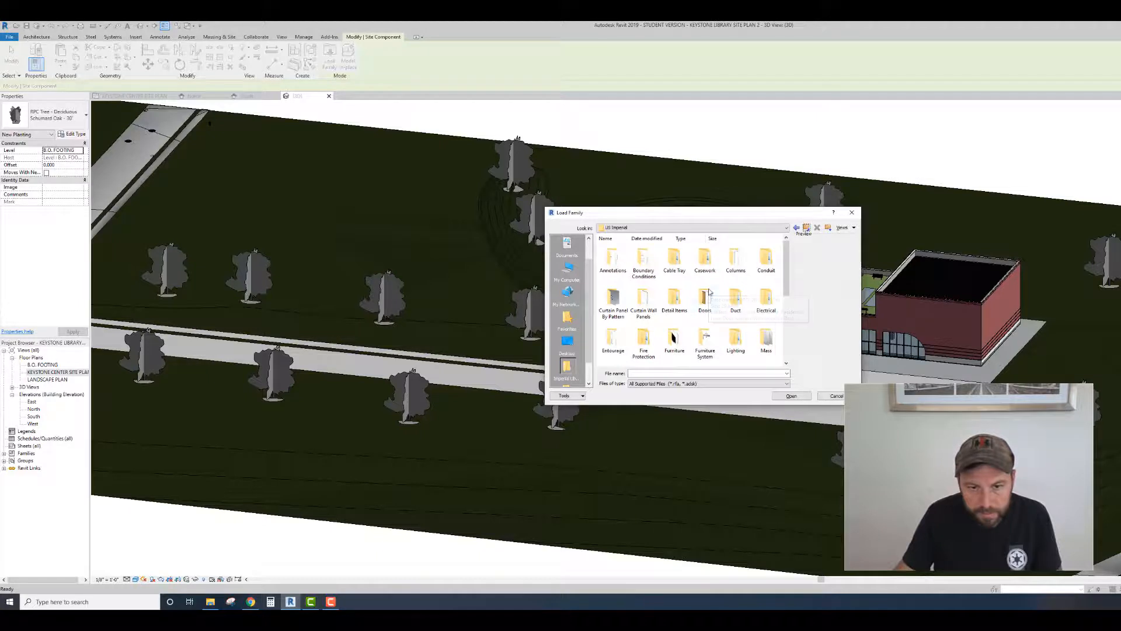
left_click(787, 364)
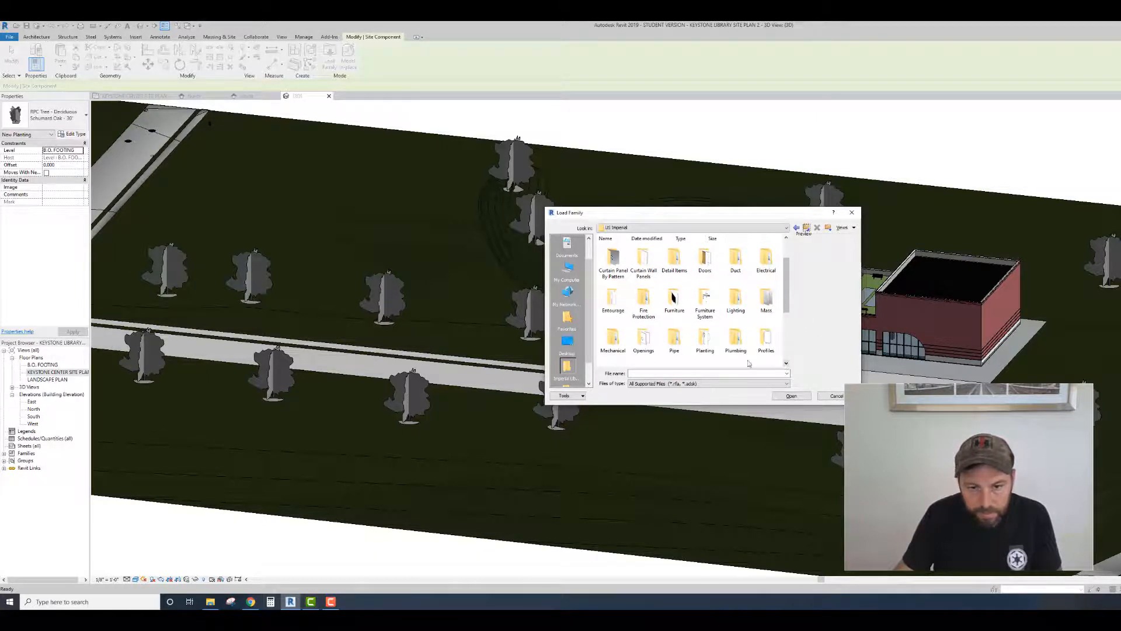
left_click(711, 340)
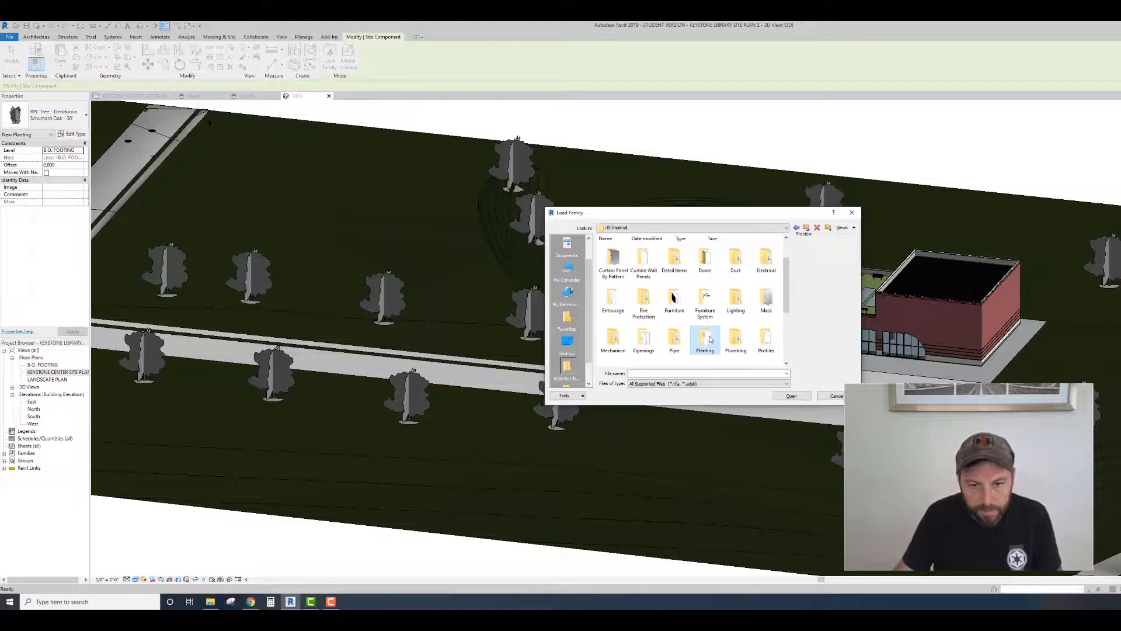
double_click(710, 339)
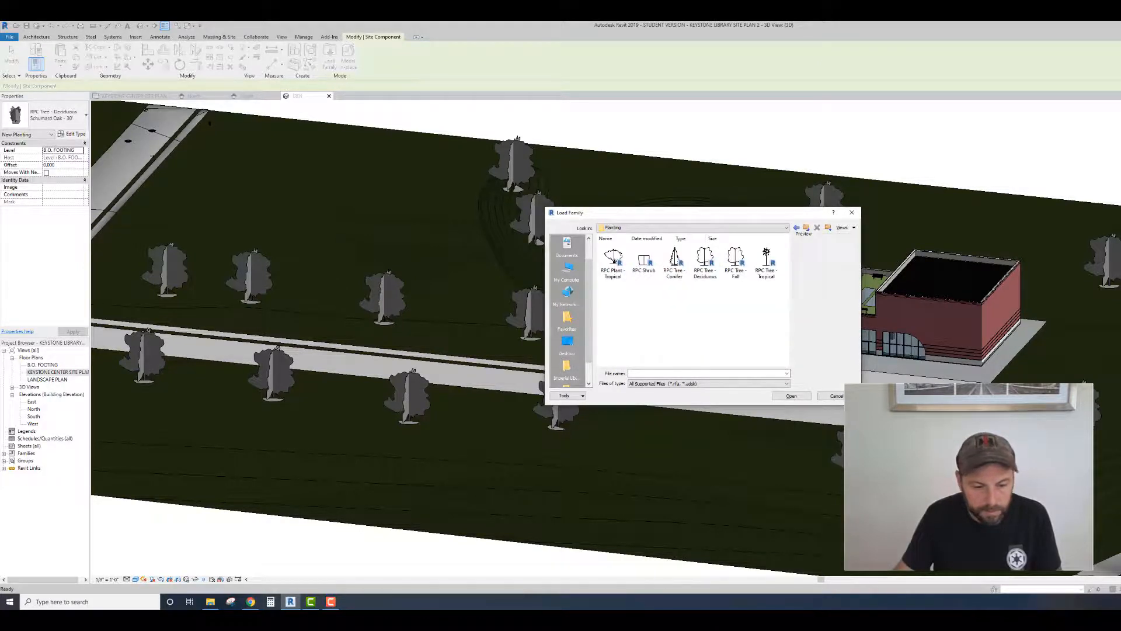
Step: Load all six RPC plant, shrub and tree families from the Planting folder, overwriting the existing version of RPC Tree - Deciduous
left_click(331, 602)
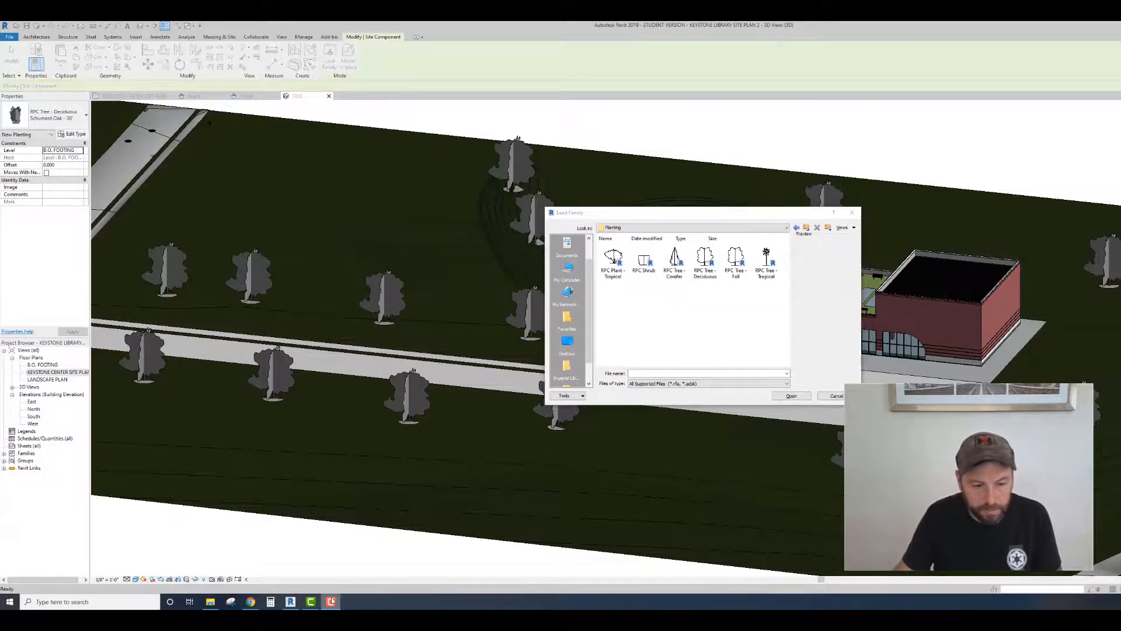
left_click(331, 602)
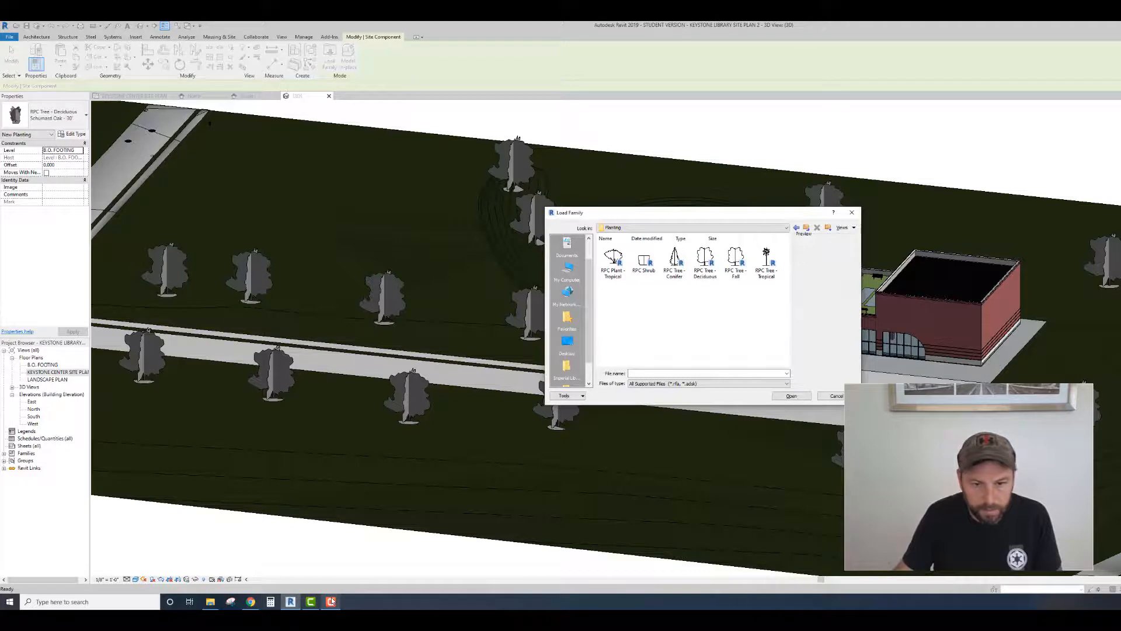
left_click(619, 263)
left_click(644, 261)
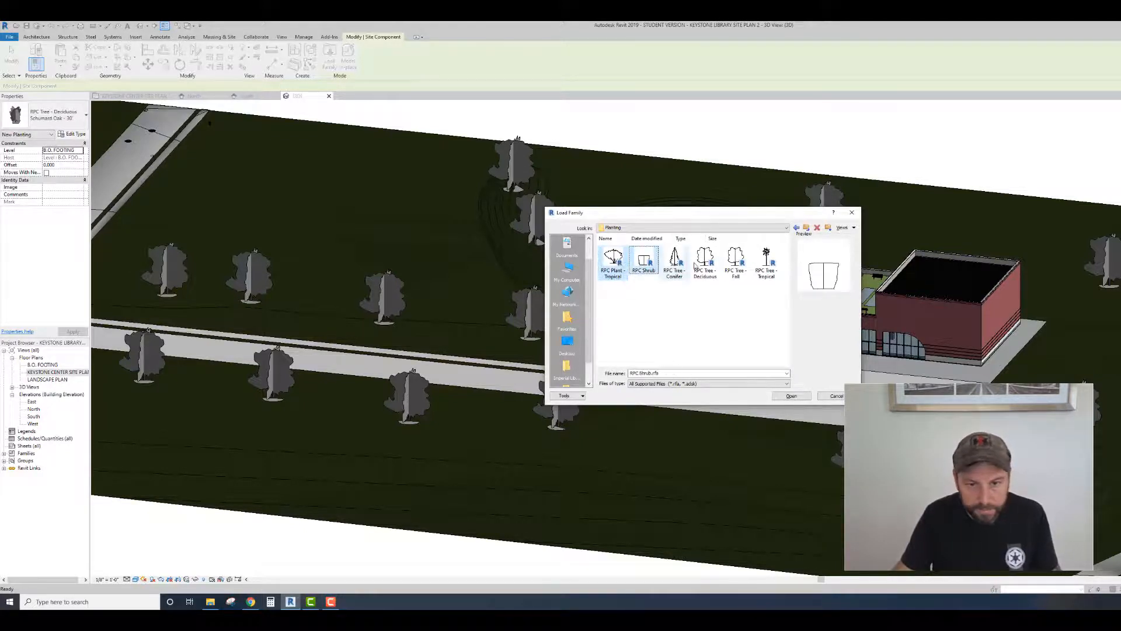
left_click(674, 262)
left_click(705, 261, "ctrl")
left_click(736, 262, "ctrl")
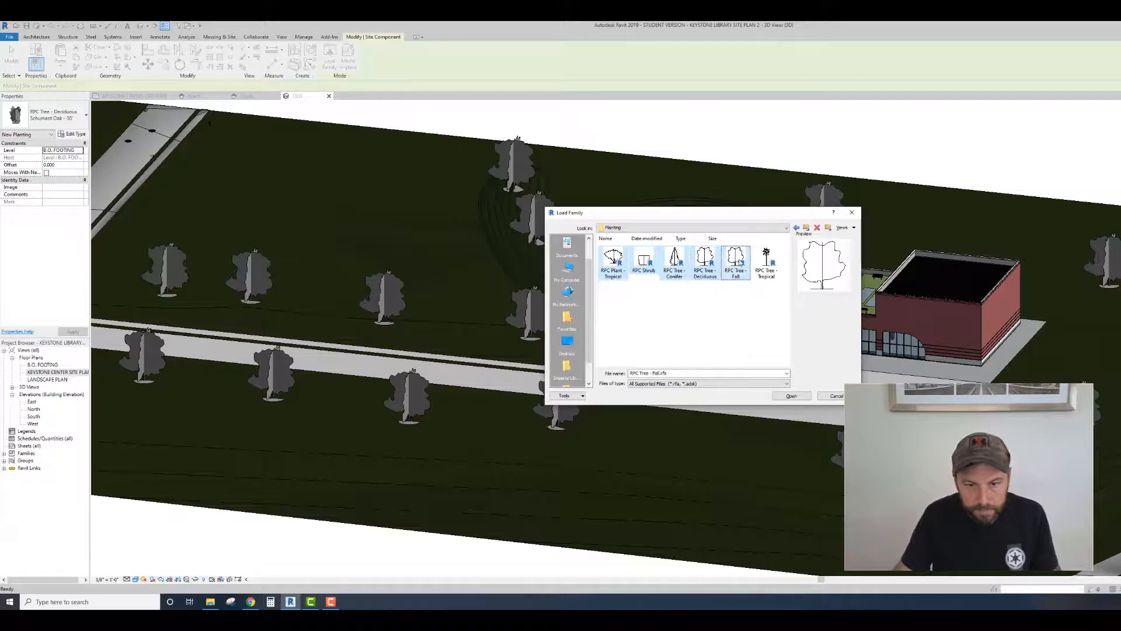
left_click(766, 261, "ctrl")
left_click(794, 396)
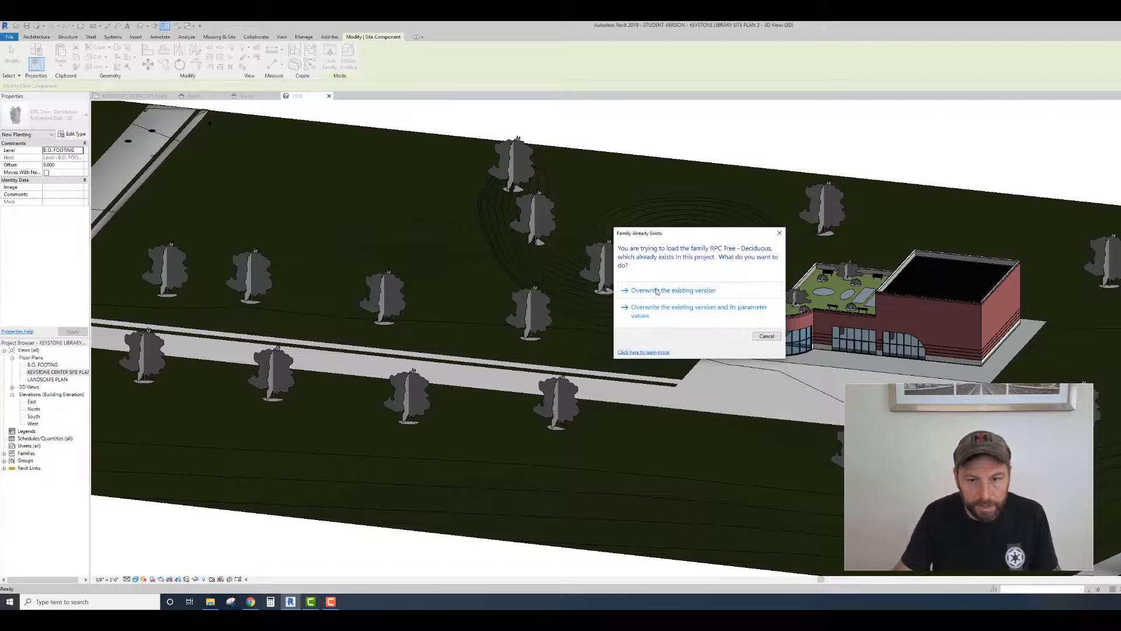
left_click(657, 291)
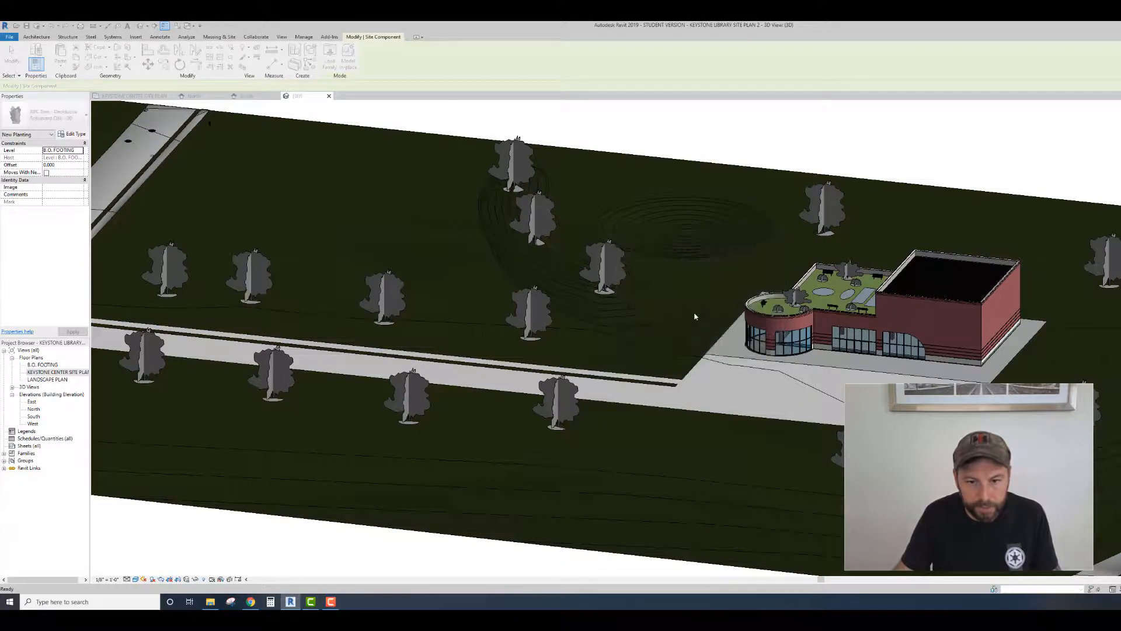
Step: Place a row of RPC Shrub Forsythia 8'-0" along the far side of the road and one beside the library's rounded corner
left_click(62, 117)
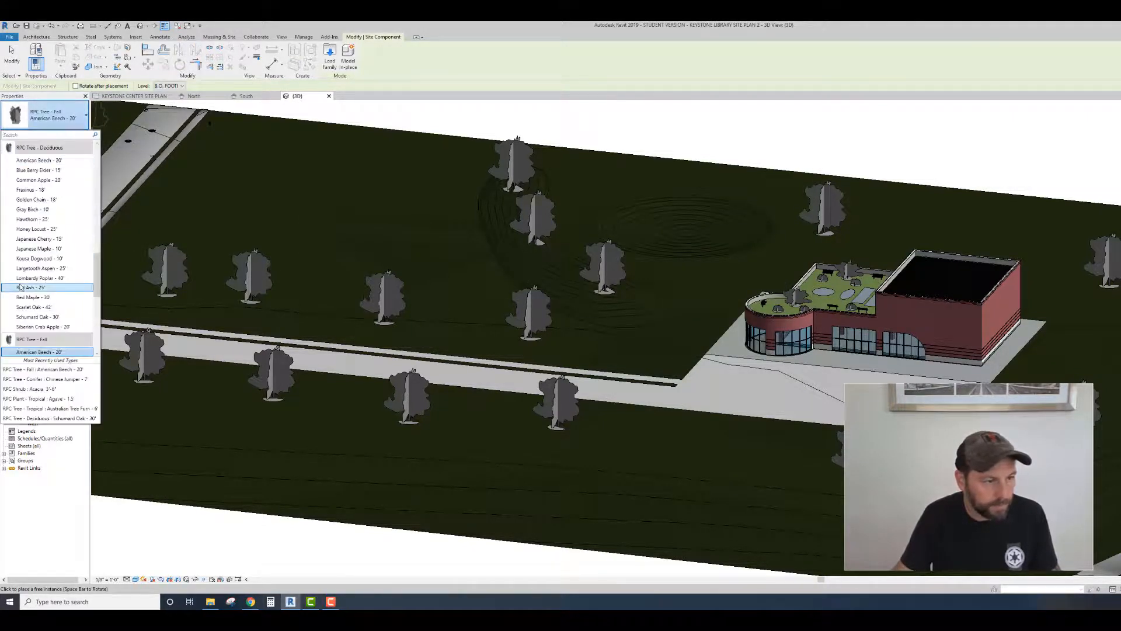
scroll(26, 245, "up", 7)
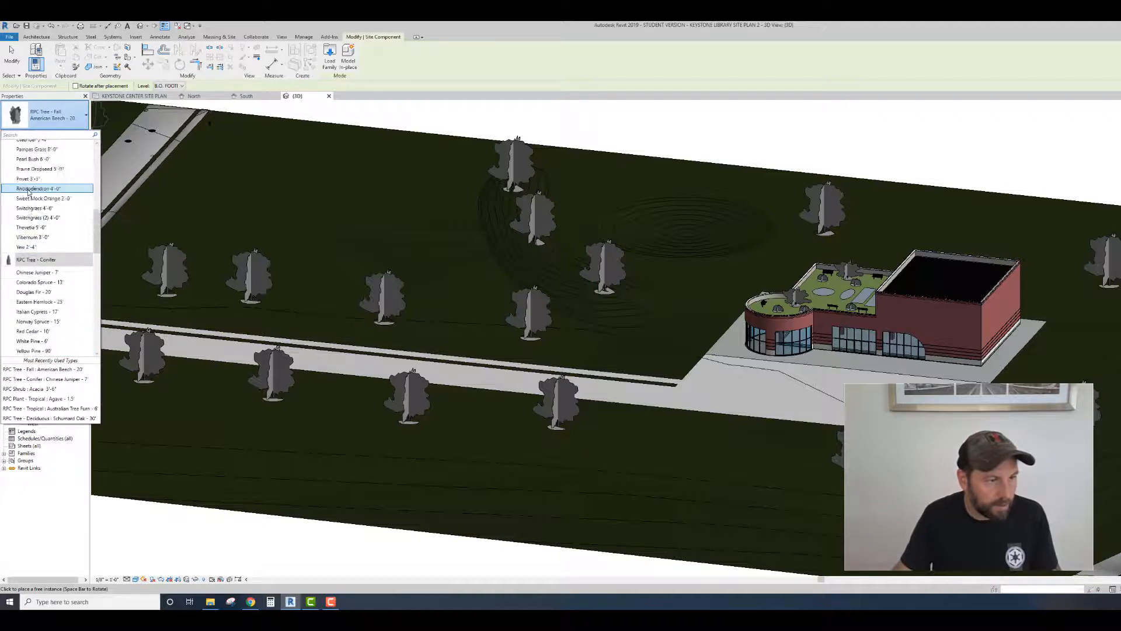
scroll(29, 193, "up", 10)
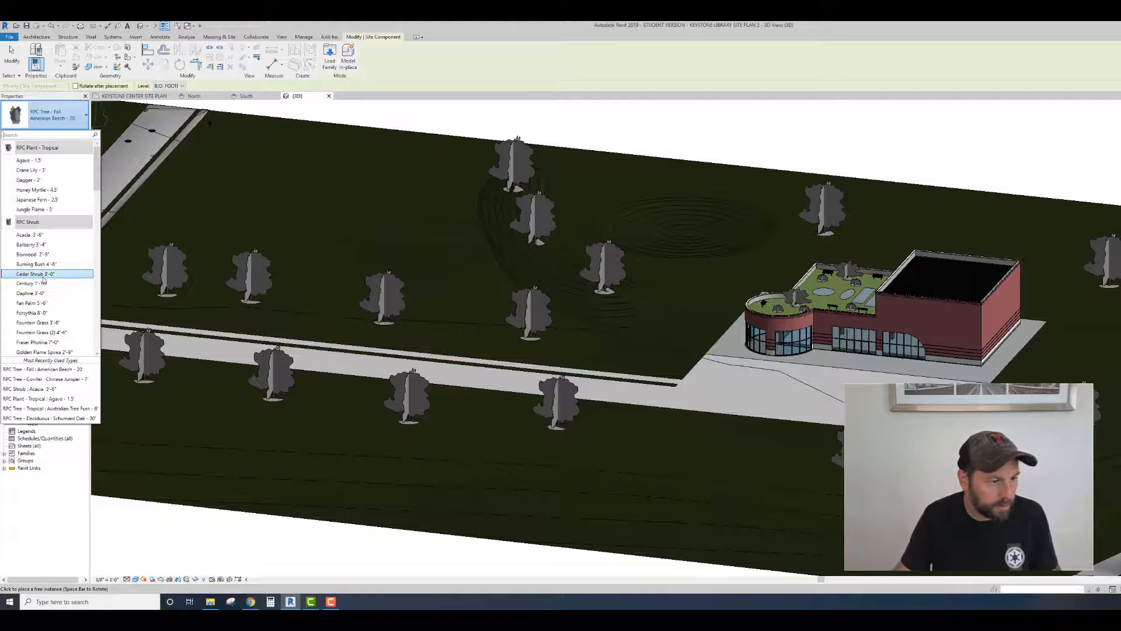
left_click(36, 314)
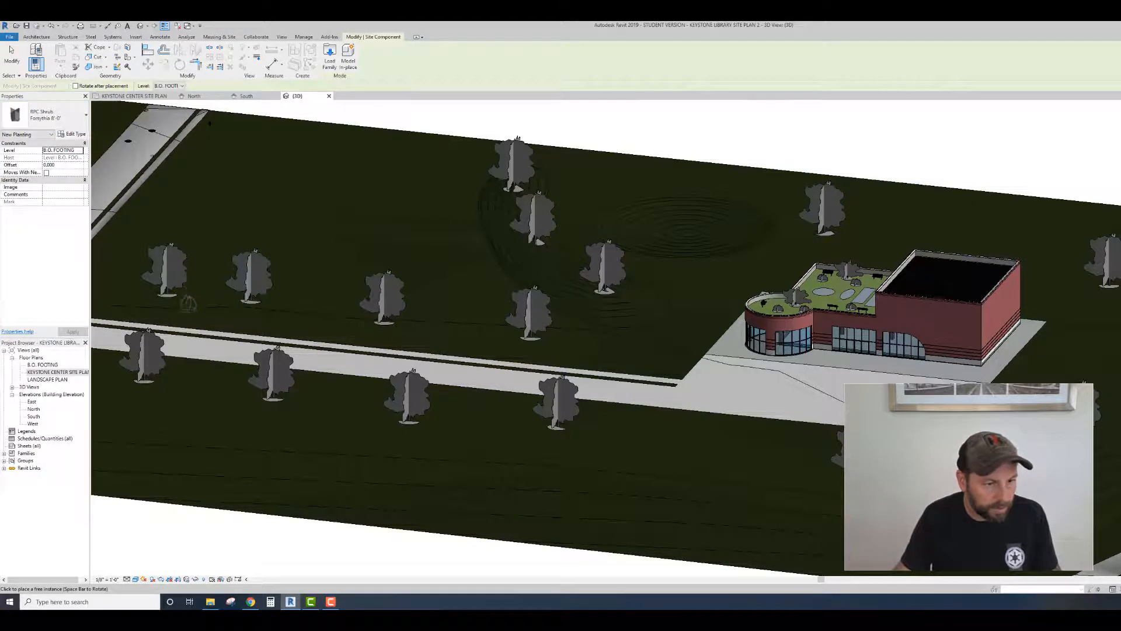
left_click(195, 311)
left_click(272, 319)
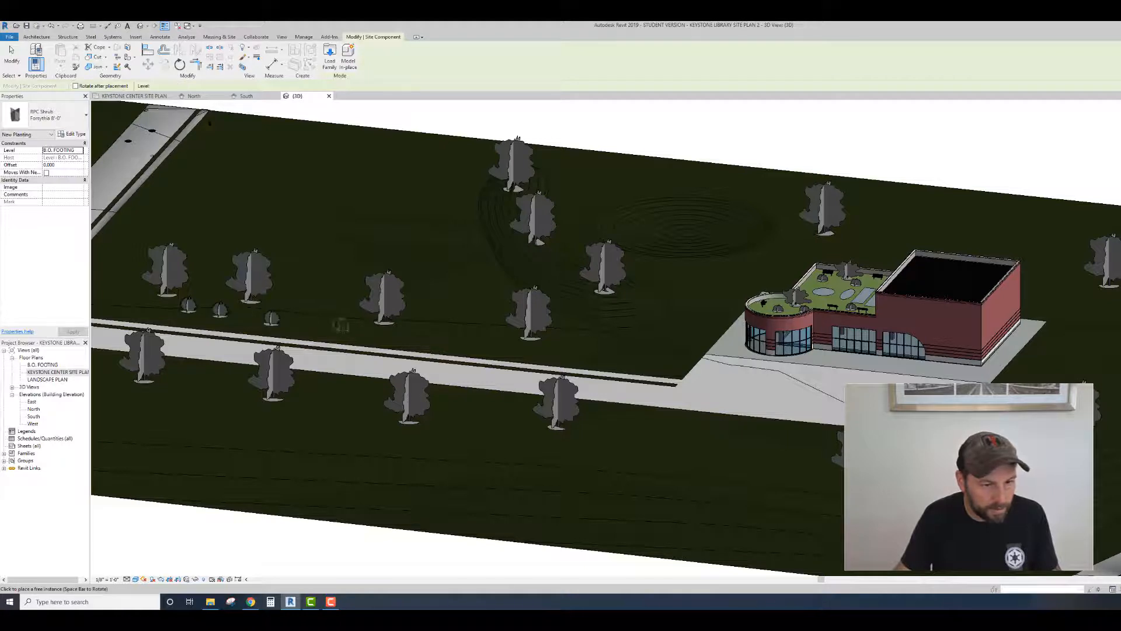
left_click(429, 333)
left_click(512, 342)
left_click(597, 351)
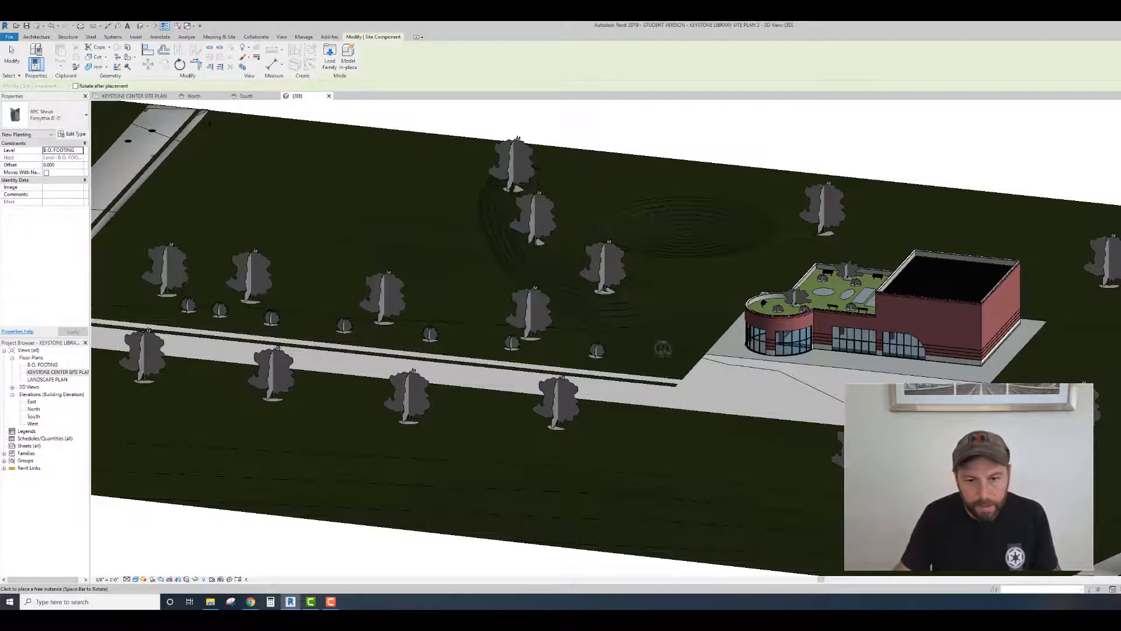
left_click(663, 349)
left_click(707, 295)
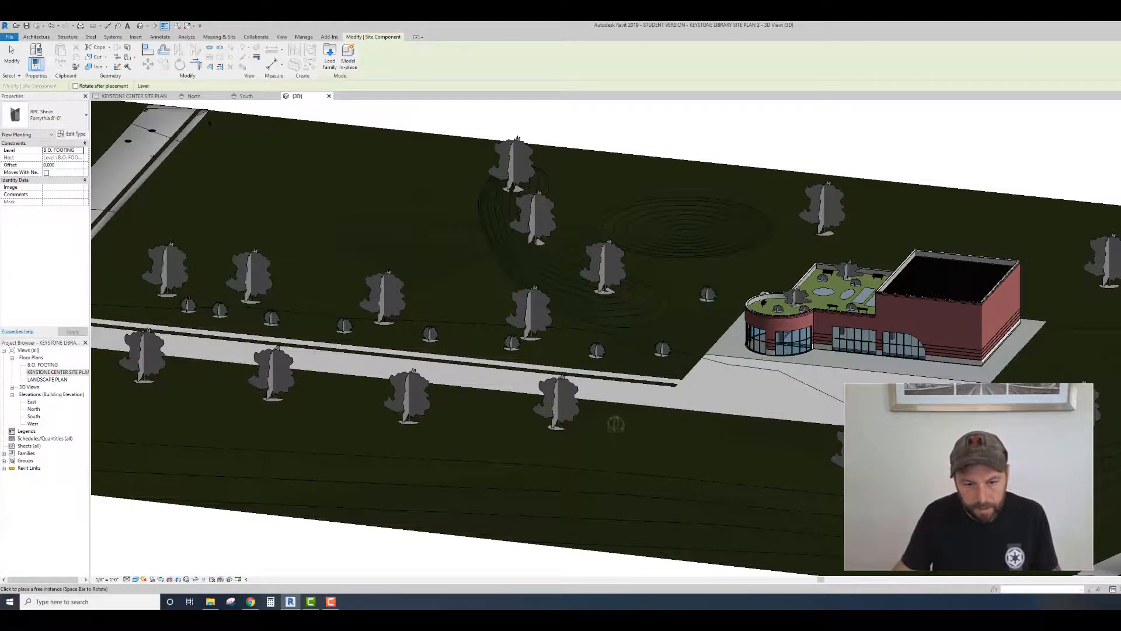
Step: Place six Forsythia 8'-0" shrubs between and beyond the trees on the near side of the road, and end the placement
left_click(616, 423)
left_click(724, 434)
left_click(789, 450)
left_click(489, 411)
key("Escape")
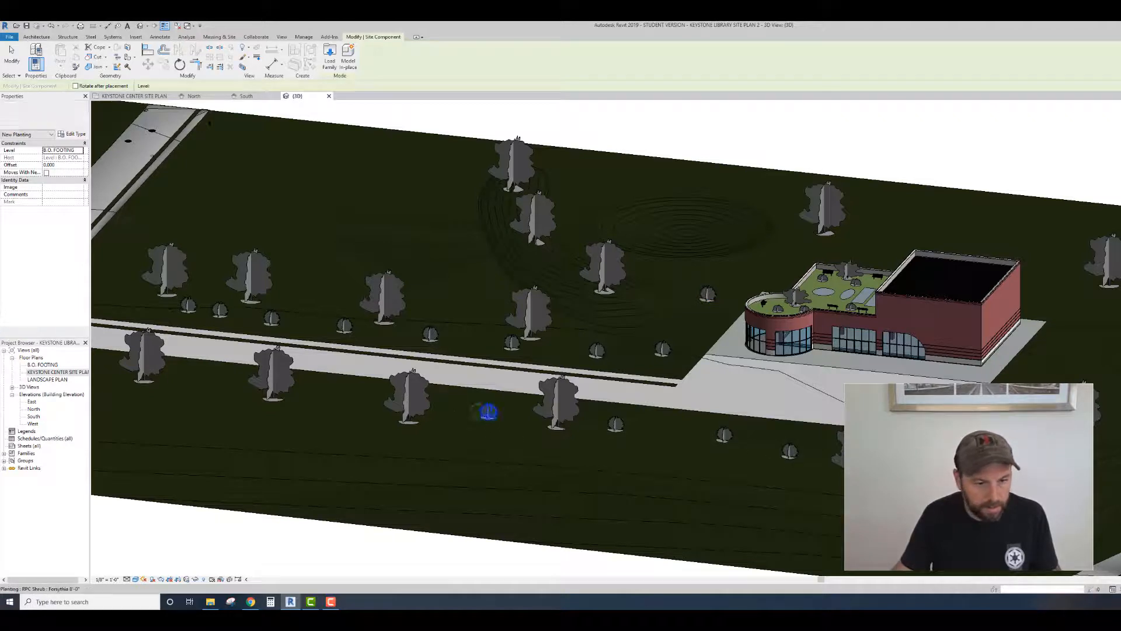
key("Return")
left_click(328, 397)
left_click(197, 381)
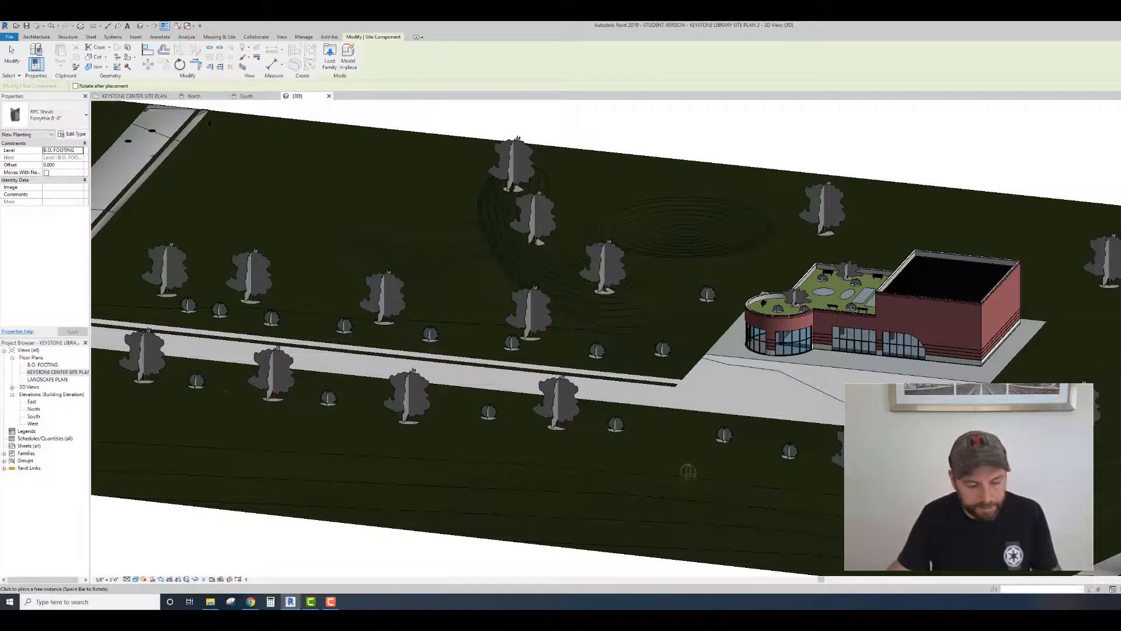
key("Escape")
Step: Examine the planted site and the paved area in front of the library, and check the available site component types
scroll(776, 421, "down", 2)
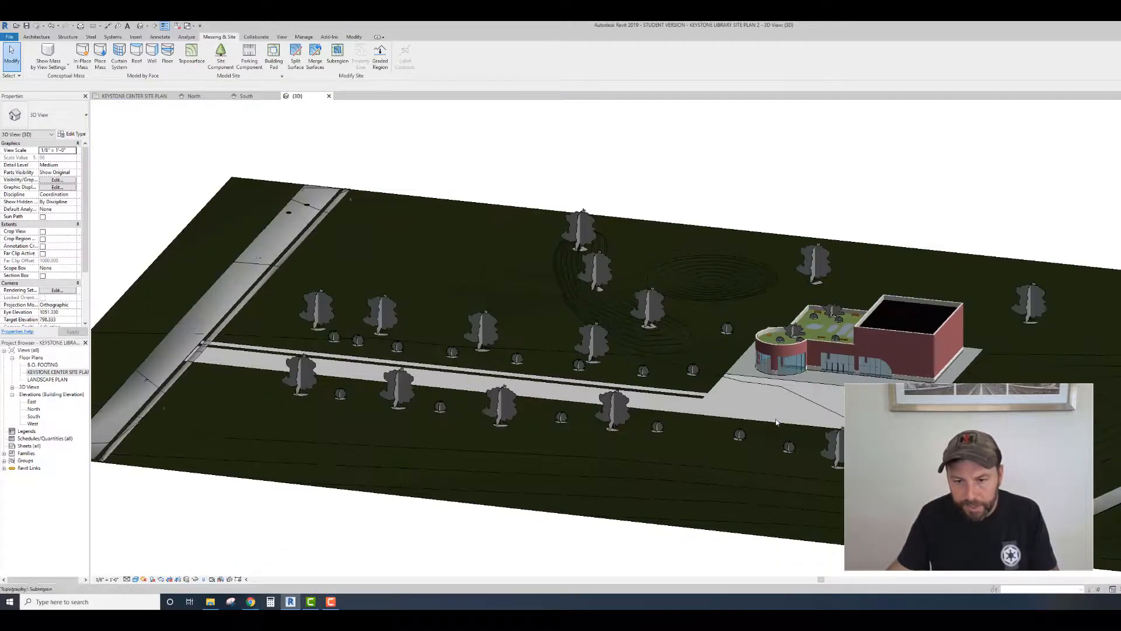
scroll(776, 422, "up", 3)
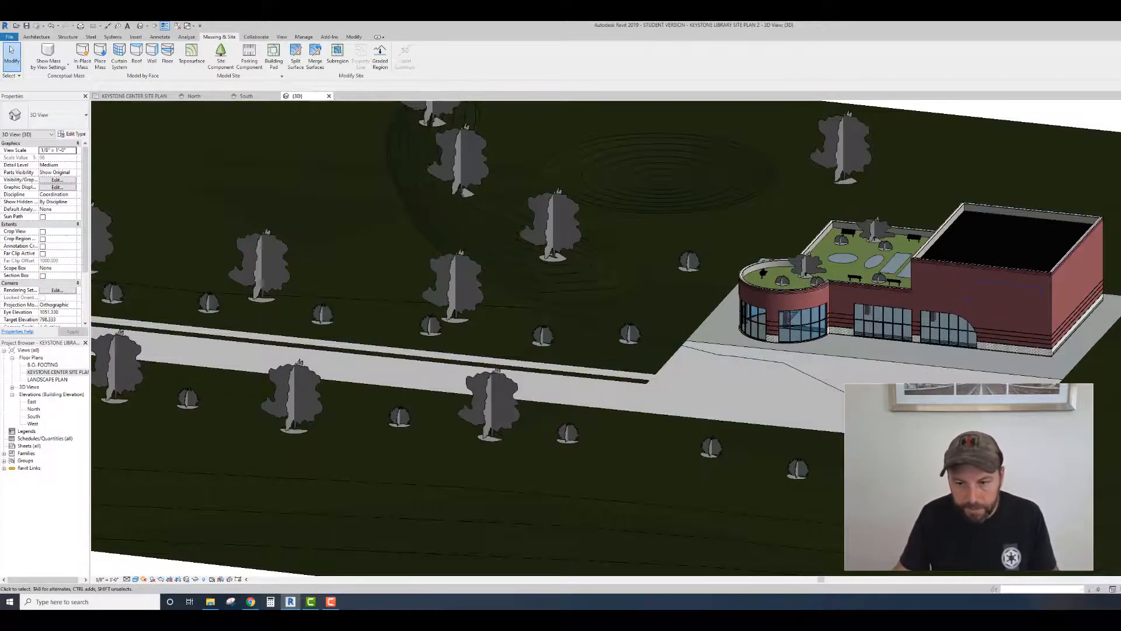
middle_click_drag(870, 351, 881, 372, "shift")
scroll(881, 373, "up", 2)
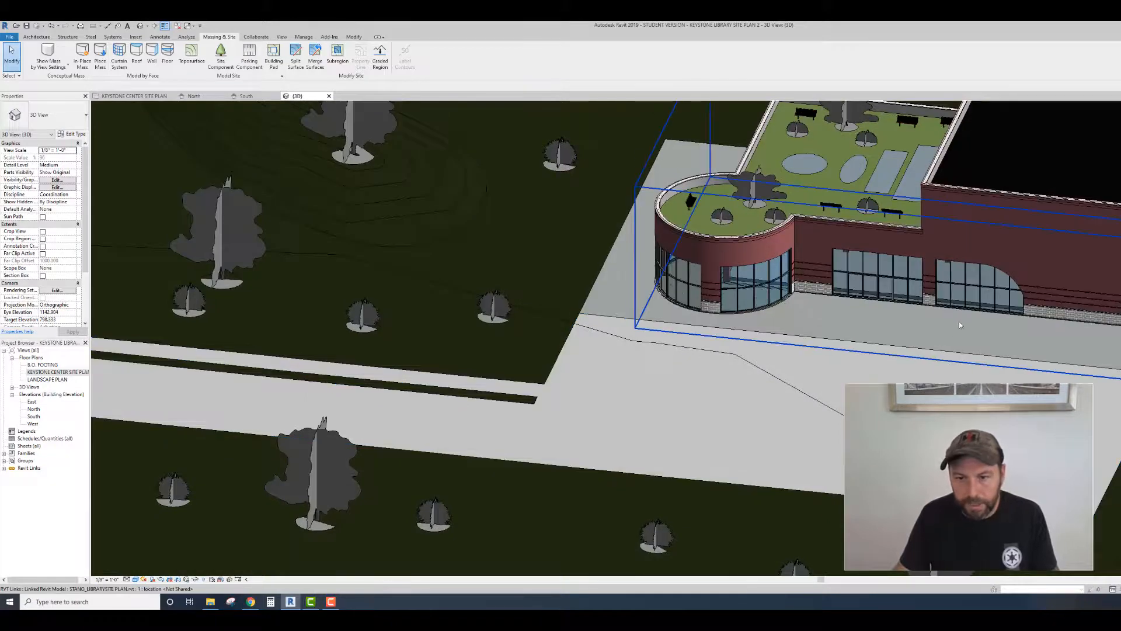
scroll(852, 292, "up", 3)
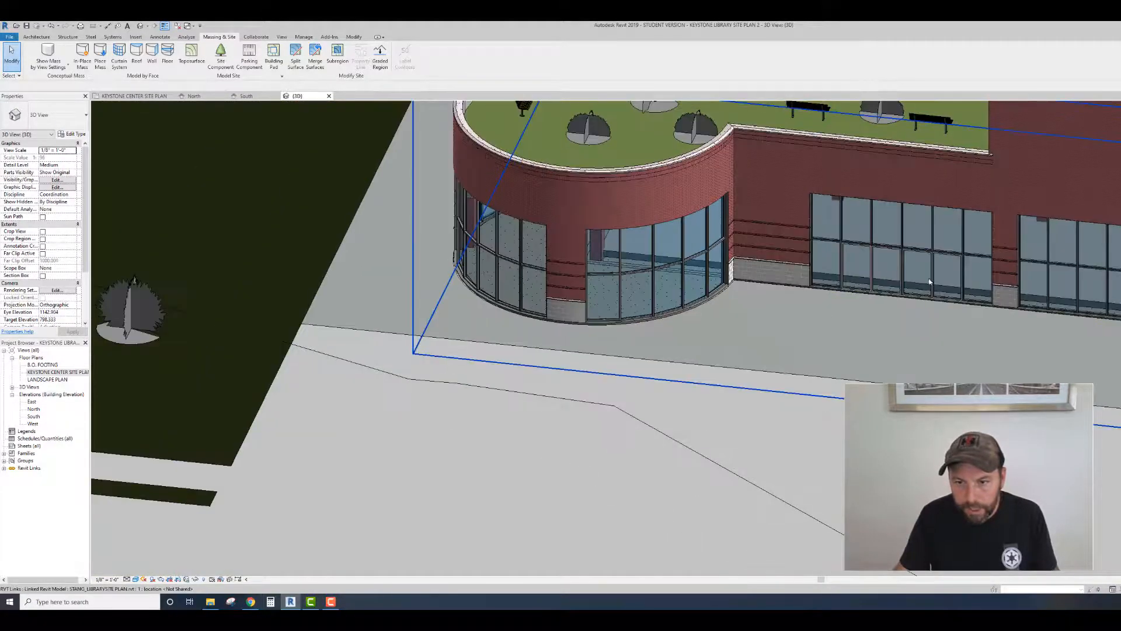
scroll(827, 332, "down", 4)
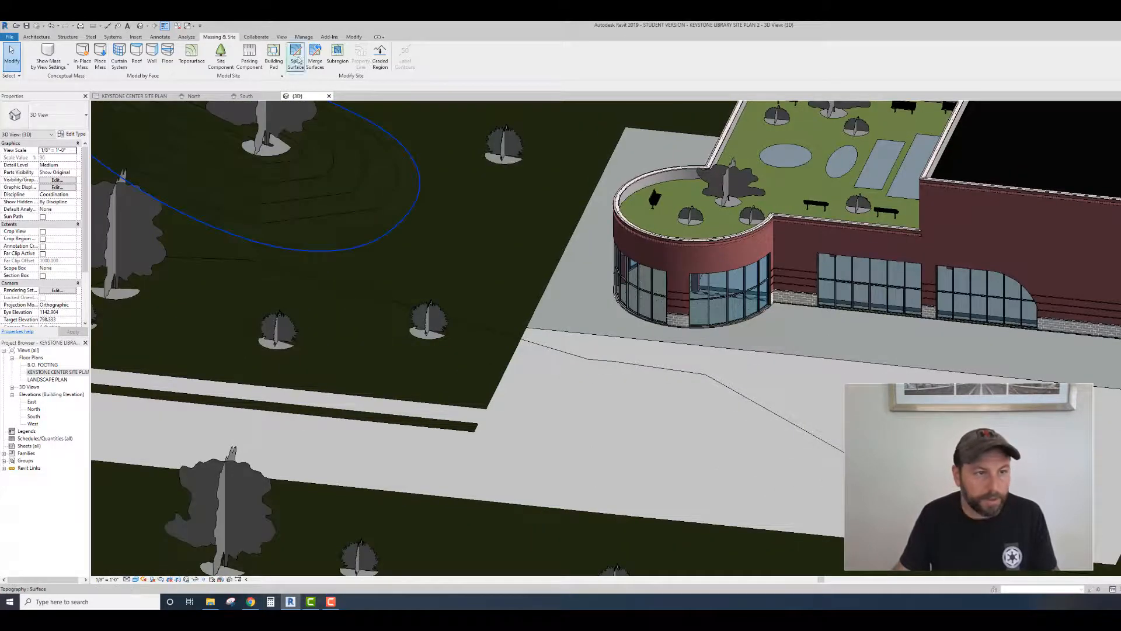
left_click(222, 62)
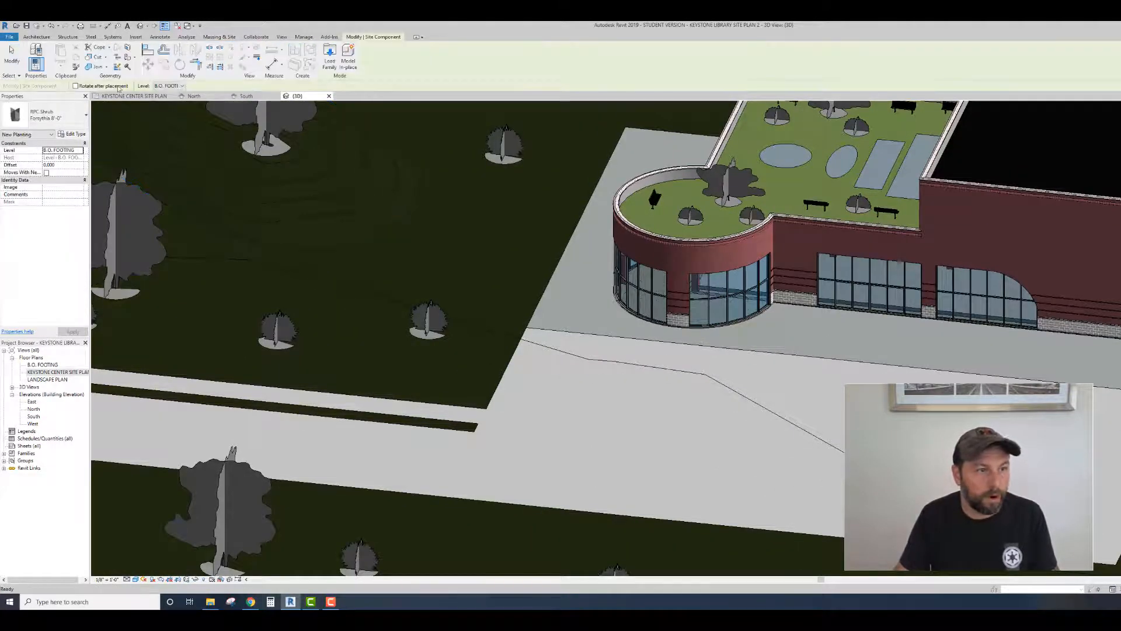
left_click(72, 119)
left_click(72, 119)
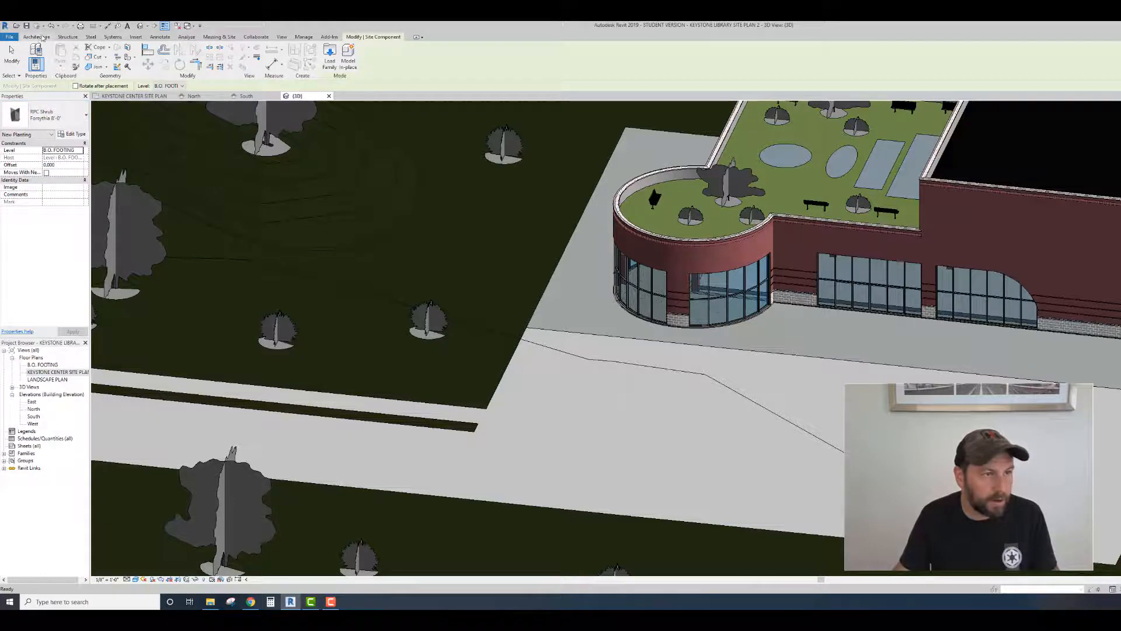
Step: Start placing a component and open the Site > Accessories folder of the US Imperial library for loading families
left_click(42, 37)
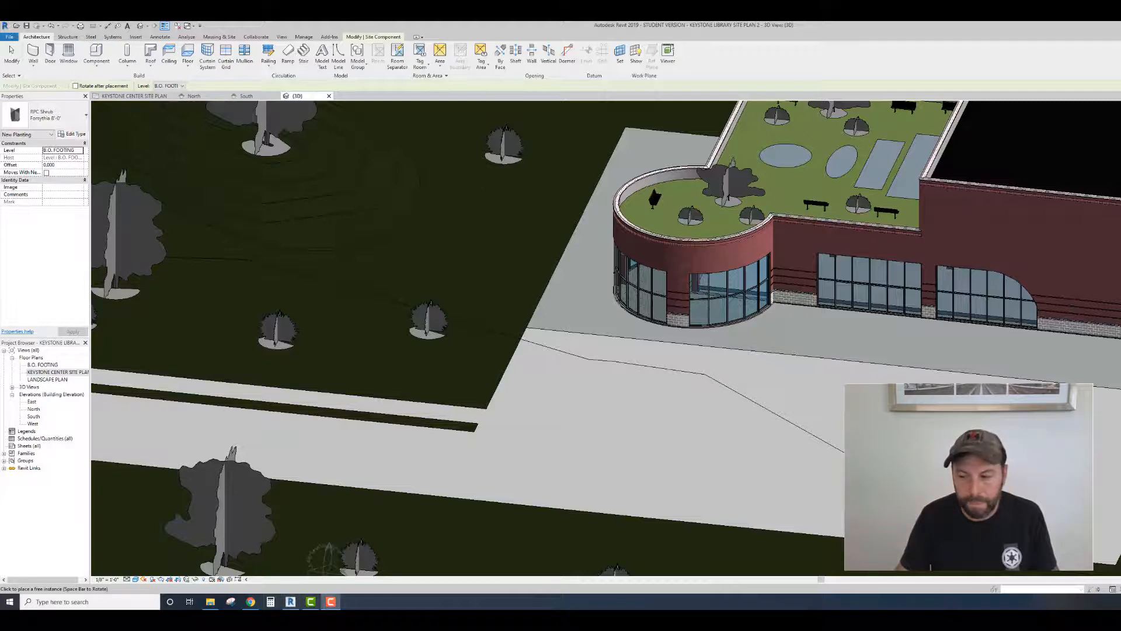
left_click(82, 63)
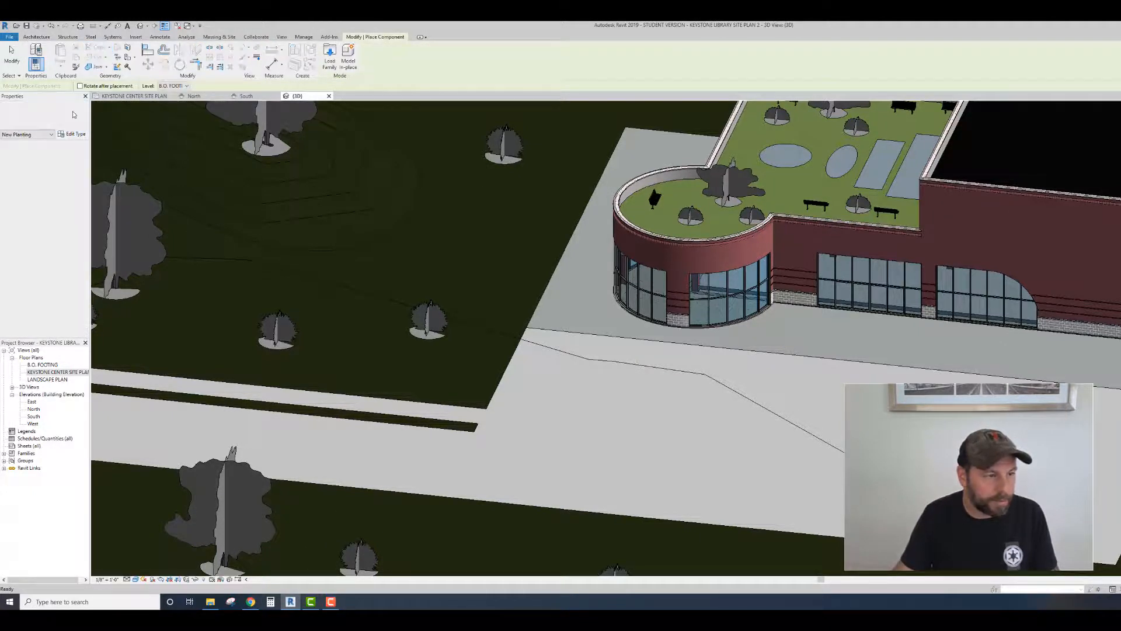
left_click(73, 115)
scroll(51, 184, "down", 5)
scroll(53, 182, "up", 4)
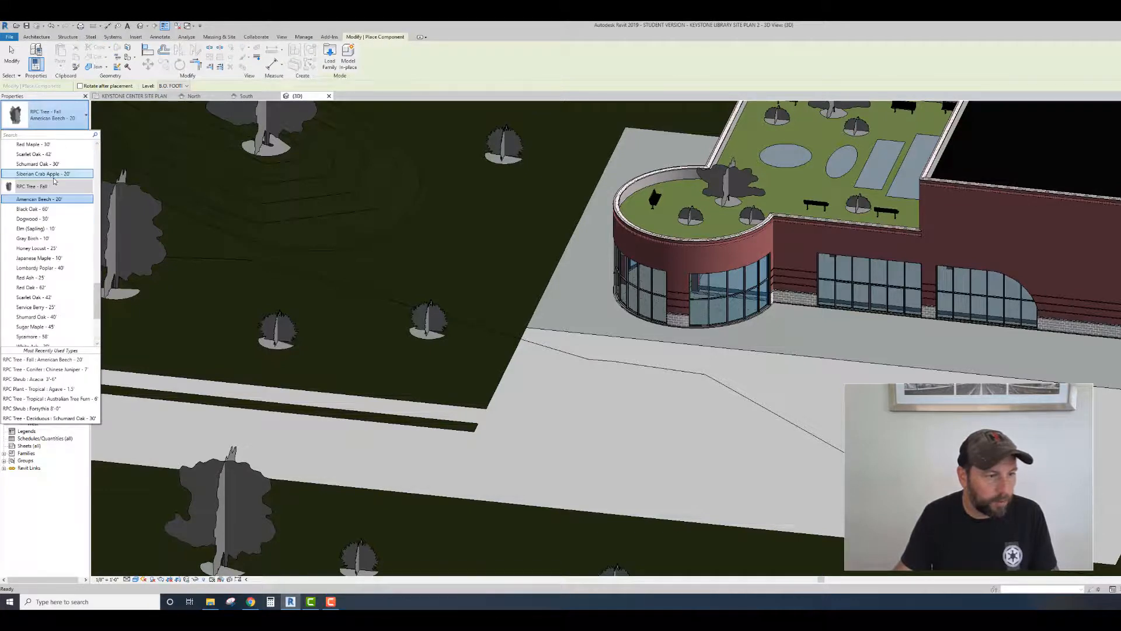
scroll(56, 178, "up", 15)
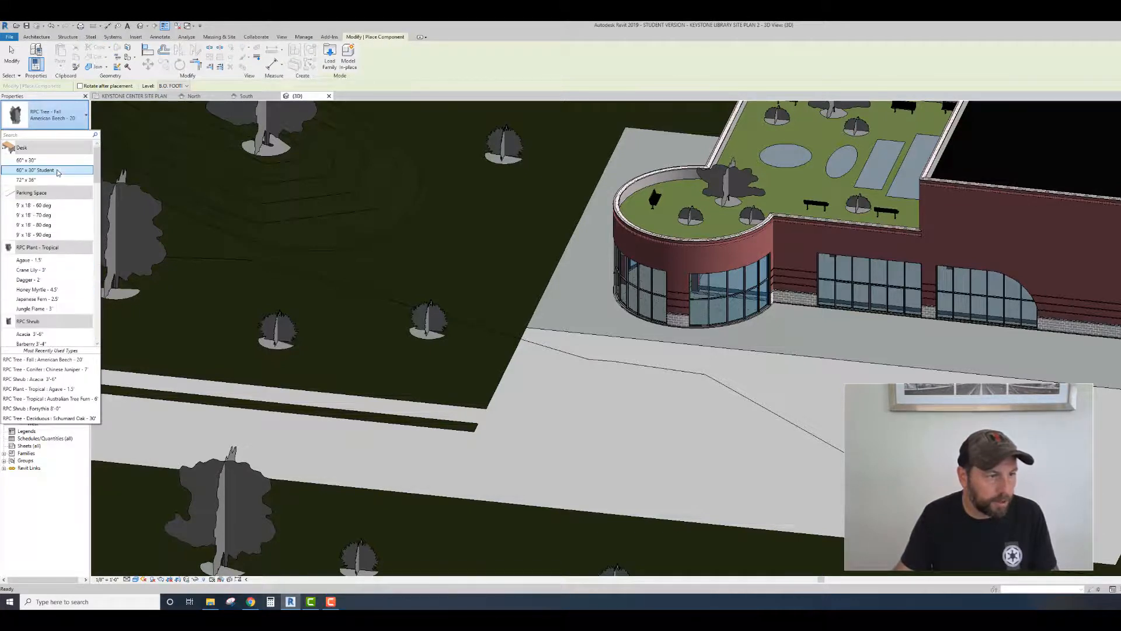
left_click(329, 54)
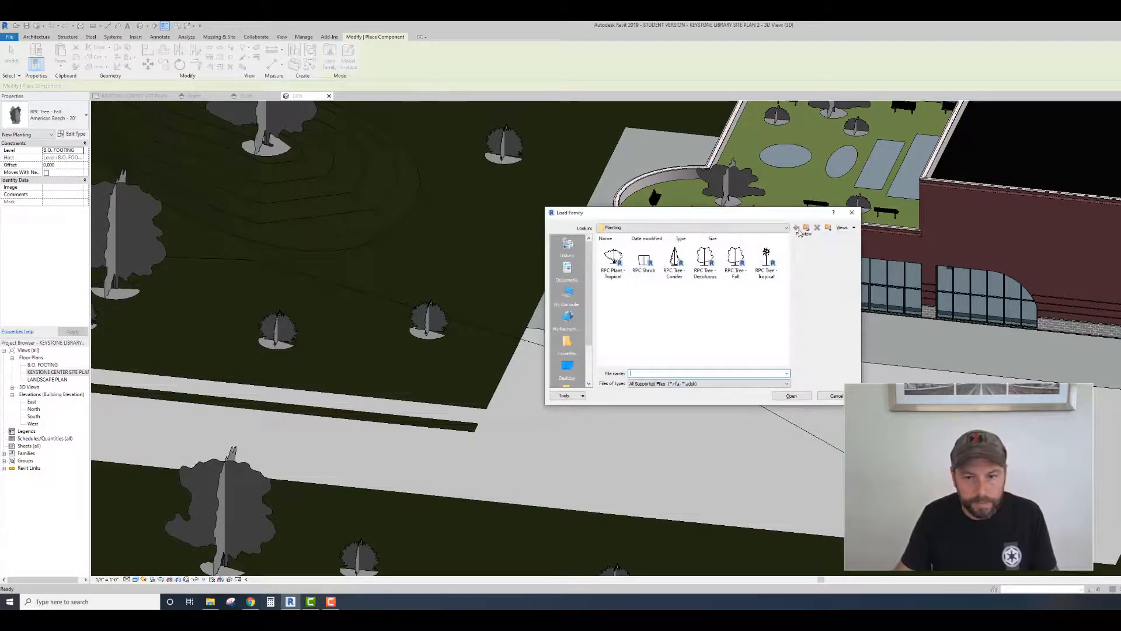
left_click(806, 228)
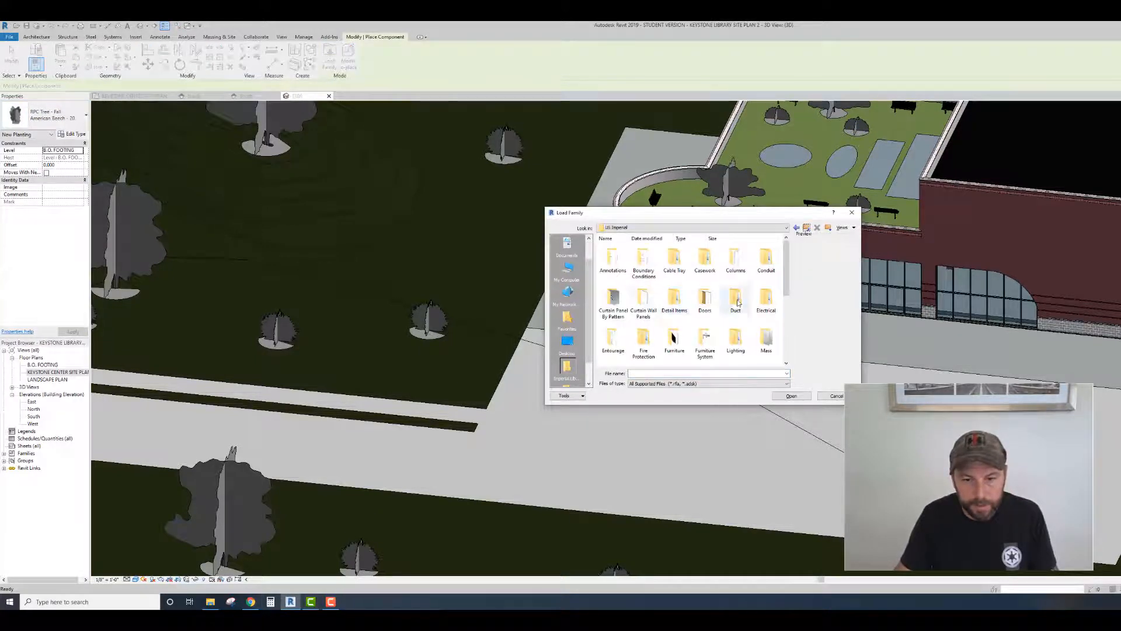
double_click(642, 298)
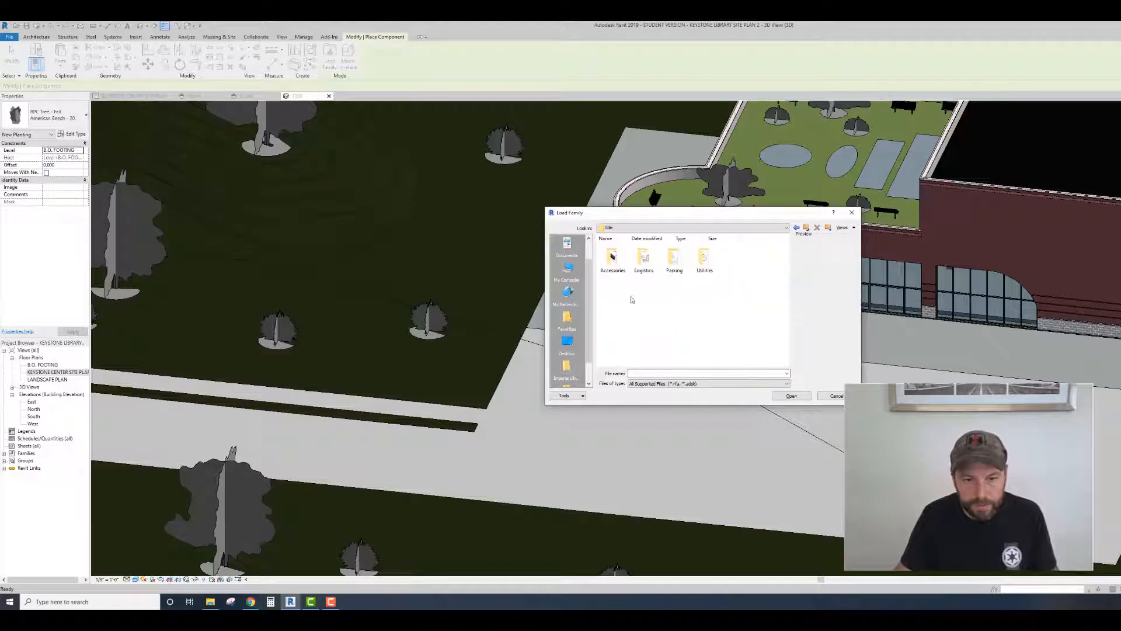
double_click(613, 260)
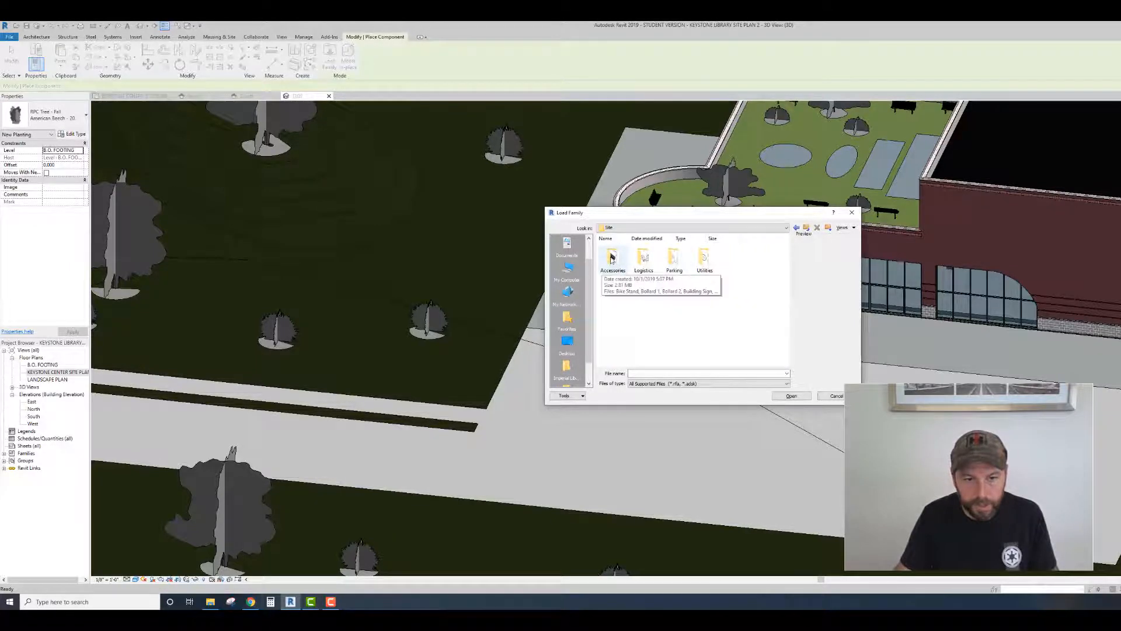
Step: Load all nine site accessory families, from Bike Stand through Trash Can, into the project
left_click(595, 260)
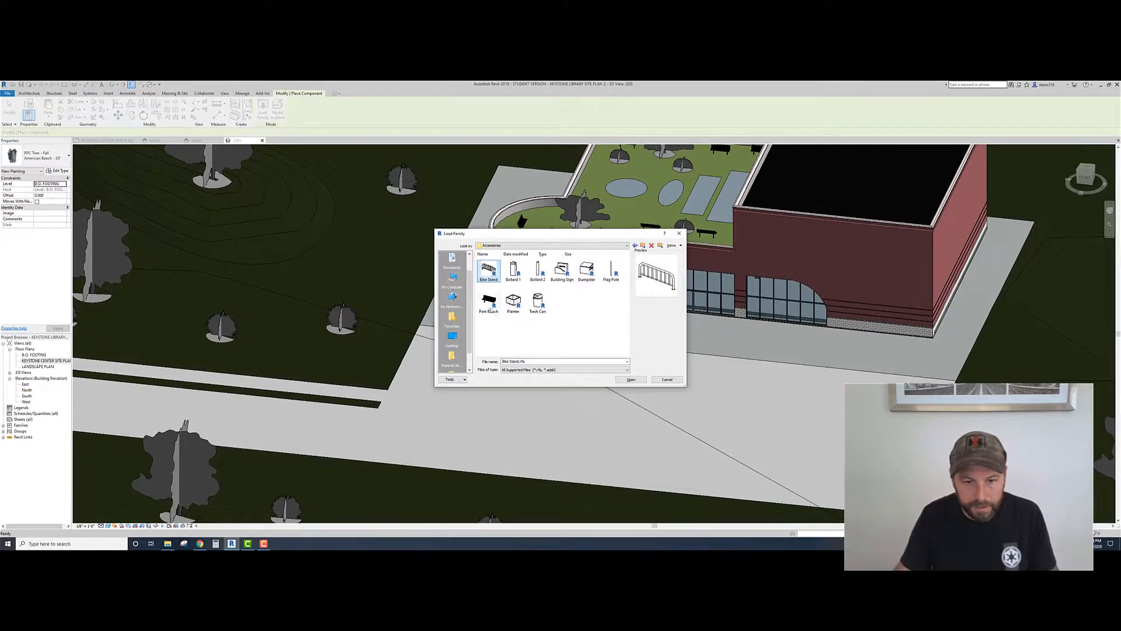
left_click(489, 302)
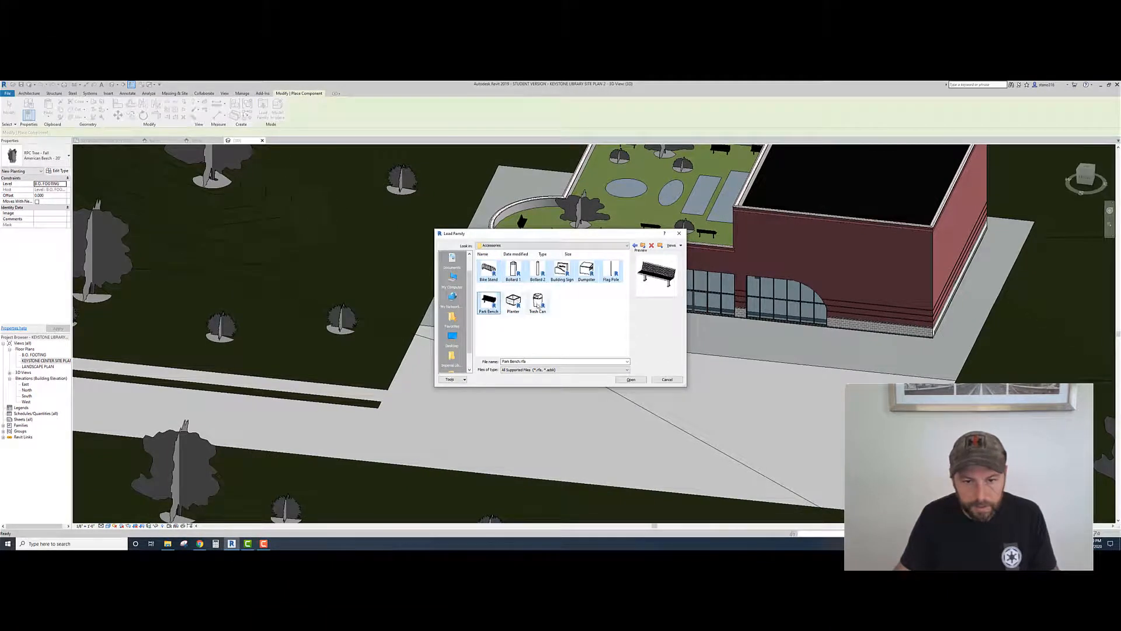
left_click(539, 304)
left_click(584, 273)
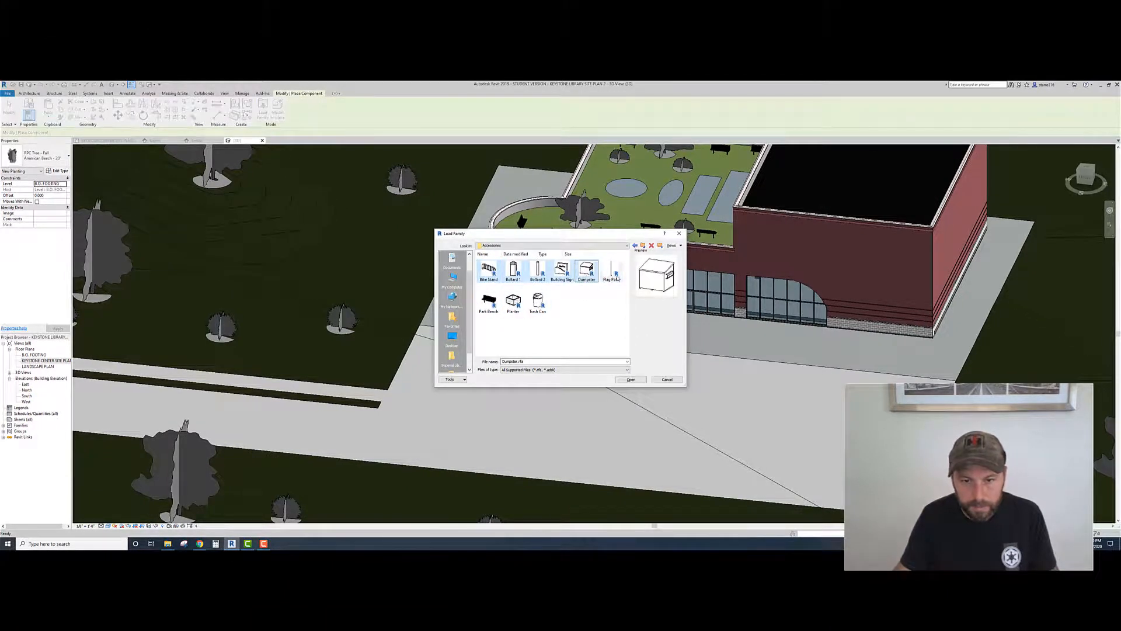
left_click(537, 302)
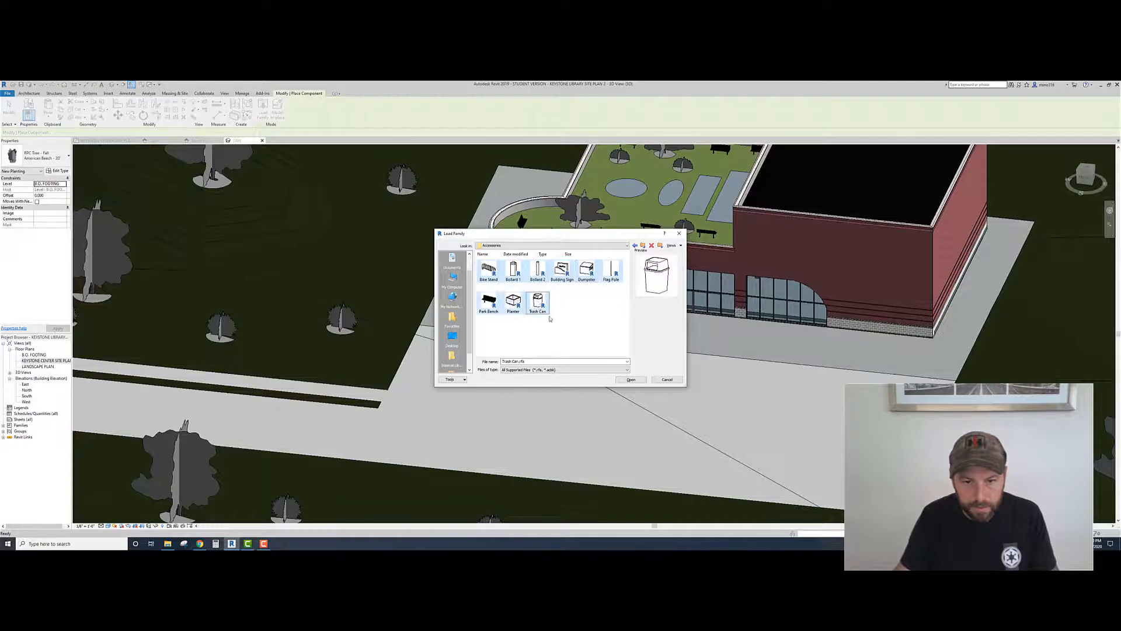
left_click(639, 381)
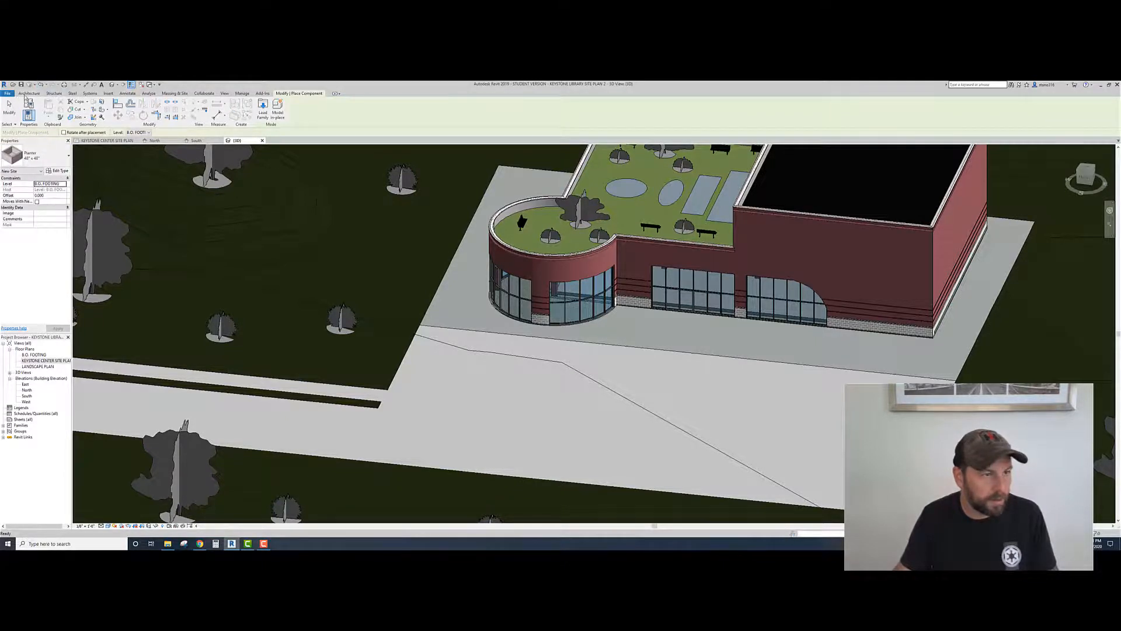
Step: Place two 72" x 60" dumpsters on the paving along the library's short end wall, and end the placement
left_click(36, 155)
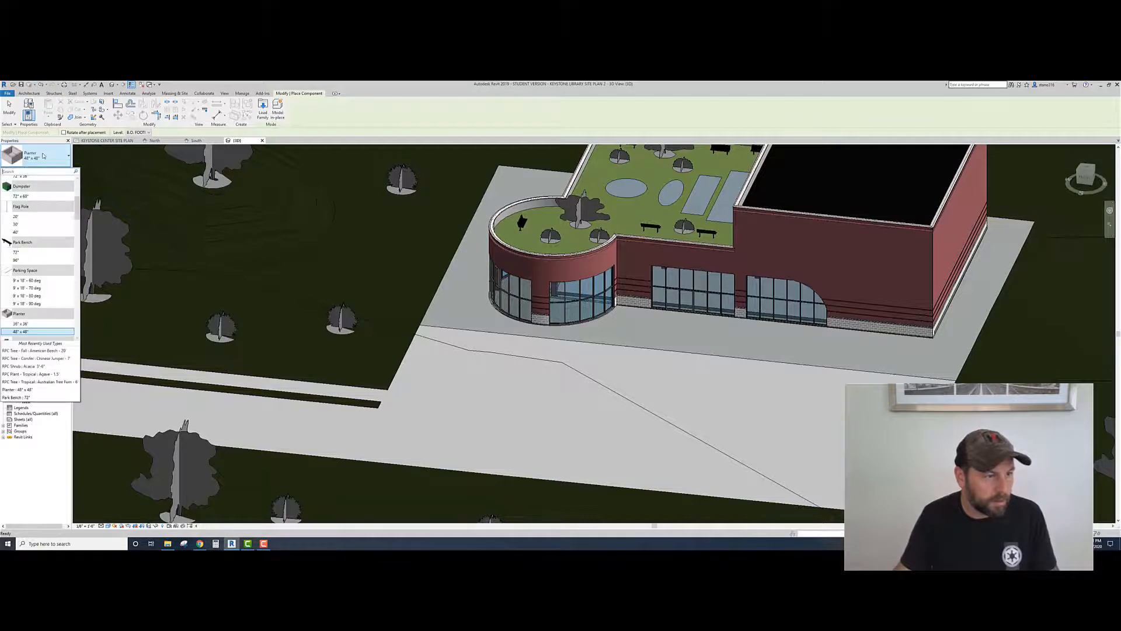
left_click(21, 196)
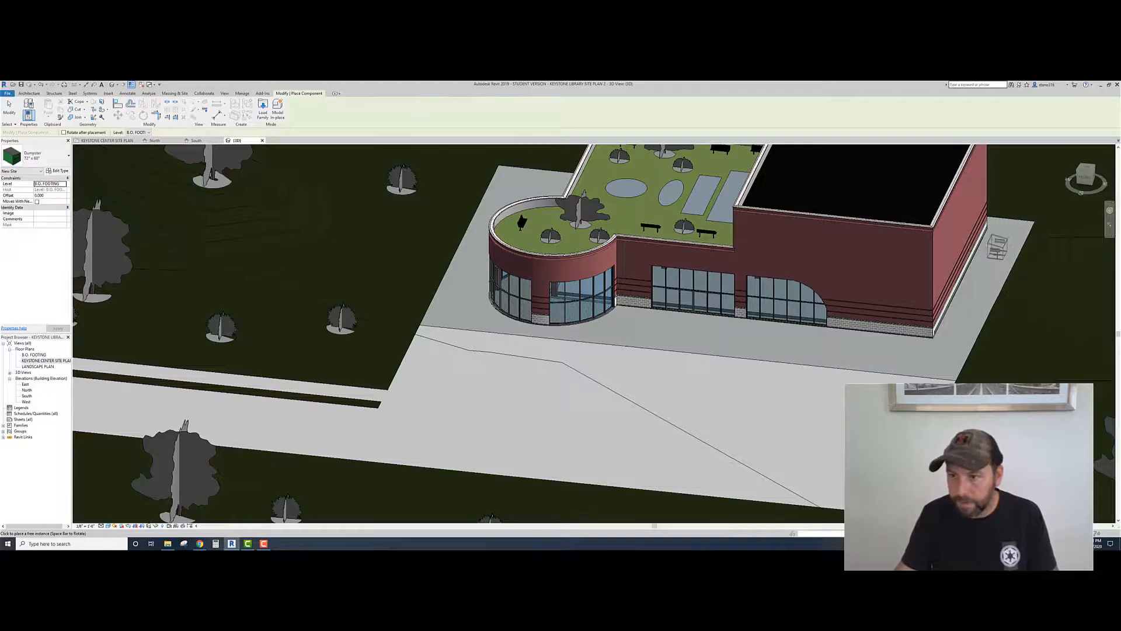
left_click(993, 248)
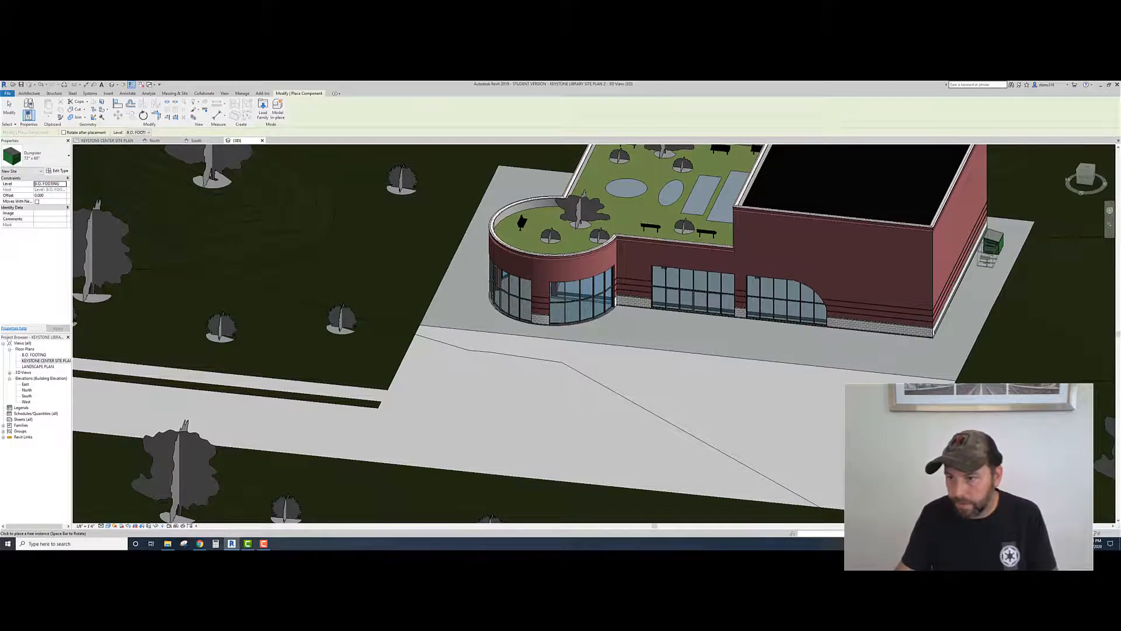
key("Escape")
key("Escape")
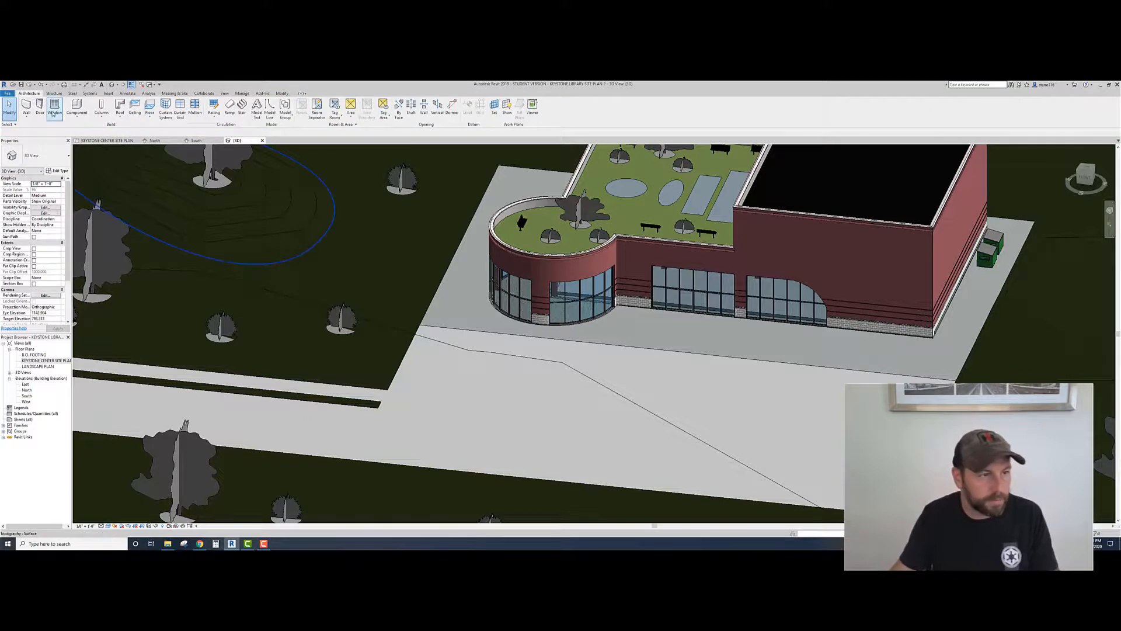
Step: Place two 96" park benches side by side against the front wall, between the arched window and the building's far corner
left_click(76, 108)
left_click(58, 162)
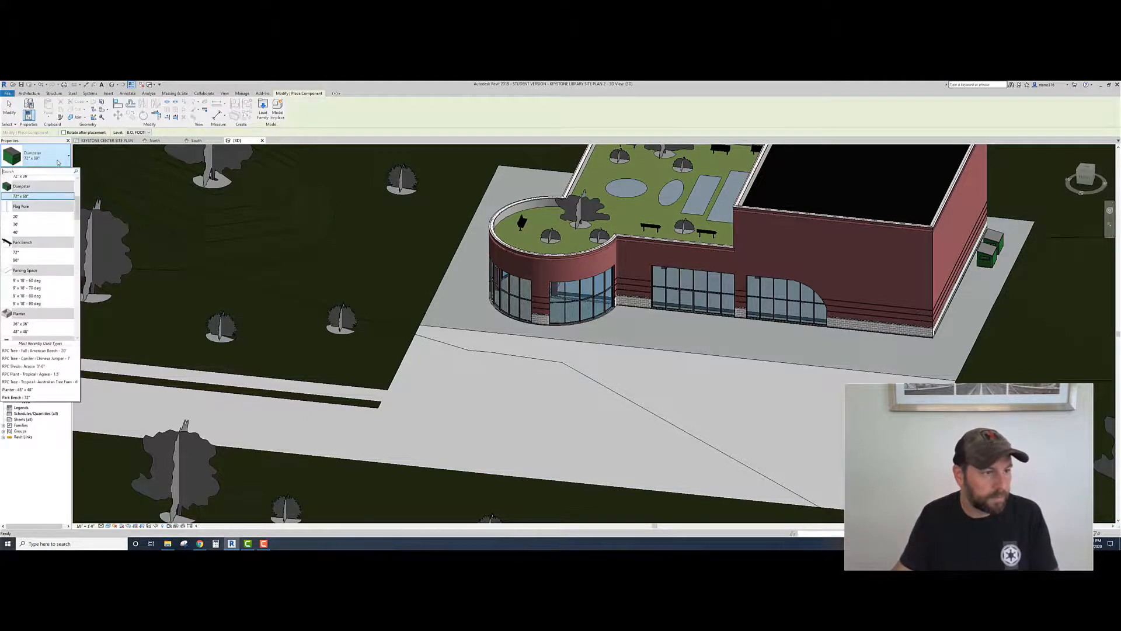
left_click(17, 260)
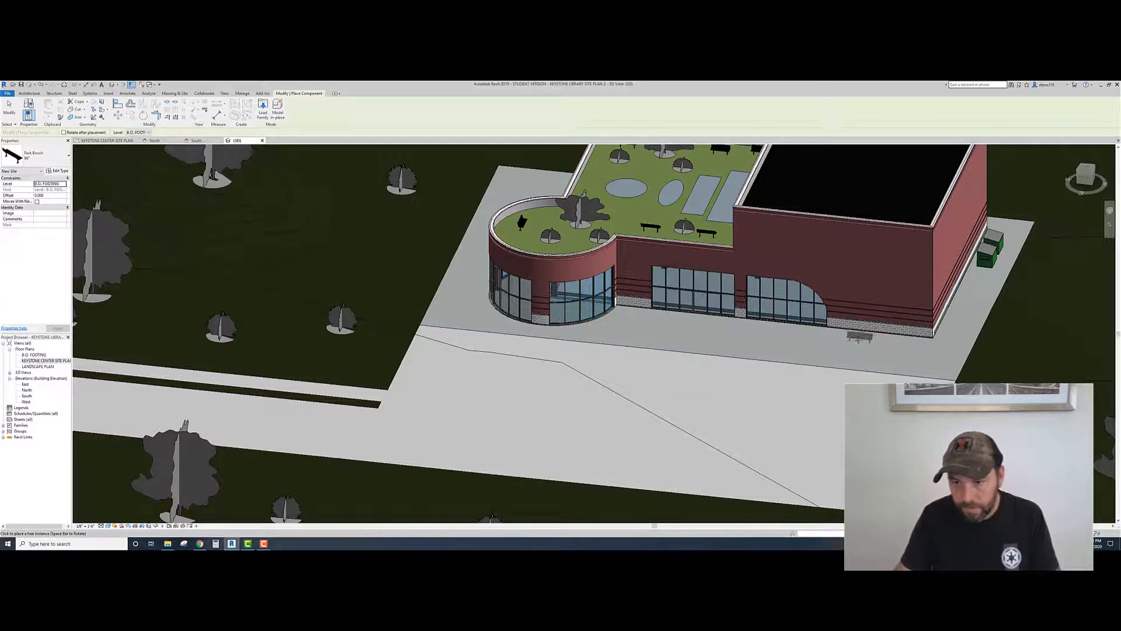
left_click(853, 336)
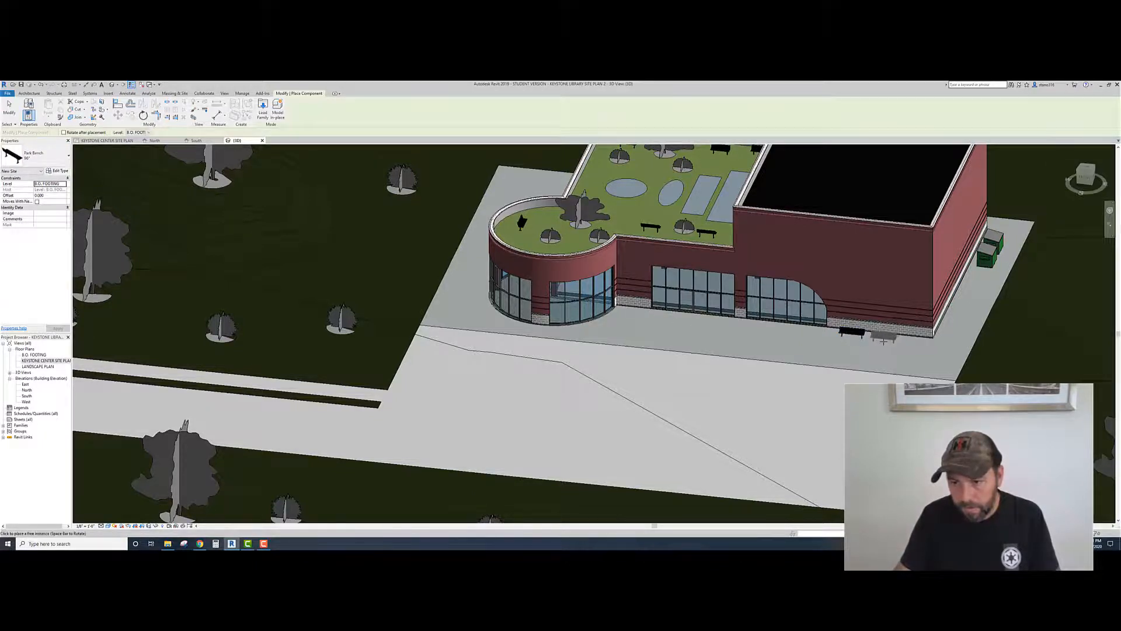
left_click(885, 340)
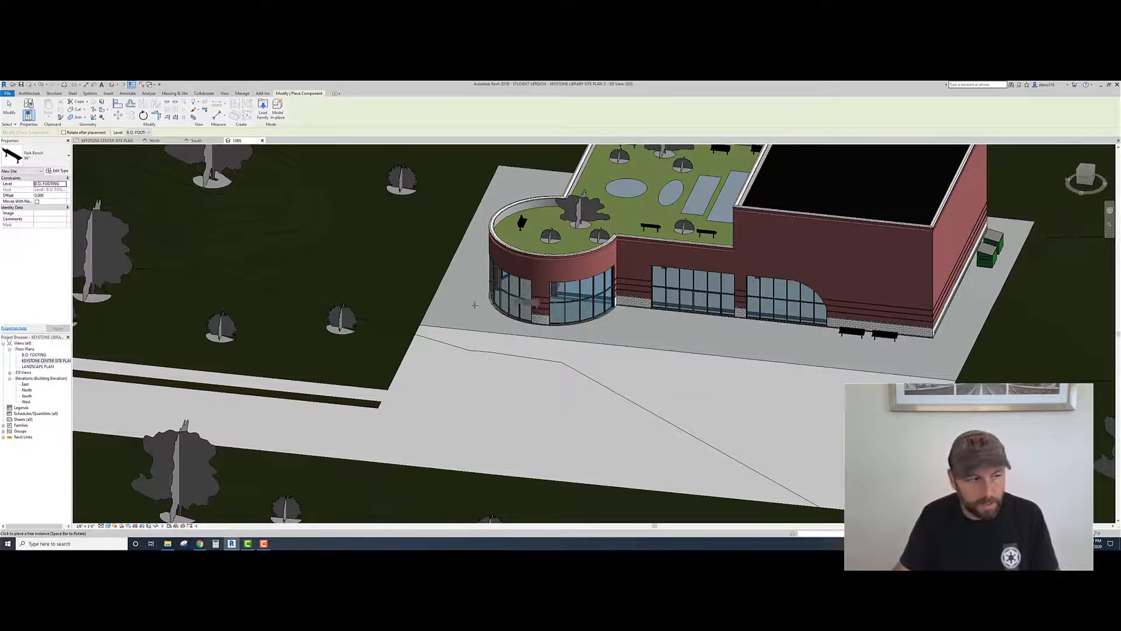
Step: Place two 102" bike stands along the front wall, one next to the rounded corner and one beside the park benches
left_click(38, 158)
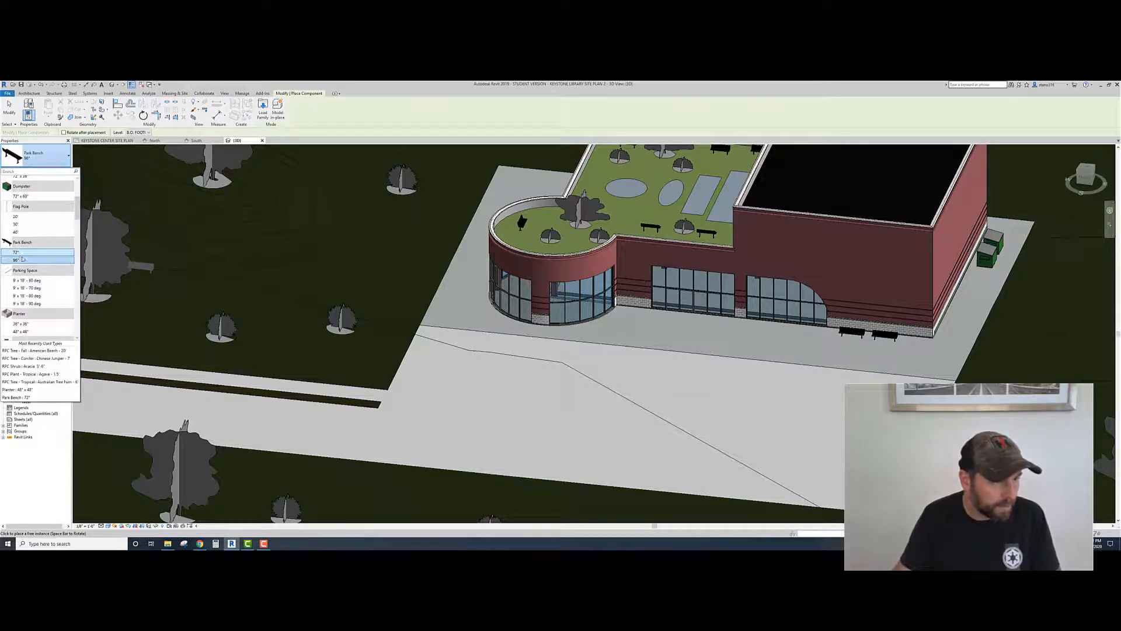
scroll(23, 261, "up", 2)
scroll(22, 260, "up", 3)
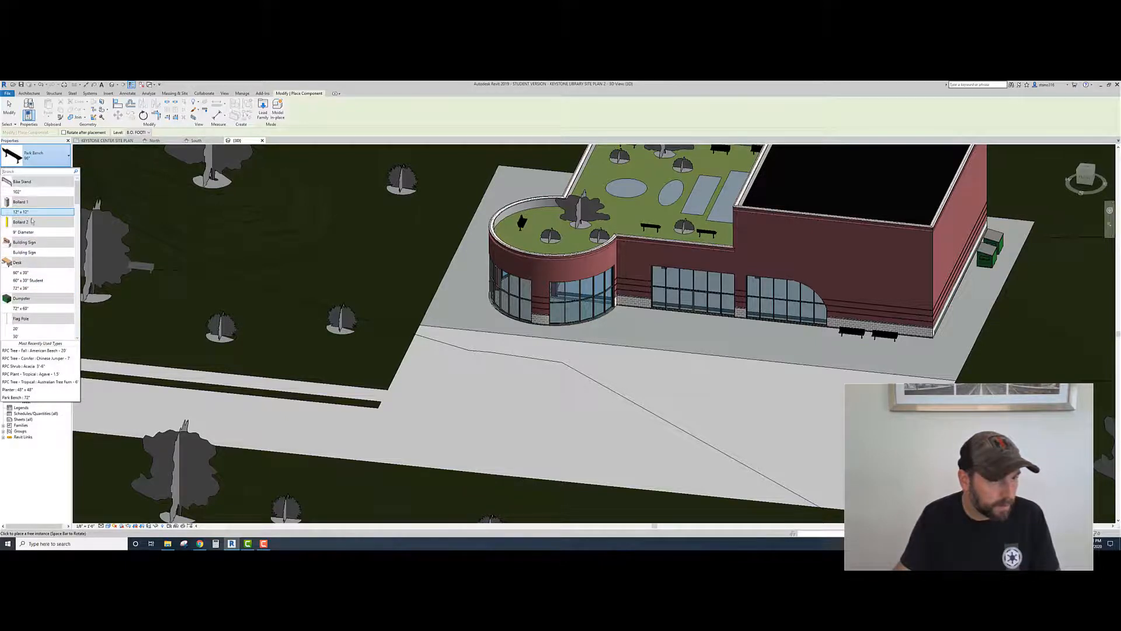
left_click(10, 188)
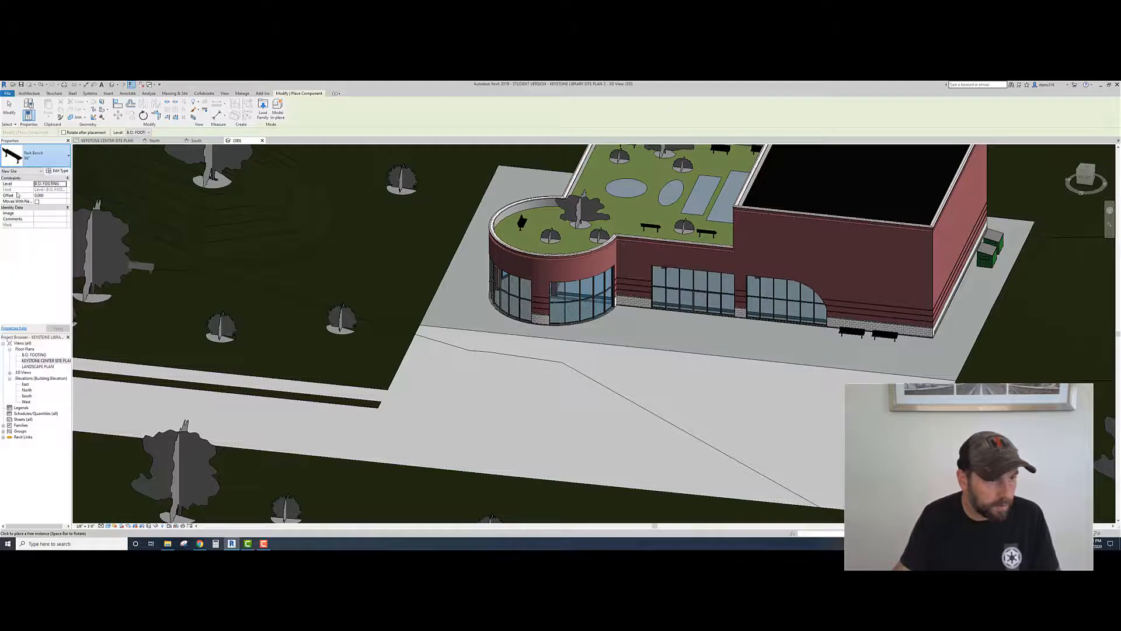
left_click(631, 312)
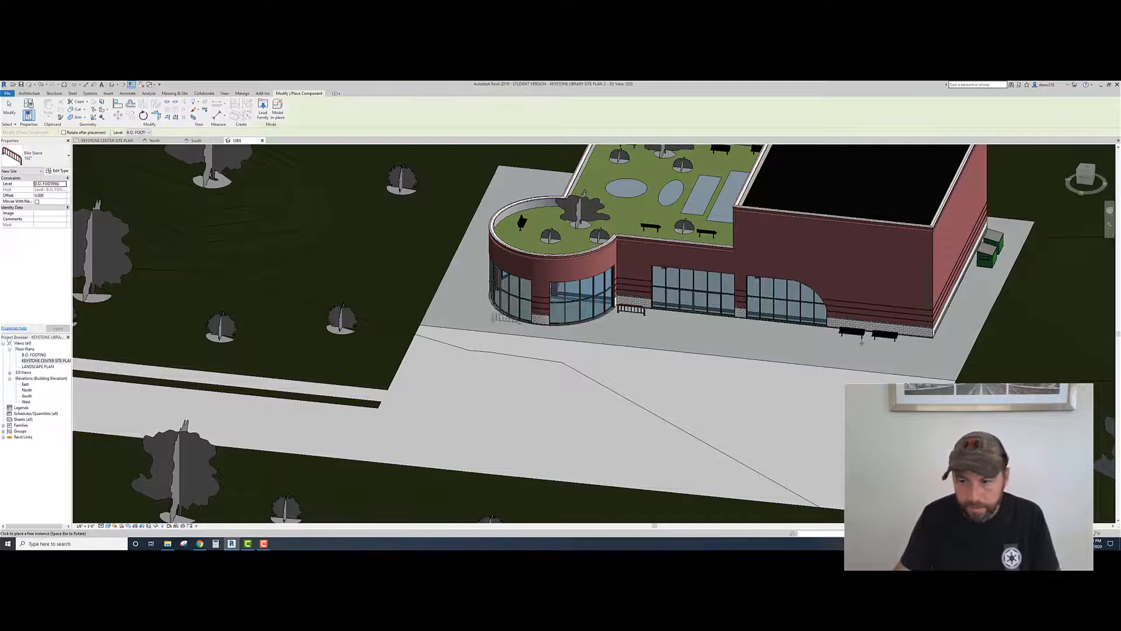
left_click(917, 342)
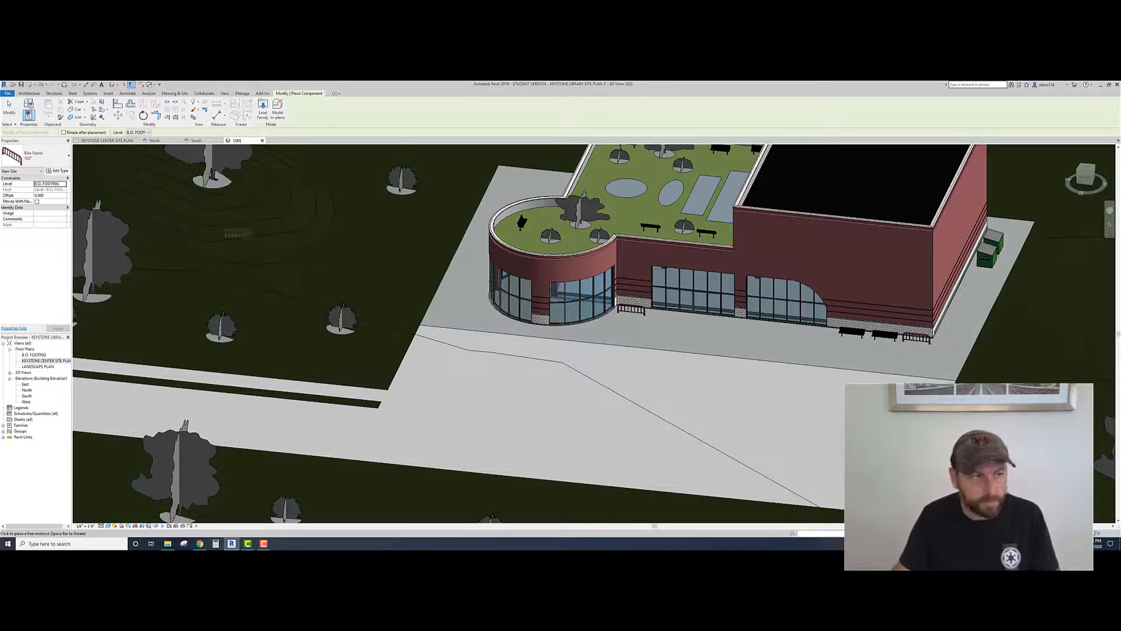
Step: Place a trash can at the front wall between the two large windows, and end the placement
left_click(25, 165)
scroll(33, 275, "down", 5)
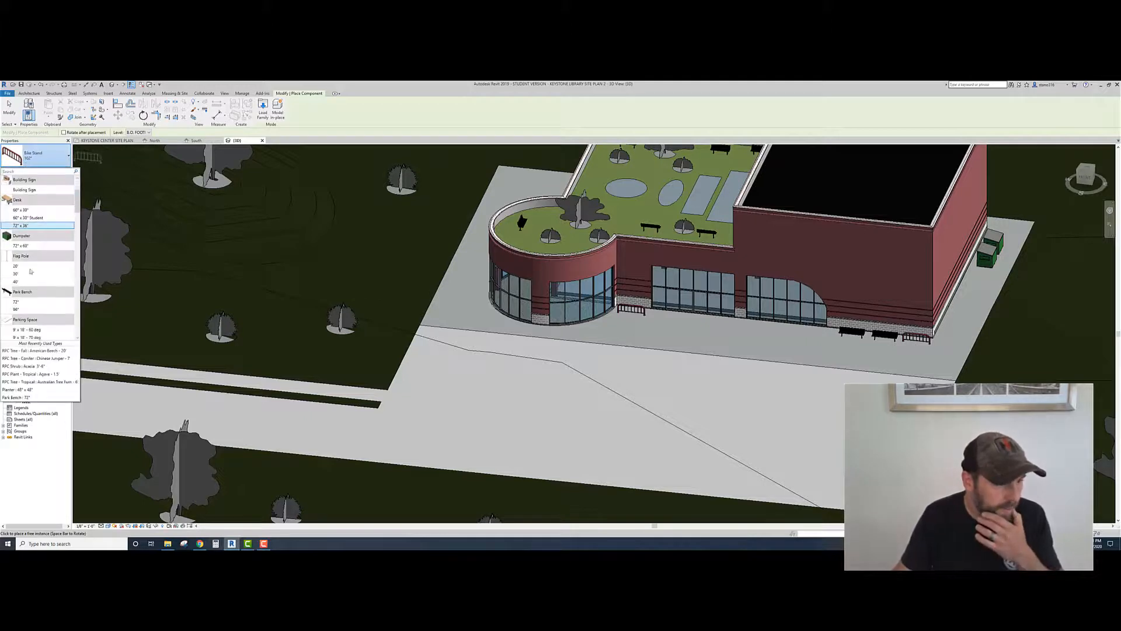
scroll(32, 280, "down", 15)
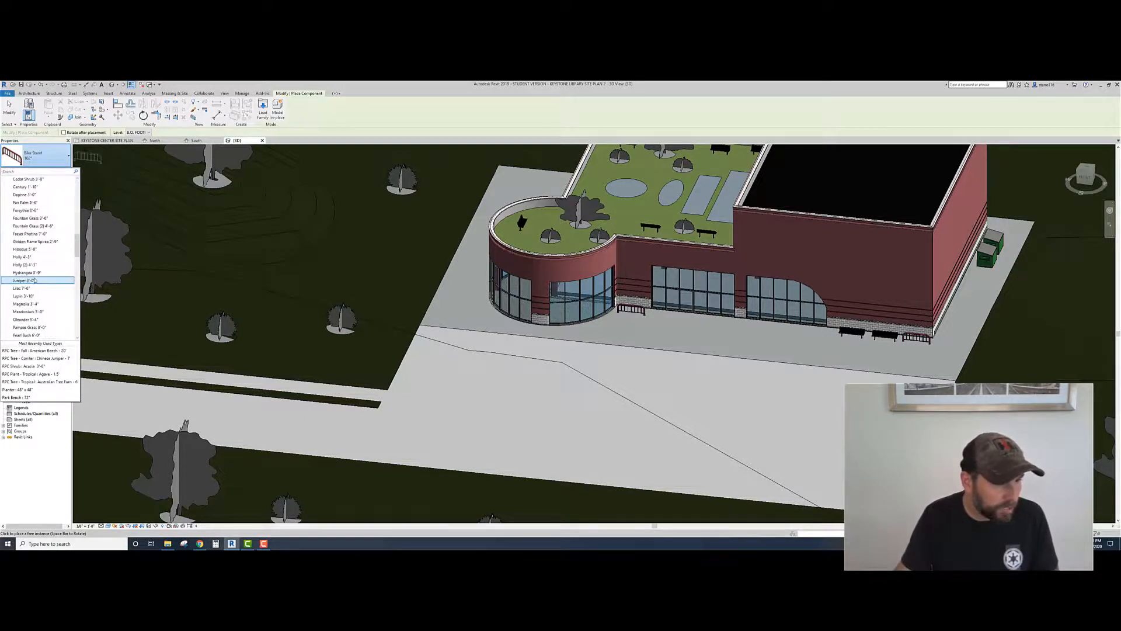
scroll(34, 205, "down", 7)
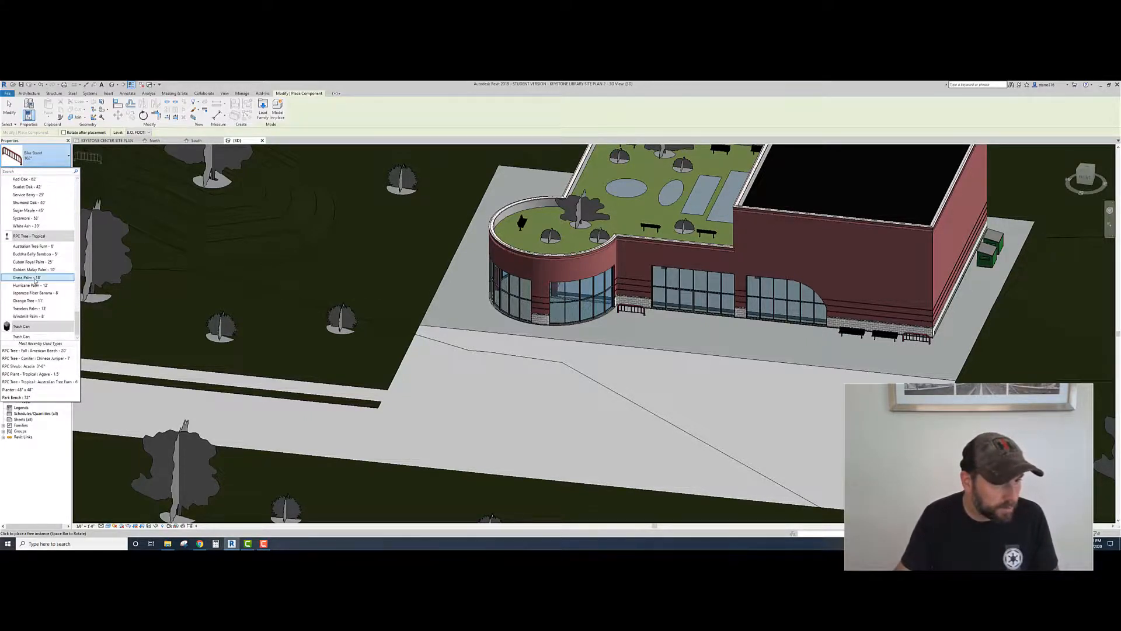
left_click(24, 336)
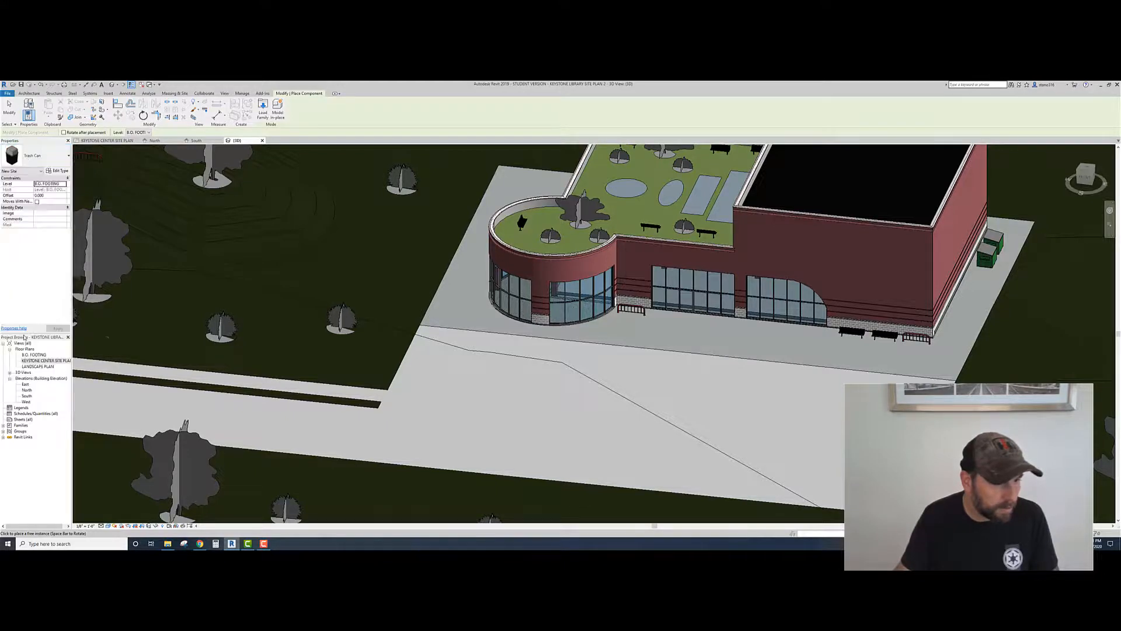
left_click(739, 321)
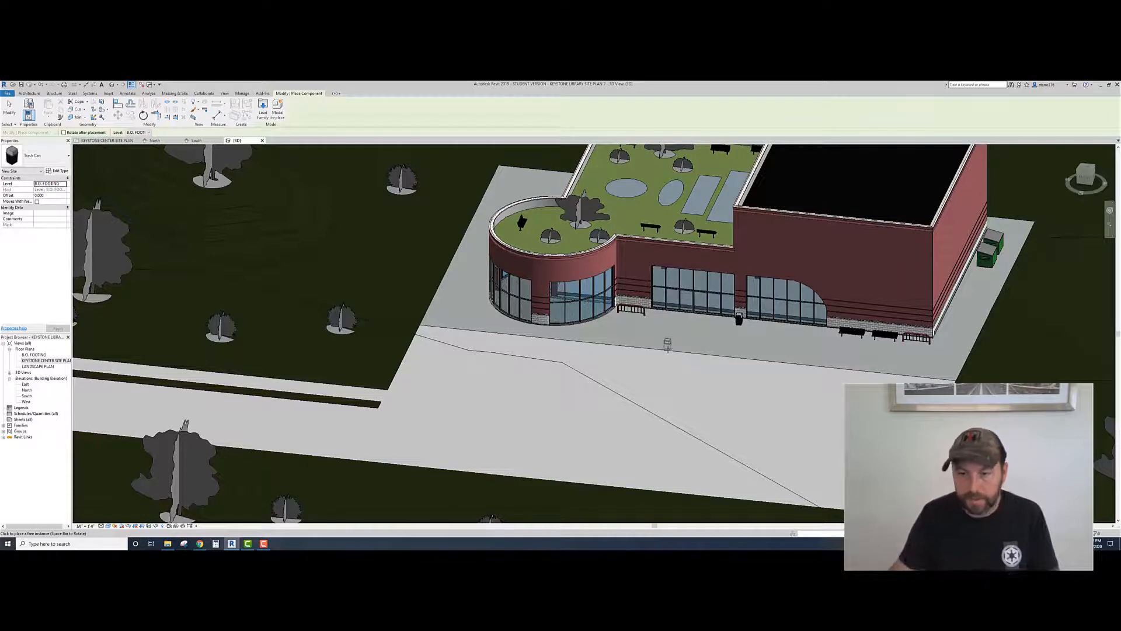
key("Escape")
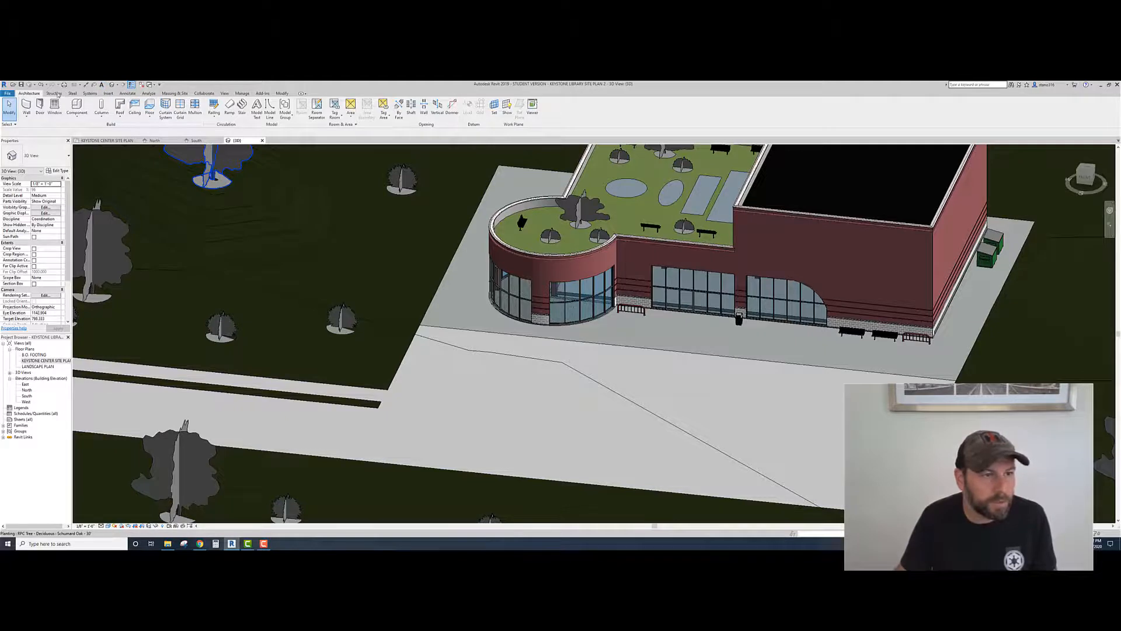
Step: Start a site component placement, check the available types, and browse to the Parking folder for loading families
left_click(170, 93)
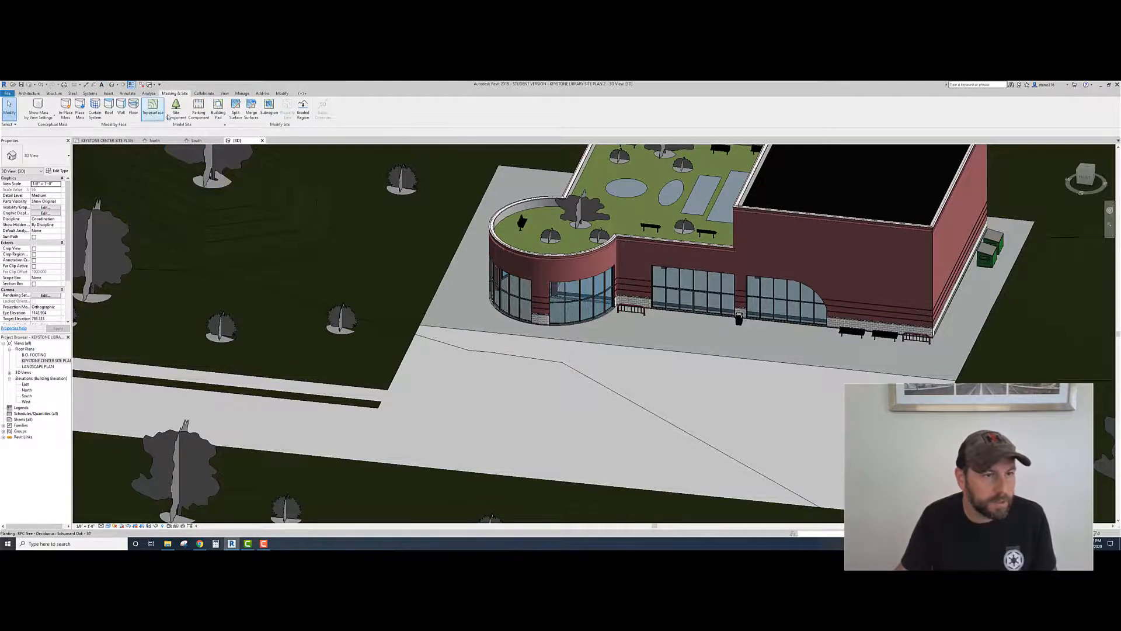
left_click(175, 108)
left_click(42, 159)
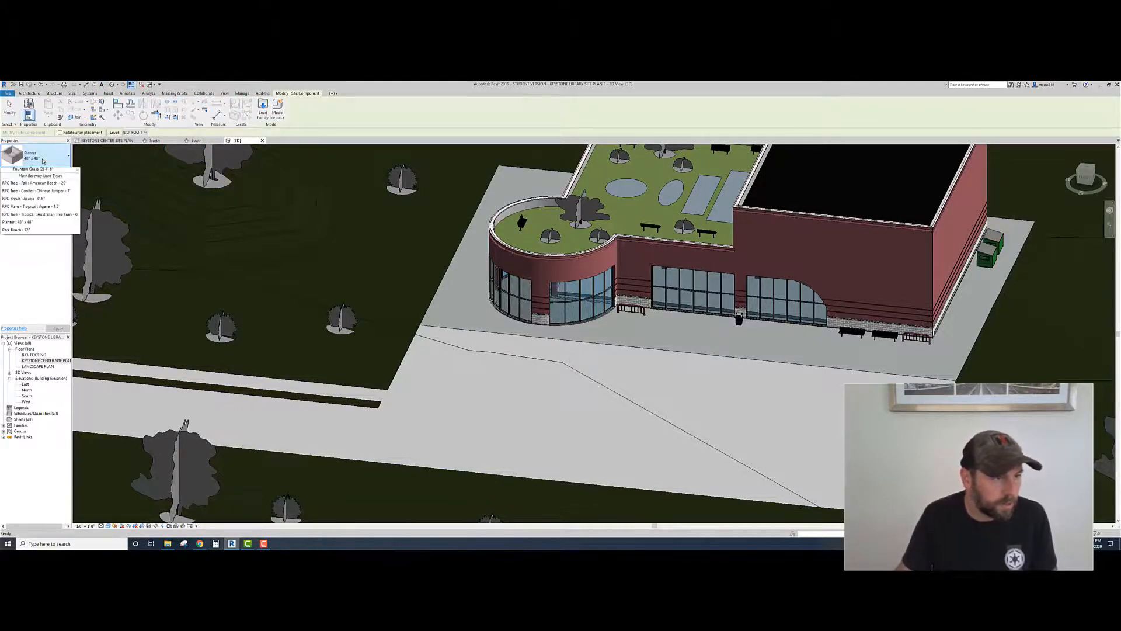
scroll(30, 248, "down", 15)
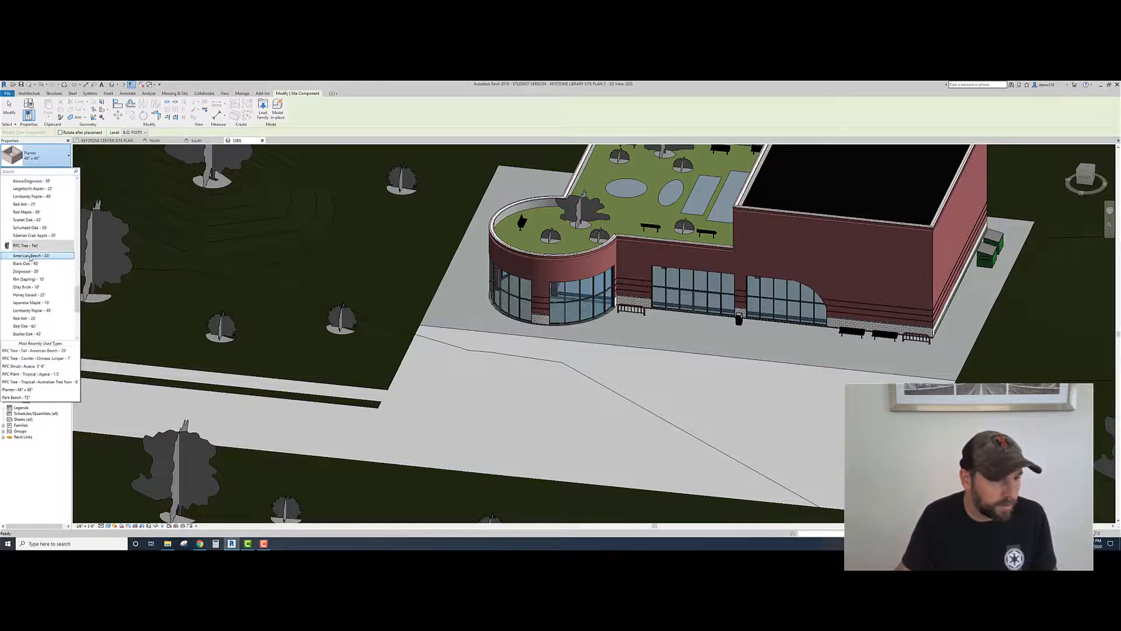
scroll(30, 257, "down", 6)
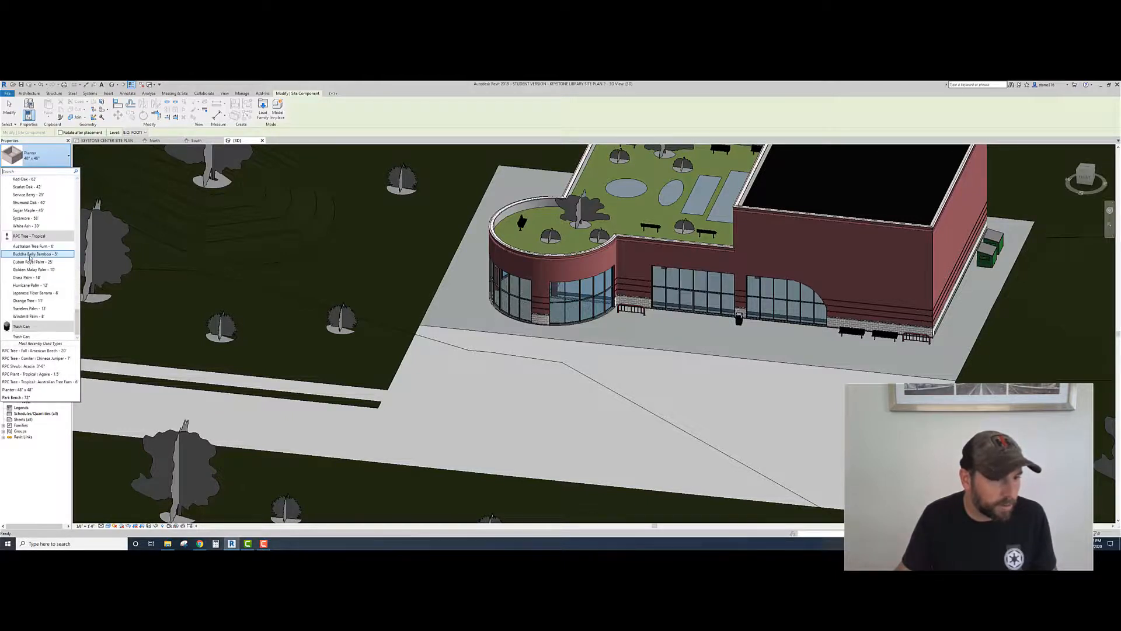
left_click(262, 107)
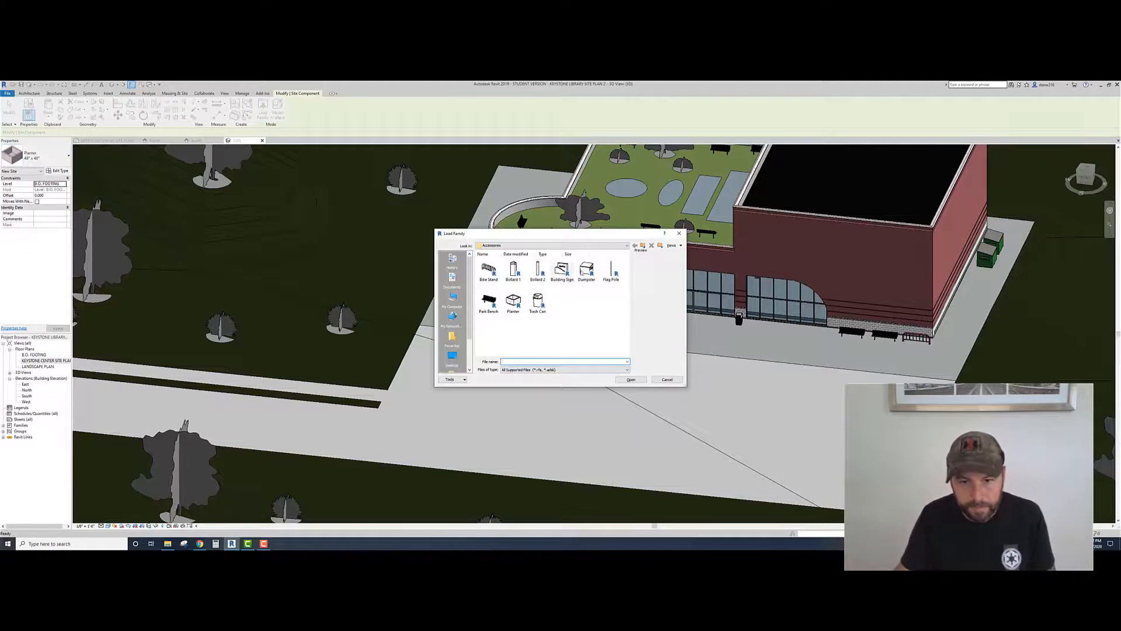
left_click(643, 245)
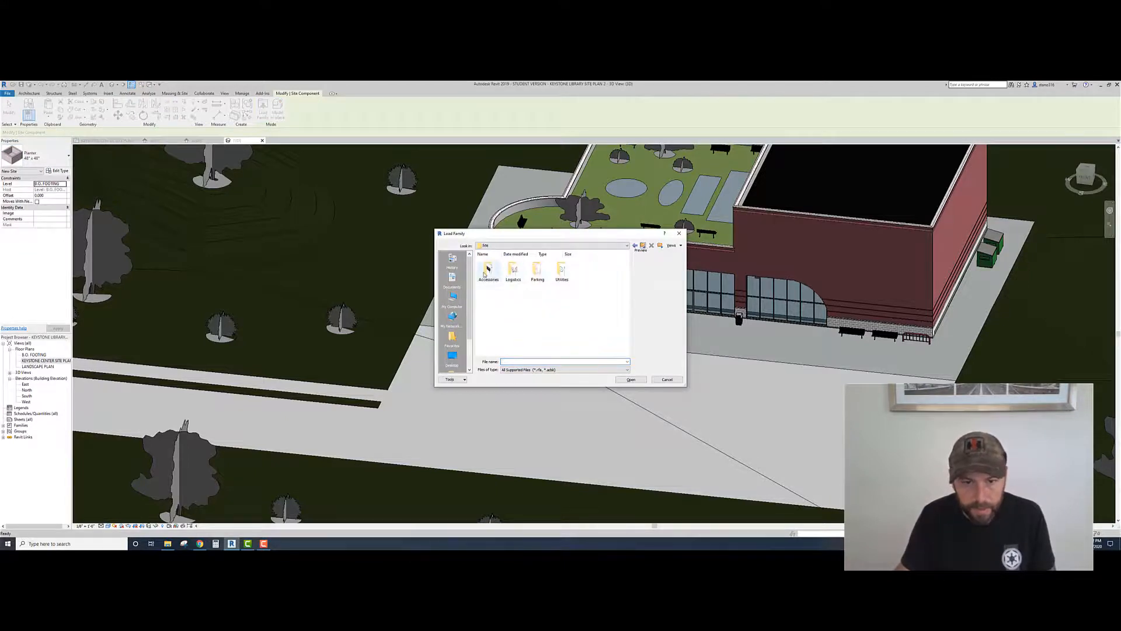
double_click(539, 272)
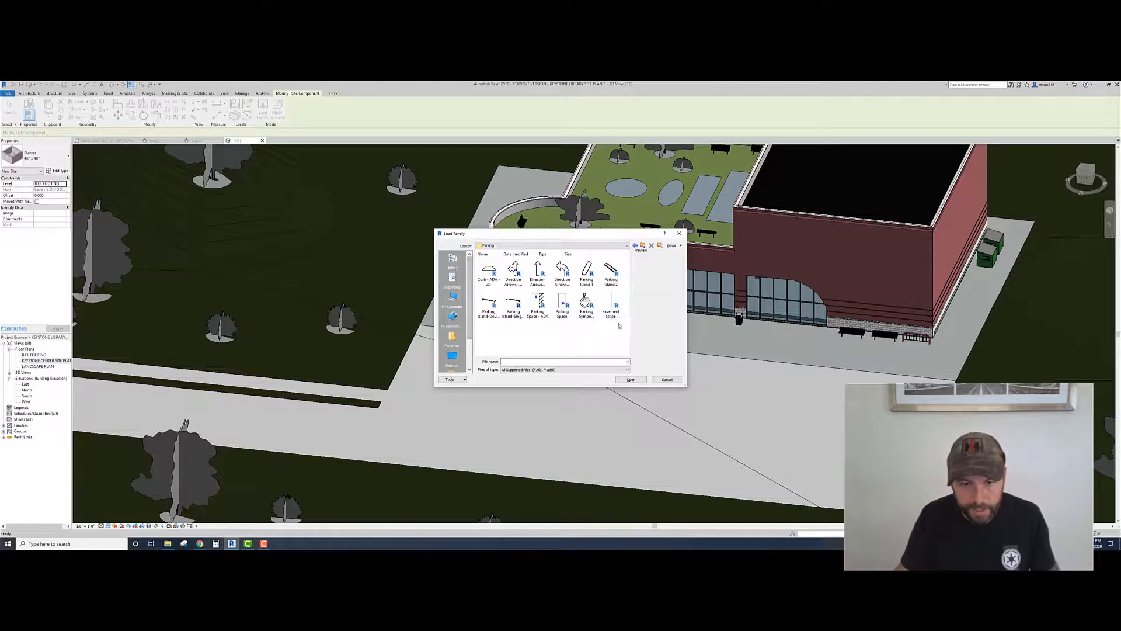
Step: Load all parking families from Direction Arrows - Straight & Turn through Pavement Stripe, overwriting the existing version of Parking Space
left_click(611, 303)
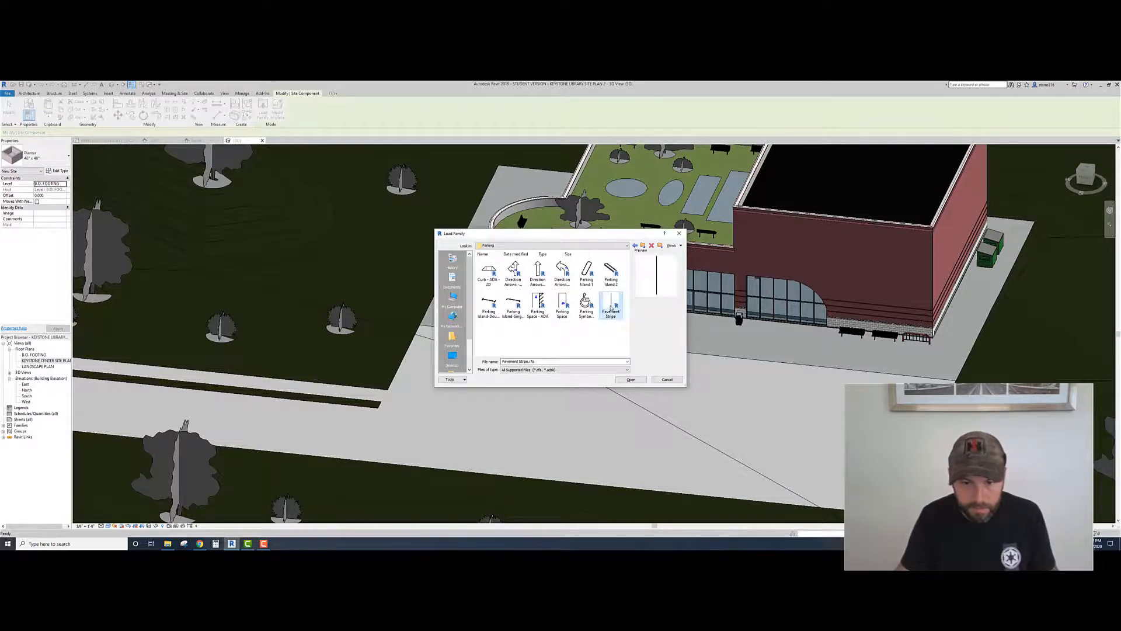
key("shift+Left")
key("shift+Left")
key("shift+Left")
key("shift+Left")
key("shift+Left")
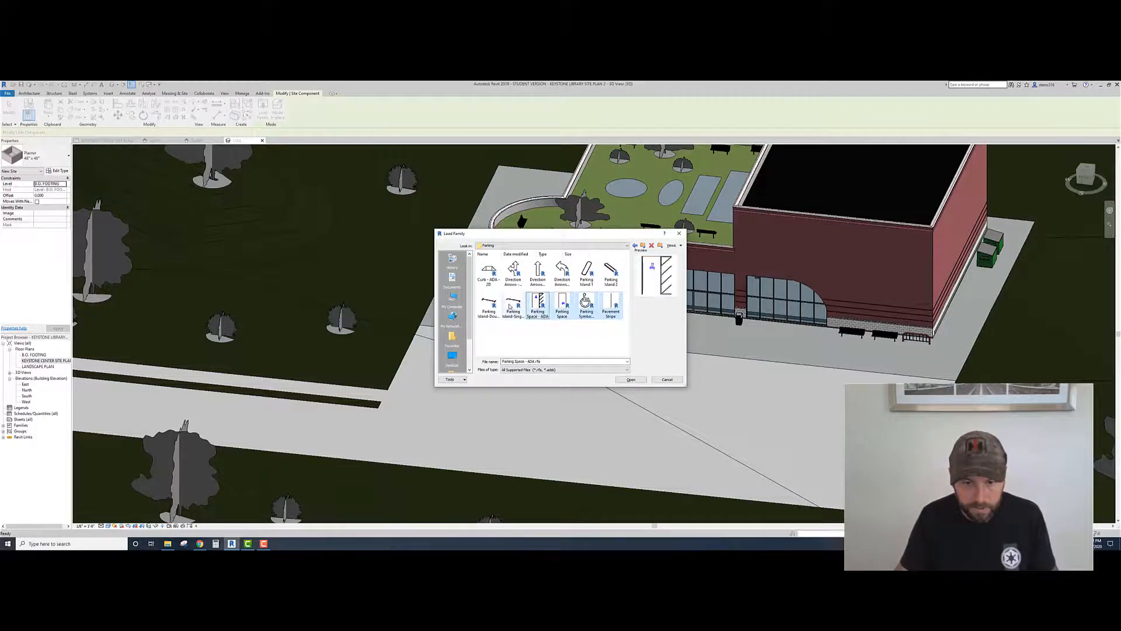
key("shift+Left")
key("shift+Left")
key("shift+Left")
key("shift+Left")
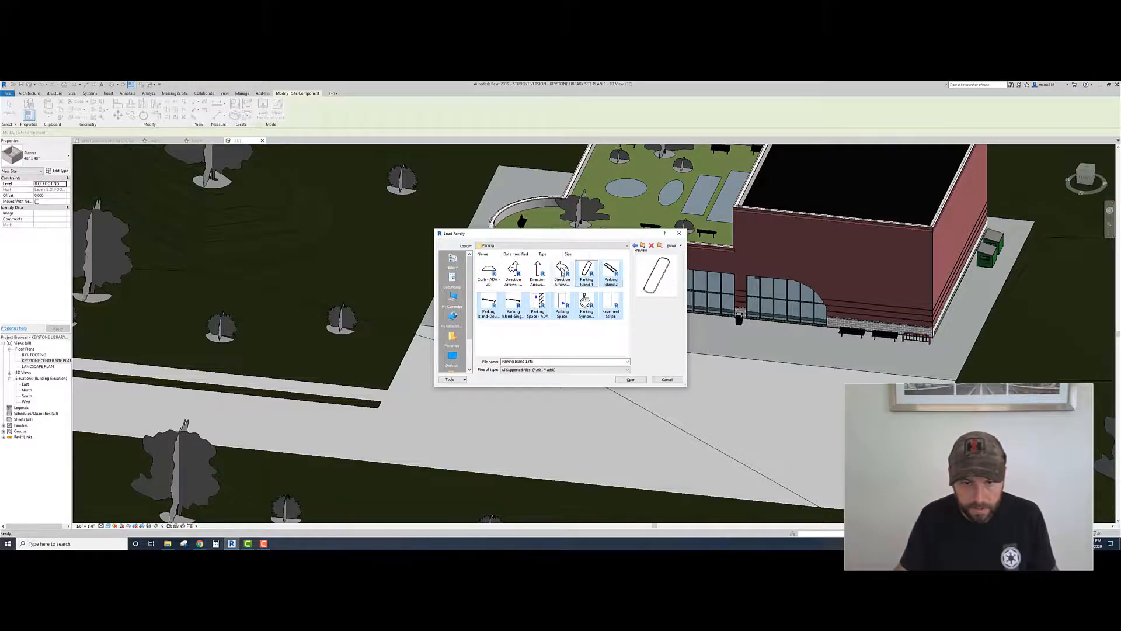
key("shift+Left")
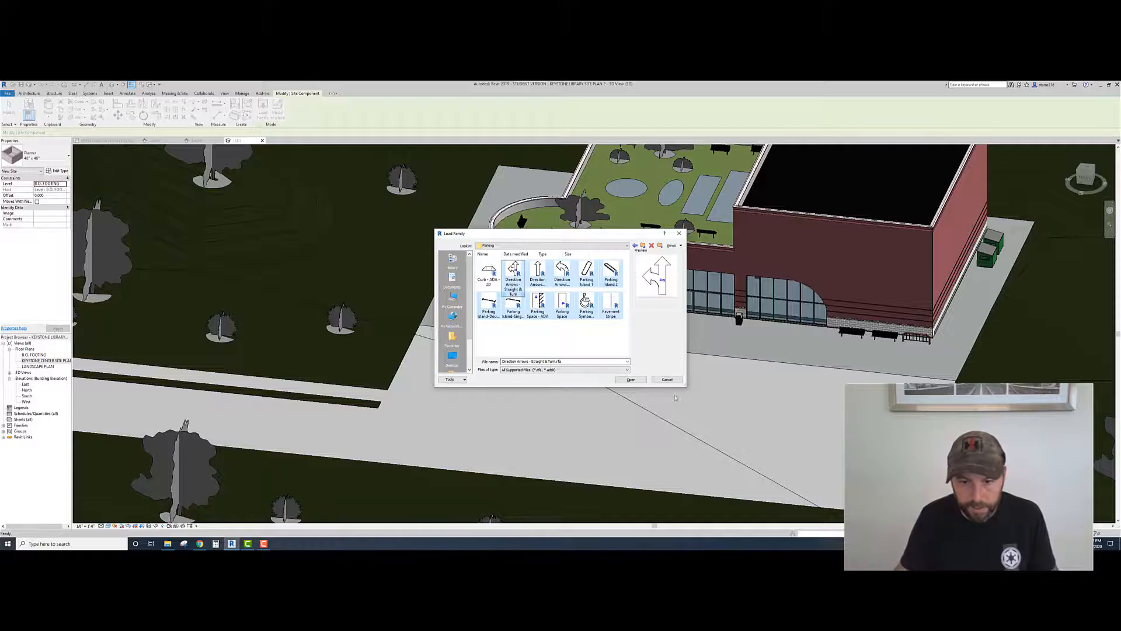
left_click(632, 379)
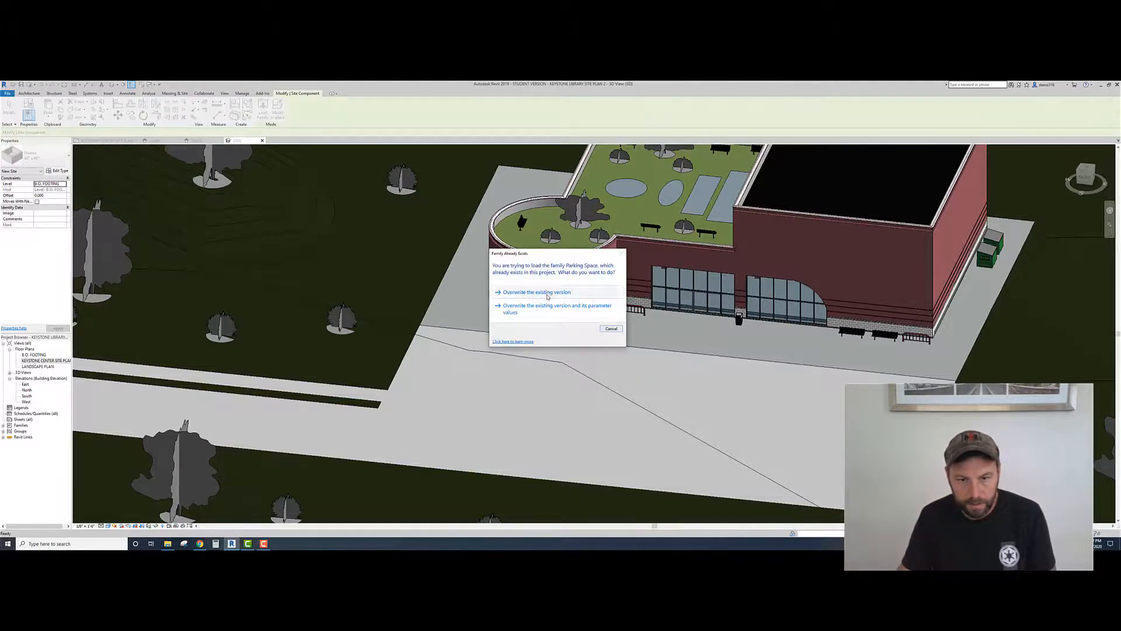
left_click(546, 293)
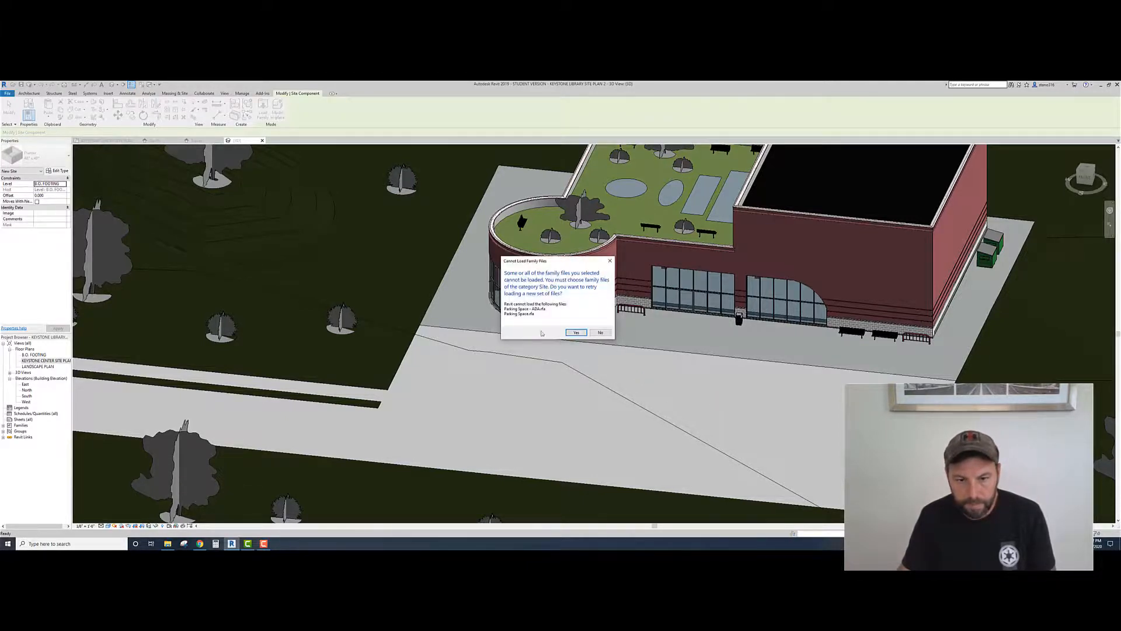
Step: Retry the family loading with only Parking Island 1, Parking Island 2, and the double-sided and single-sided parking islands
left_click(576, 333)
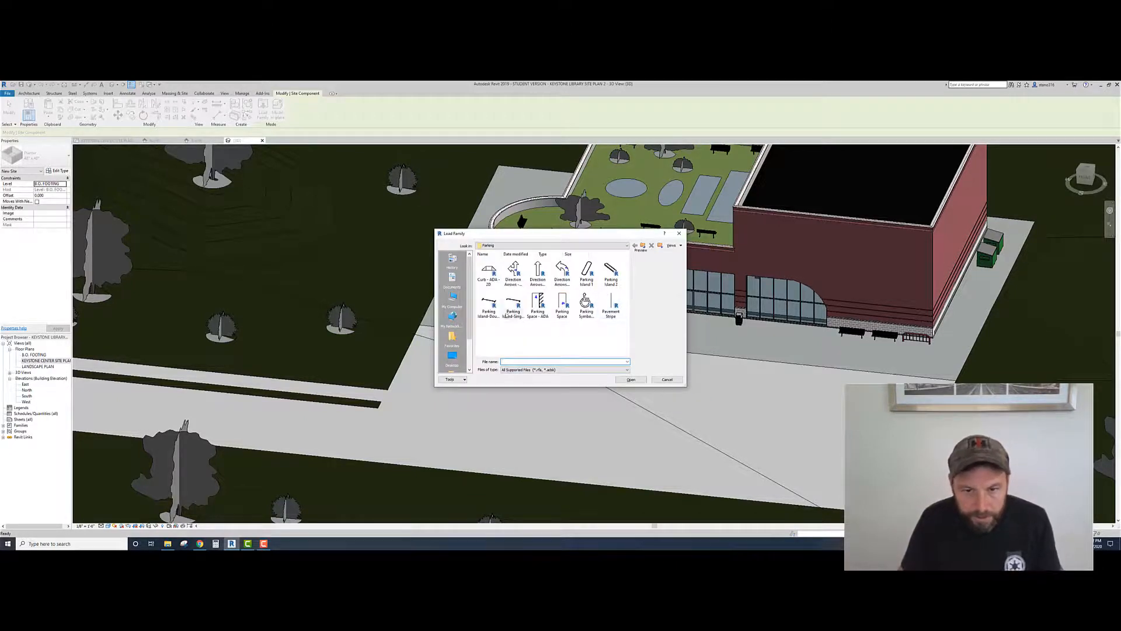
left_click(587, 271)
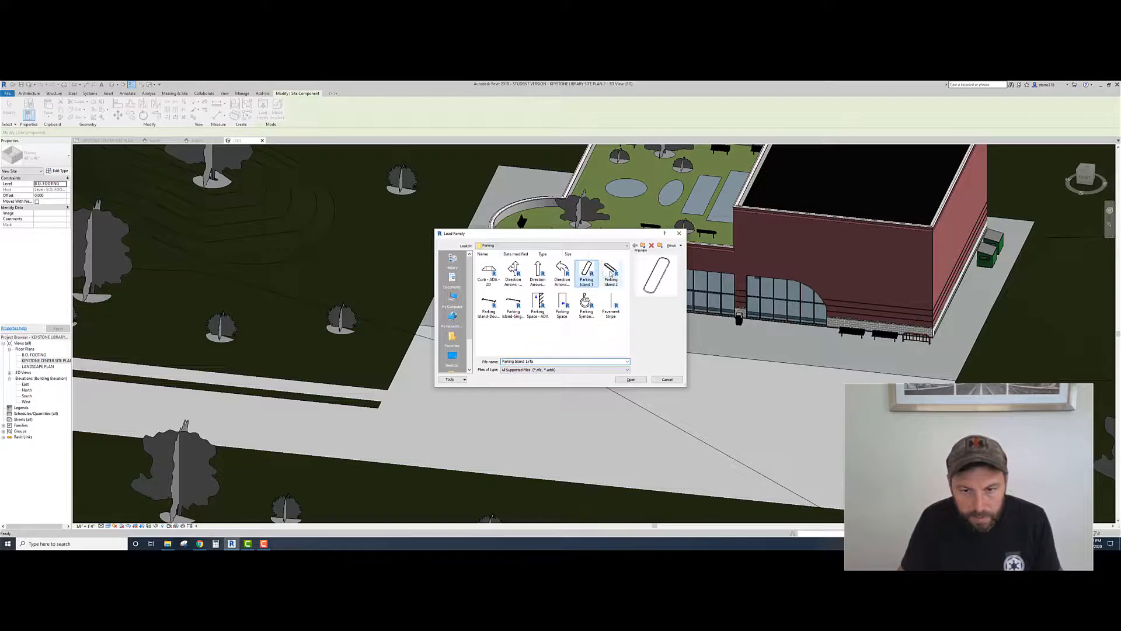
left_click(611, 271, "ctrl")
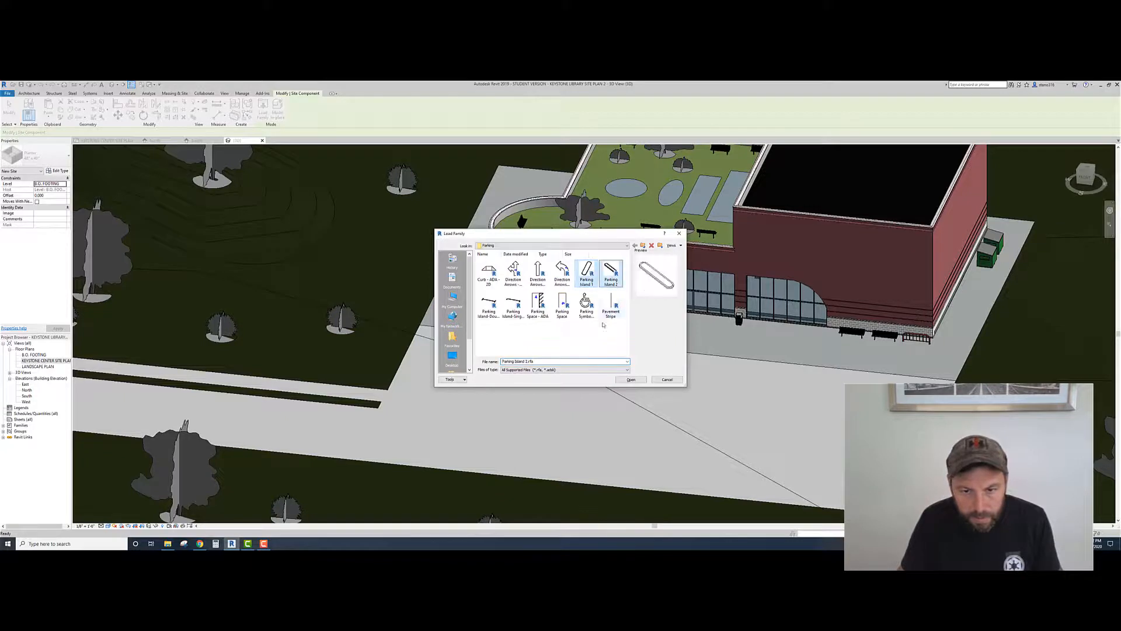
left_click(488, 306, "ctrl")
left_click(513, 307, "ctrl")
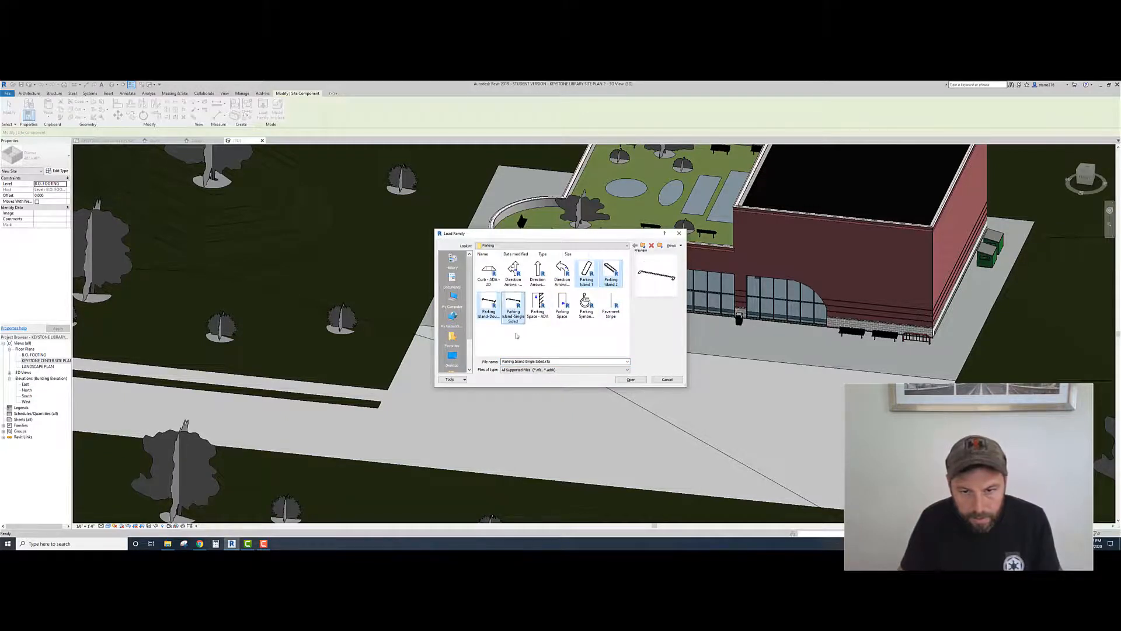
left_click(632, 379)
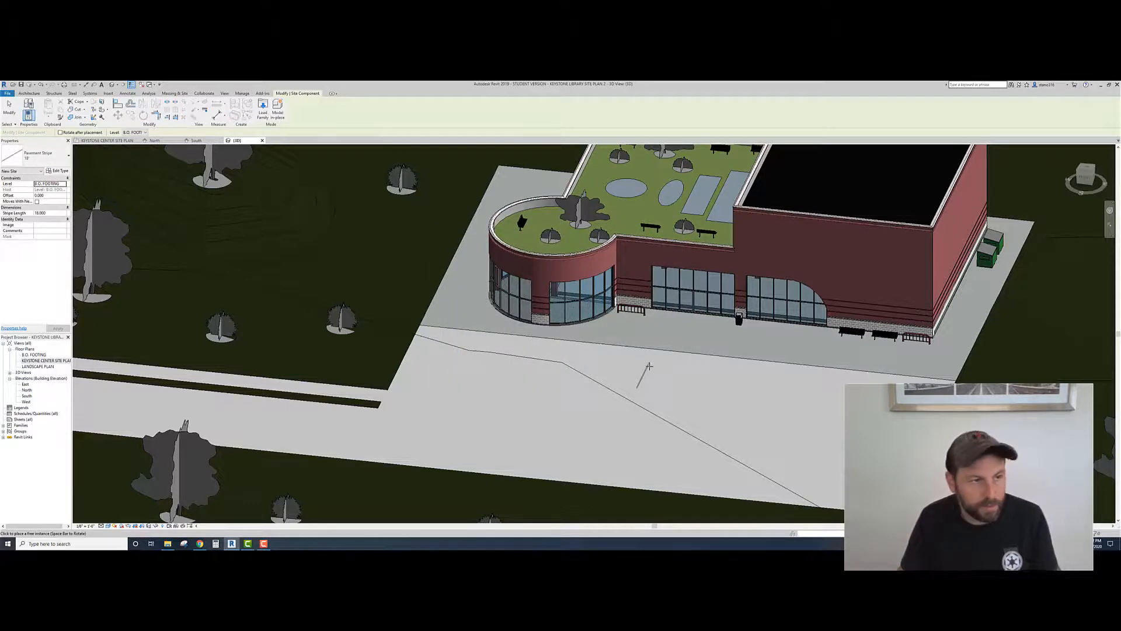
Step: Place three Parking Island 1 components end to end, parallel to the library's front wall, and end the placement
left_click(35, 155)
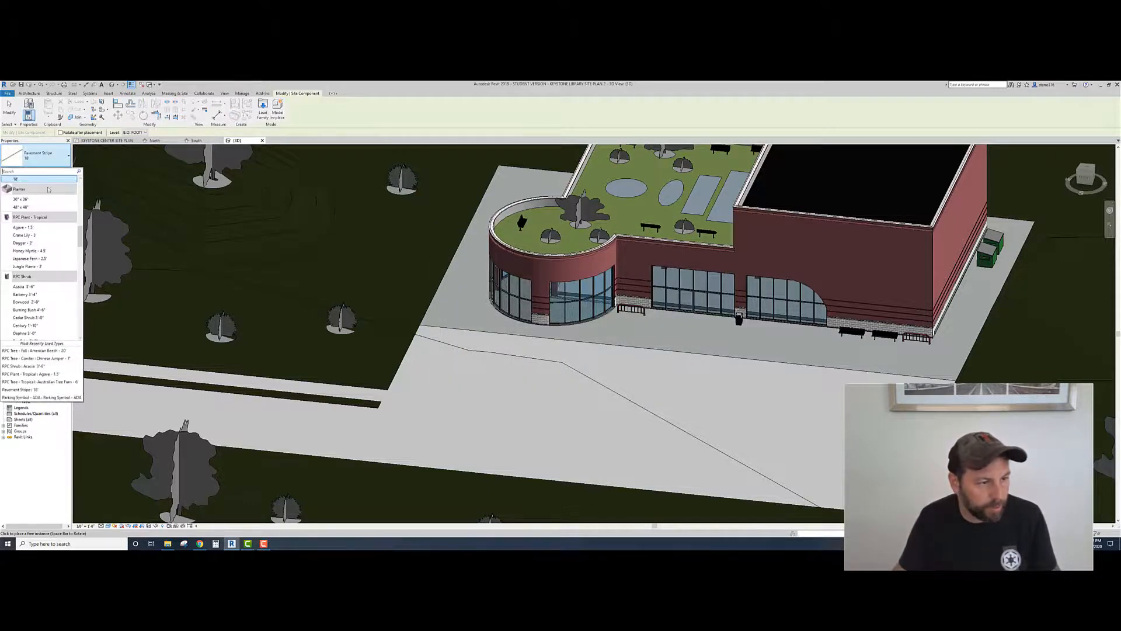
scroll(41, 224, "up", 8)
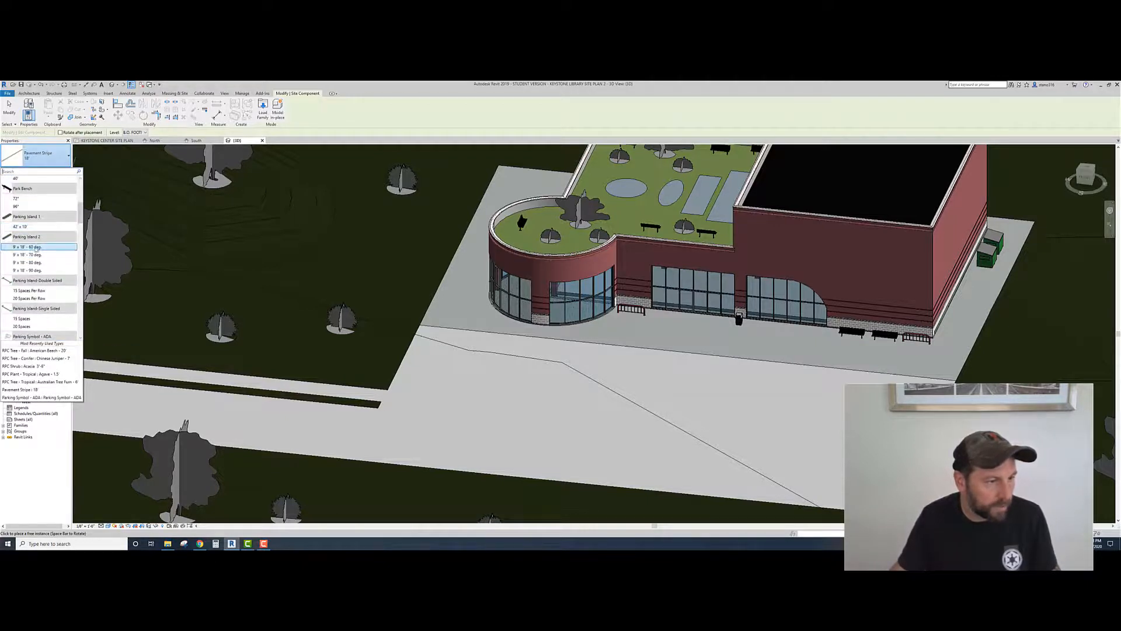
left_click(27, 226)
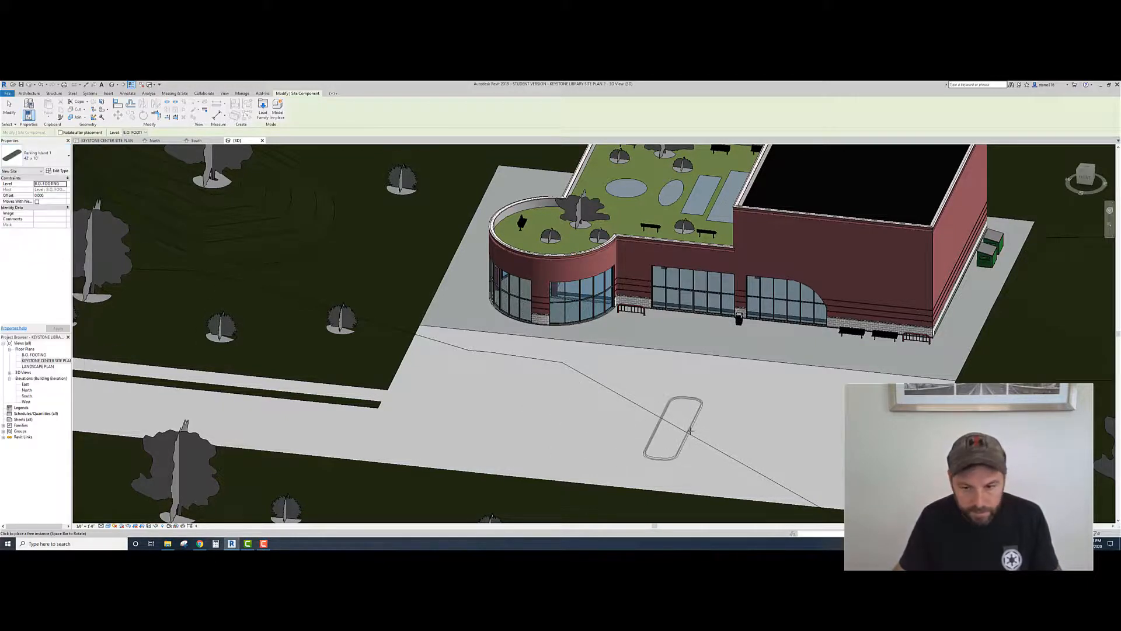
key("space")
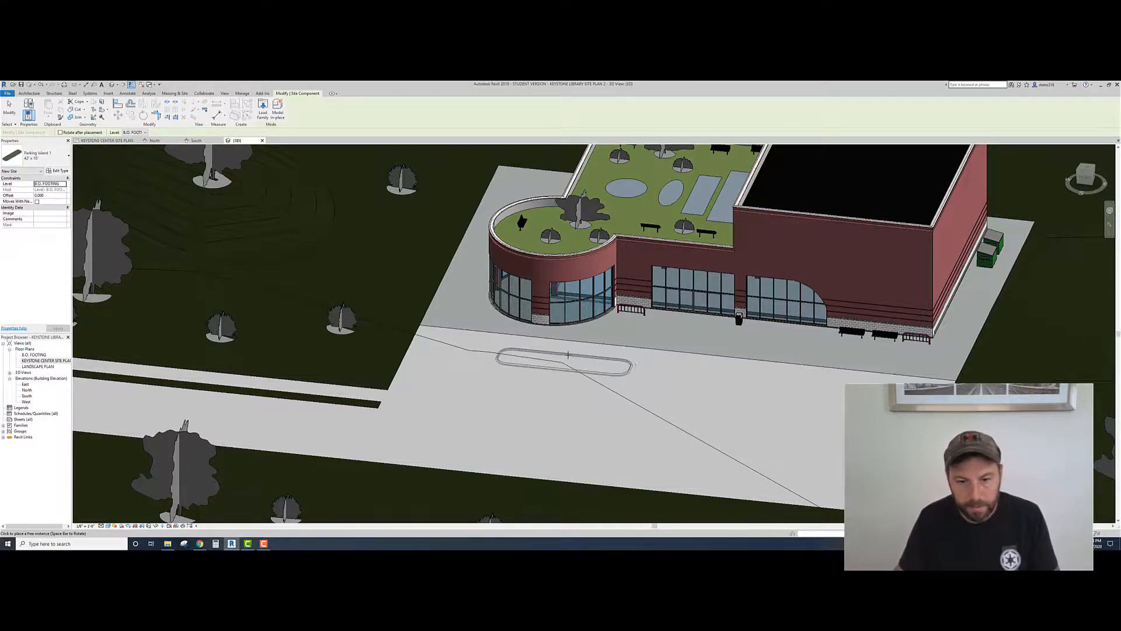
left_click(567, 354)
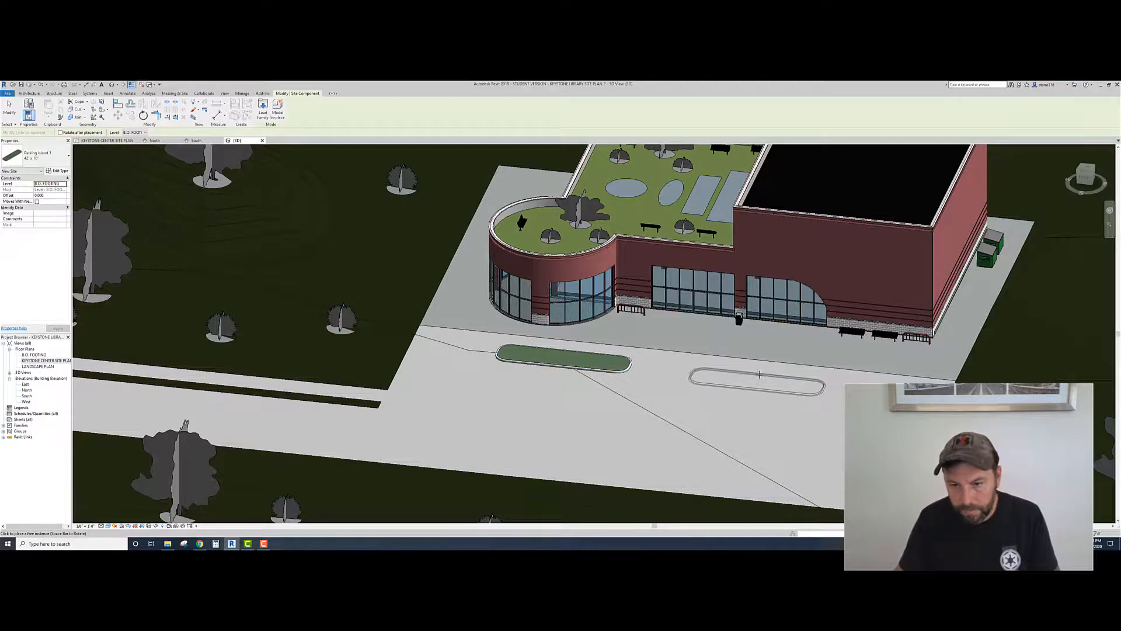
left_click(725, 373)
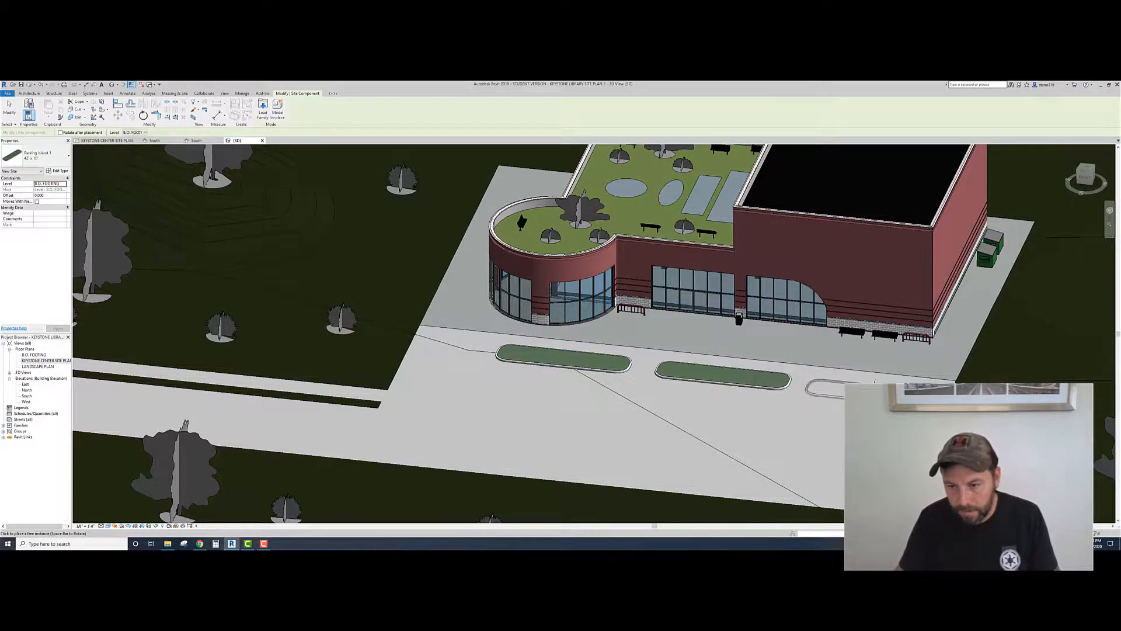
left_click(870, 386)
key("Escape")
key("Escape")
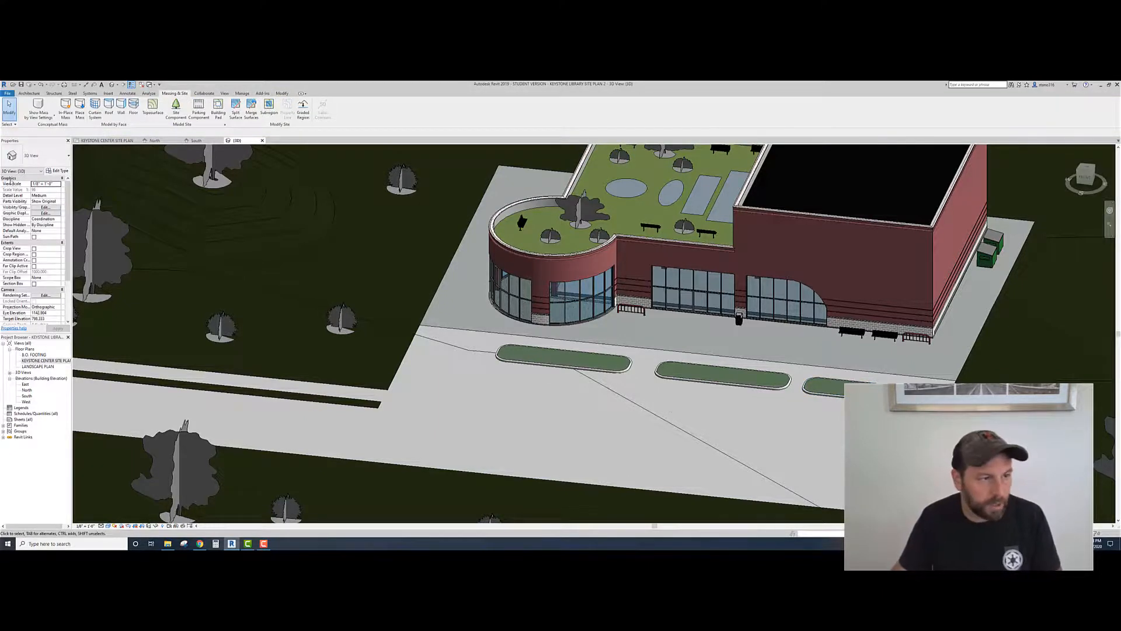
Step: Place a single-sided parking island of the 15 Spaces type in front of the three islands, starting near the driveway corner
left_click(43, 162)
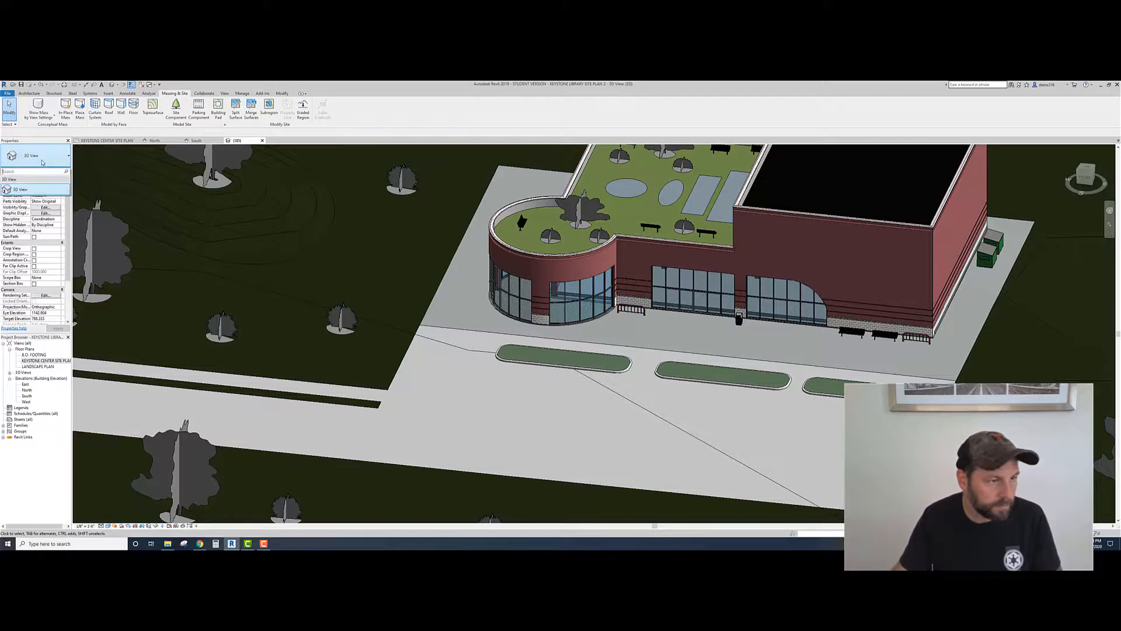
left_click(175, 108)
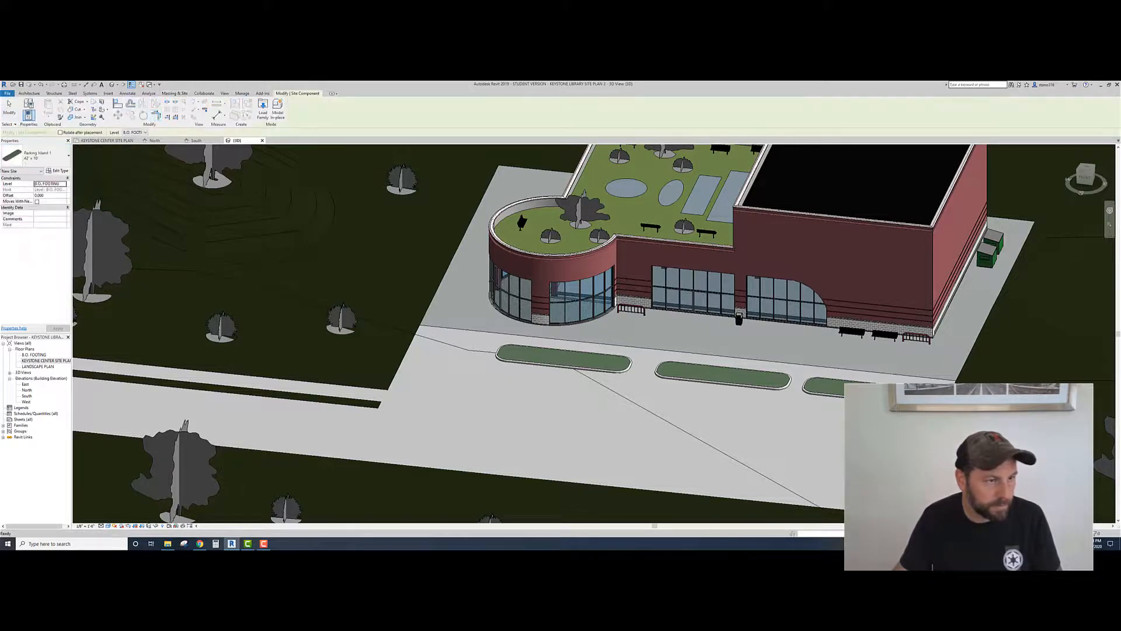
left_click(47, 160)
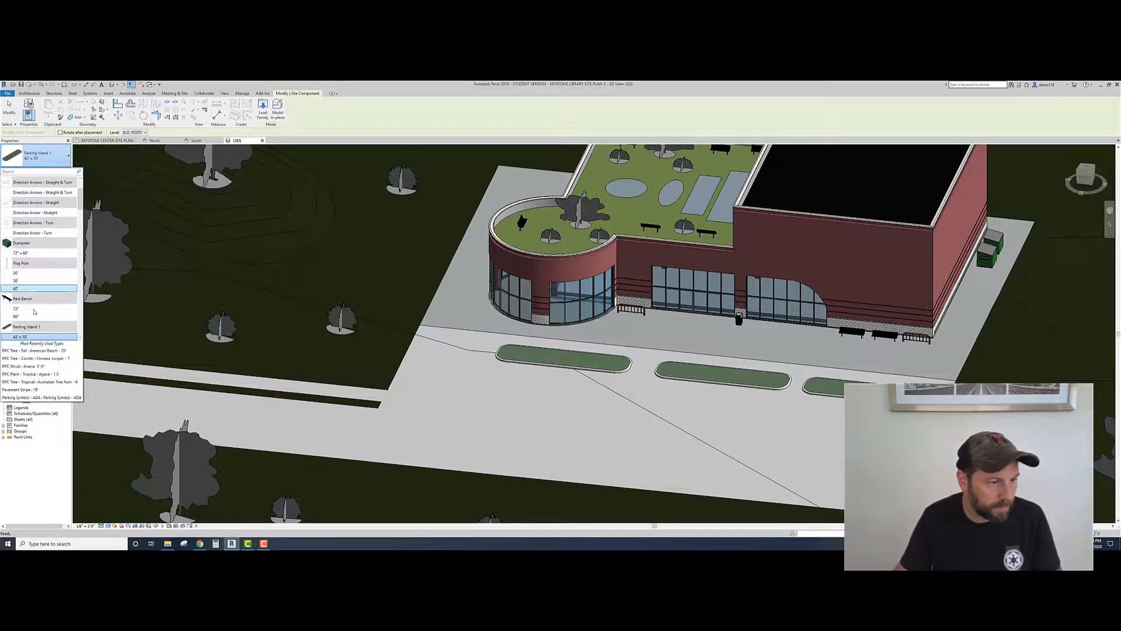
scroll(28, 289, "up", 1)
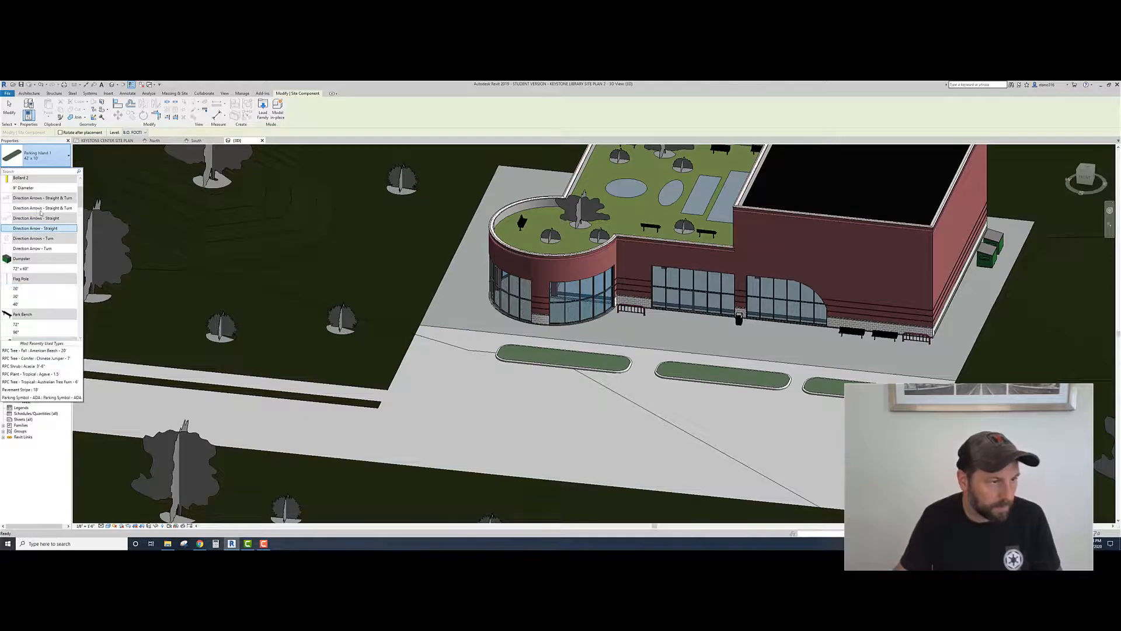
scroll(41, 214, "up", 2)
scroll(32, 263, "down", 10)
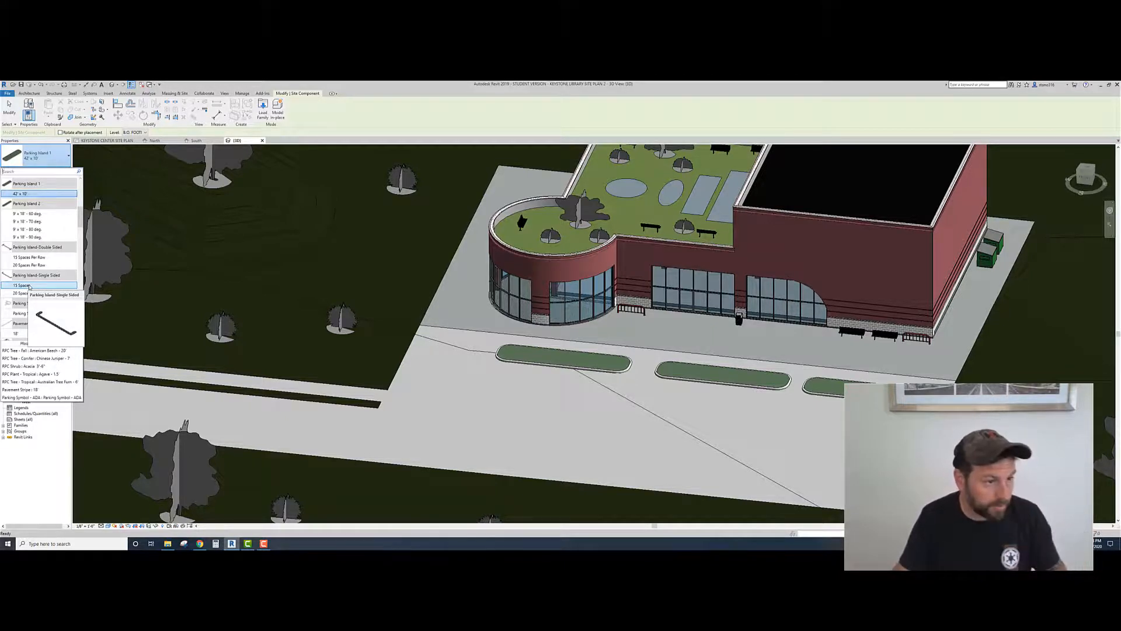
left_click(29, 285)
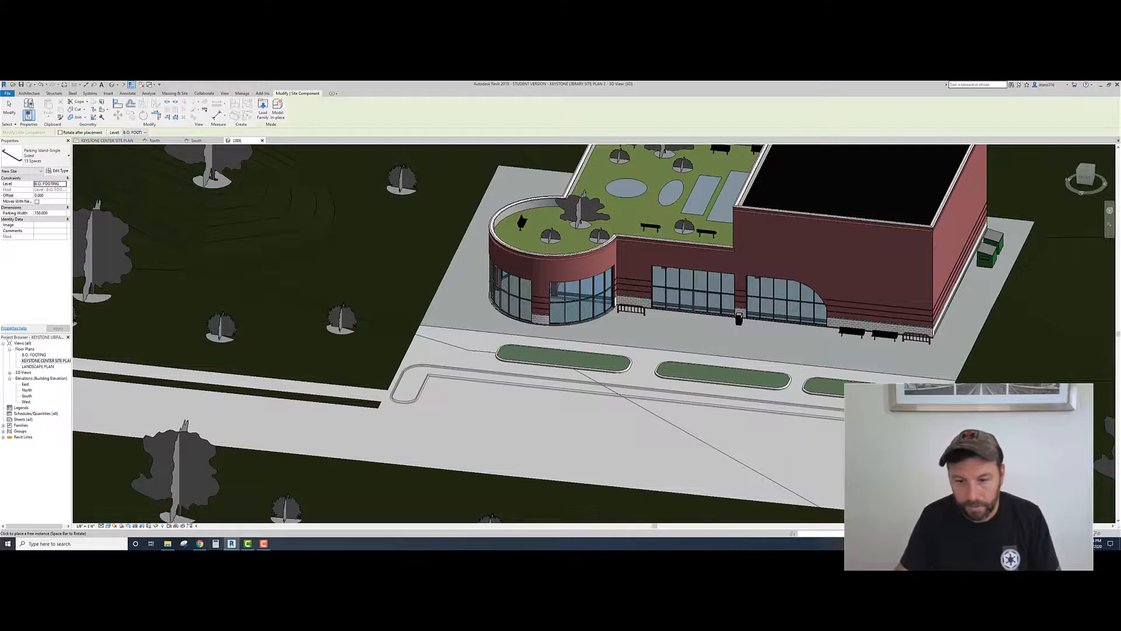
left_click(436, 380)
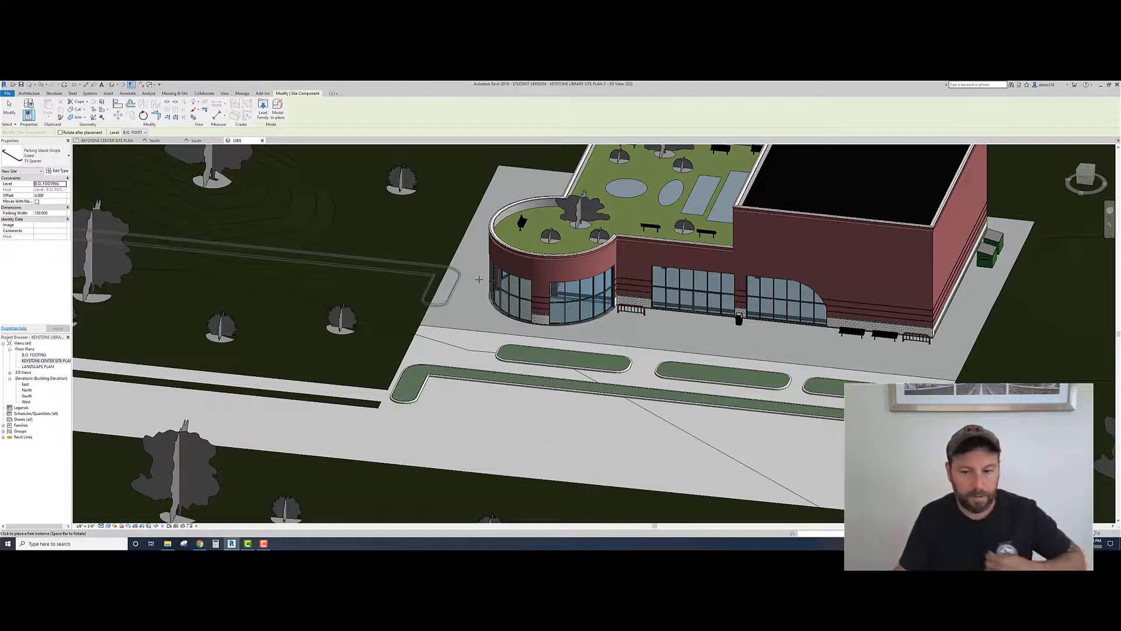
key("Escape")
key("Escape")
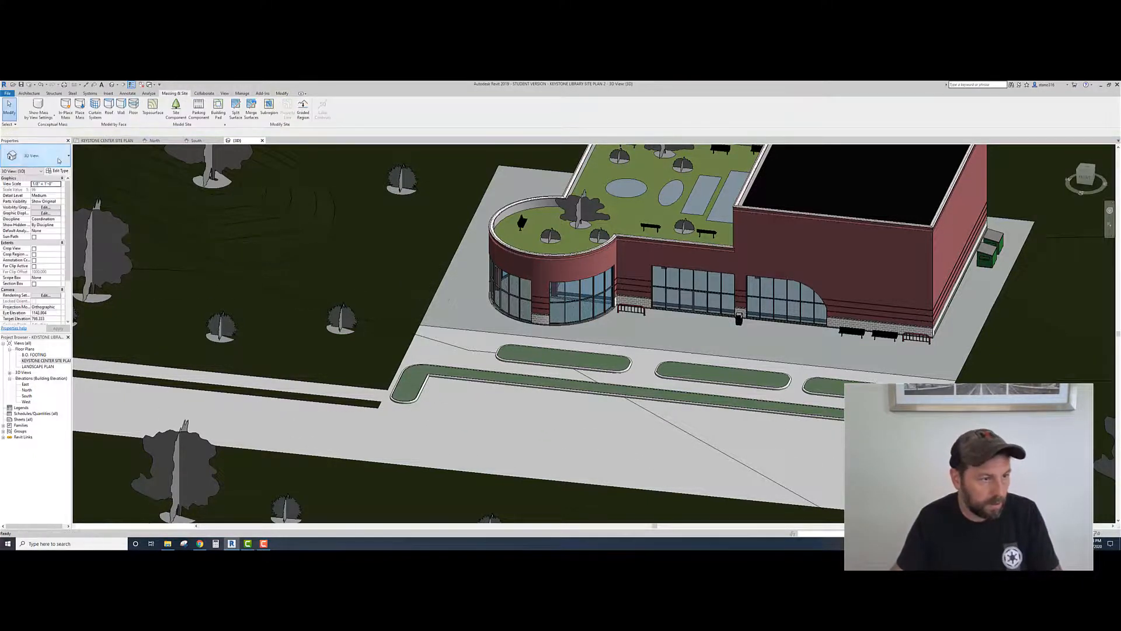
Step: Load the Parking Space - ADA and Parking Space families for the parking component tool
left_click(199, 108)
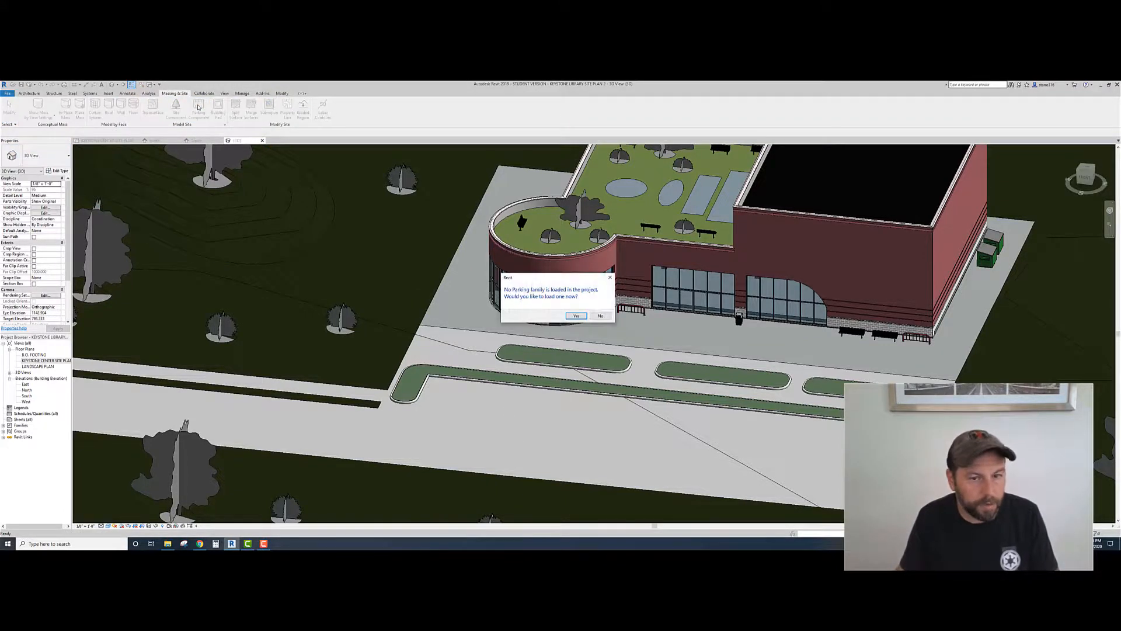
left_click(577, 316)
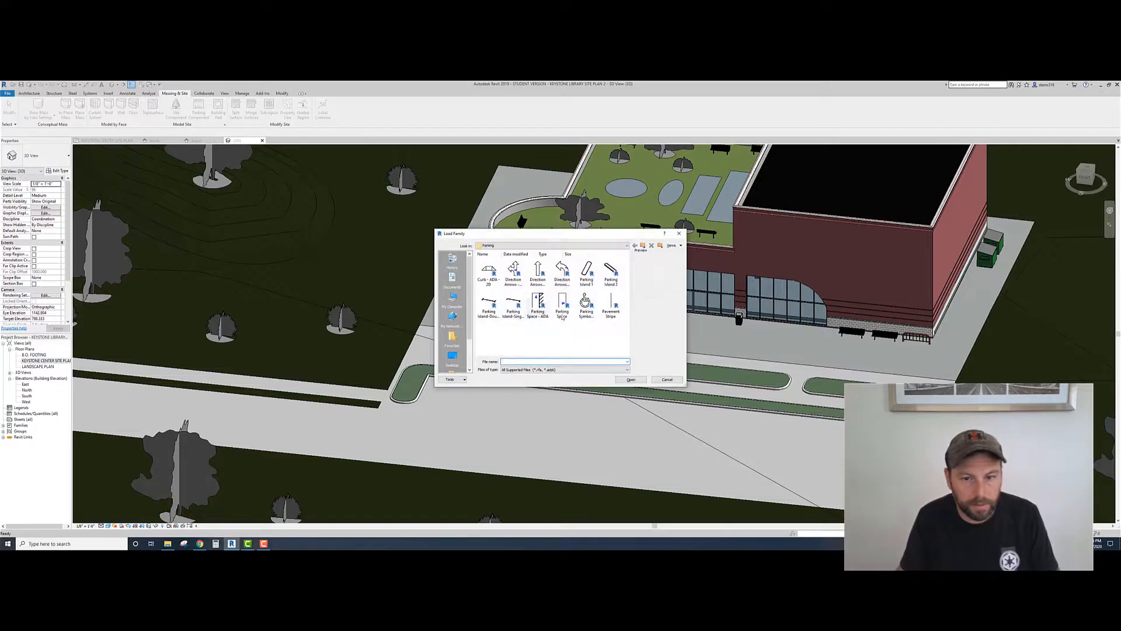
left_click(542, 312)
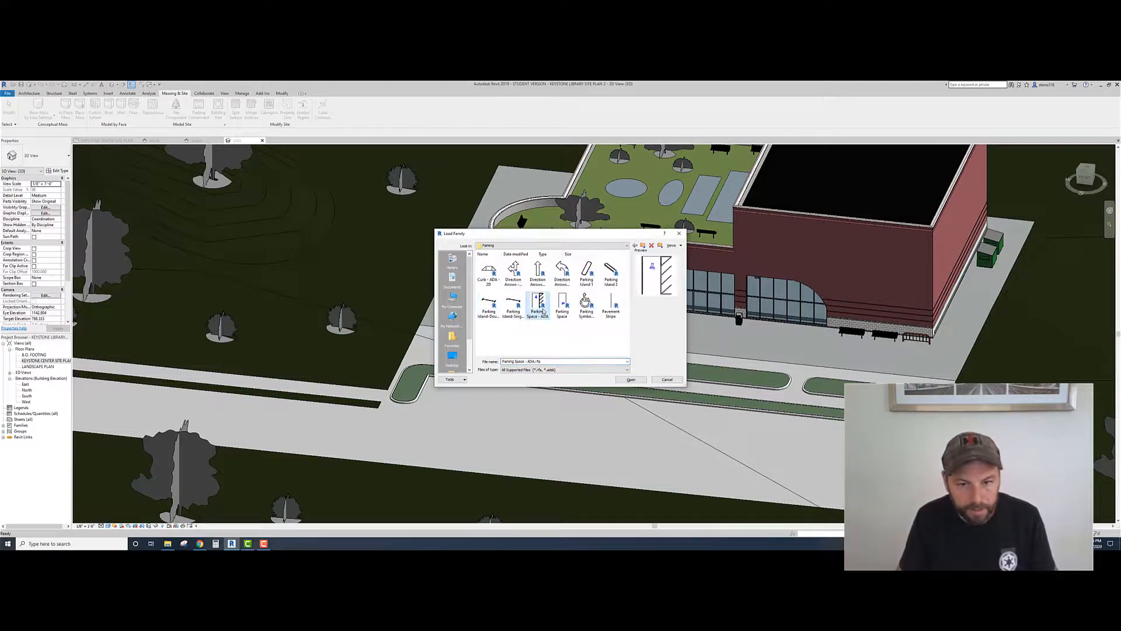
left_click(562, 304)
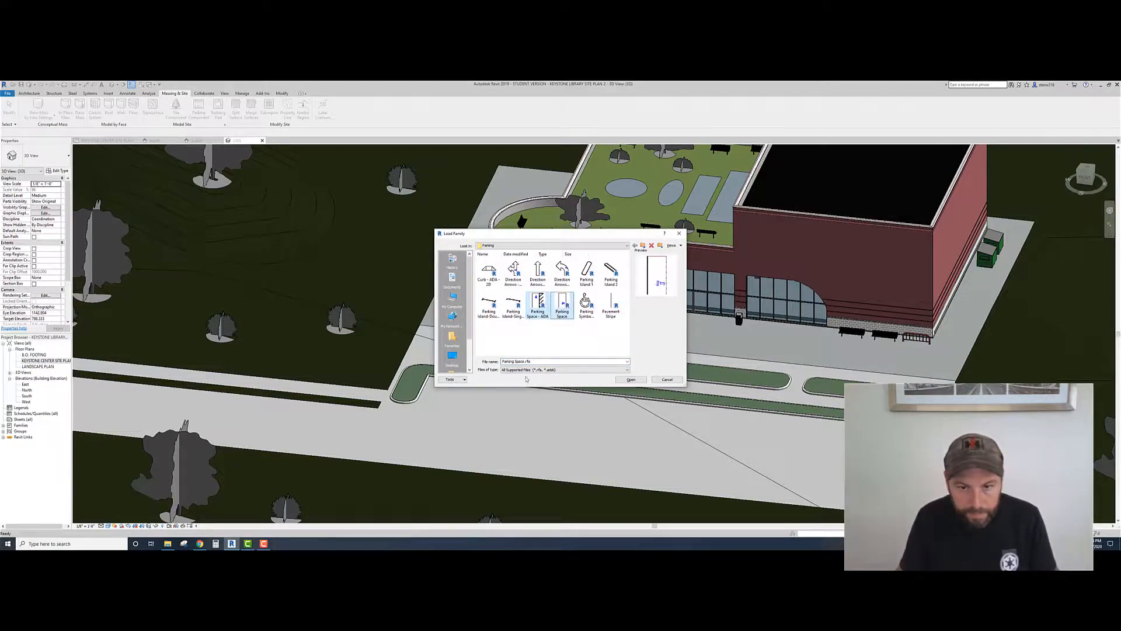
left_click(630, 380)
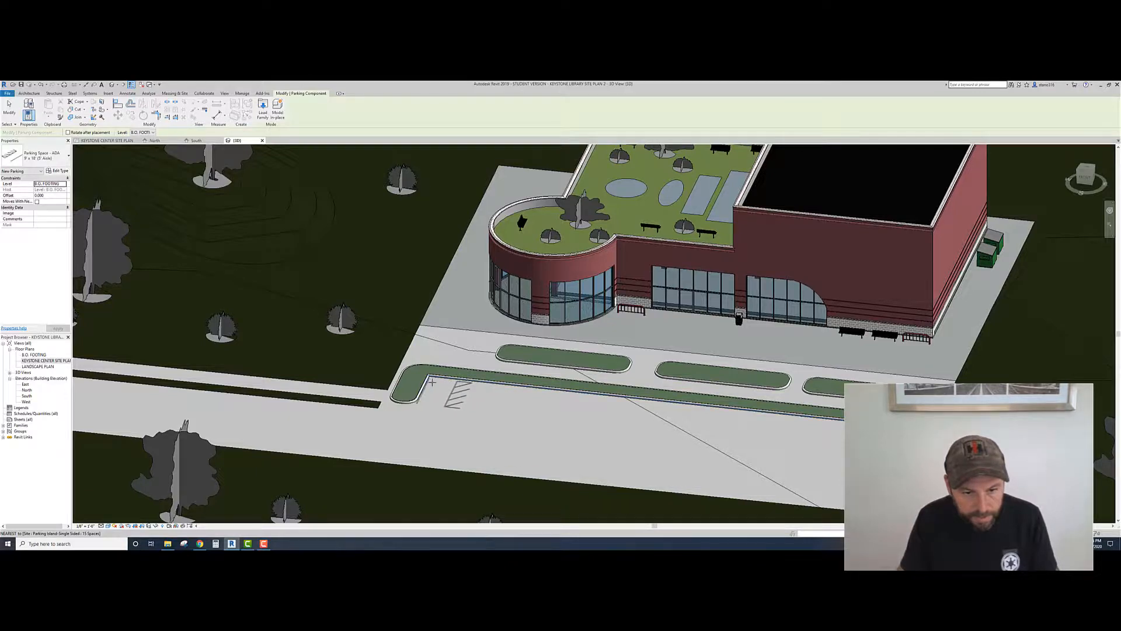
Step: Place two adjacent ADA parking spaces of the 9' x 18' (5' Aisle) type along the parking-side edge of the single-sided island
scroll(436, 385, "up", 5)
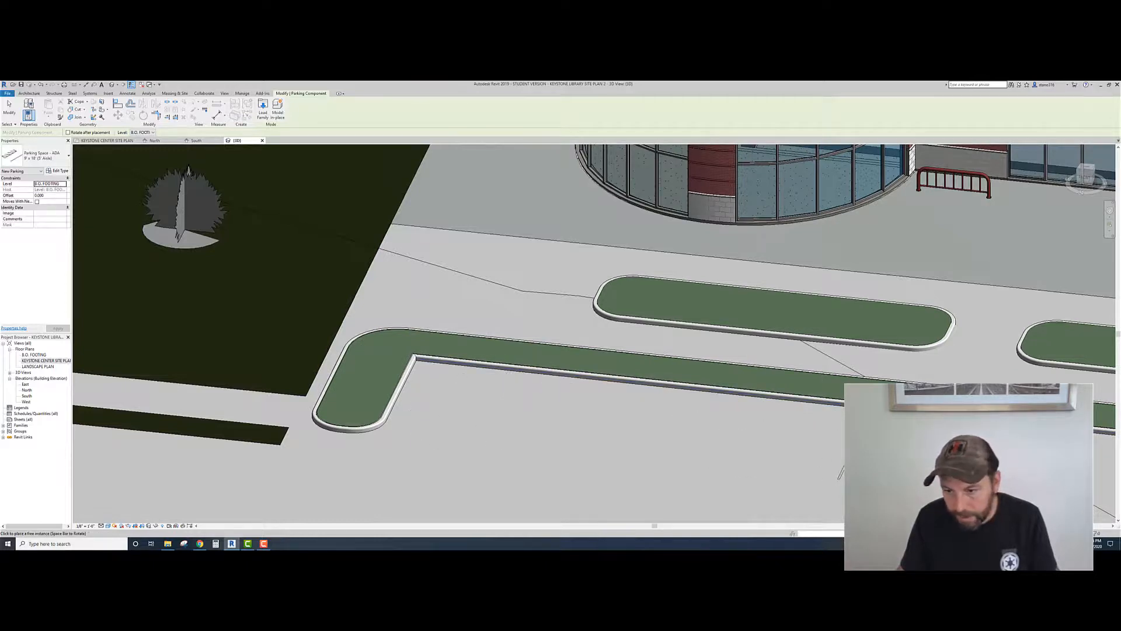
left_click(857, 421)
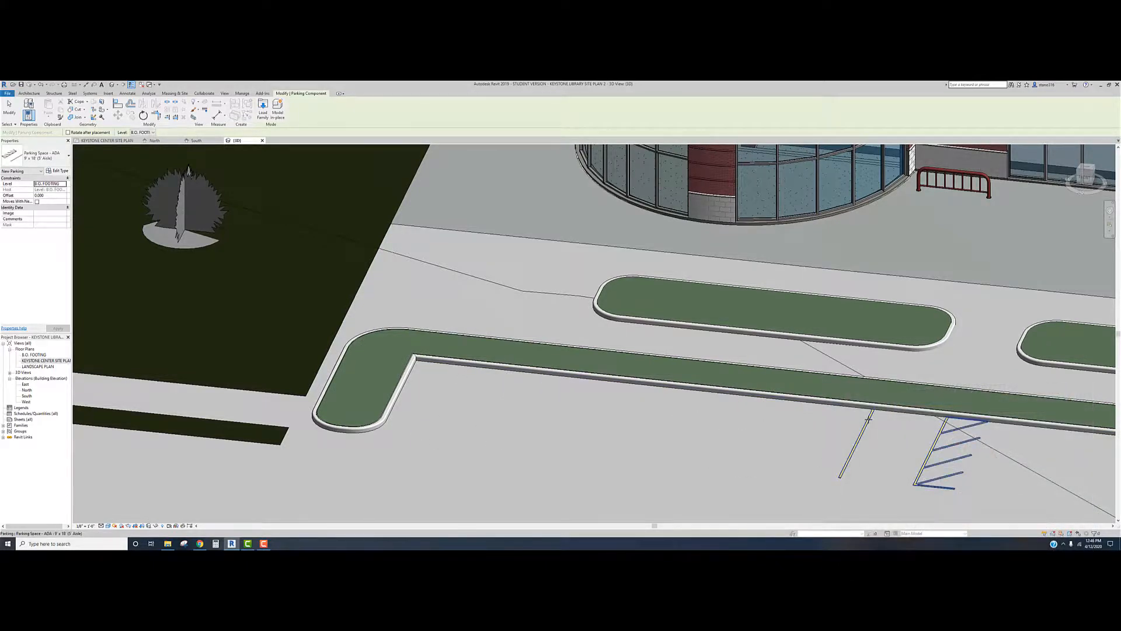
left_click(985, 433)
scroll(985, 432, "down", 2)
middle_click_drag(921, 397, 604, 354)
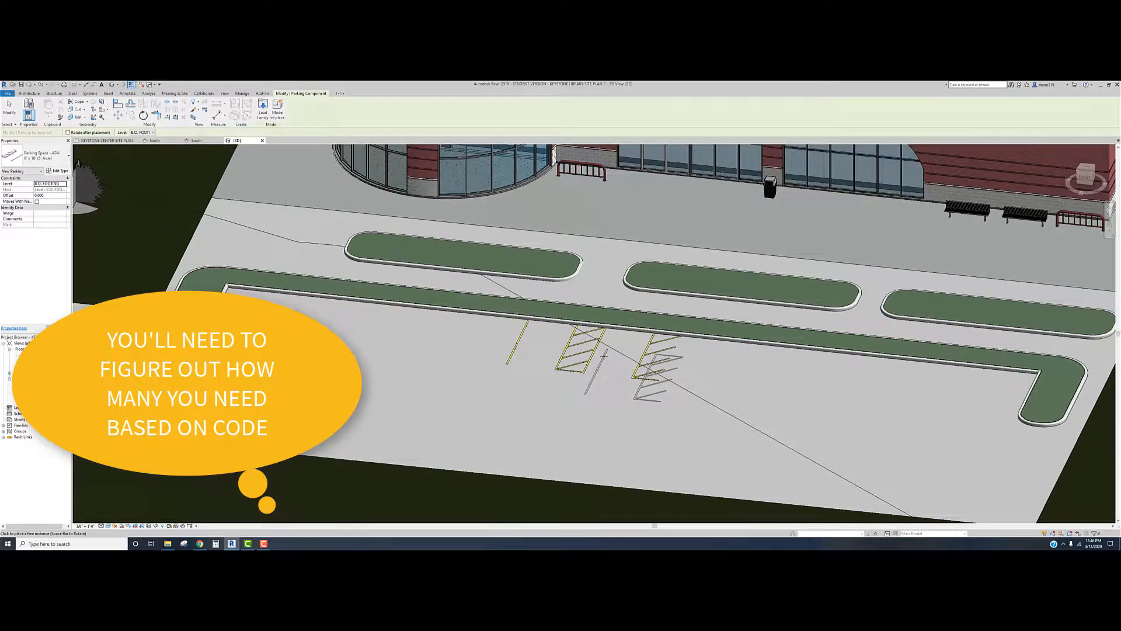
Step: Continue the row beside the ADA spaces with adjoining 9' x 18' - 90 deg parking spaces along the island edge, and end the placement
left_click(57, 163)
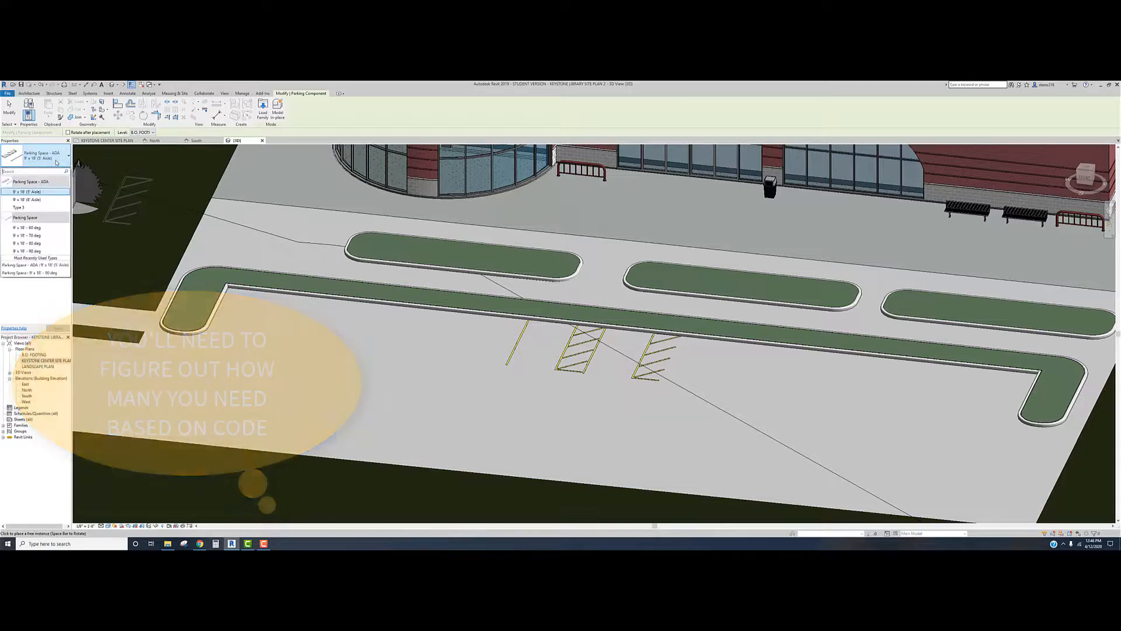
left_click(26, 251)
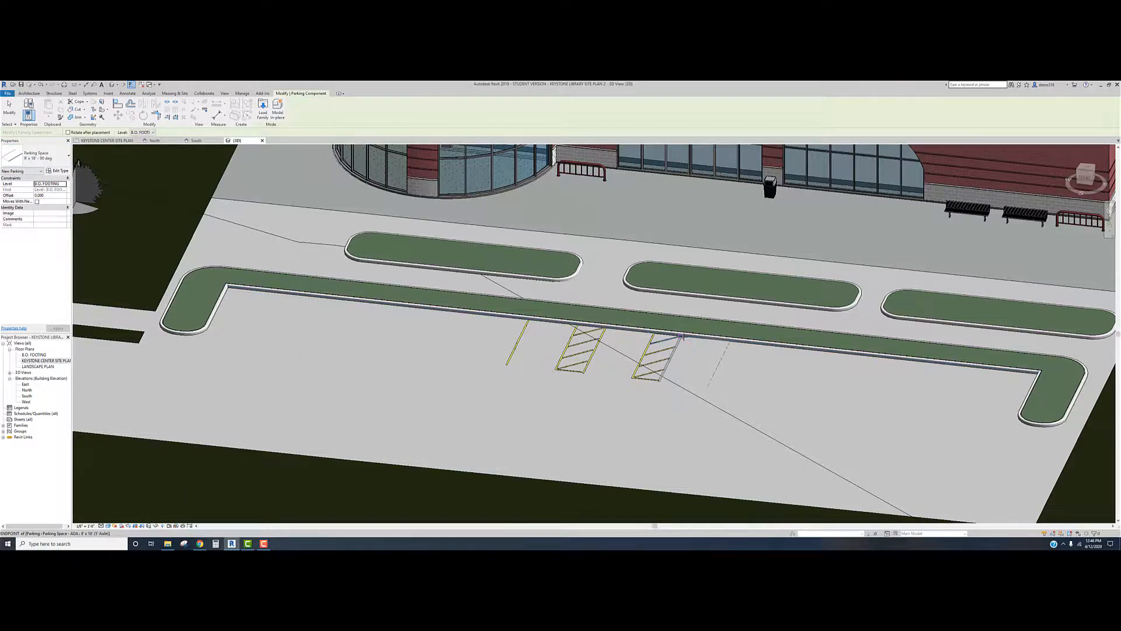
left_click(682, 337)
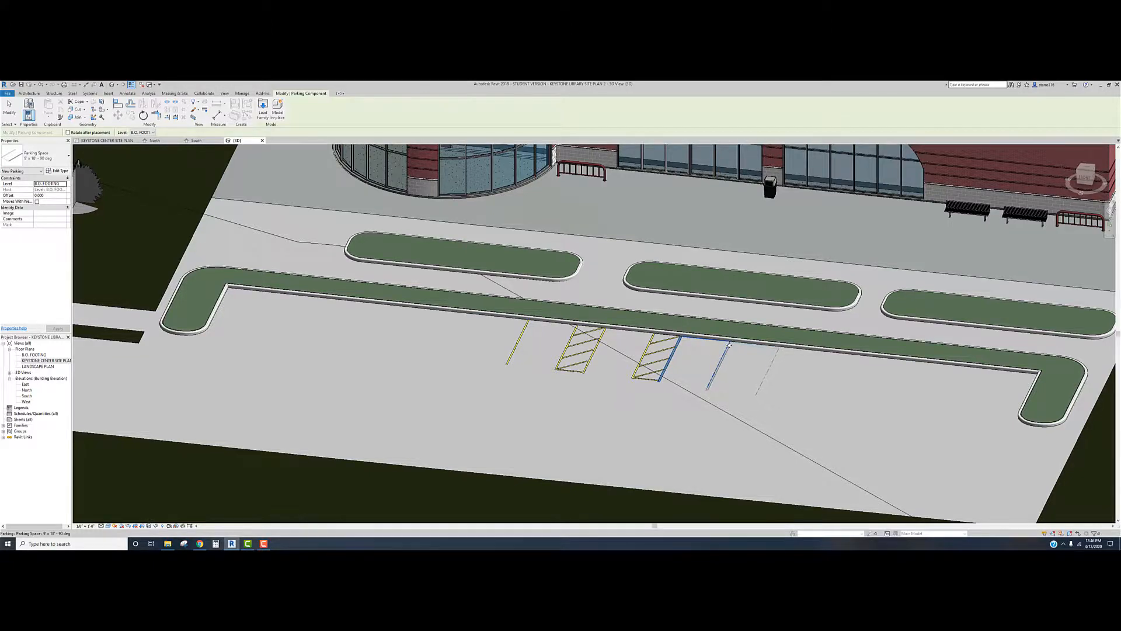
scroll(729, 344, "up", 5)
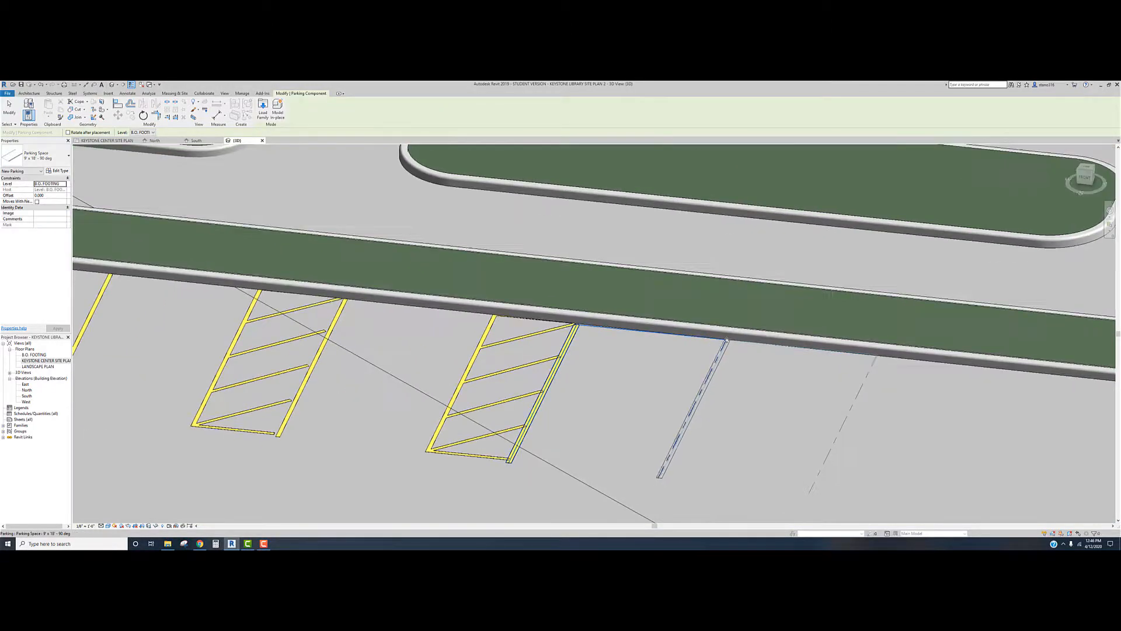
left_click(727, 341)
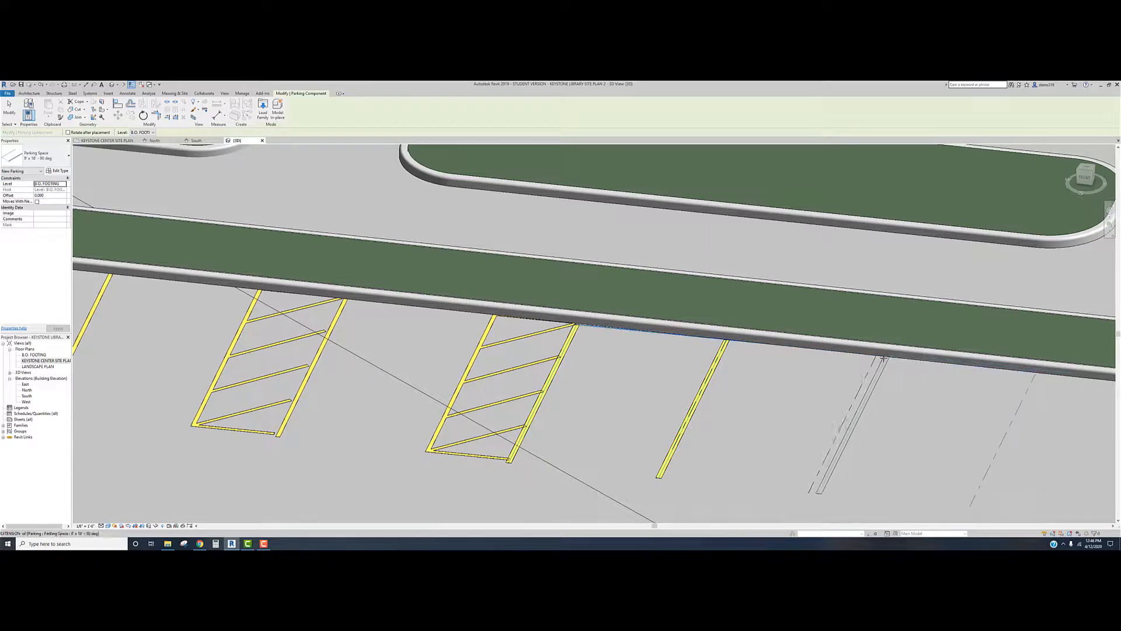
left_click(881, 358)
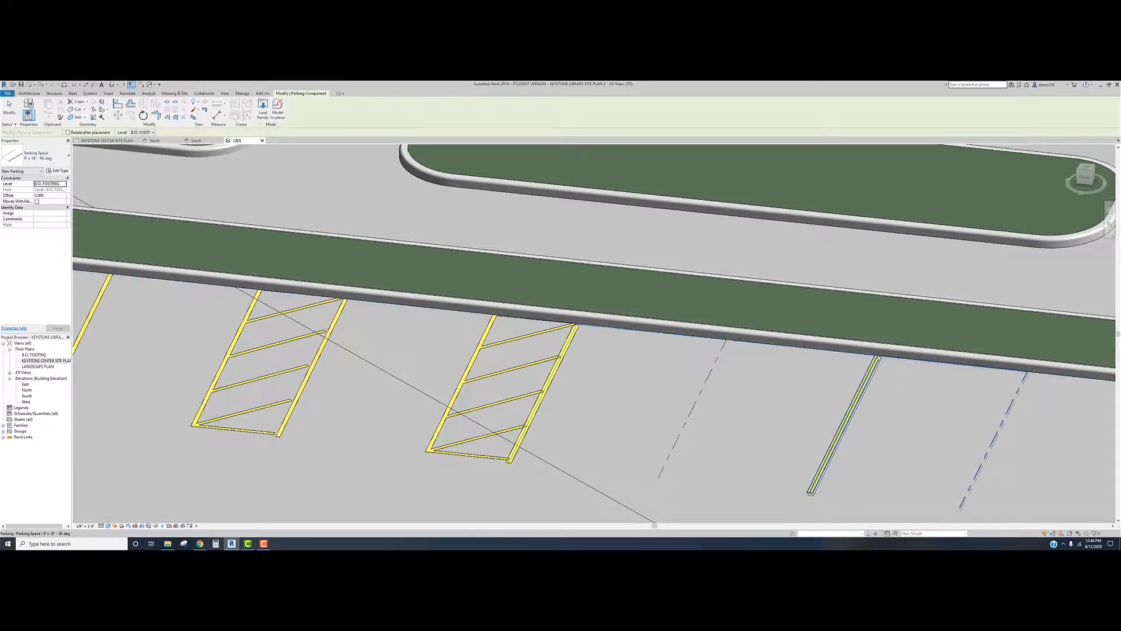
scroll(879, 358, "down", 6)
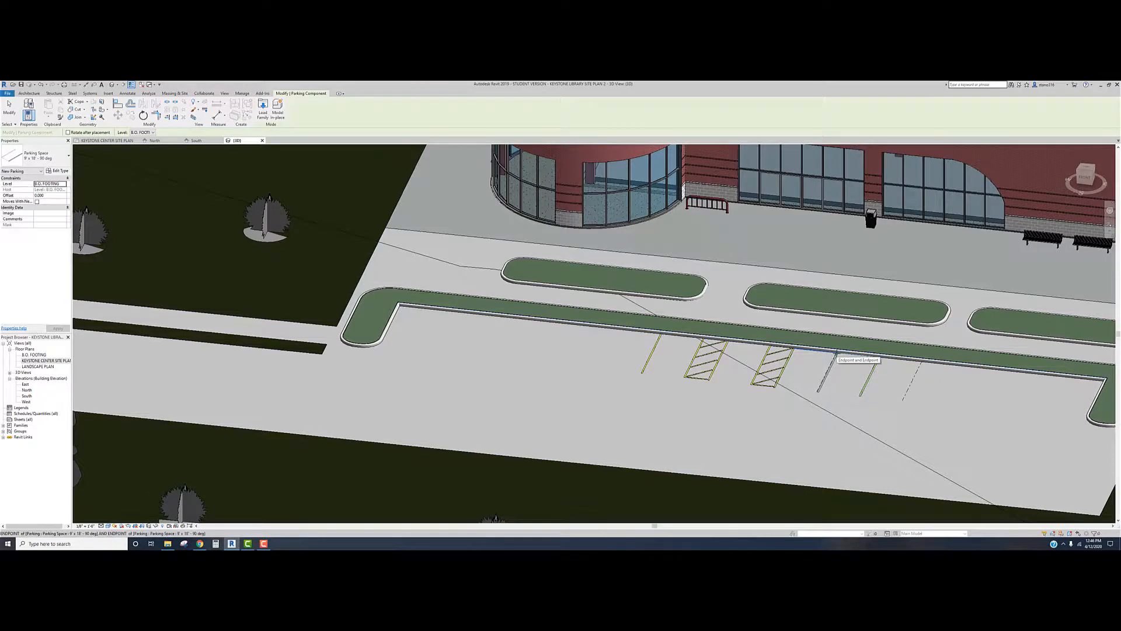
left_click(836, 353)
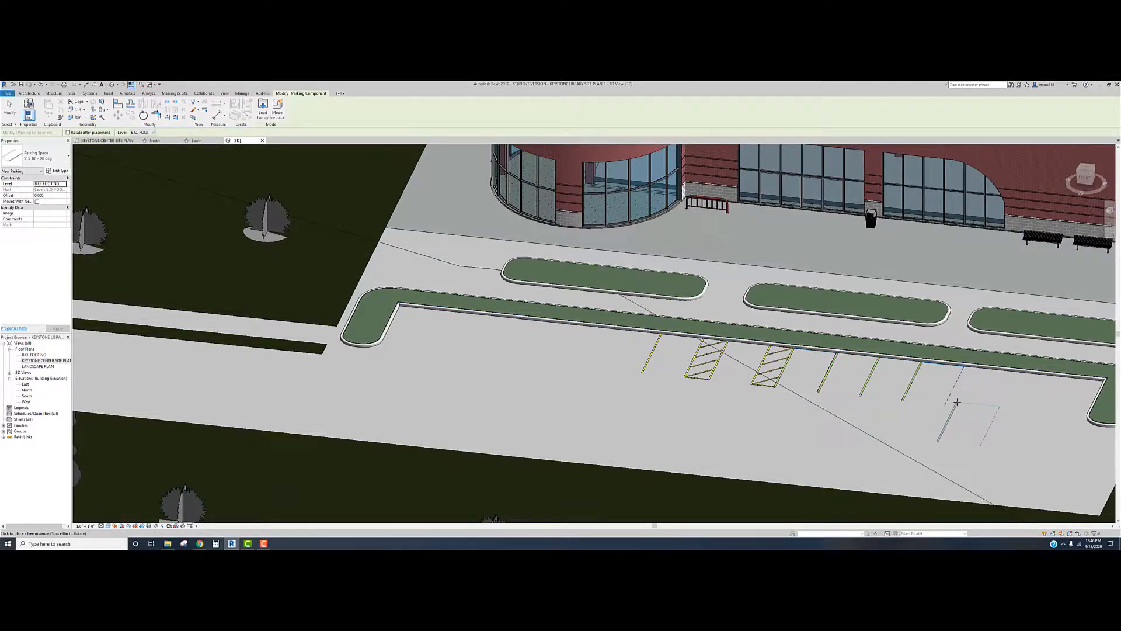
key("Escape")
scroll(688, 423, "down", 3)
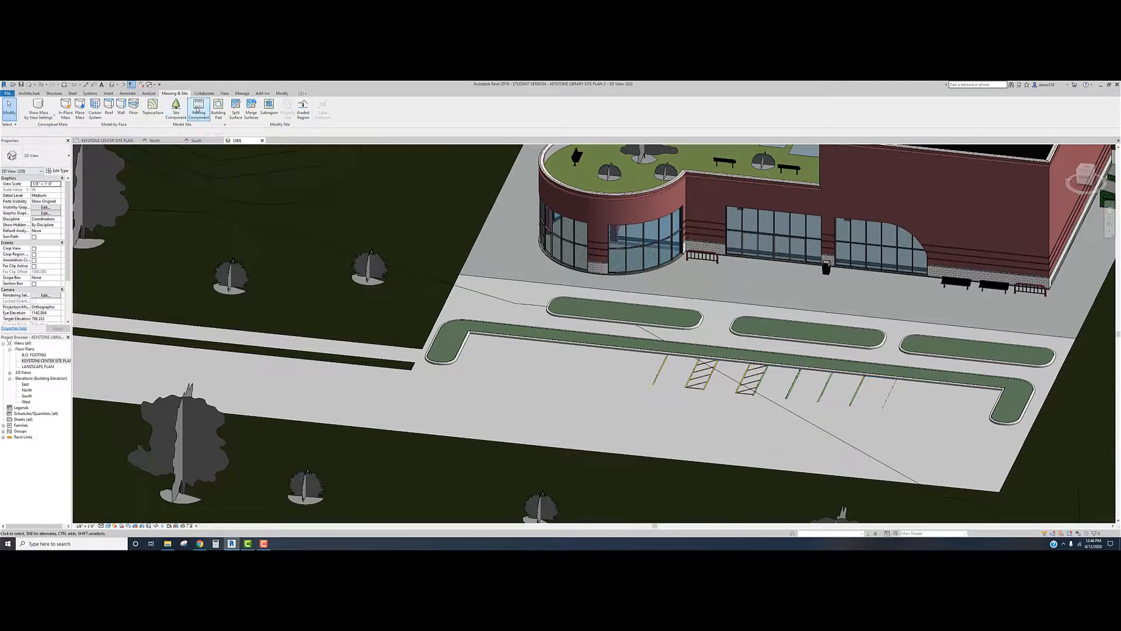
left_click(199, 106)
left_click(36, 155)
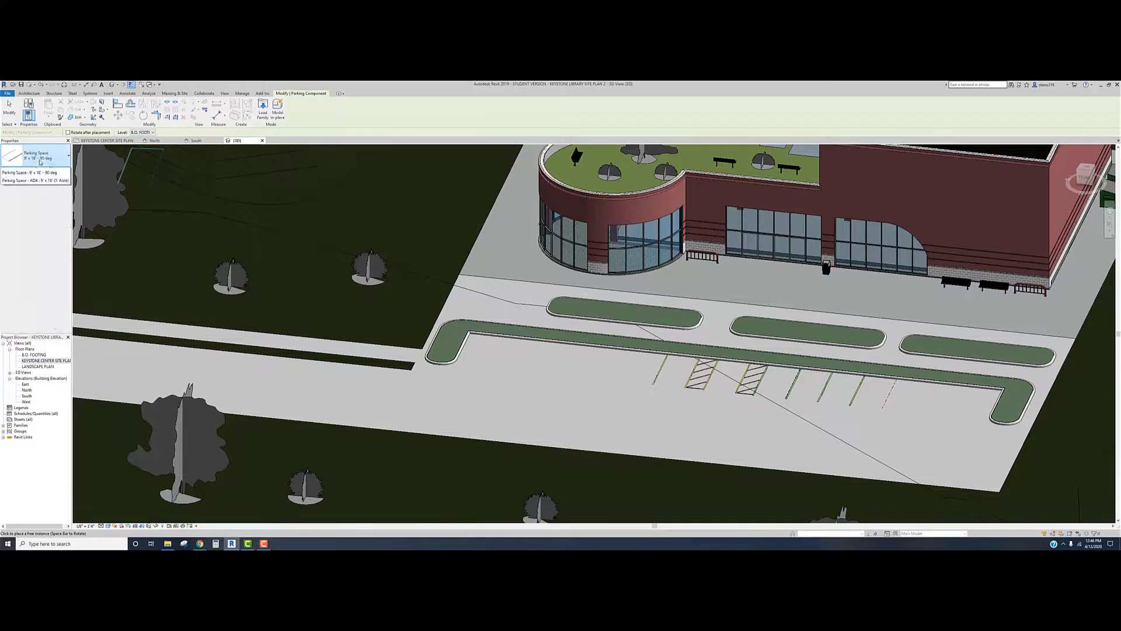
left_click(148, 100)
left_click(174, 94)
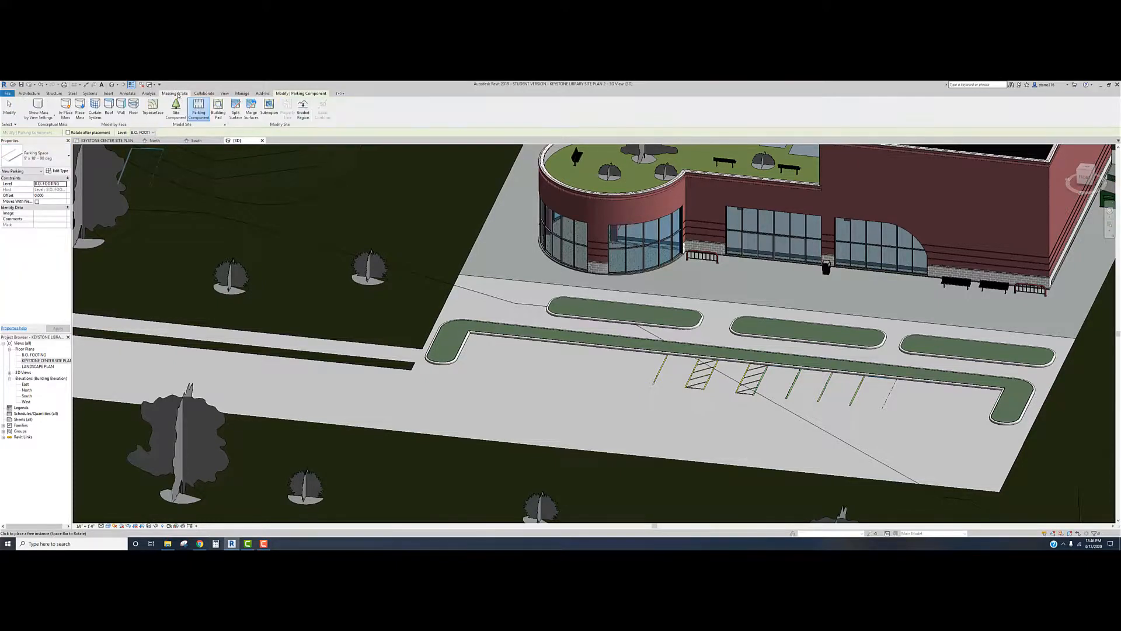
left_click(172, 112)
left_click(55, 155)
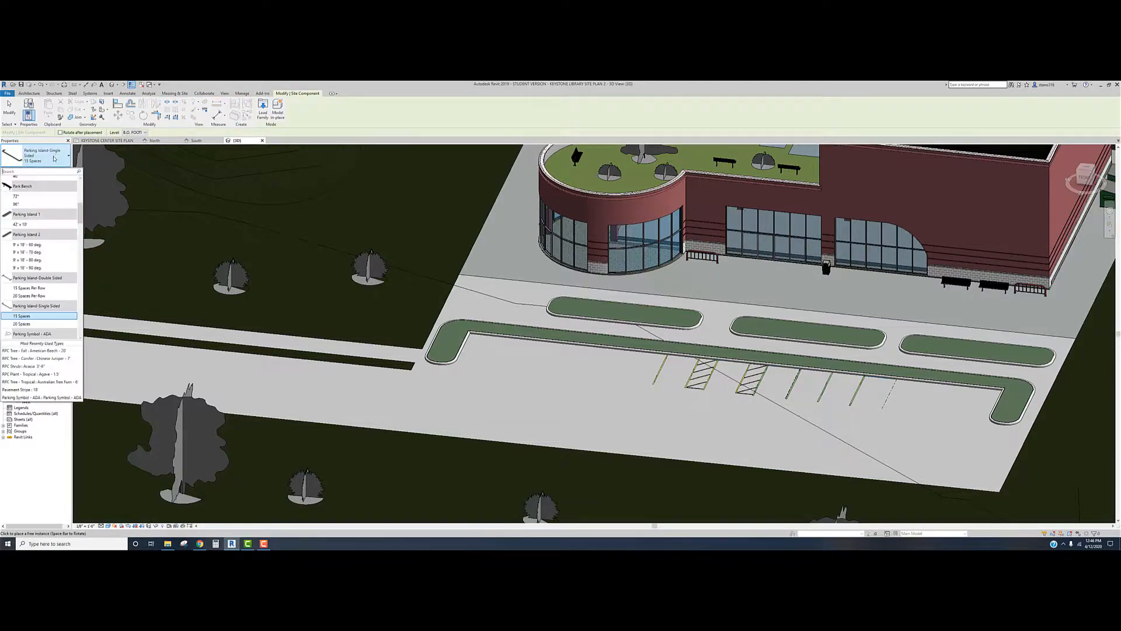
scroll(40, 245, "up", 5)
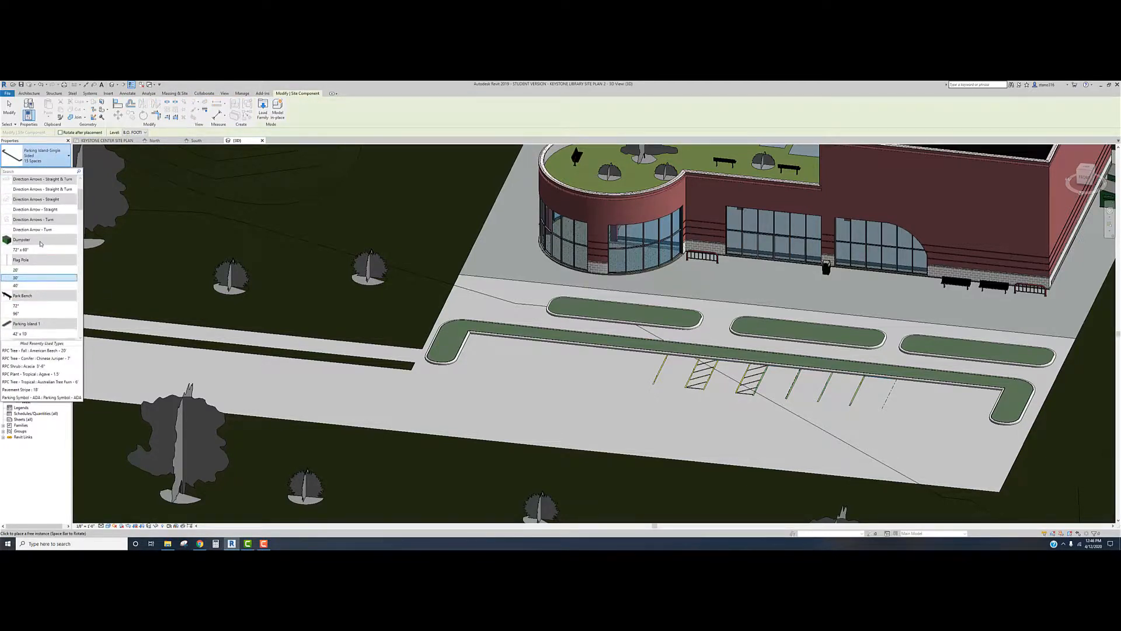
left_click(35, 210)
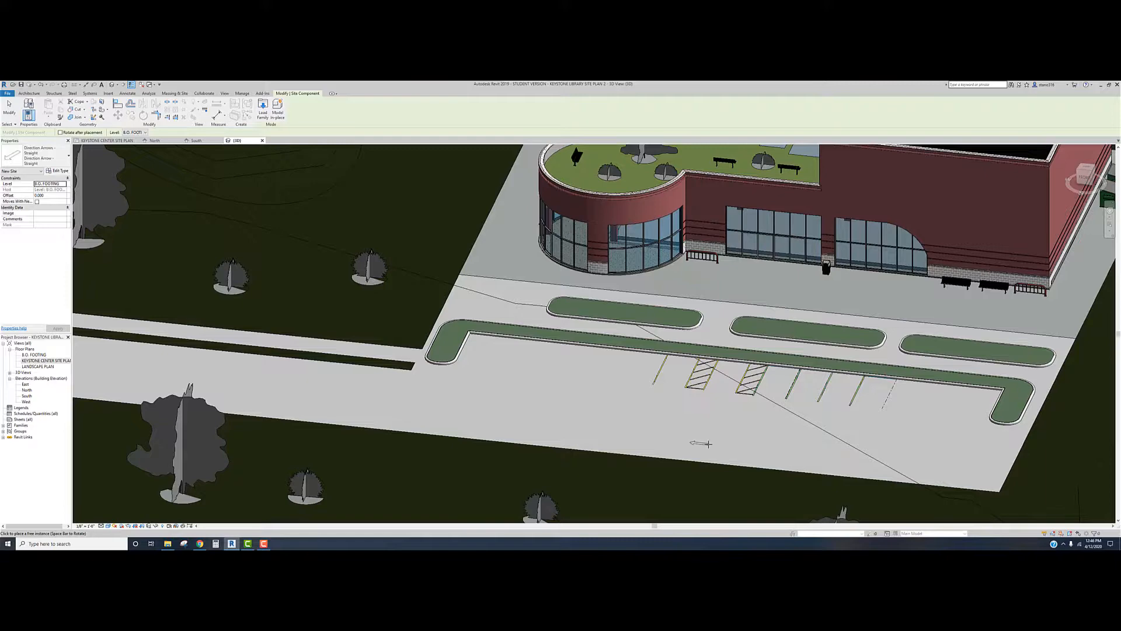
key("Escape")
Step: Place six 18' Pavement Stripe site components as a dashed line along the middle of the driveway, and end the placement
scroll(684, 429, "down", 5)
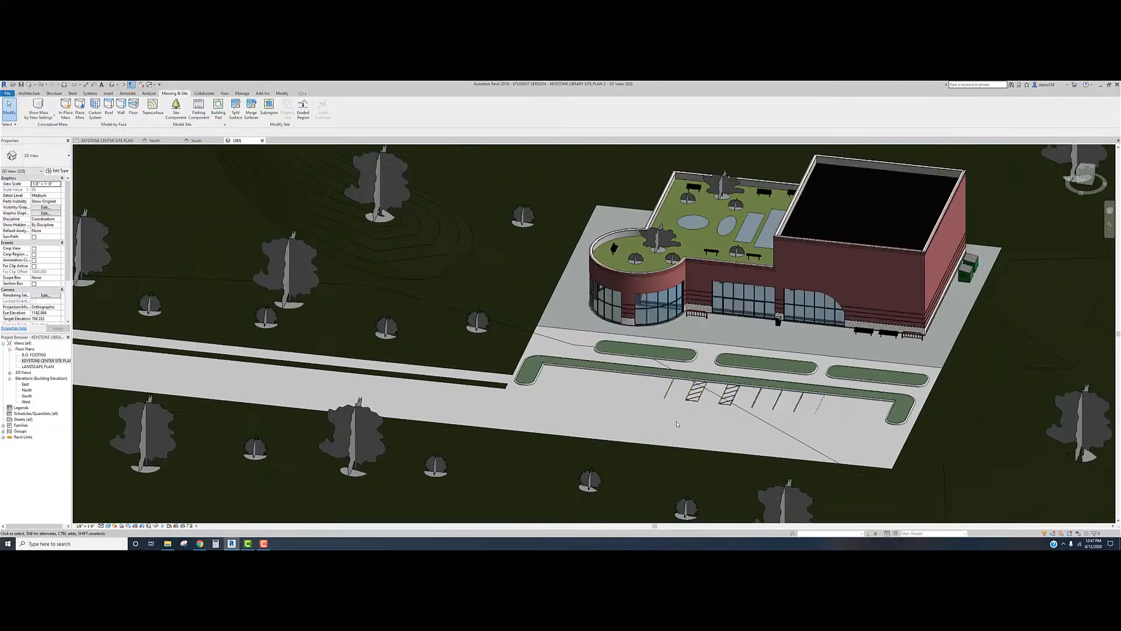
middle_click_drag(653, 414, 669, 398)
left_click(35, 157)
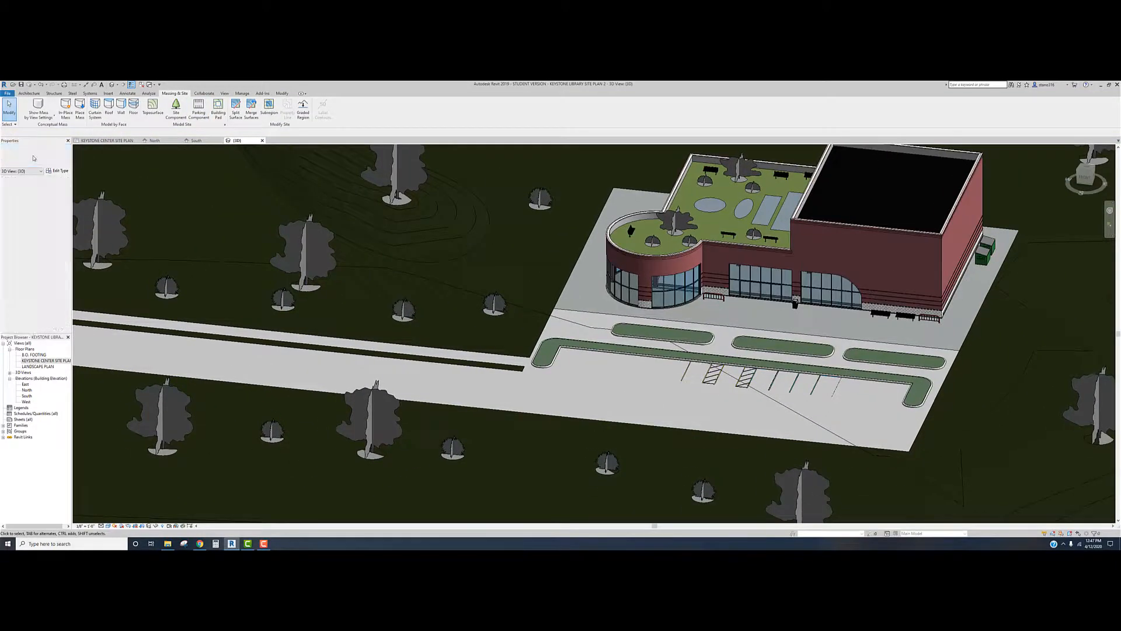
left_click(174, 108)
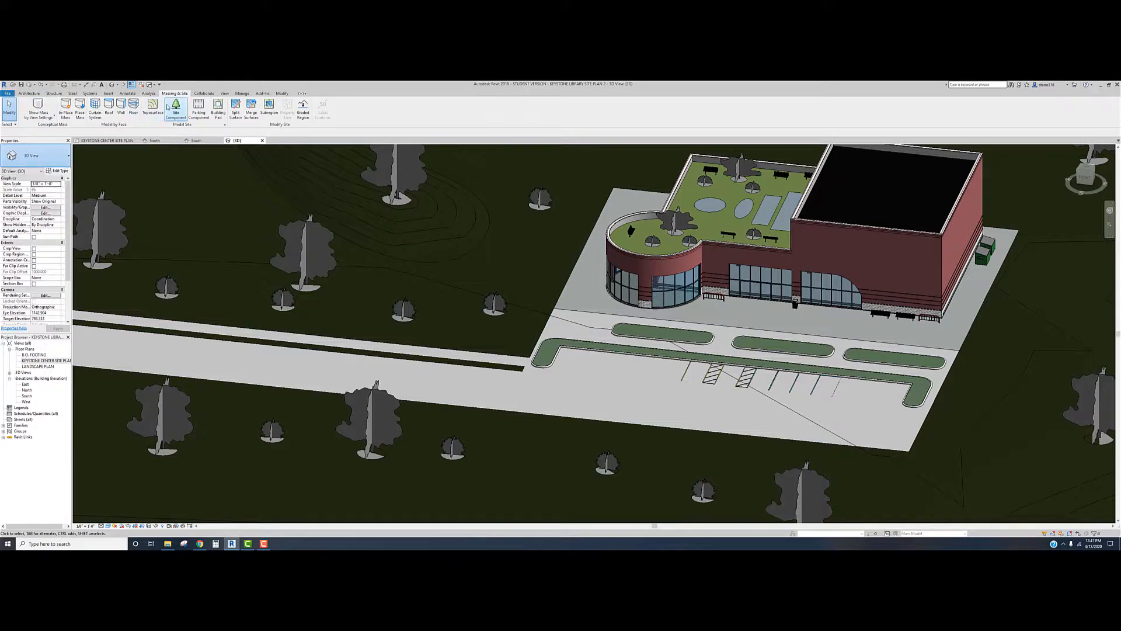
left_click(38, 156)
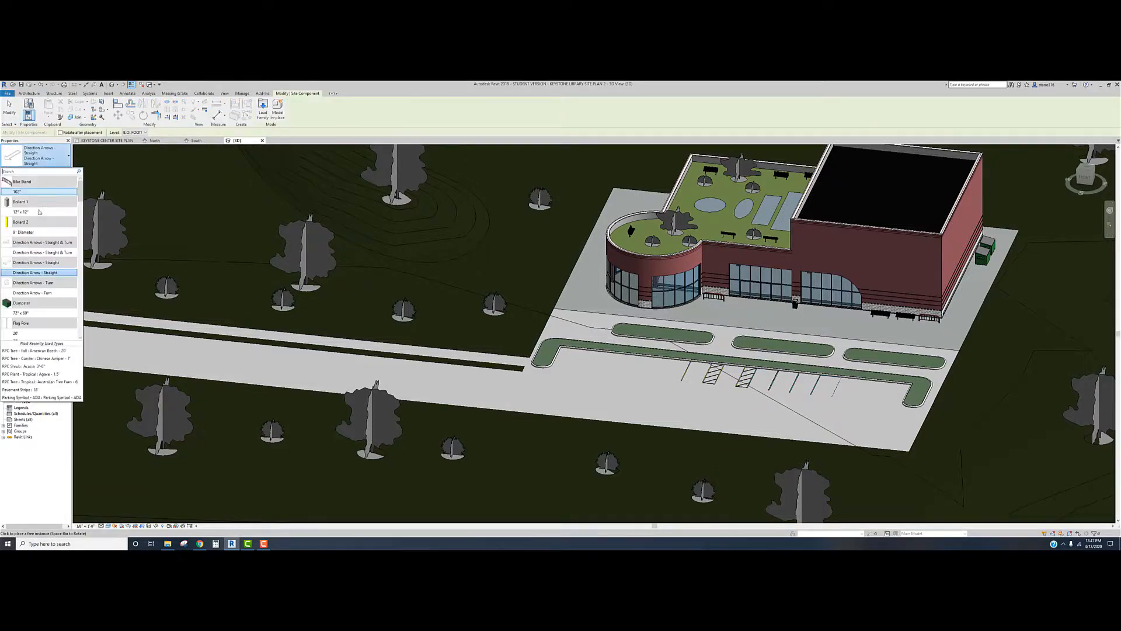
scroll(38, 245, "down", 5)
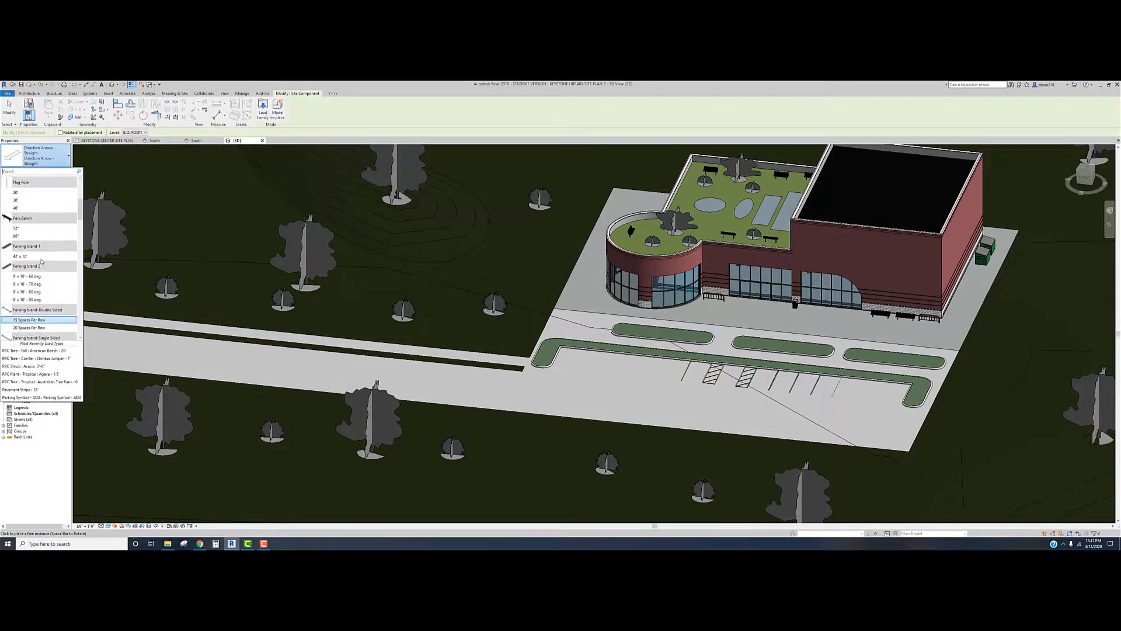
scroll(42, 286, "down", 2)
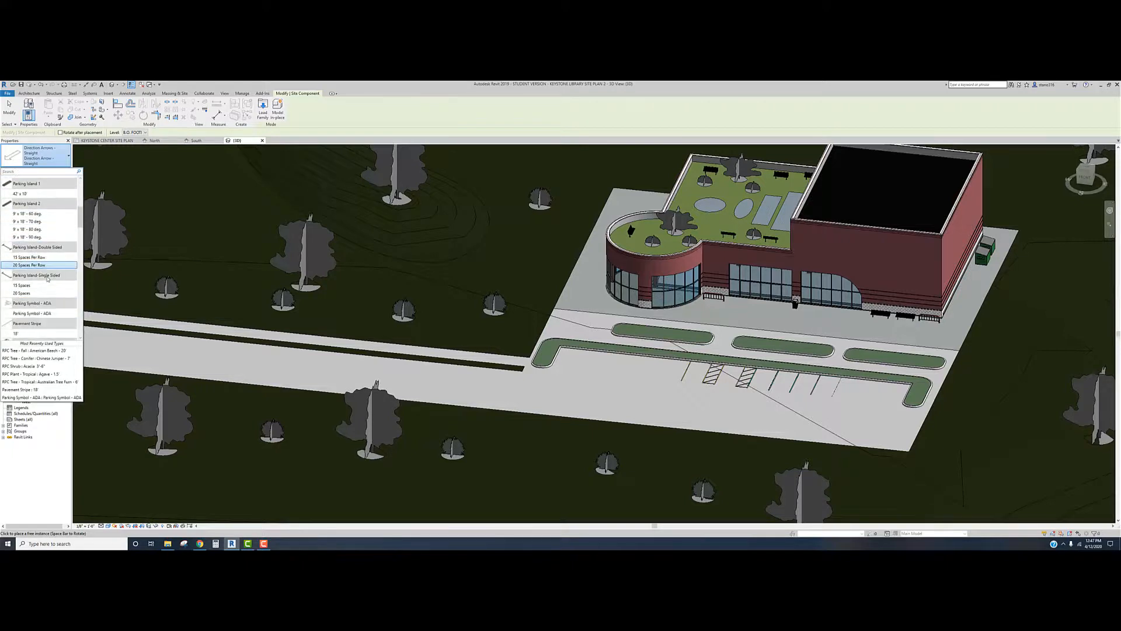
left_click(20, 333)
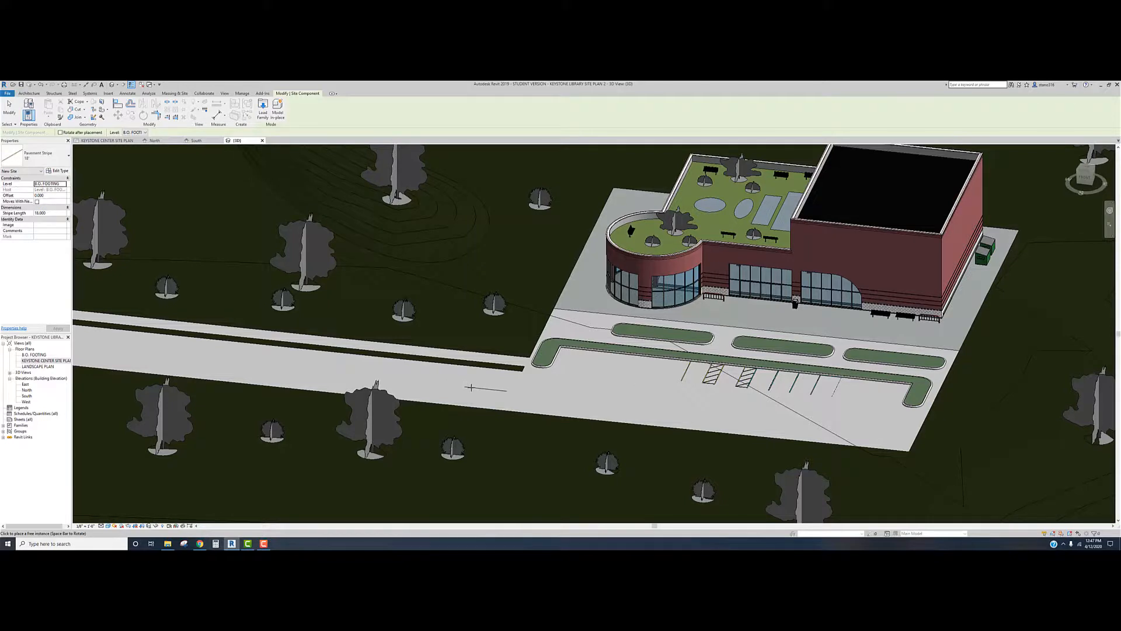
left_click(400, 379)
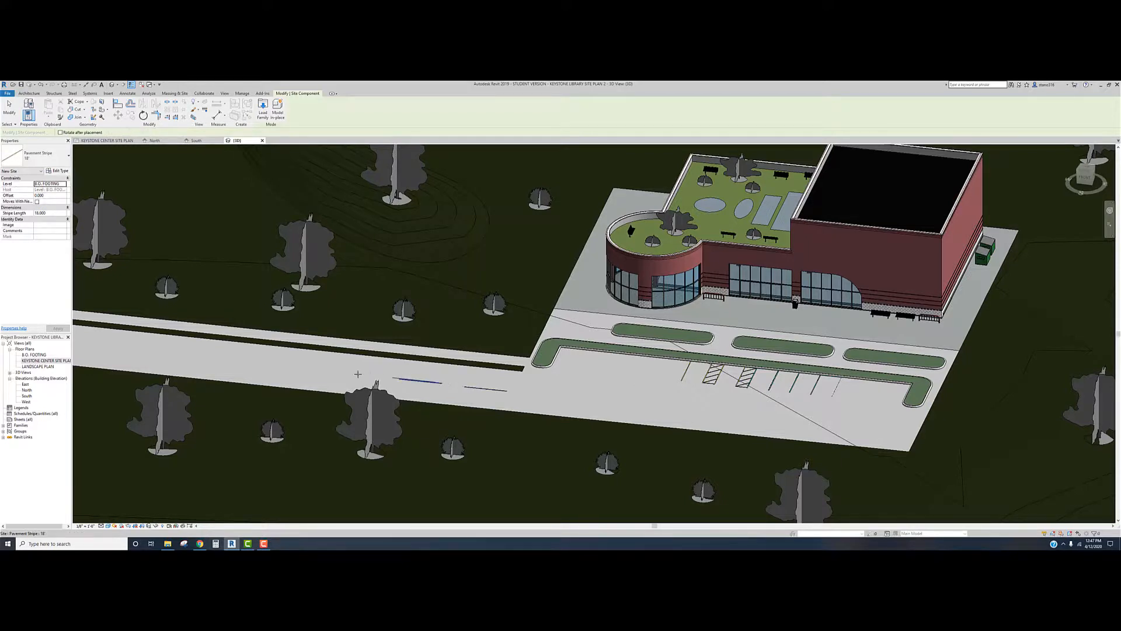
left_click(275, 365)
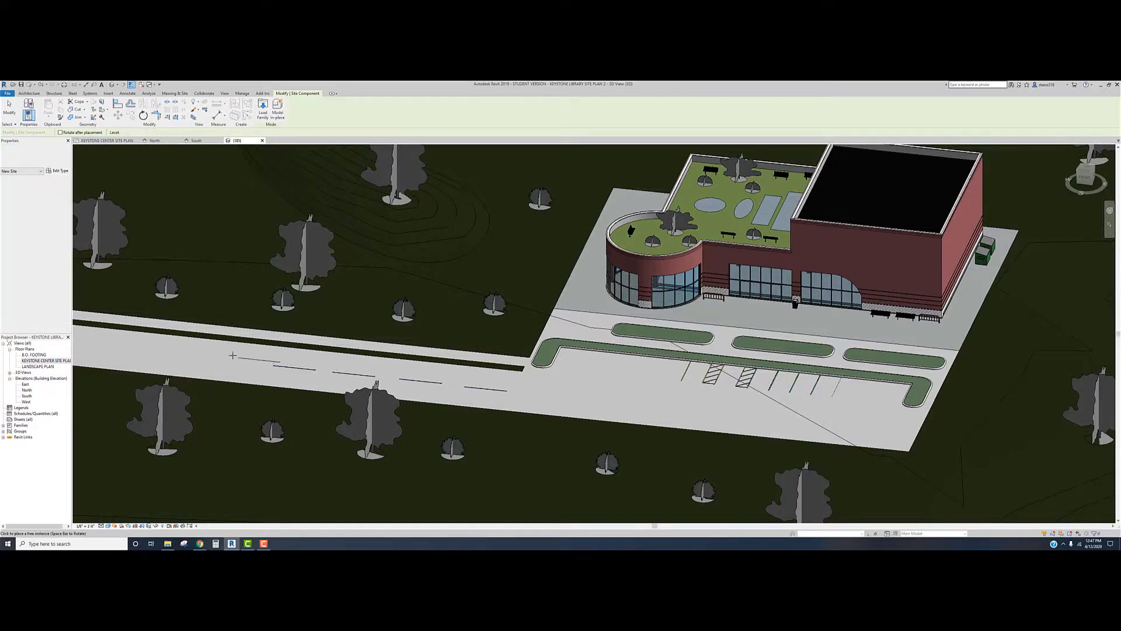
left_click(201, 358)
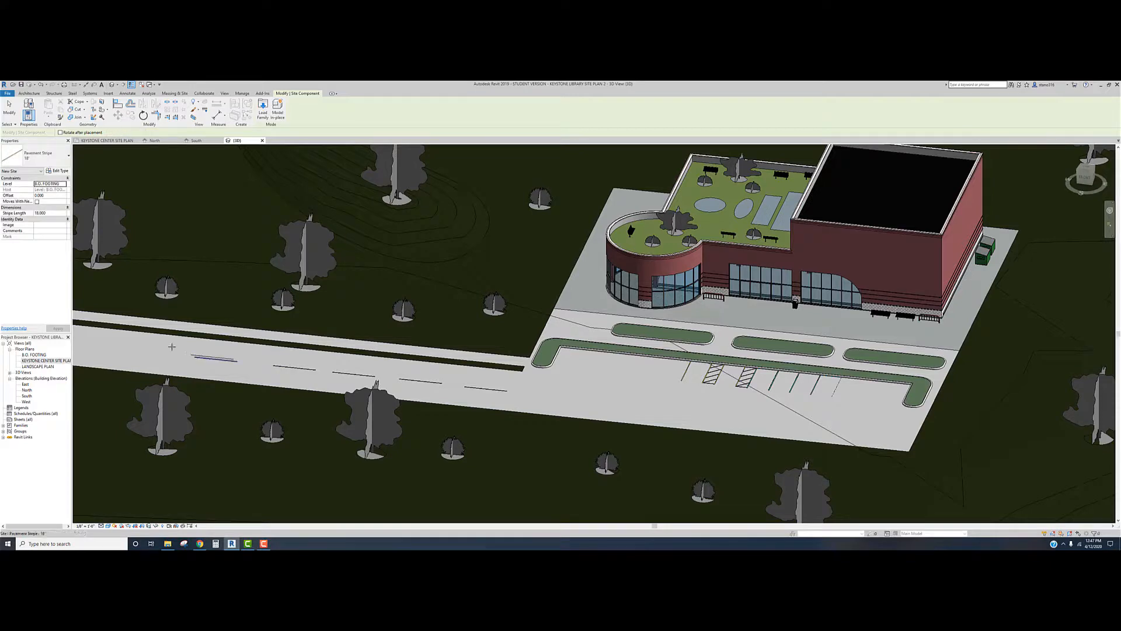
left_click(120, 350)
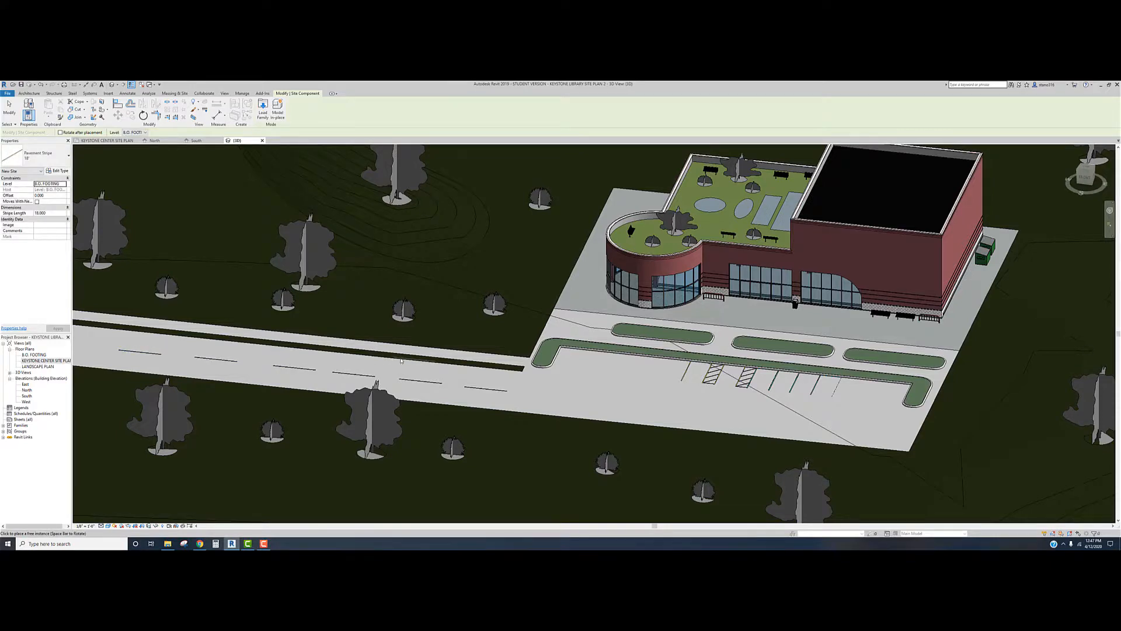
key("Escape")
scroll(440, 376, "up", 5)
scroll(609, 378, "down", 6)
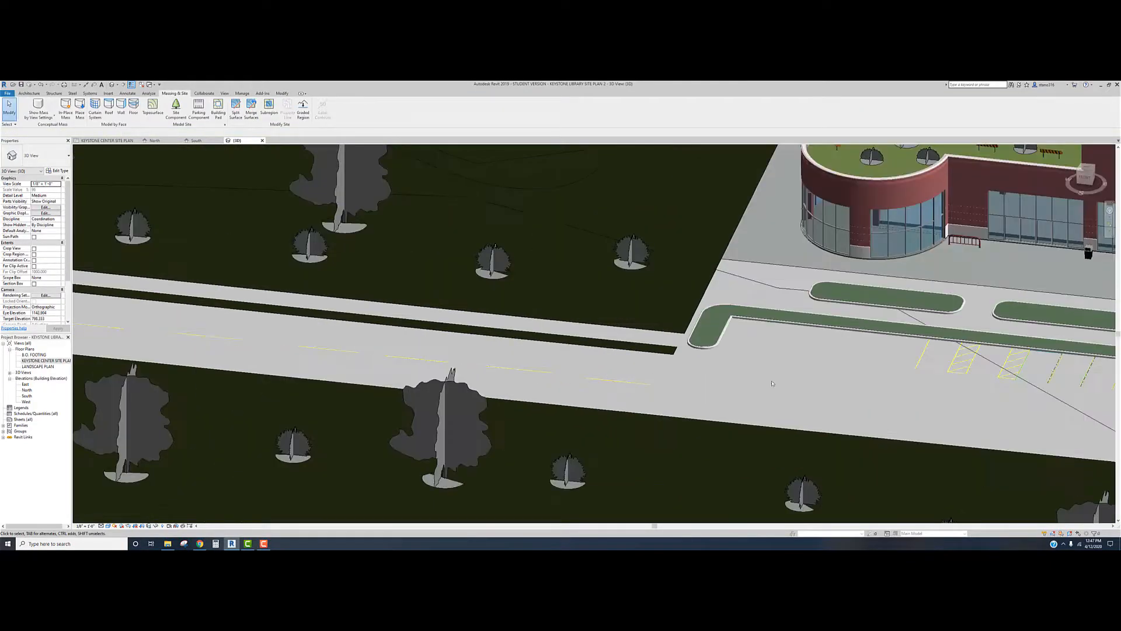
scroll(758, 355, "down", 5)
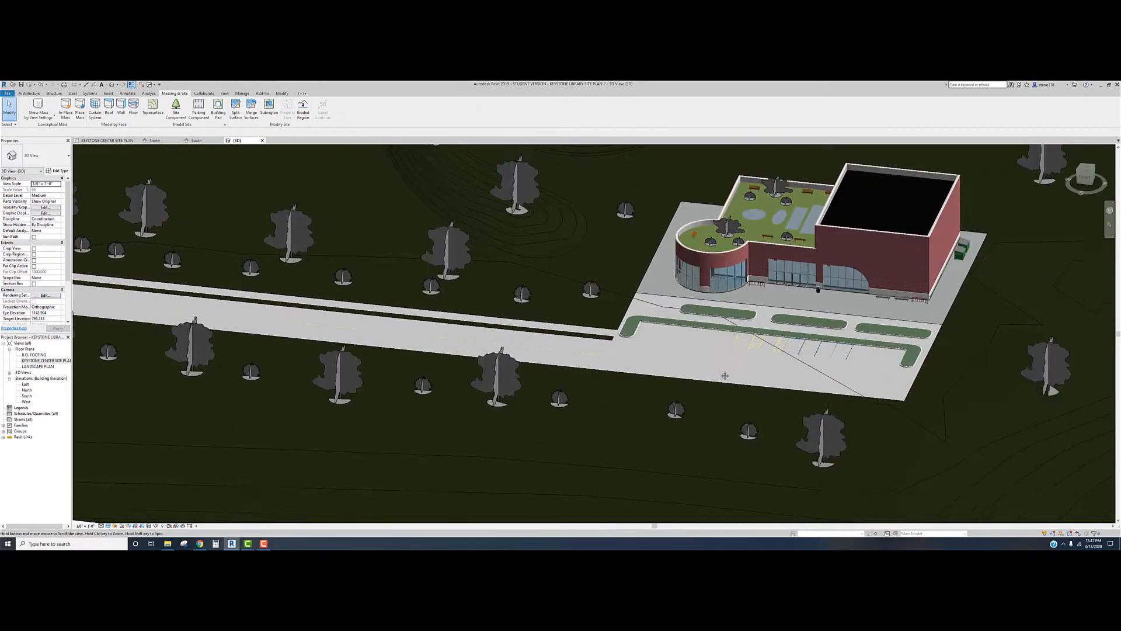
Step: Create a perspective camera view with the eye on the lawn beside the driveway's parking-lot end, aimed at the island in front of the library
scroll(716, 375, "up", 1)
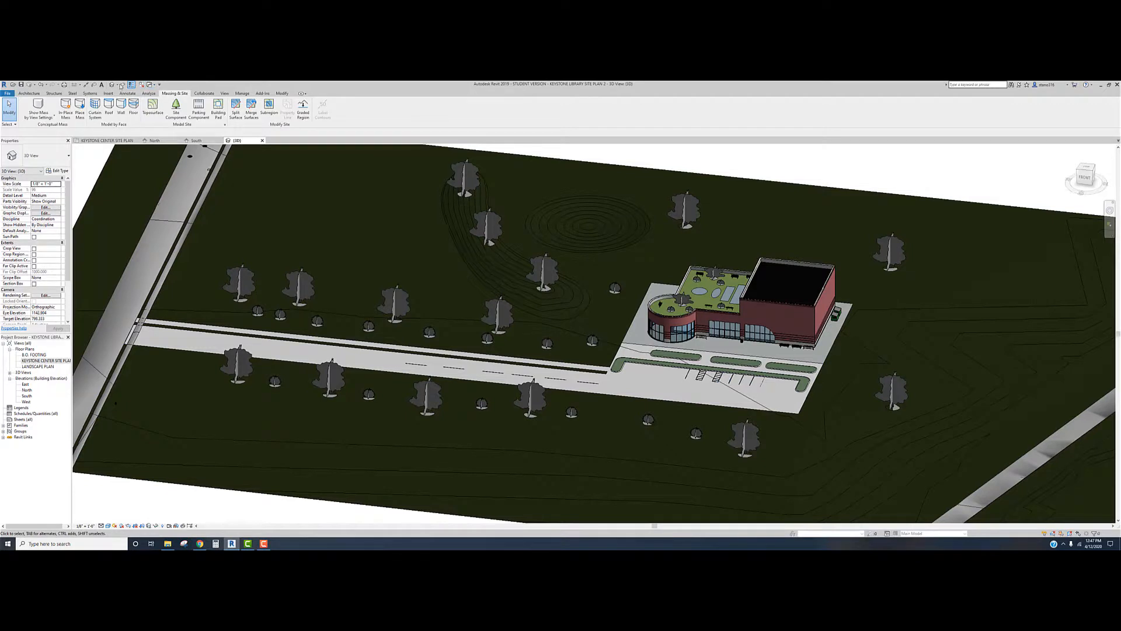
left_click(121, 85)
left_click(130, 104)
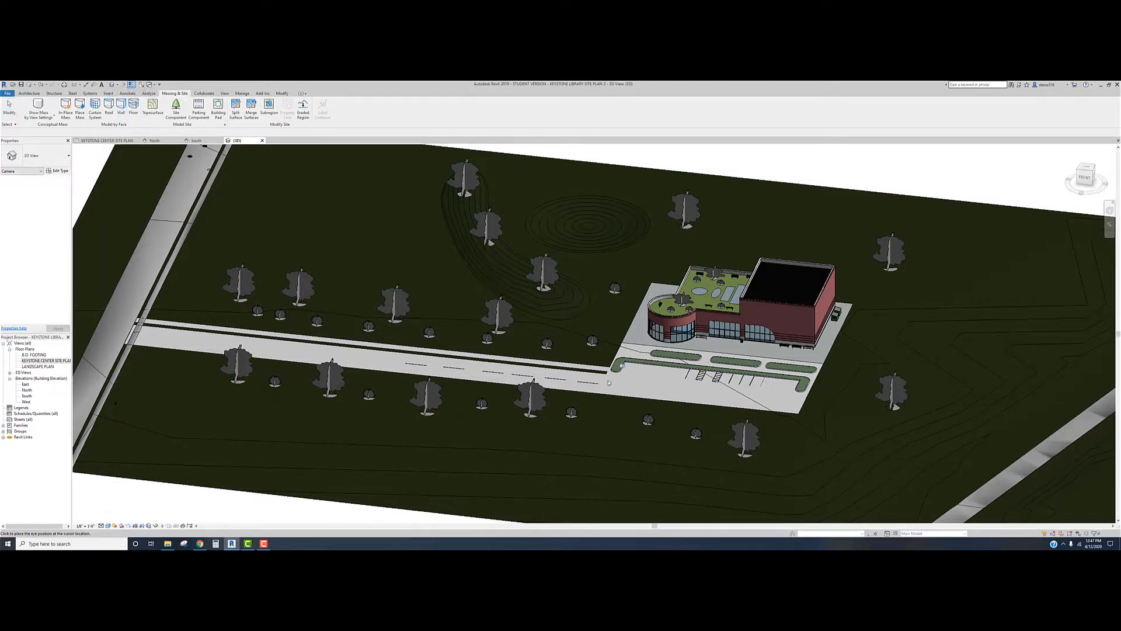
left_click(579, 410)
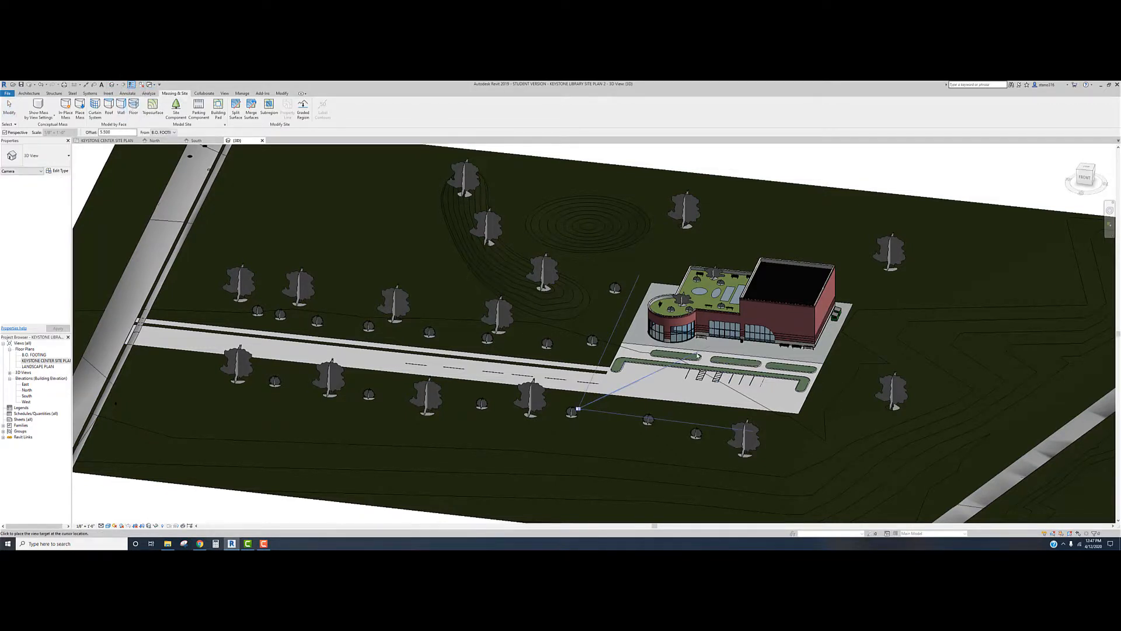
left_click(698, 356)
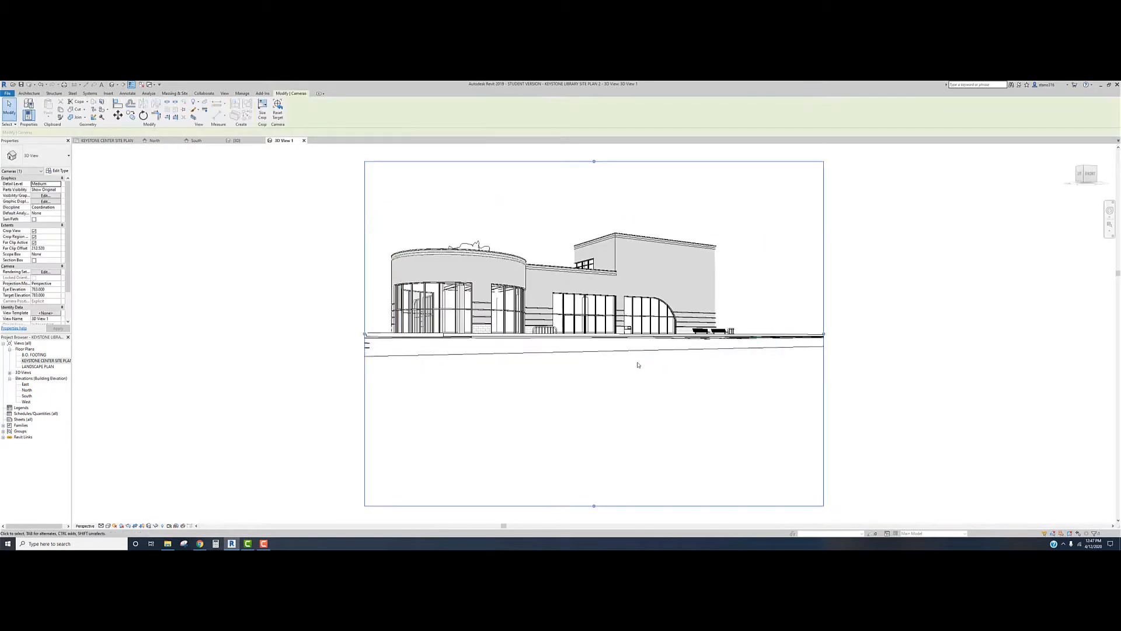
Step: Change the visual style of the new perspective camera view of the library
scroll(608, 325, "up", 1)
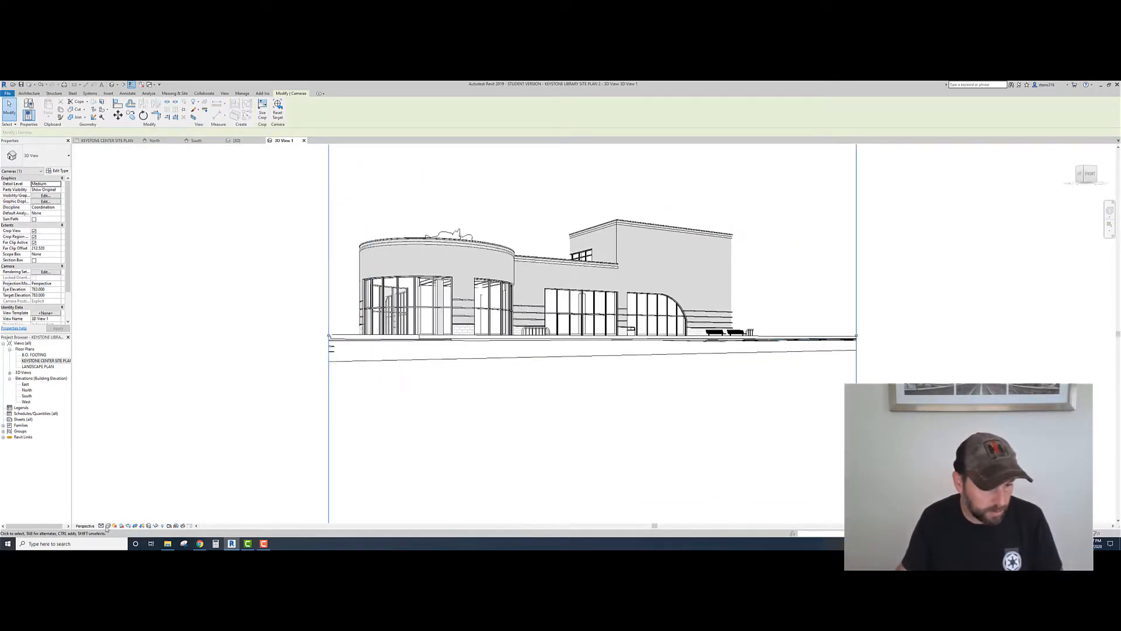
left_click(107, 526)
left_click(118, 512)
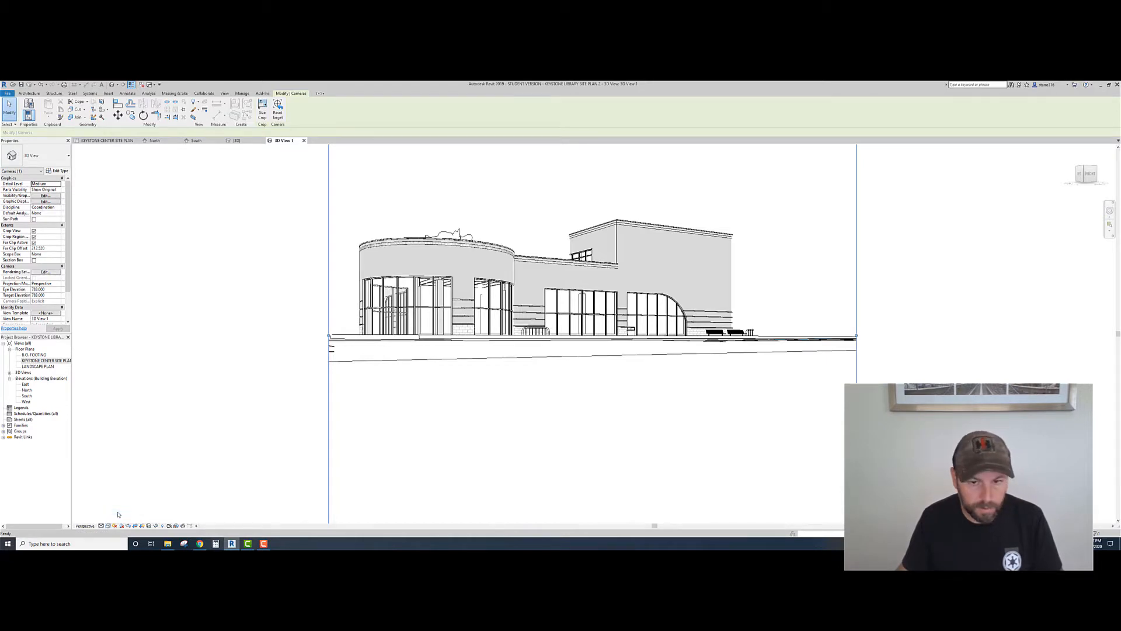